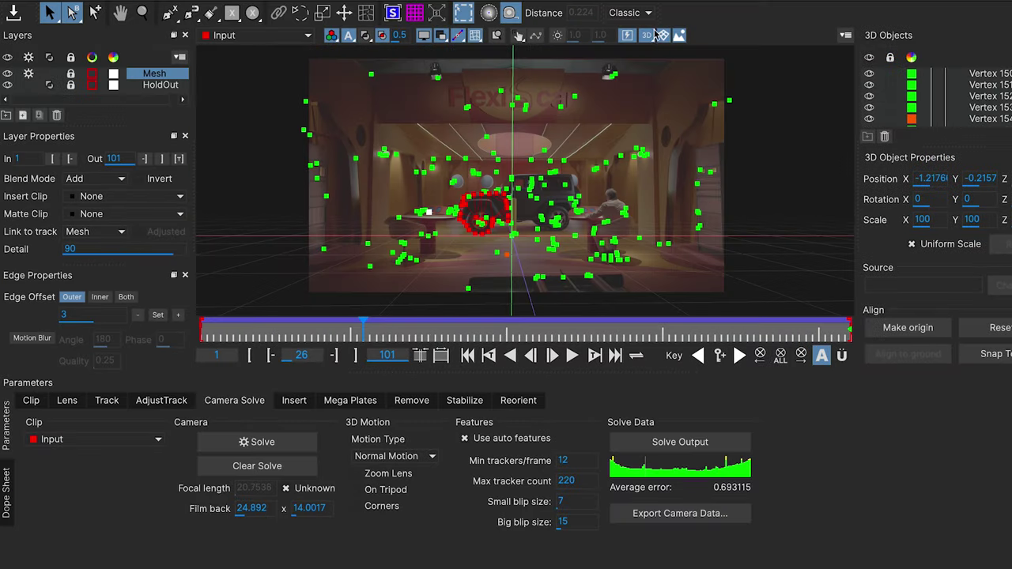
Step: Switch the 3D viewing camera from Camera to Perspective to see the solved feature points
{"action": "left_click", "coordinate": [654, 33]}
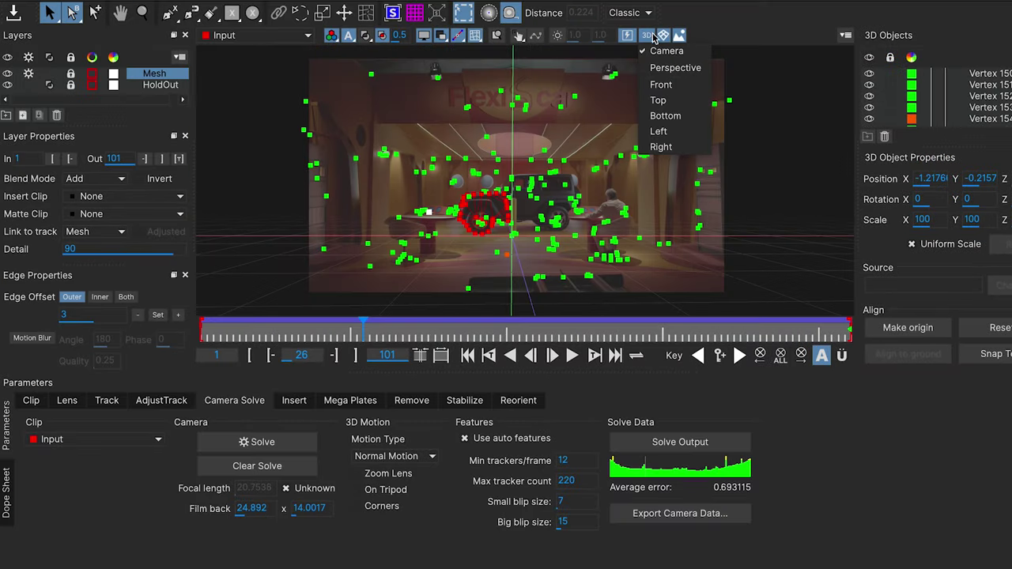
{"action": "left_click", "coordinate": [659, 69]}
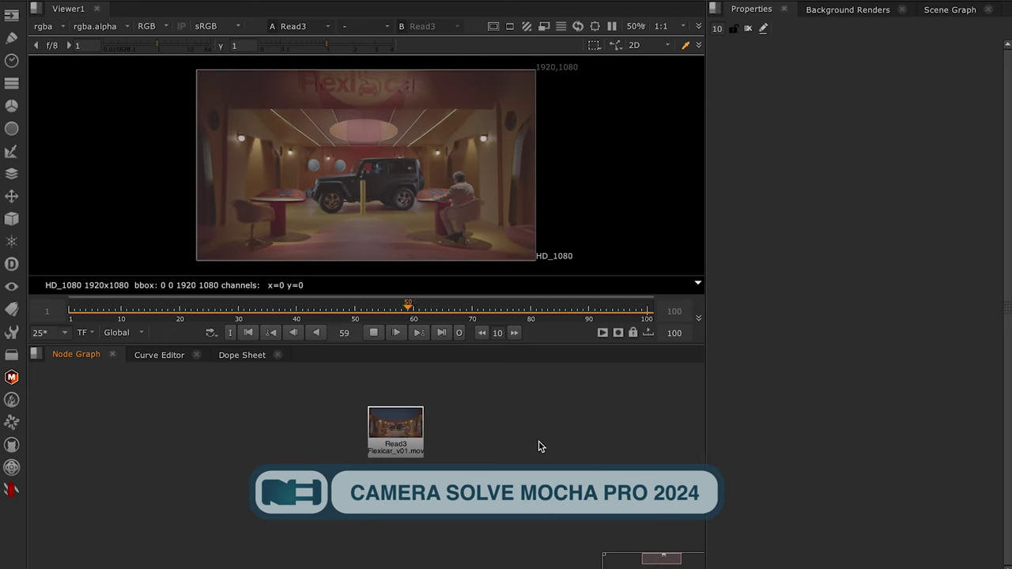
Step: Stop playback, add a Mocha_Pro1 node below Read3 via the mocha search, and launch Mocha UI
{"action": "left_click", "coordinate": [375, 332]}
{"action": "left_click", "coordinate": [397, 432]}
{"action": "key", "text": "Tab"}
{"action": "type", "text": "mocha"}
{"action": "key", "text": "Return"}
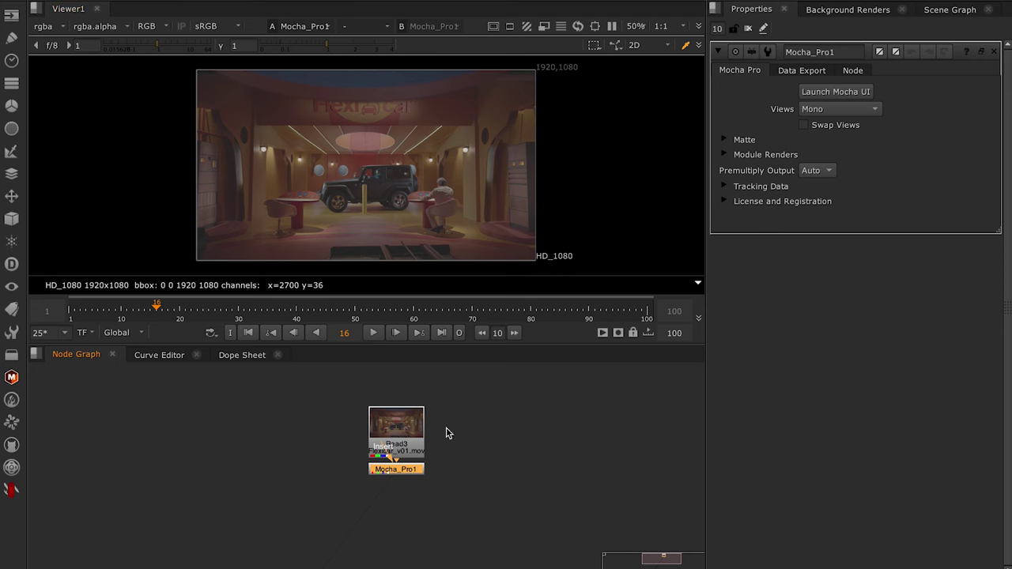
{"action": "left_click_drag", "start_coordinate": [420, 469], "coordinate": [417, 481]}
{"action": "left_click", "coordinate": [850, 93]}
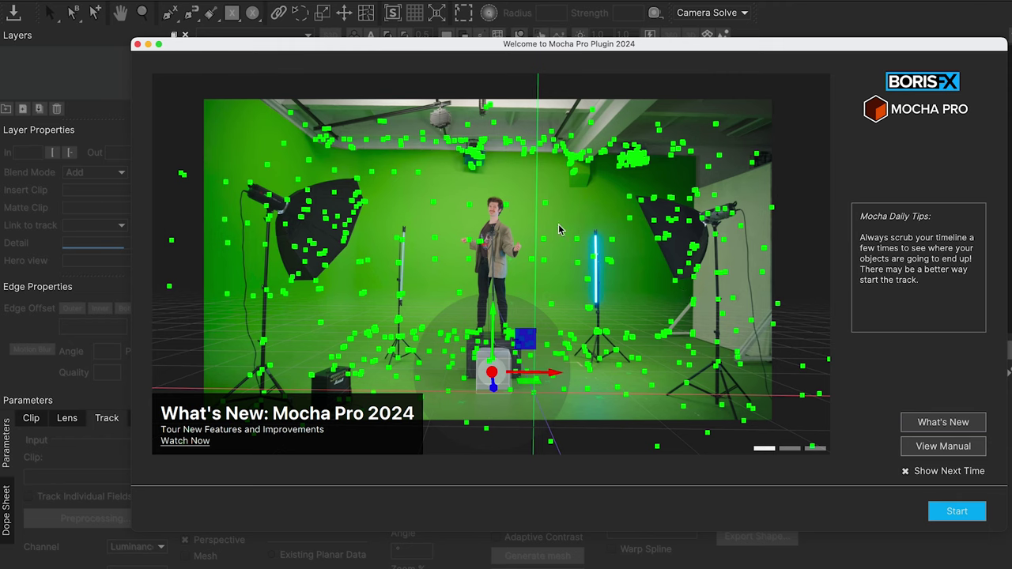
Step: Dismiss the welcome screen and scrub the showroom clip, settling on frame 6
{"action": "left_click", "coordinate": [957, 511]}
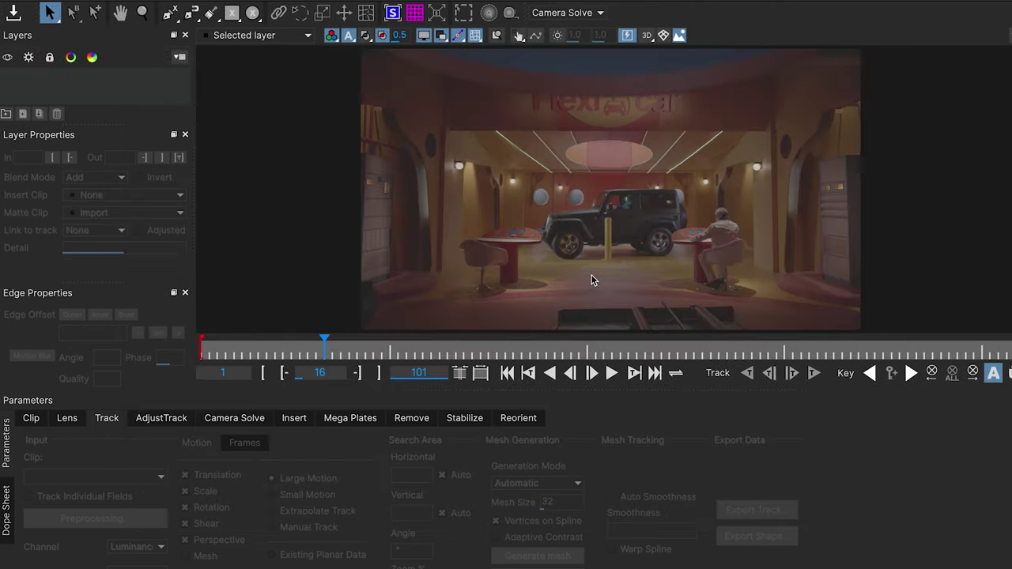
{"action": "left_click_drag", "start_coordinate": [351, 353], "coordinate": [126, 332]}
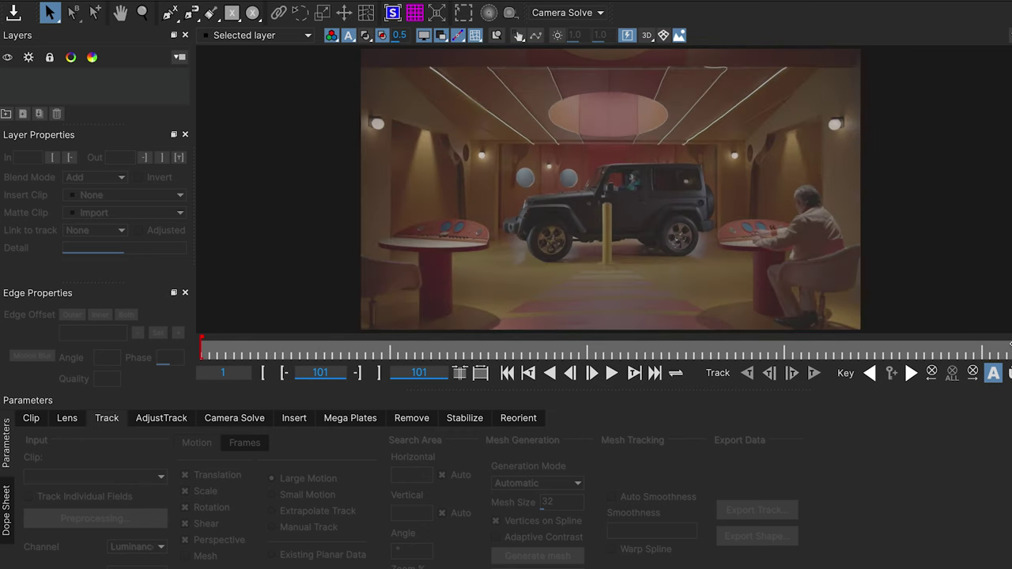
{"action": "left_click_drag", "start_coordinate": [126, 332], "coordinate": [241, 353]}
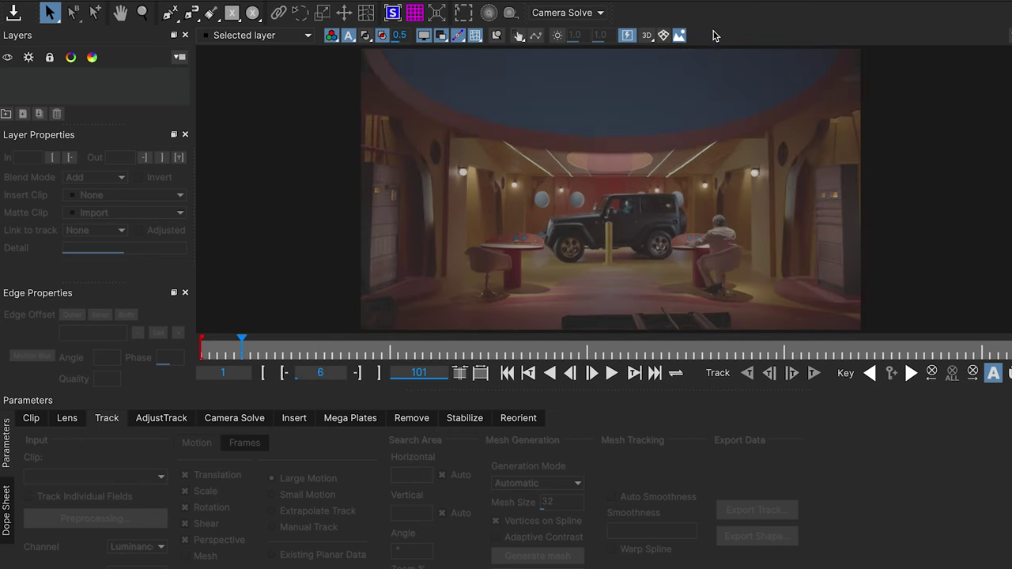
Step: Switch to the Camera Solve workspace and display its parameter tab
{"action": "left_click", "coordinate": [573, 15]}
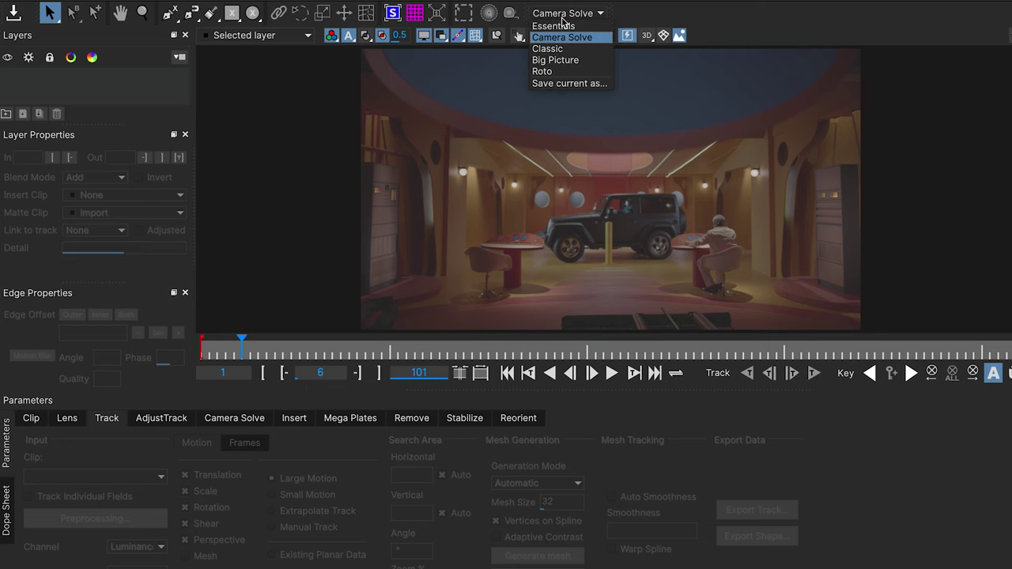
{"action": "left_click", "coordinate": [569, 38]}
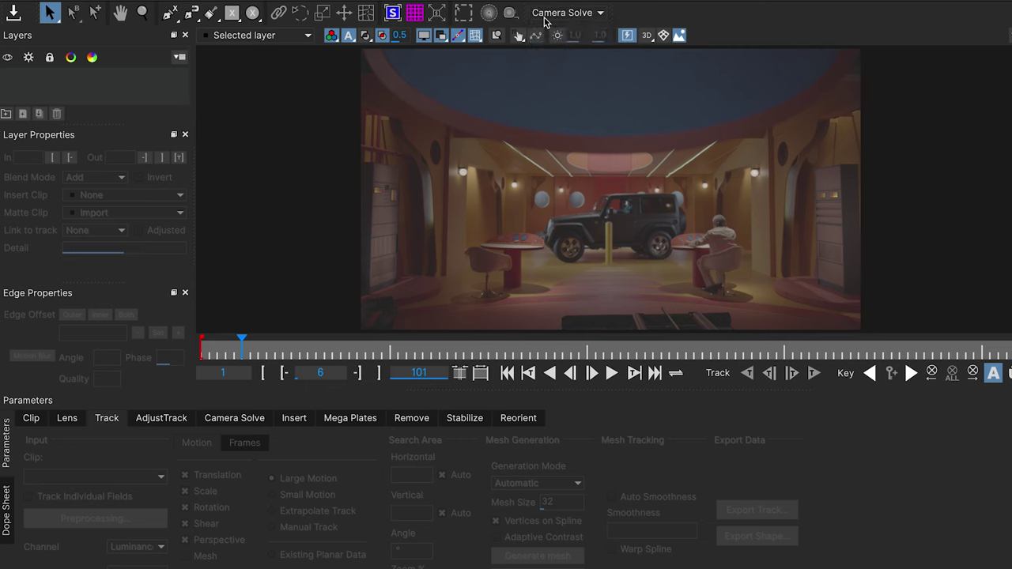
{"action": "left_click", "coordinate": [246, 420]}
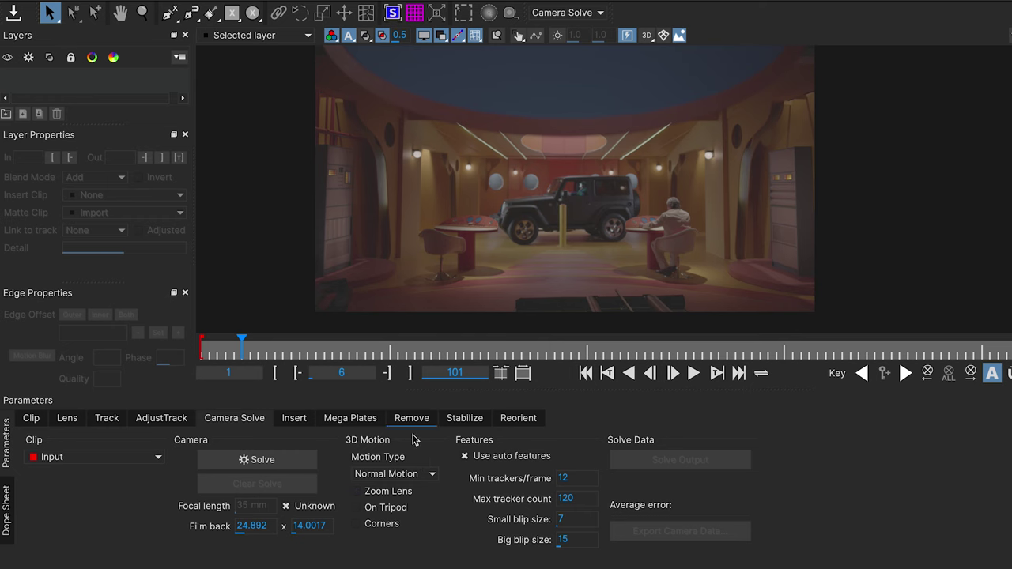
Step: Scrub from frame 1 through frames 41–42 and back to 33 to study the camera move, then open Motion Type
{"action": "left_click_drag", "start_coordinate": [298, 356], "coordinate": [349, 356]}
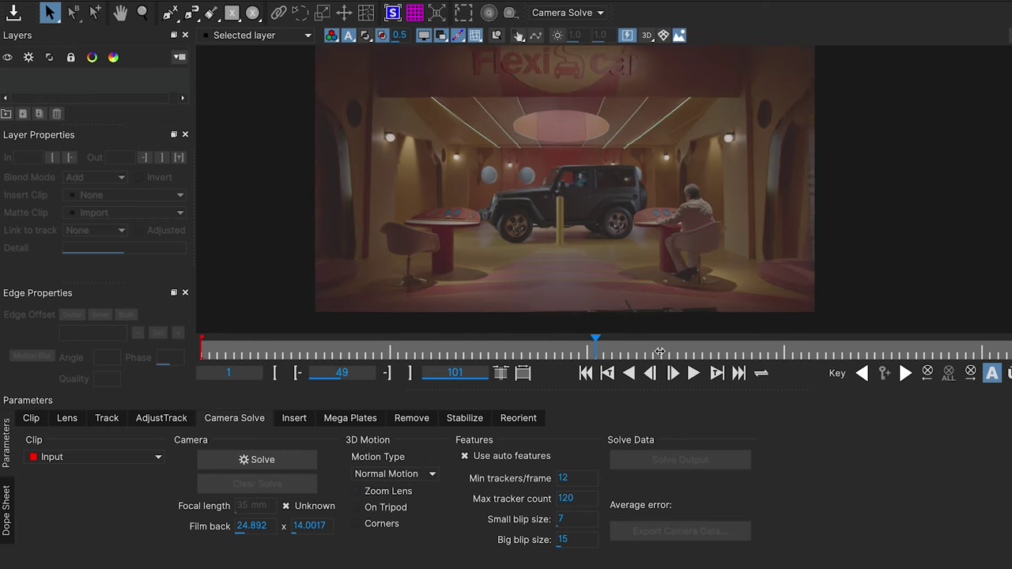
{"action": "left_click", "coordinate": [304, 366]}
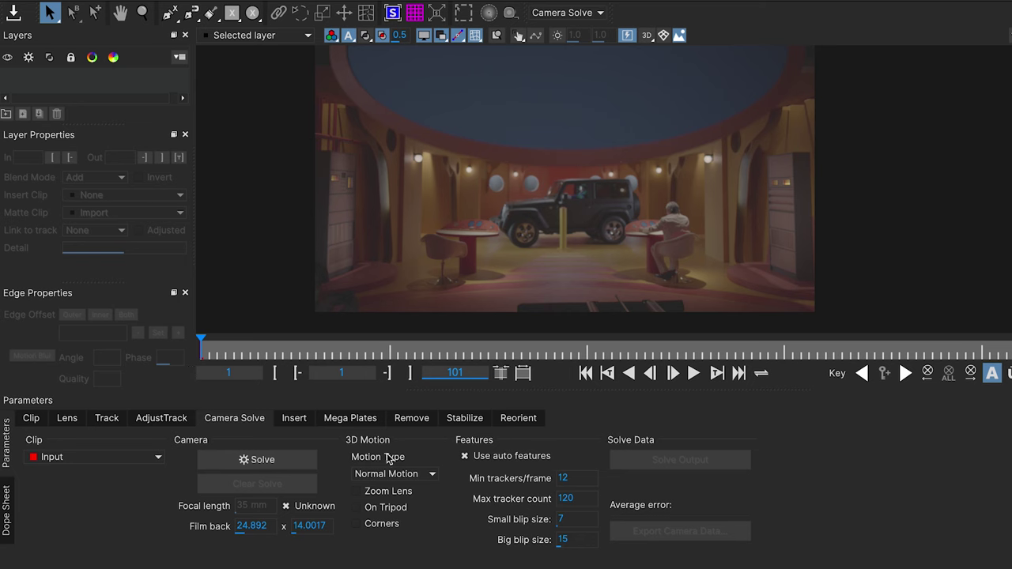
{"action": "left_click_drag", "start_coordinate": [340, 355], "coordinate": [523, 354]}
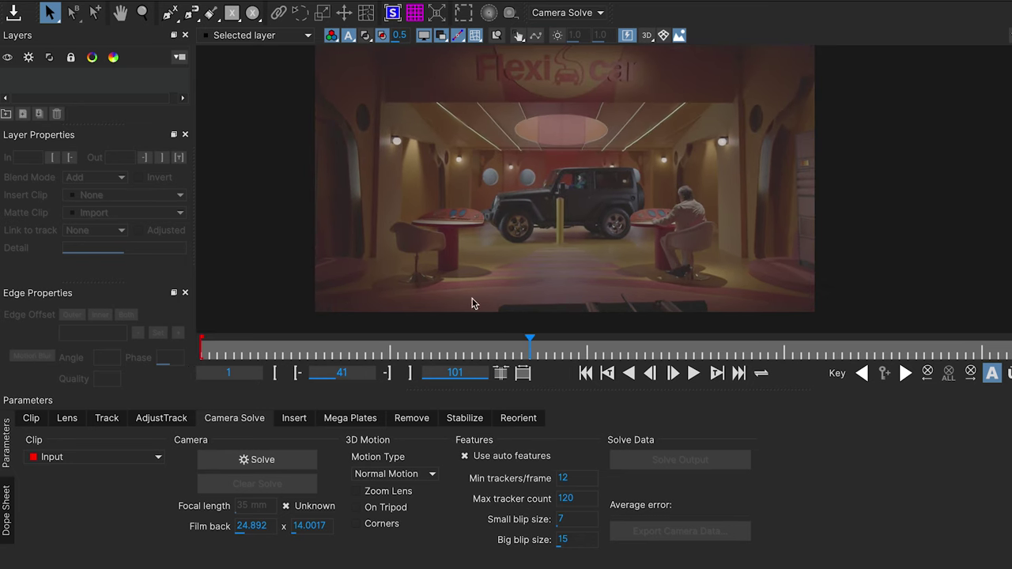
{"action": "left_click_drag", "start_coordinate": [535, 348], "coordinate": [538, 349]}
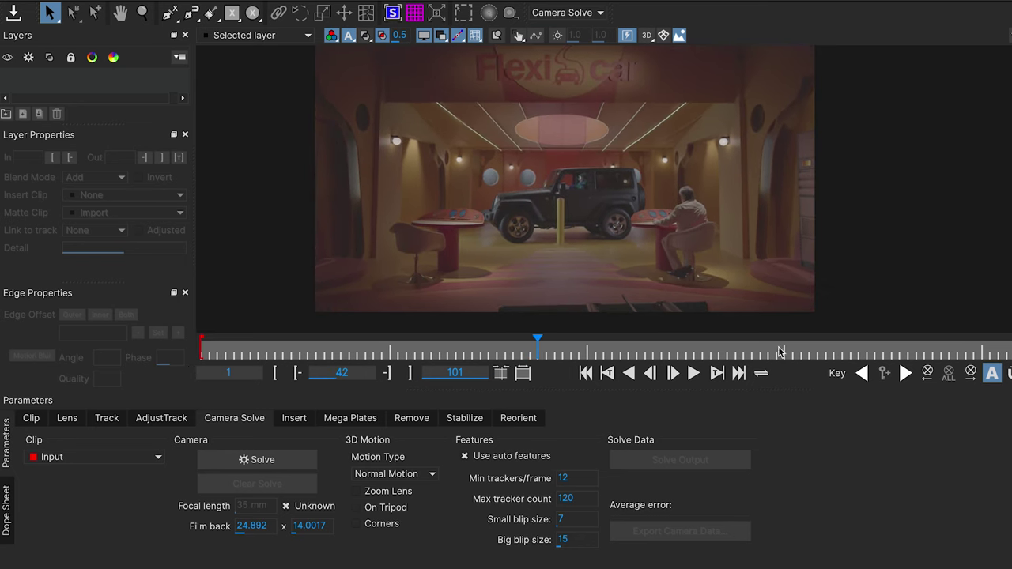
{"action": "left_click_drag", "start_coordinate": [680, 354], "coordinate": [341, 346]}
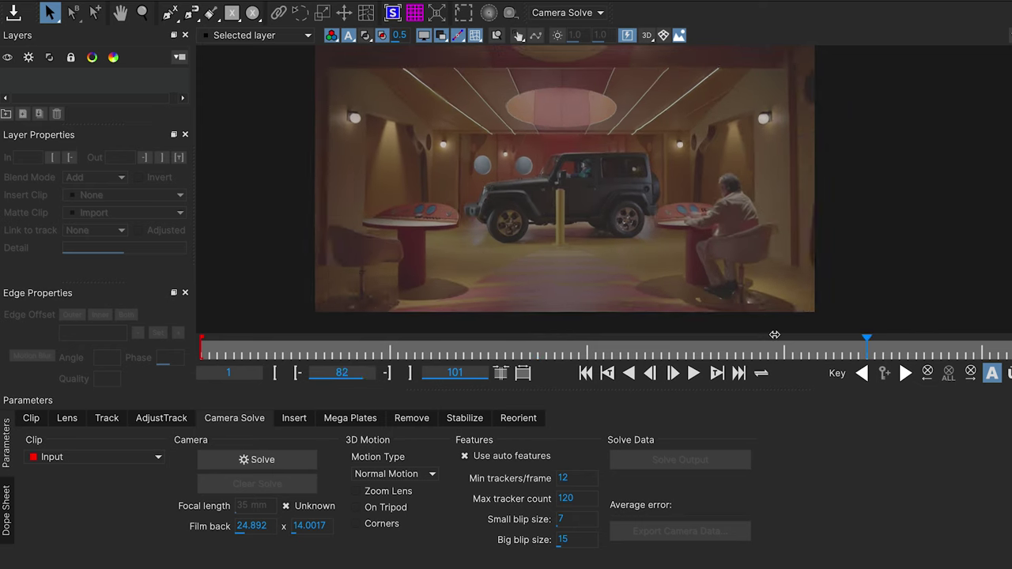
{"action": "mouse_move", "coordinate": [350, 350]}
{"action": "left_mouse_down"}
{"action": "mouse_move", "coordinate": [1010, 338]}
{"action": "mouse_move", "coordinate": [851, 333]}
{"action": "mouse_move", "coordinate": [367, 352]}
{"action": "mouse_move", "coordinate": [728, 336]}
{"action": "mouse_move", "coordinate": [411, 487]}
{"action": "left_mouse_up"}
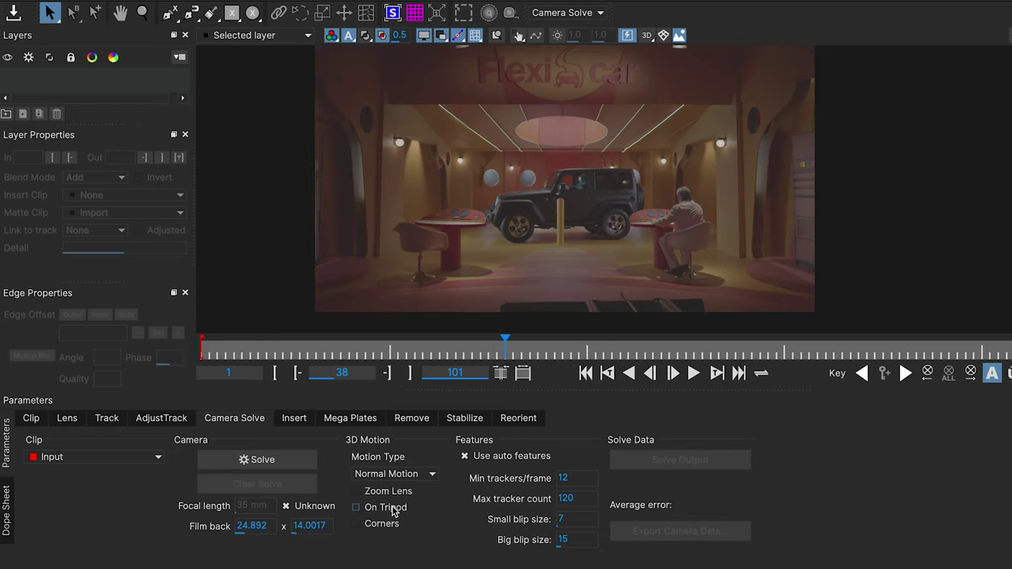
{"action": "mouse_move", "coordinate": [508, 343]}
{"action": "left_mouse_down"}
{"action": "mouse_move", "coordinate": [271, 335]}
{"action": "mouse_move", "coordinate": [424, 351]}
{"action": "mouse_move", "coordinate": [341, 351]}
{"action": "mouse_move", "coordinate": [1011, 309]}
{"action": "mouse_move", "coordinate": [66, 328]}
{"action": "left_mouse_up"}
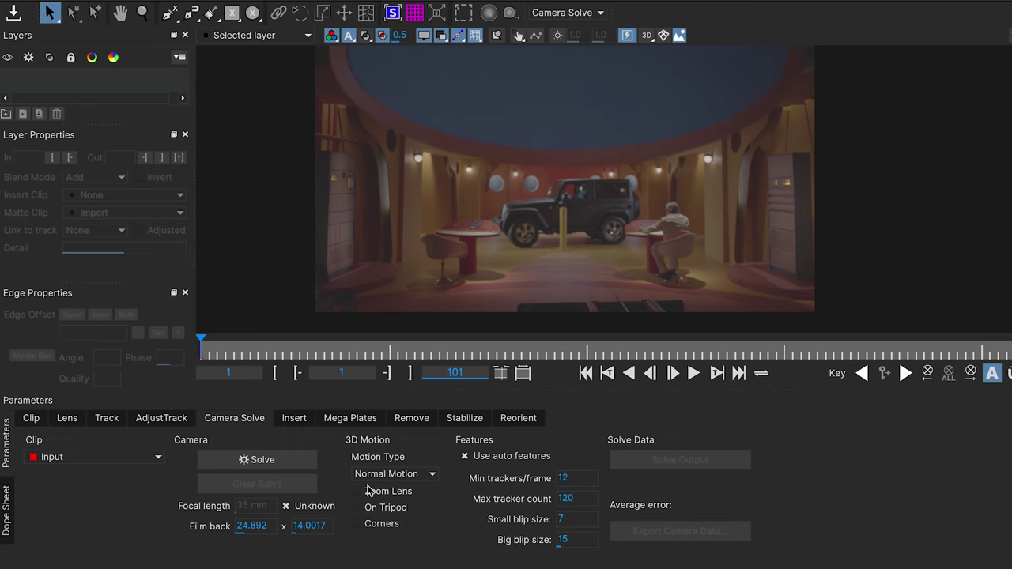
{"action": "left_click", "coordinate": [389, 475]}
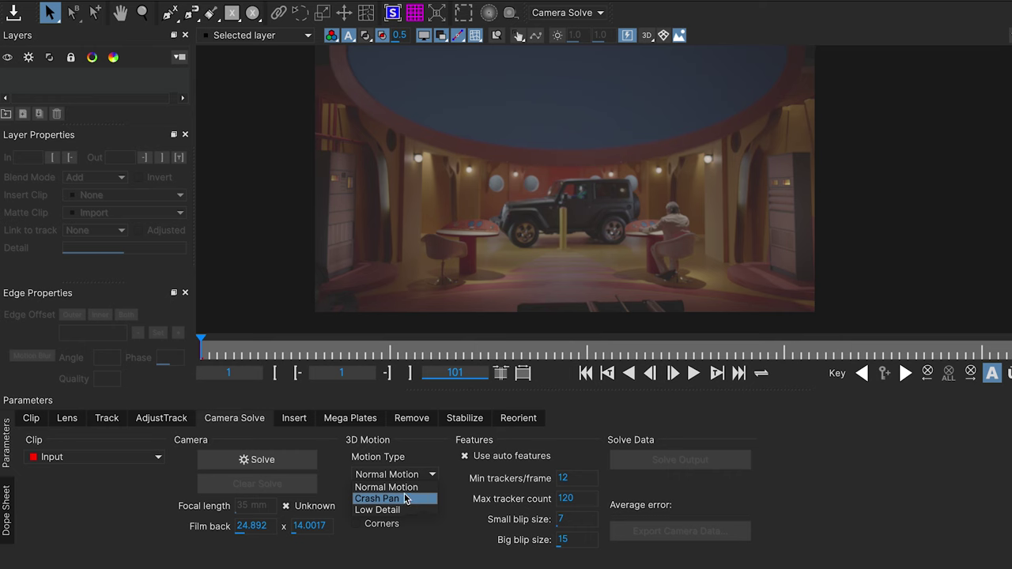
Step: Keep Normal Motion as motion type and leave the focal length set to Unknown
{"action": "left_click", "coordinate": [378, 485]}
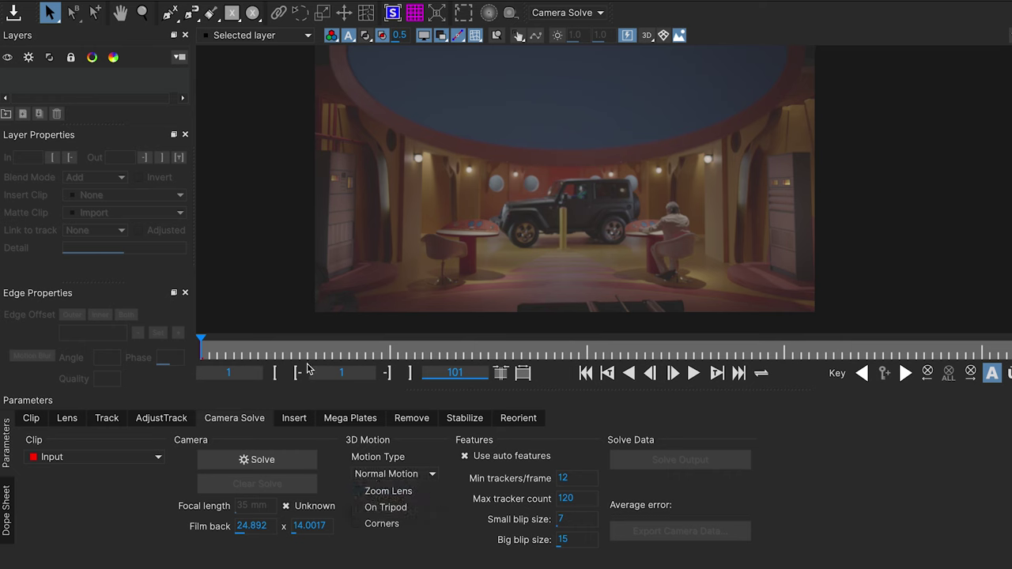
{"action": "left_click_drag", "start_coordinate": [226, 346], "coordinate": [225, 348]}
{"action": "left_click", "coordinate": [287, 506]}
{"action": "left_click", "coordinate": [315, 512]}
Step: Raise the Max tracker count to 220, then scrub the clip to frames 74 and 39
{"action": "left_click", "coordinate": [566, 478]}
{"action": "left_click", "coordinate": [571, 498]}
{"action": "type", "text": "20"}
{"action": "left_click_drag", "start_coordinate": [574, 353], "coordinate": [800, 353]}
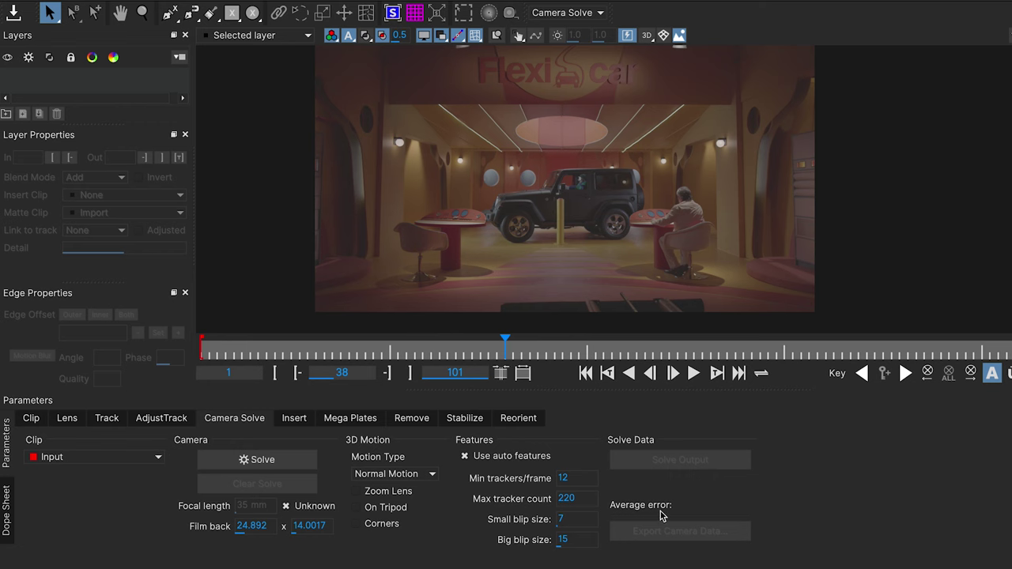
{"action": "mouse_move", "coordinate": [524, 354]}
{"action": "left_mouse_down"}
{"action": "mouse_move", "coordinate": [1003, 336]}
{"action": "mouse_move", "coordinate": [480, 348]}
{"action": "left_mouse_up"}
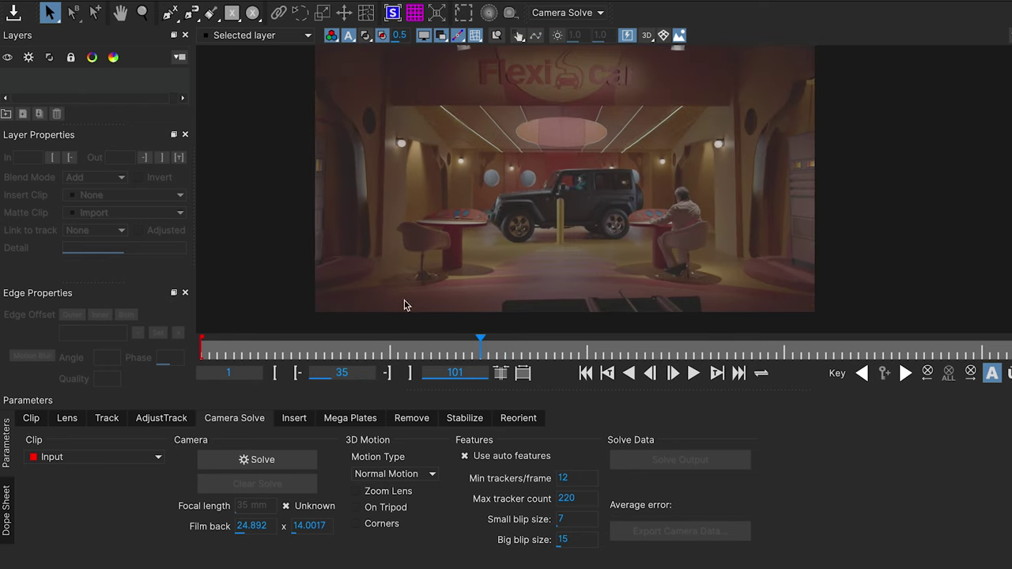
{"action": "left_click_drag", "start_coordinate": [532, 345], "coordinate": [513, 346]}
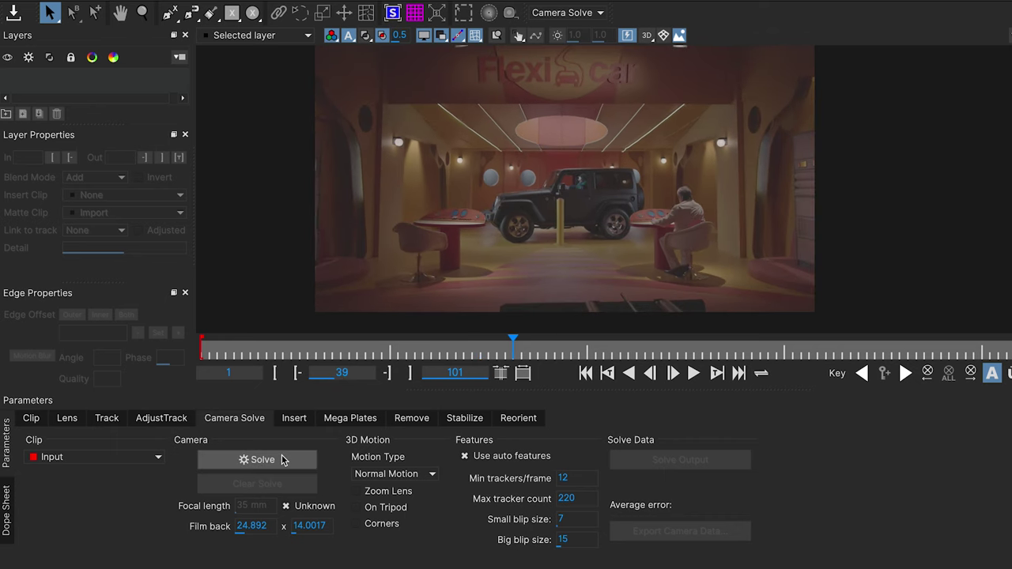
Step: Run the camera solve and scrub to frame 98 to check the solved points
{"action": "left_click", "coordinate": [283, 461]}
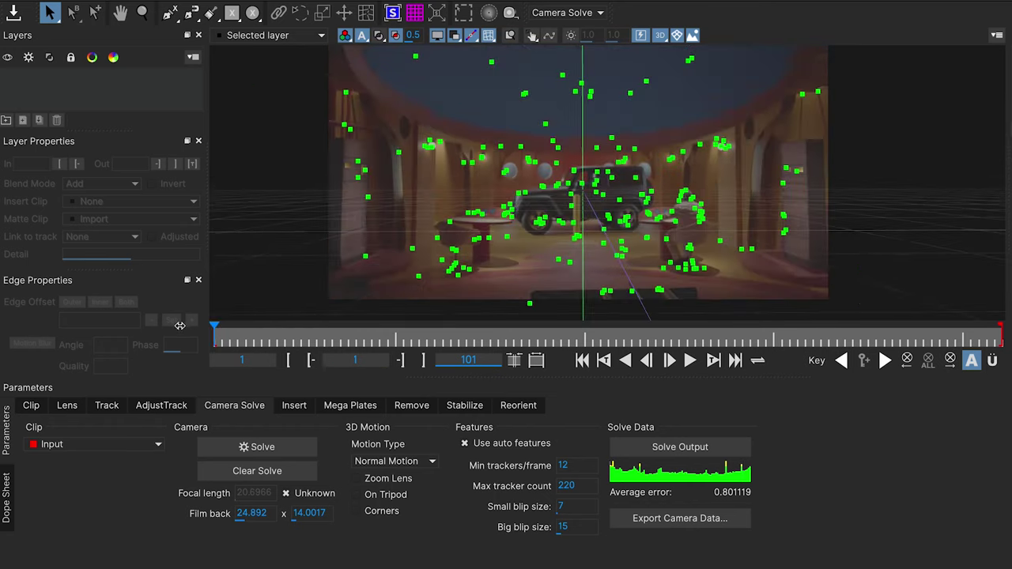
{"action": "left_click_drag", "start_coordinate": [339, 329], "coordinate": [965, 320]}
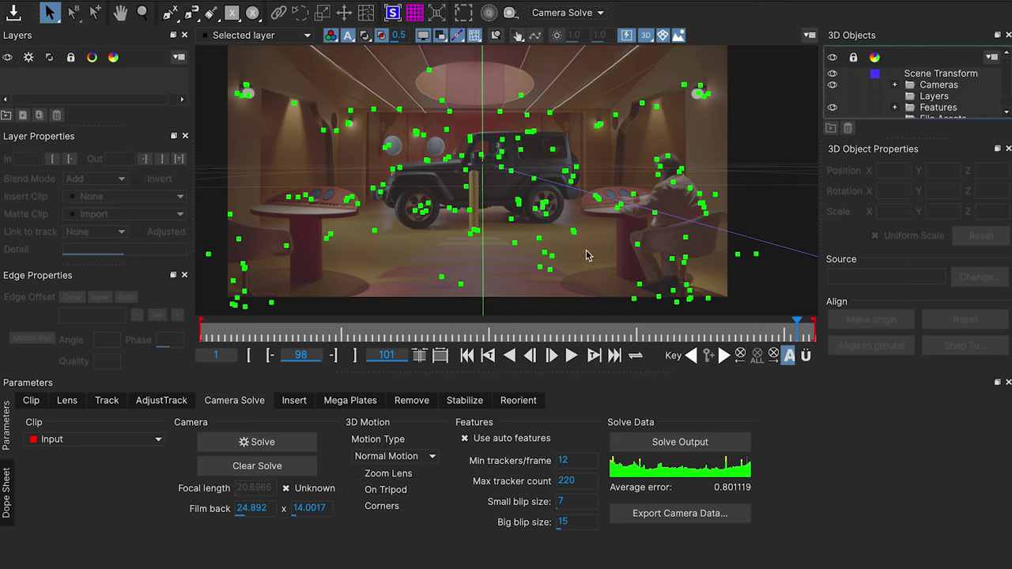
Step: Select feature points across the showroom floor and align the solved scene to the ground
{"action": "left_click", "coordinate": [374, 231]}
{"action": "left_click_drag", "start_coordinate": [420, 257], "coordinate": [488, 292]}
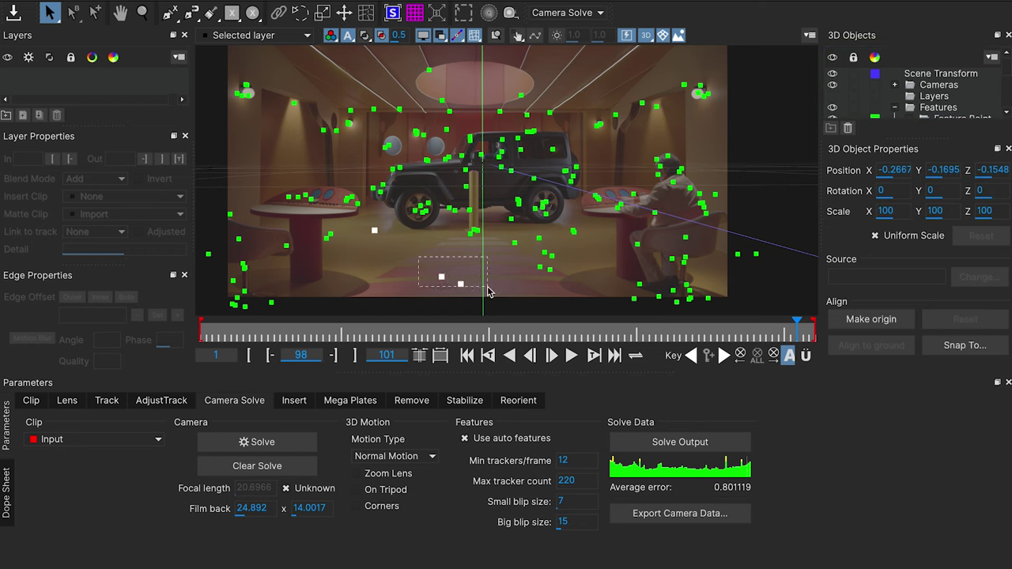
{"action": "left_click_drag", "start_coordinate": [585, 237], "coordinate": [551, 245]}
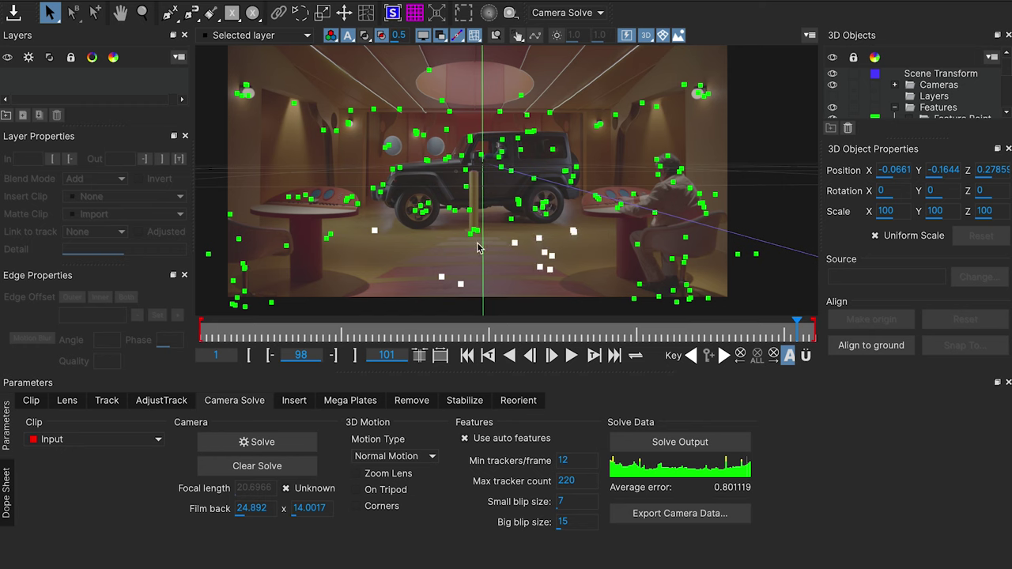
{"action": "left_click_drag", "start_coordinate": [457, 231], "coordinate": [472, 247]}
{"action": "left_click_drag", "start_coordinate": [796, 325], "coordinate": [814, 325]}
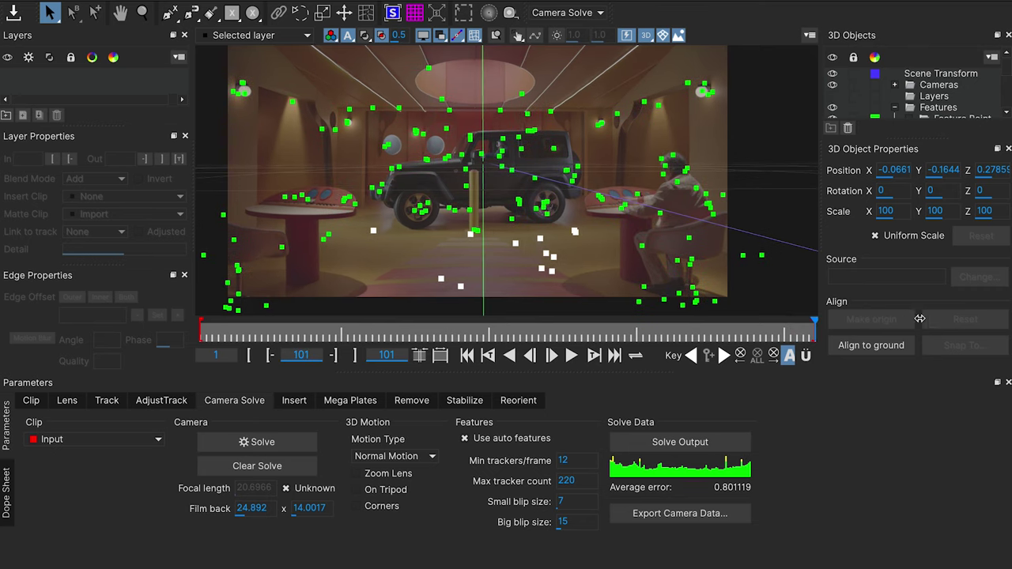
{"action": "left_click_drag", "start_coordinate": [656, 328], "coordinate": [477, 326]}
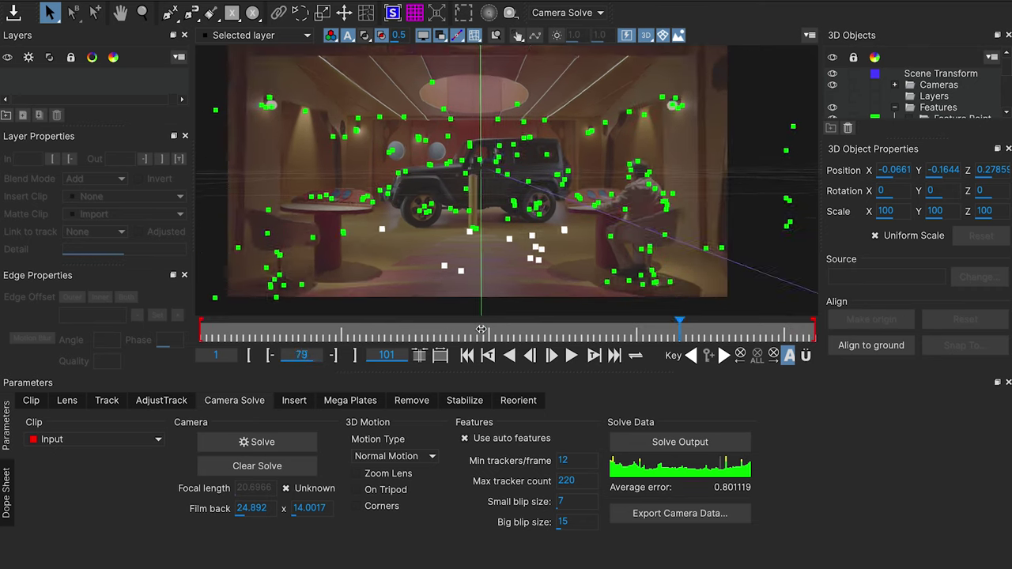
{"action": "left_click", "coordinate": [276, 274], "text": "shift"}
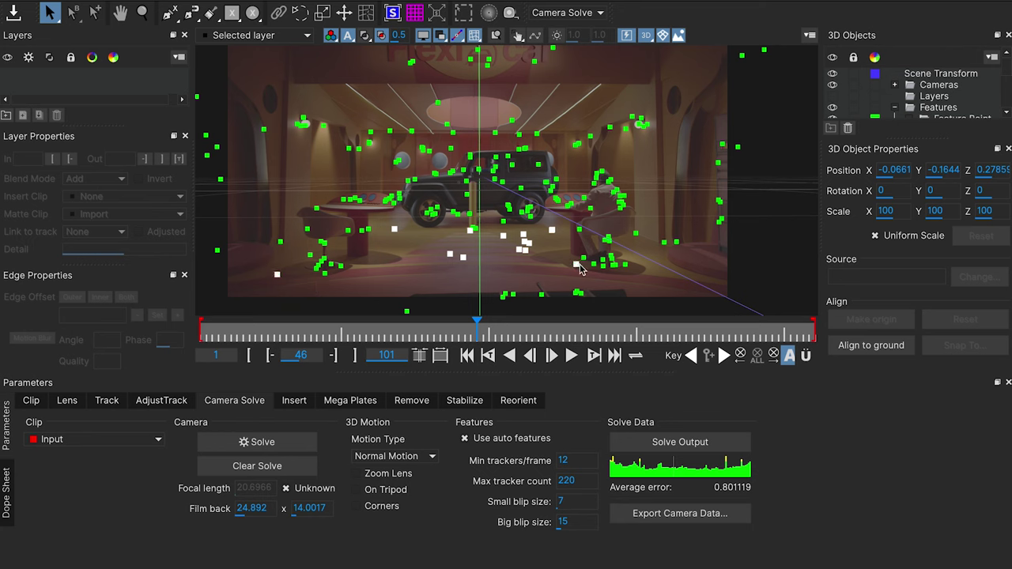
{"action": "left_click", "coordinate": [860, 349]}
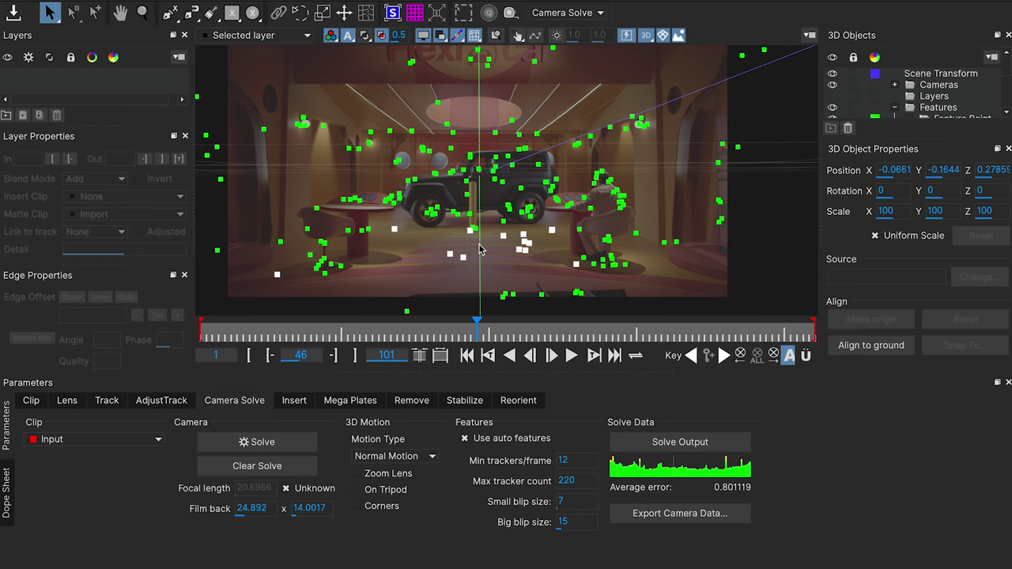
Step: Select the tracker at the yellow pole's base and make it the scene origin
{"action": "scroll", "coordinate": [476, 234], "scroll_direction": "down", "scroll_amount": 2}
{"action": "scroll", "coordinate": [490, 245], "scroll_direction": "up", "scroll_amount": 6}
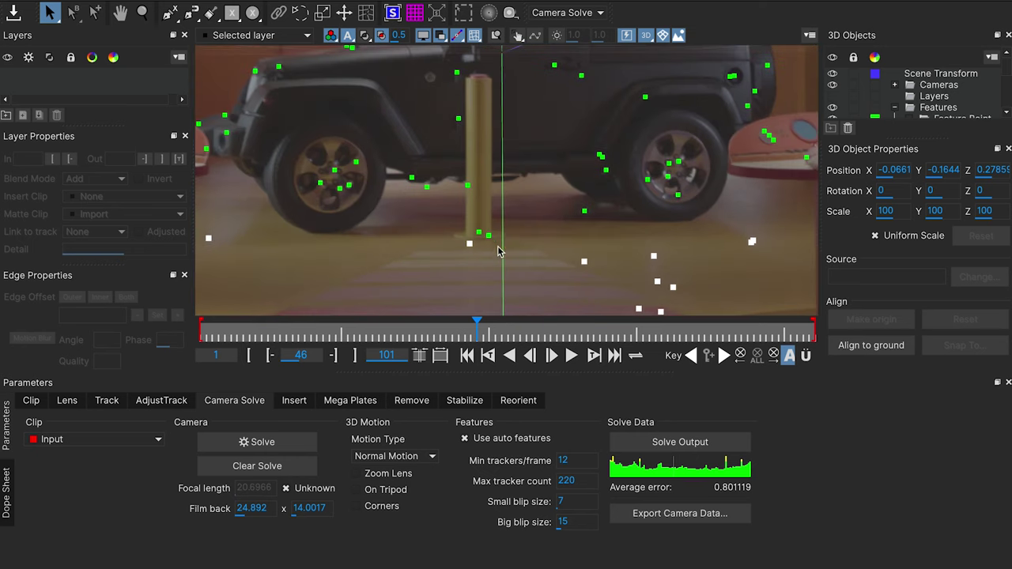
{"action": "left_click", "coordinate": [491, 242]}
{"action": "left_click", "coordinate": [488, 235]}
{"action": "left_click", "coordinate": [481, 244]}
{"action": "left_click", "coordinate": [488, 236]}
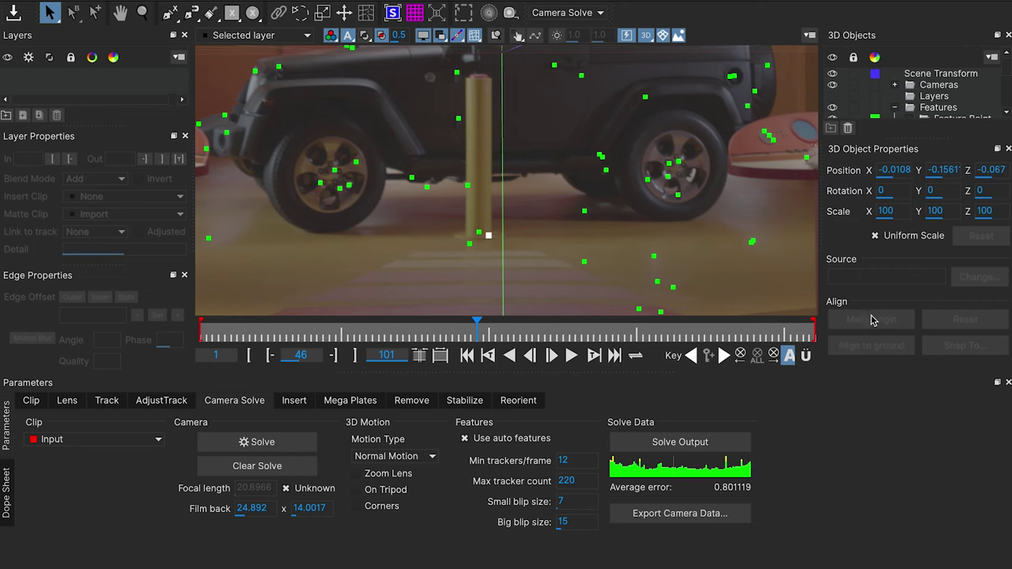
{"action": "left_click", "coordinate": [530, 269]}
{"action": "scroll", "coordinate": [528, 265], "scroll_direction": "down", "scroll_amount": 5}
{"action": "scroll", "coordinate": [524, 263], "scroll_direction": "up", "scroll_amount": 1}
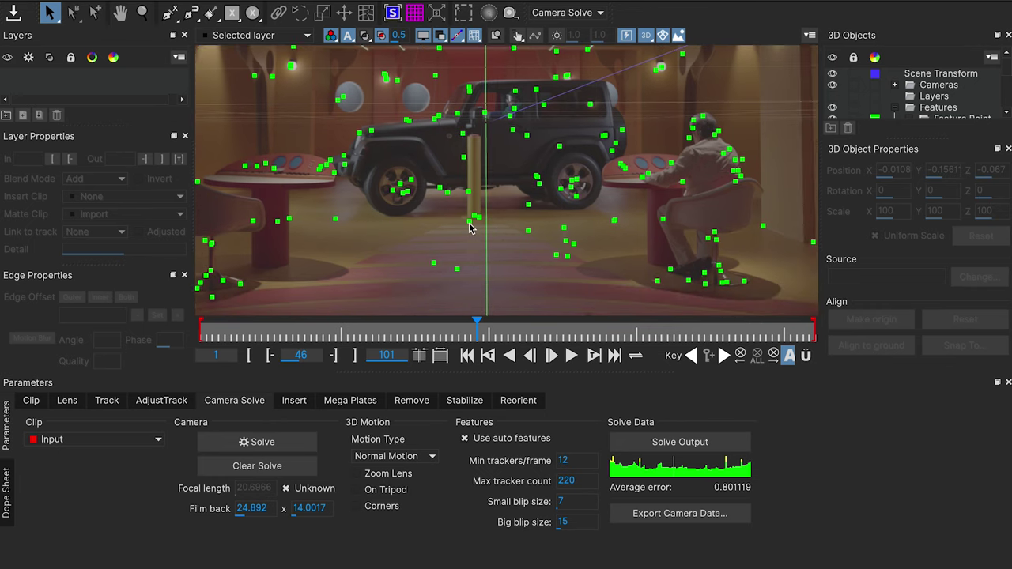
{"action": "left_click", "coordinate": [469, 222]}
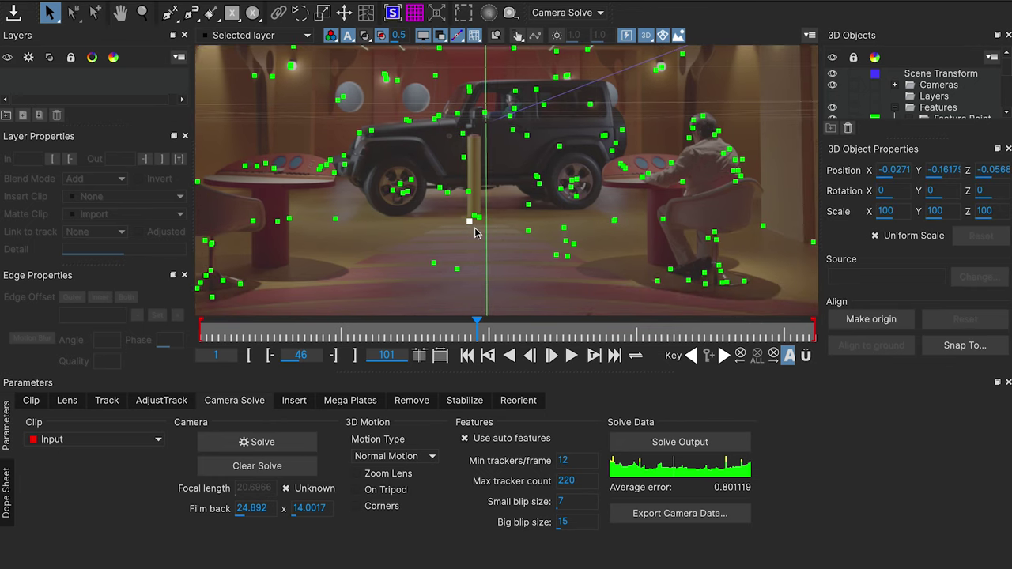
{"action": "left_click", "coordinate": [885, 321]}
Step: Scrub the aligned solve back to frame 31 and forward to the last frame, 101
{"action": "scroll", "coordinate": [618, 272], "scroll_direction": "down", "scroll_amount": 3}
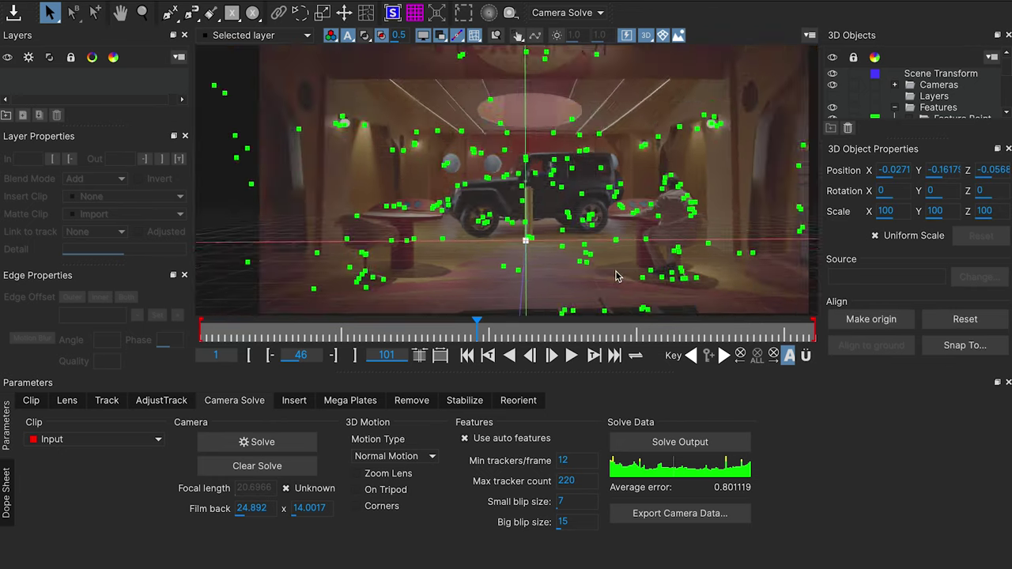
{"action": "scroll", "coordinate": [613, 276], "scroll_direction": "down", "scroll_amount": 2}
{"action": "scroll", "coordinate": [604, 273], "scroll_direction": "up", "scroll_amount": 4}
{"action": "scroll", "coordinate": [607, 267], "scroll_direction": "down", "scroll_amount": 3}
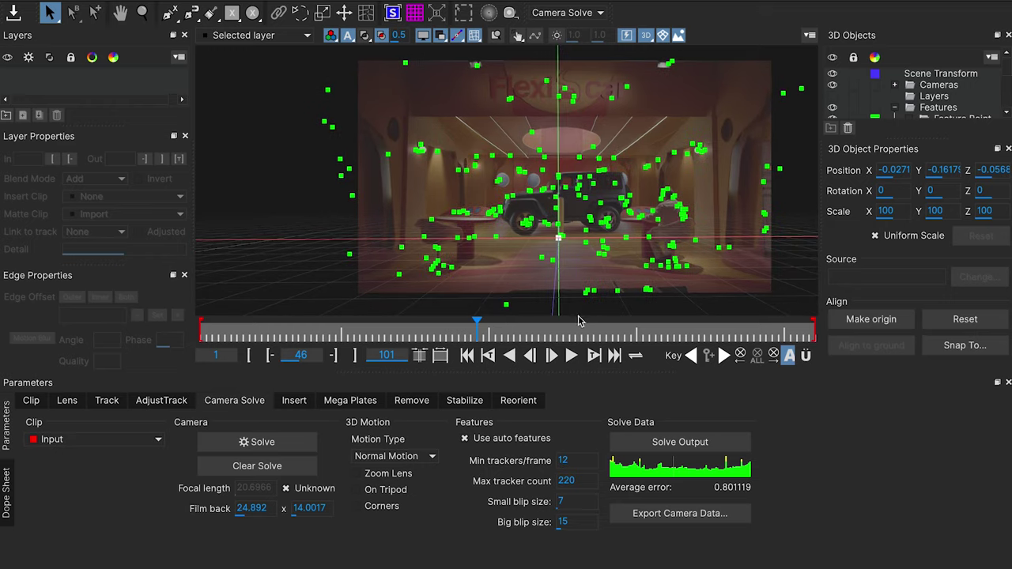
{"action": "left_click_drag", "start_coordinate": [505, 336], "coordinate": [459, 335]}
{"action": "mouse_move", "coordinate": [361, 316]}
{"action": "left_mouse_down"}
{"action": "mouse_move", "coordinate": [772, 323]}
{"action": "mouse_move", "coordinate": [409, 324]}
{"action": "left_mouse_up"}
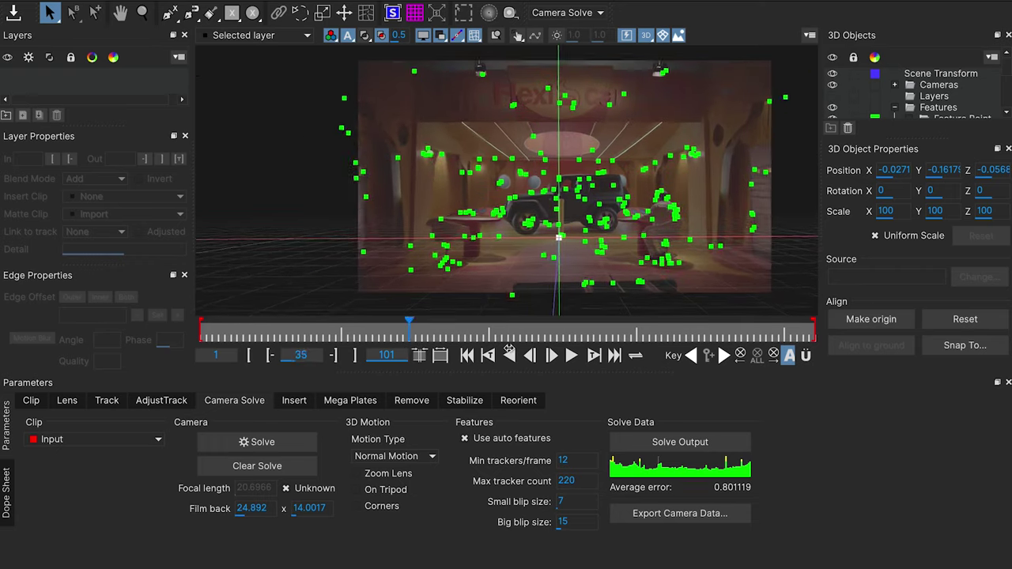
{"action": "left_click", "coordinate": [614, 355]}
{"action": "left_click_drag", "start_coordinate": [452, 326], "coordinate": [384, 326]}
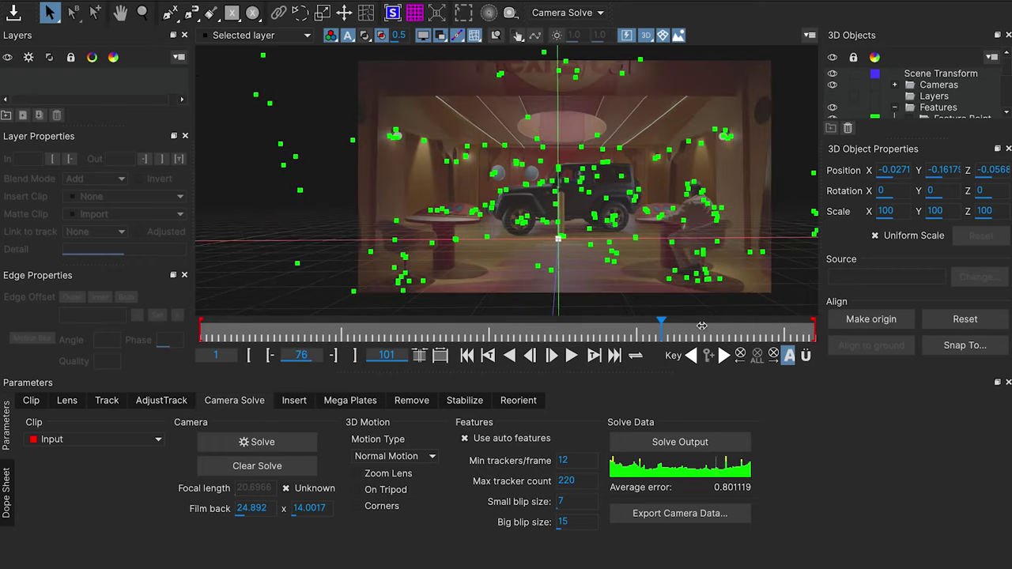
{"action": "left_click_drag", "start_coordinate": [238, 331], "coordinate": [890, 328]}
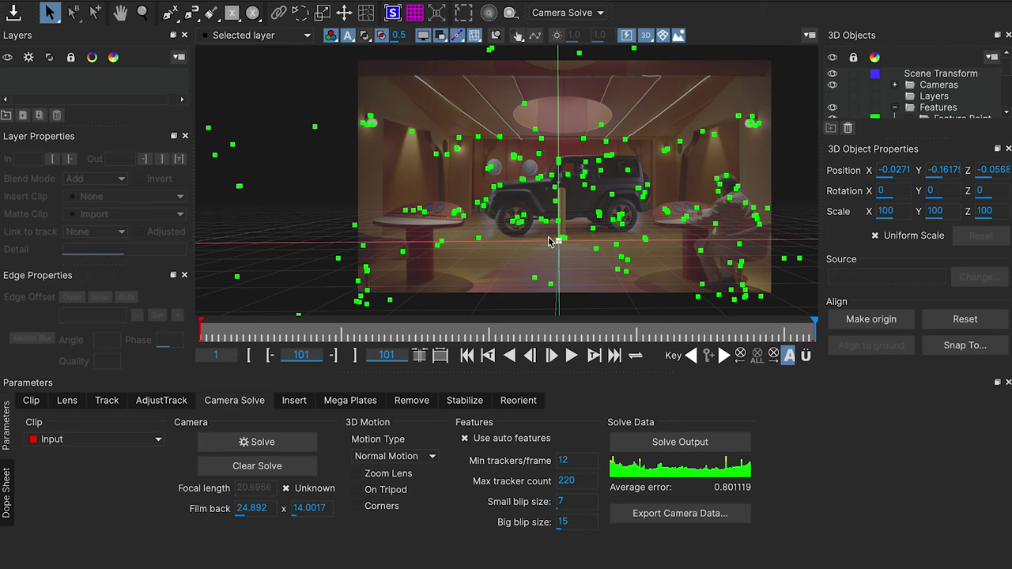
Step: Zoom in, select a feature point on each jeep wheel, and enter their measured distance as 1.5 m
{"action": "scroll", "coordinate": [556, 235], "scroll_direction": "up", "scroll_amount": 3}
{"action": "scroll", "coordinate": [569, 230], "scroll_direction": "up", "scroll_amount": 2}
{"action": "scroll", "coordinate": [581, 207], "scroll_direction": "up", "scroll_amount": 1}
{"action": "scroll", "coordinate": [471, 212], "scroll_direction": "up", "scroll_amount": 2}
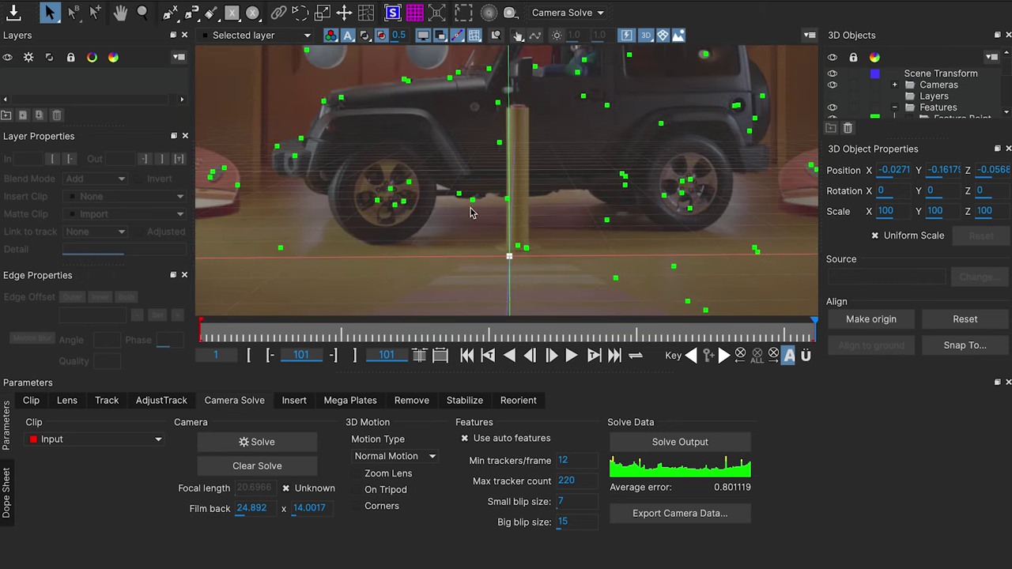
{"action": "left_click", "coordinate": [390, 187]}
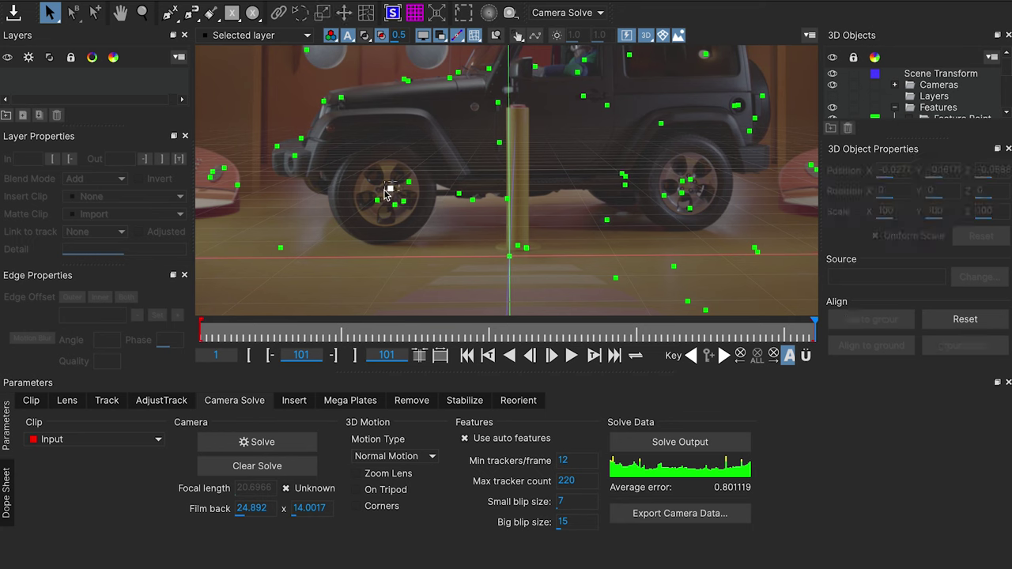
{"action": "left_click", "coordinate": [690, 180], "text": "shift"}
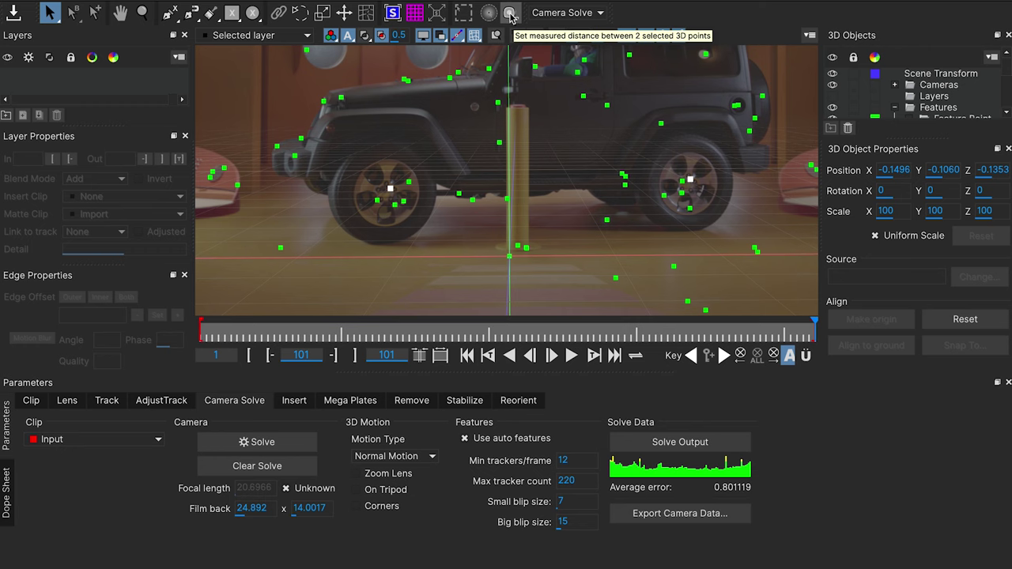
{"action": "left_click", "coordinate": [510, 14]}
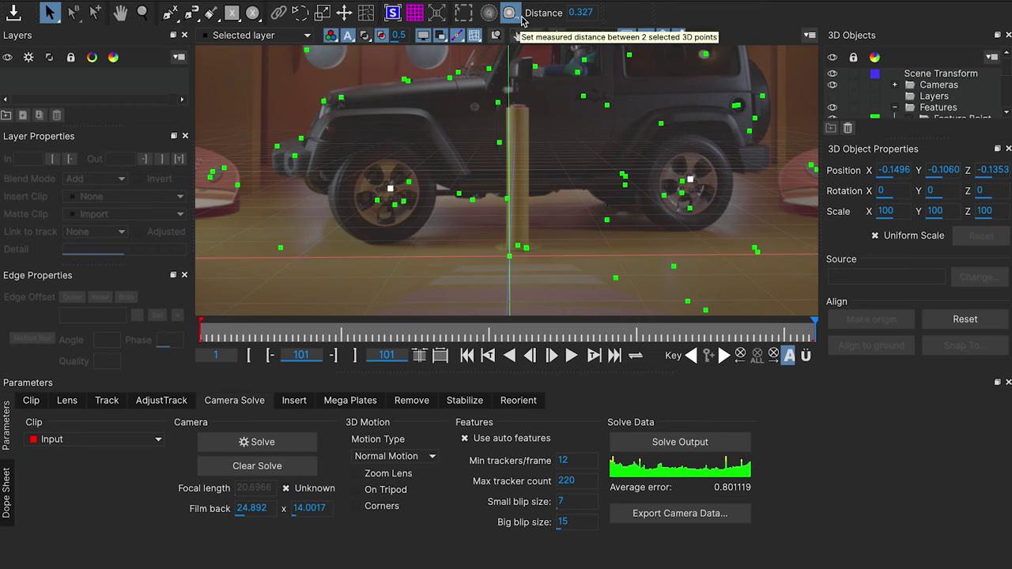
{"action": "double_click", "coordinate": [585, 13]}
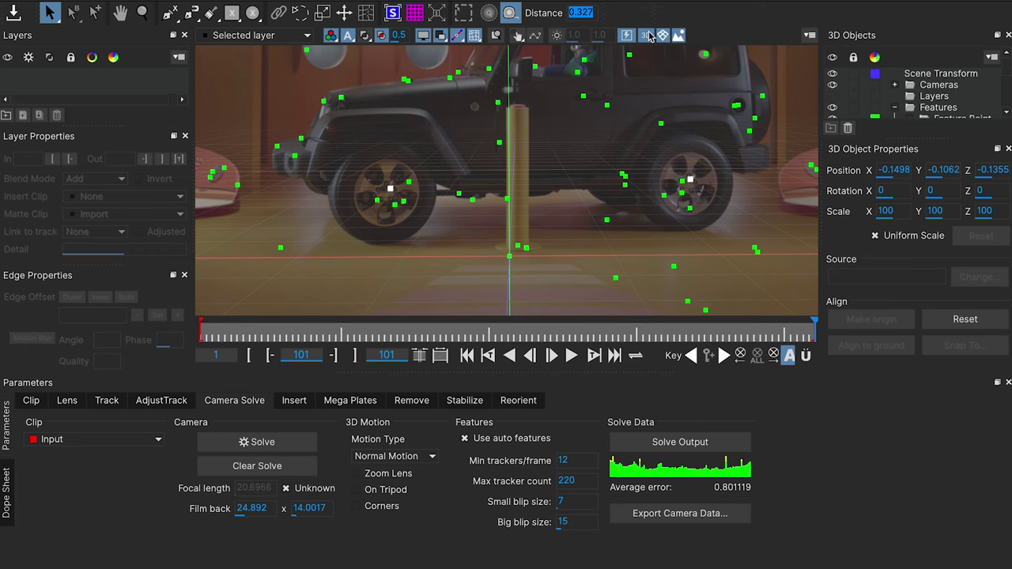
{"action": "type", "text": "1m"}
Step: Commit the 1.5 m wheel distance to rescale the solved scene
{"action": "key", "text": "Return"}
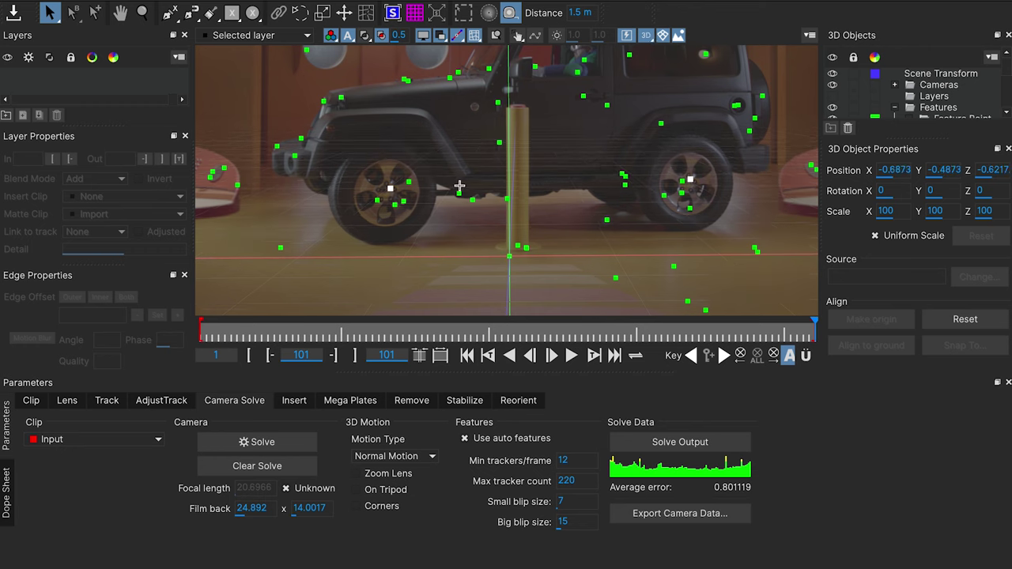
{"action": "scroll", "coordinate": [550, 210], "scroll_direction": "down", "scroll_amount": 5}
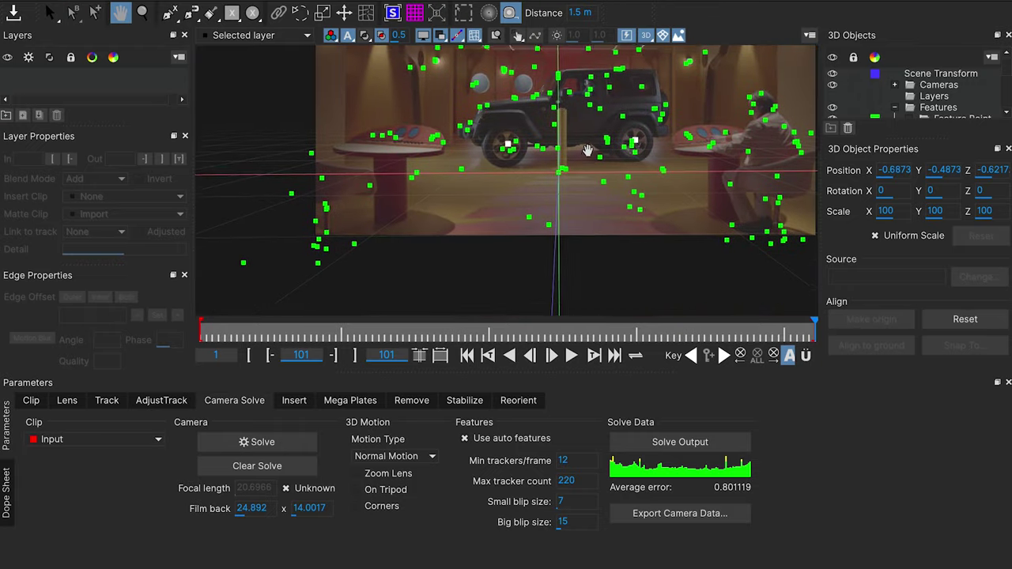
{"action": "scroll", "coordinate": [572, 221], "scroll_direction": "up", "scroll_amount": 2}
{"action": "scroll", "coordinate": [571, 219], "scroll_direction": "up", "scroll_amount": 2}
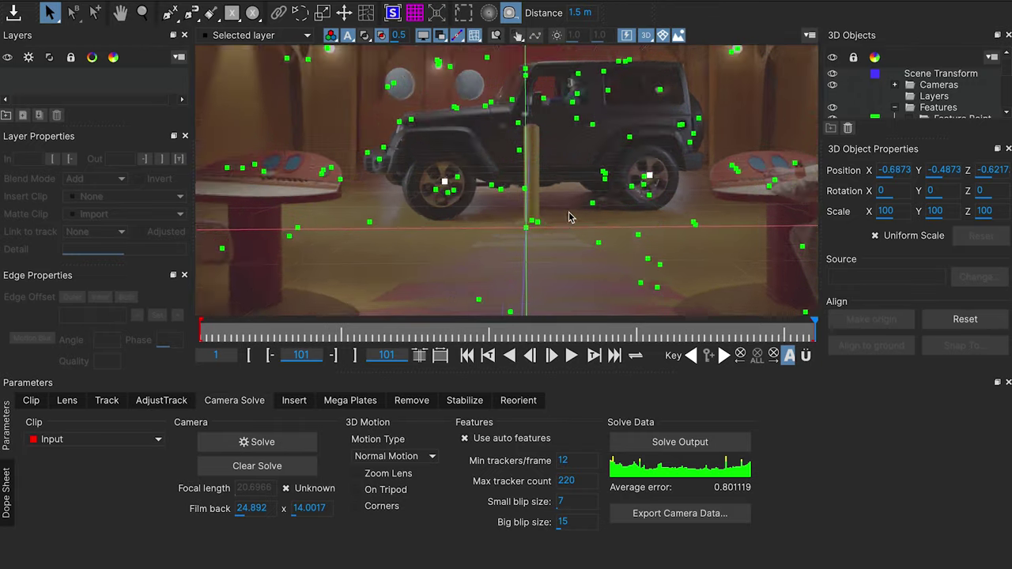
{"action": "scroll", "coordinate": [570, 210], "scroll_direction": "up", "scroll_amount": 2}
{"action": "scroll", "coordinate": [570, 210], "scroll_direction": "up", "scroll_amount": 2}
{"action": "type", "text": "x"}
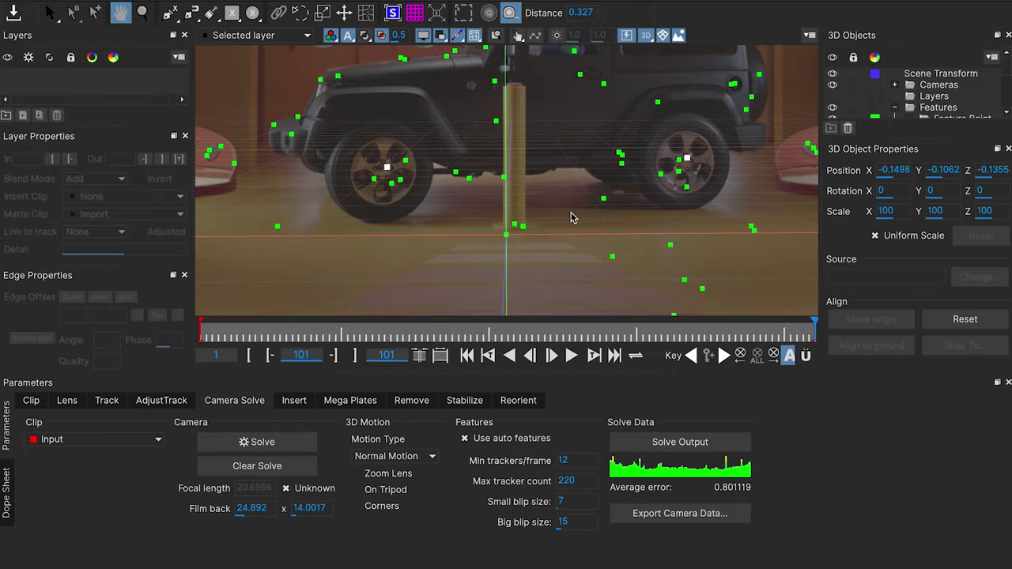
{"action": "type", "text": "1.5"}
{"action": "key", "text": "Return"}
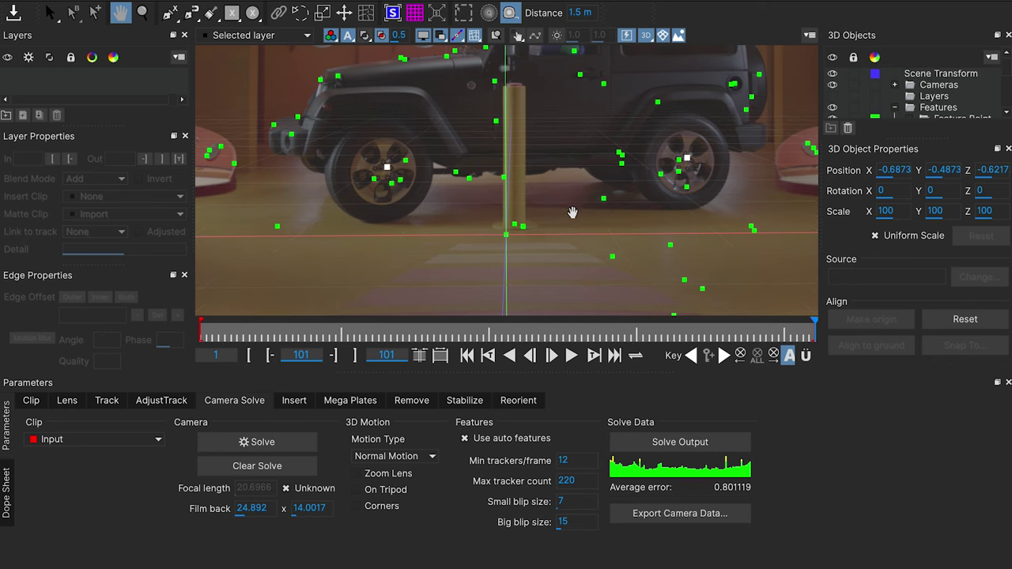
Step: Play the clip from frame 1 to the end to review the scaled solve
{"action": "scroll", "coordinate": [576, 207], "scroll_direction": "down", "scroll_amount": 3}
{"action": "scroll", "coordinate": [578, 208], "scroll_direction": "up", "scroll_amount": 2}
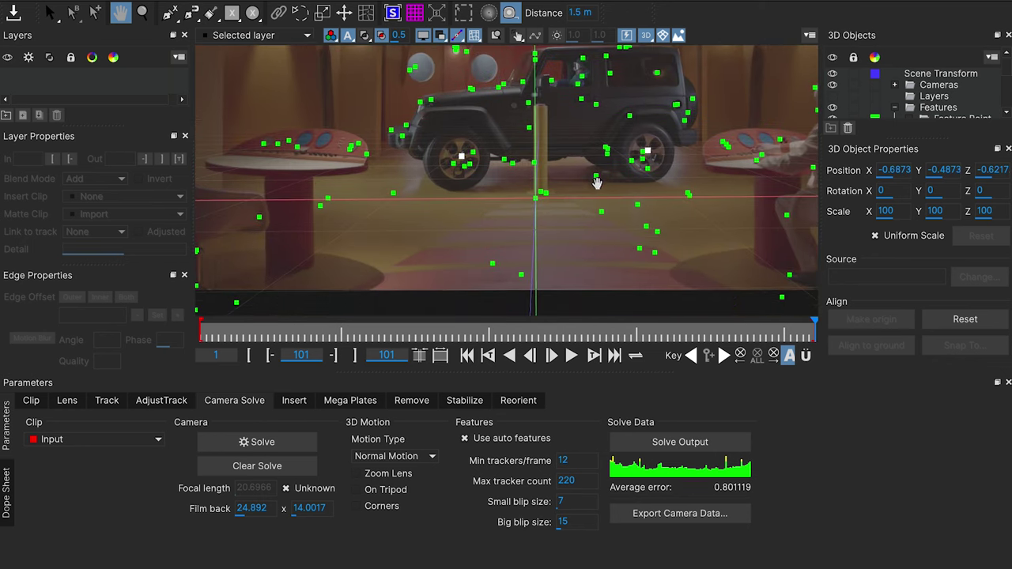
{"action": "scroll", "coordinate": [597, 182], "scroll_direction": "down", "scroll_amount": 2}
{"action": "key", "text": "space"}
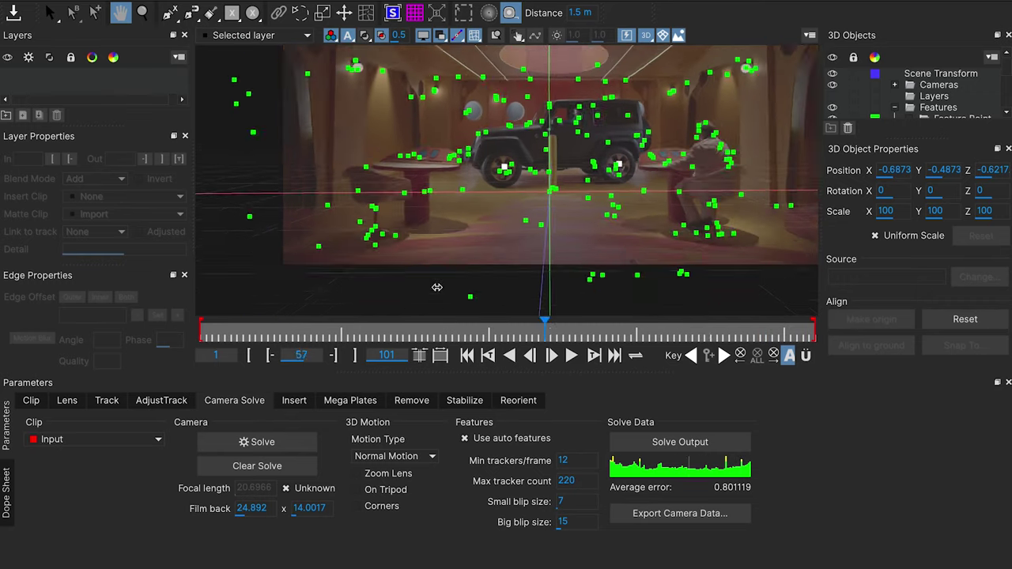
{"action": "key", "text": "Home"}
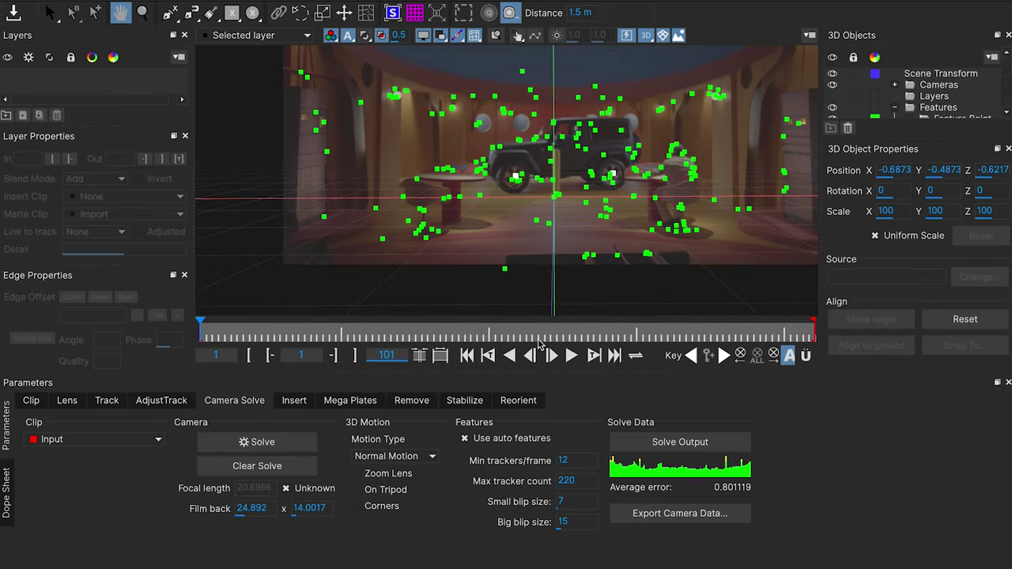
{"action": "left_click", "coordinate": [587, 330]}
{"action": "key", "text": "space"}
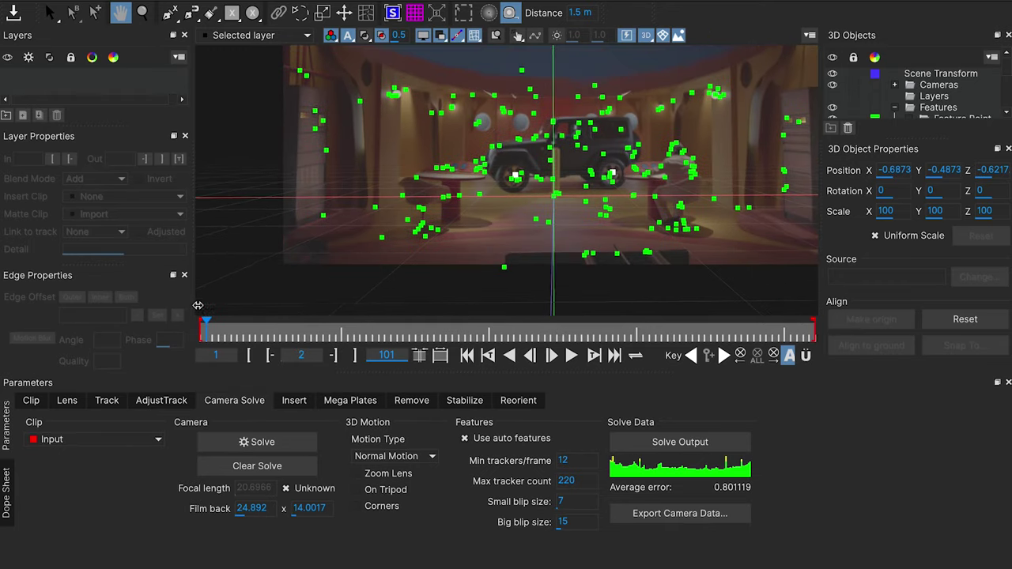
{"action": "left_click_drag", "start_coordinate": [809, 321], "coordinate": [642, 304]}
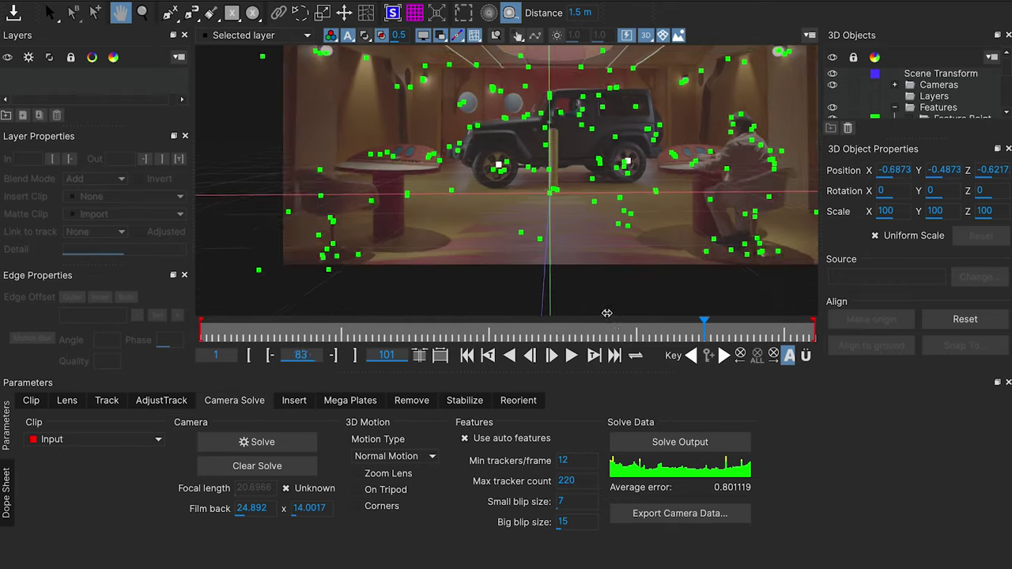
{"action": "key", "text": "space"}
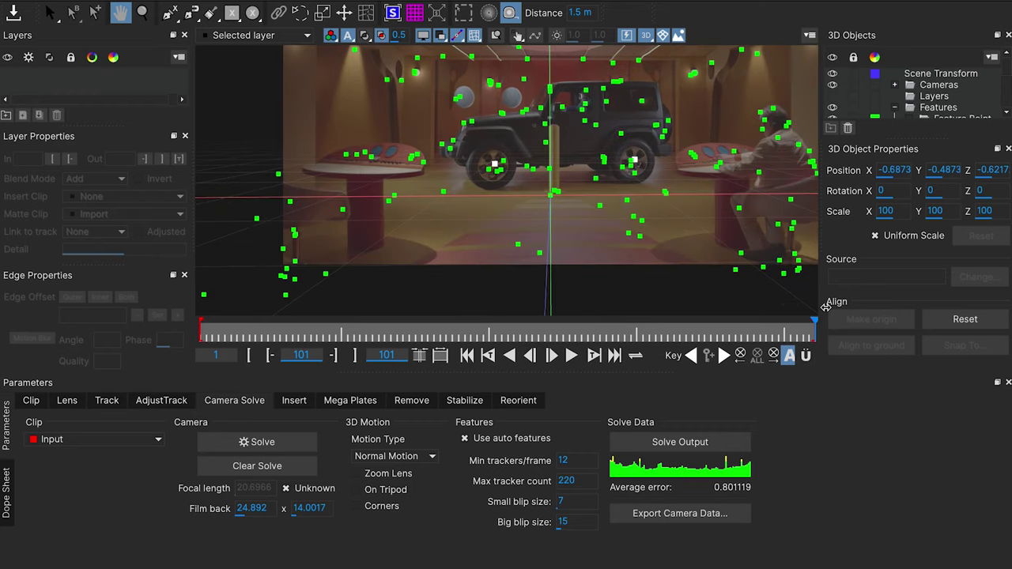
Step: Hide the 3D trackers and grid overlay, then return to frame 63
{"action": "mouse_move", "coordinate": [681, 237]}
{"action": "left_mouse_down"}
{"action": "mouse_move", "coordinate": [667, 325]}
{"action": "mouse_move", "coordinate": [734, 308]}
{"action": "mouse_move", "coordinate": [802, 313]}
{"action": "left_mouse_up"}
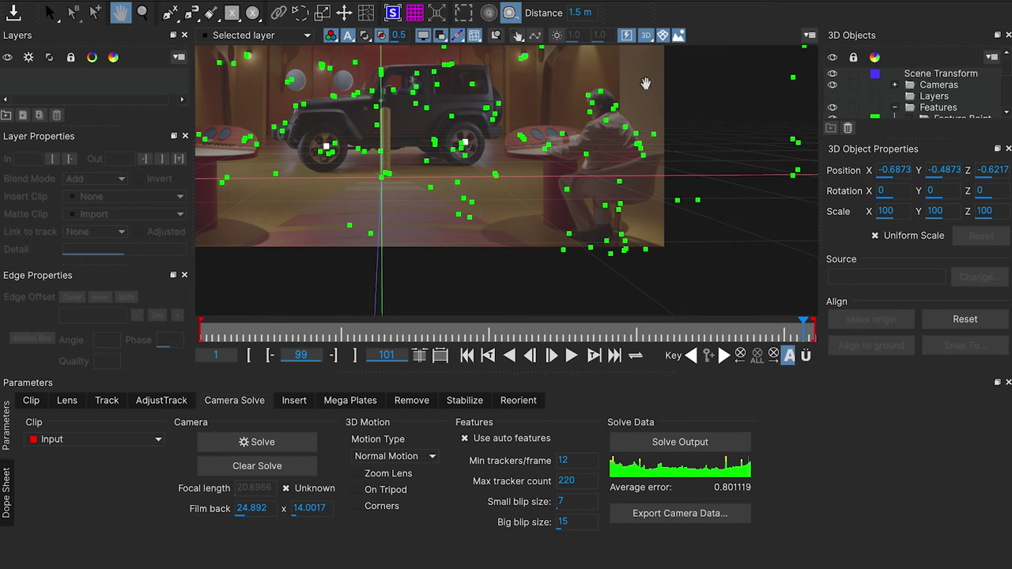
{"action": "scroll", "coordinate": [625, 89], "scroll_direction": "up", "scroll_amount": 5}
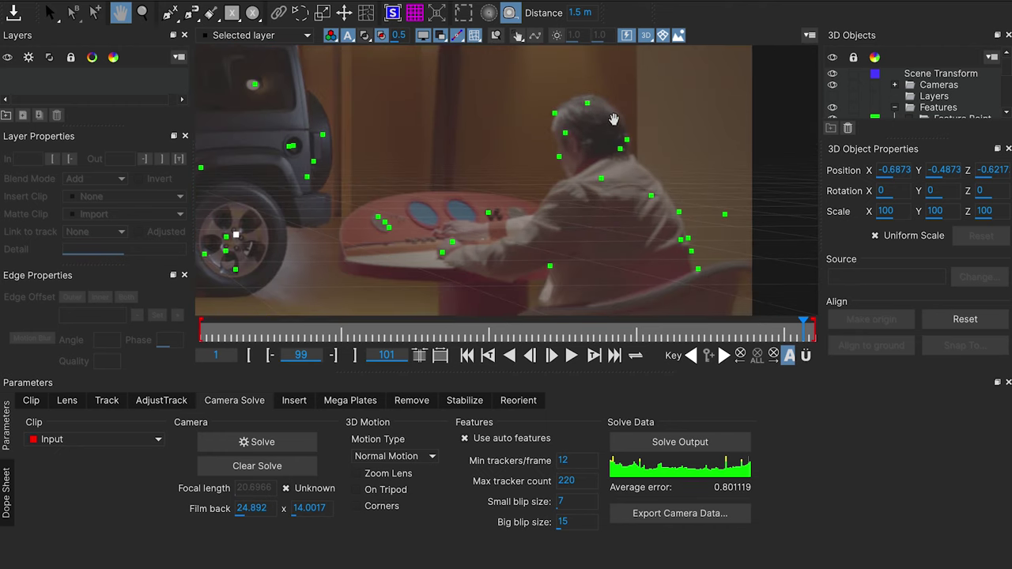
{"action": "left_click", "coordinate": [644, 38]}
{"action": "mouse_move", "coordinate": [707, 318]}
{"action": "left_mouse_down"}
{"action": "mouse_move", "coordinate": [403, 308]}
{"action": "mouse_move", "coordinate": [517, 301]}
{"action": "mouse_move", "coordinate": [202, 316]}
{"action": "left_mouse_up"}
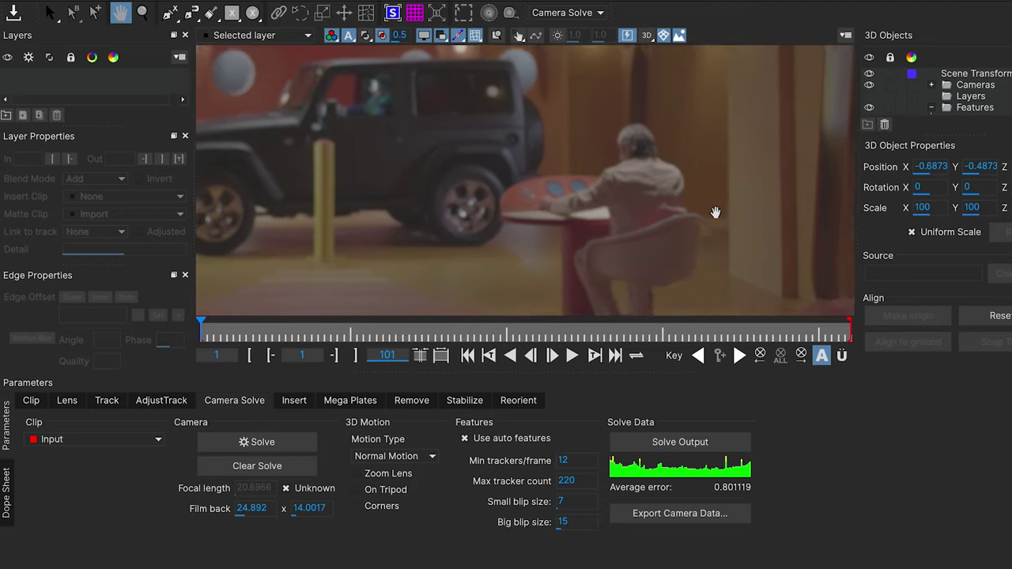
Step: Show the 3D overlay and draw a closed X-Spline outline around the seated man and his table
{"action": "left_click", "coordinate": [646, 36]}
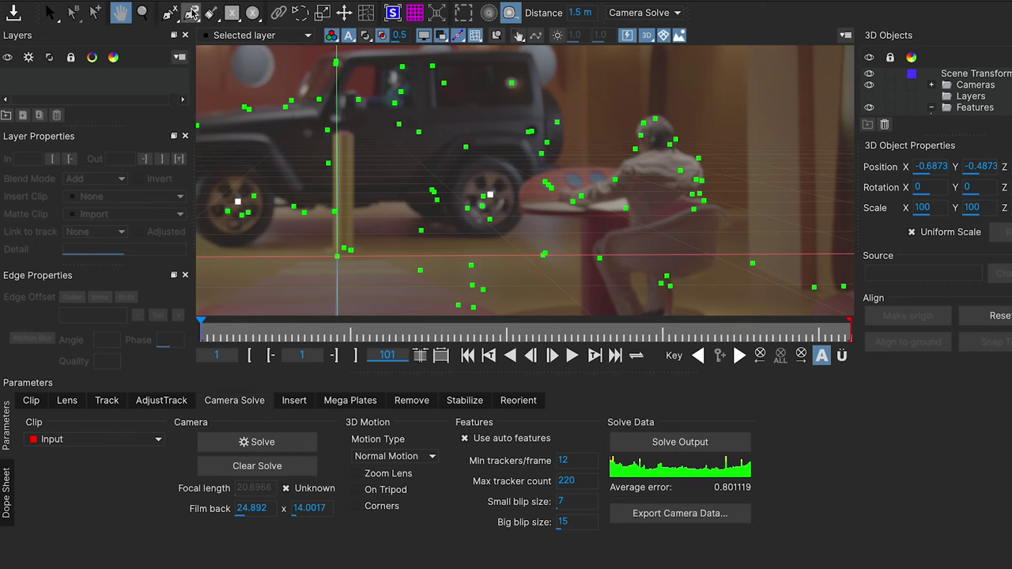
{"action": "left_click", "coordinate": [170, 13]}
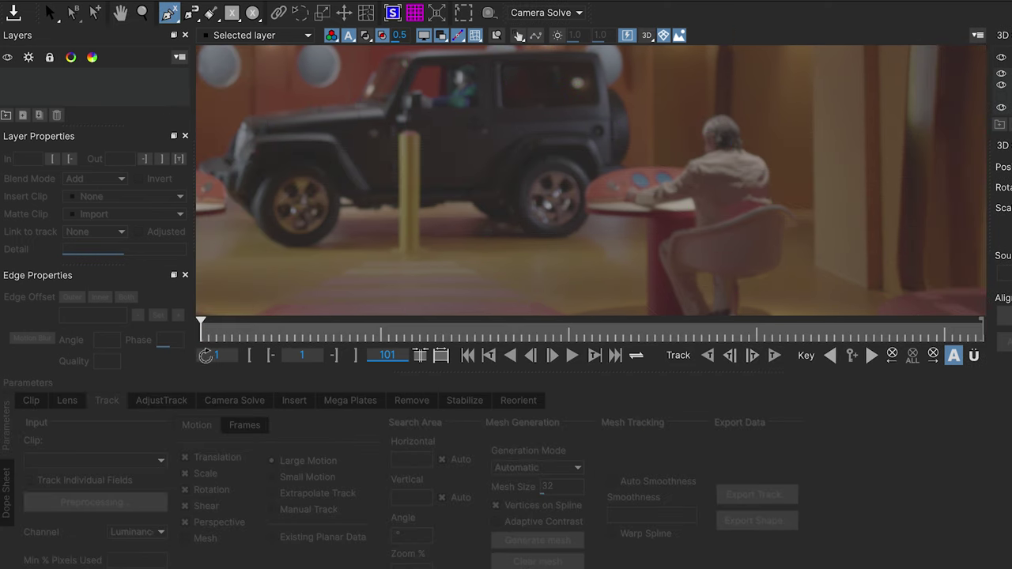
{"action": "left_click", "coordinate": [744, 131]}
{"action": "left_click", "coordinate": [732, 101]}
{"action": "left_click", "coordinate": [691, 114]}
{"action": "left_click", "coordinate": [689, 155]}
{"action": "left_click", "coordinate": [642, 192]}
{"action": "left_click", "coordinate": [618, 183]}
{"action": "left_click", "coordinate": [613, 225]}
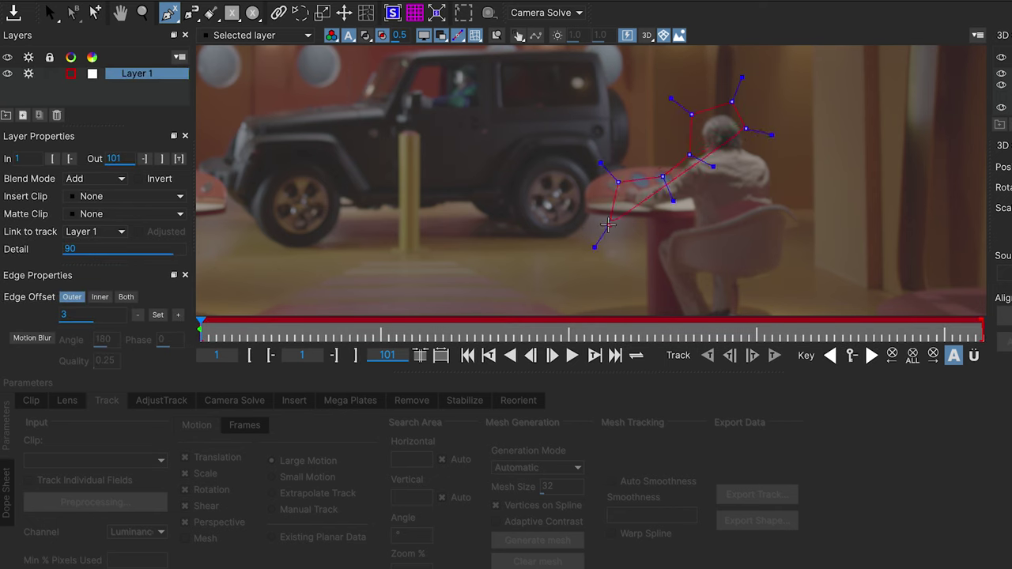
{"action": "left_click", "coordinate": [687, 228]}
{"action": "left_click", "coordinate": [771, 170]}
{"action": "right_click", "coordinate": [826, 111]}
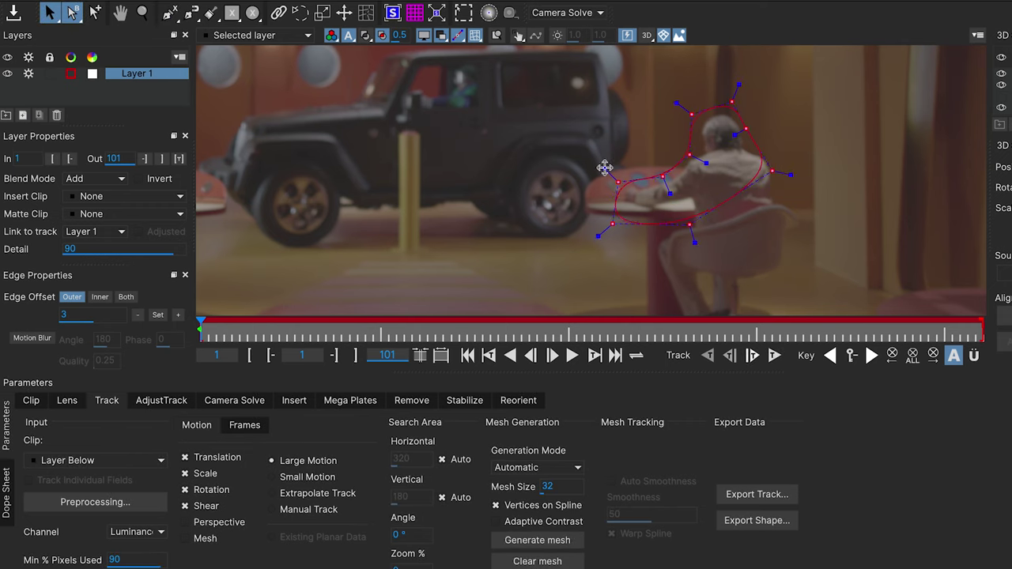
Step: Keyframe the outline at frame 21 by moving it onto the man, then check it across frames 1–41
{"action": "left_click_drag", "start_coordinate": [232, 332], "coordinate": [357, 332]}
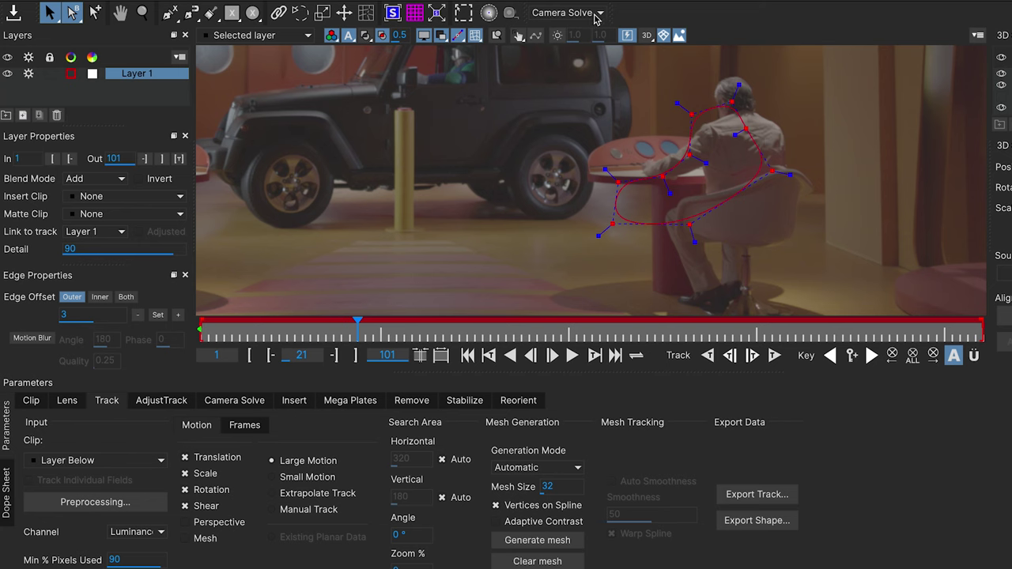
{"action": "left_click", "coordinate": [463, 13]}
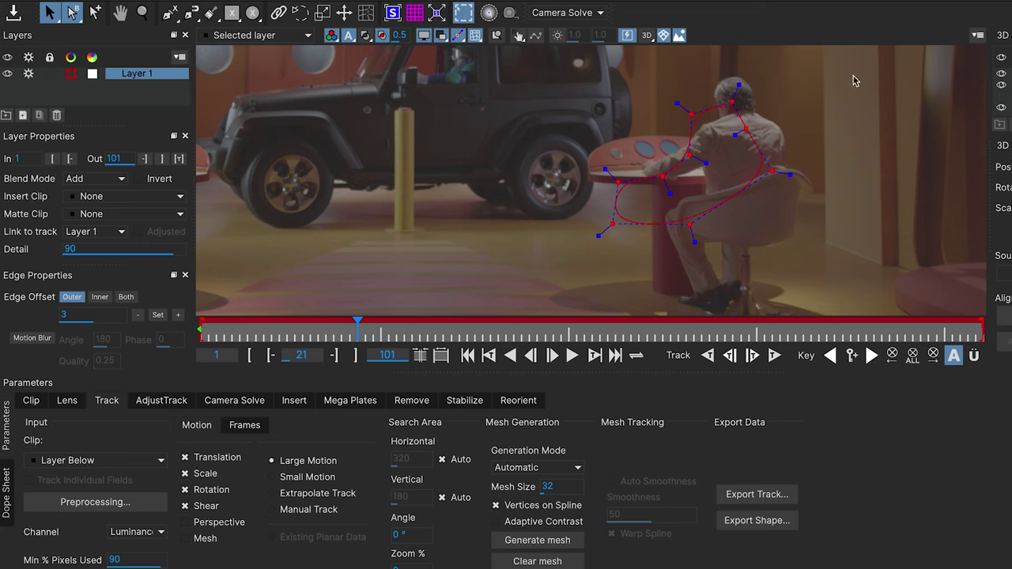
{"action": "left_click_drag", "start_coordinate": [736, 103], "coordinate": [750, 61]}
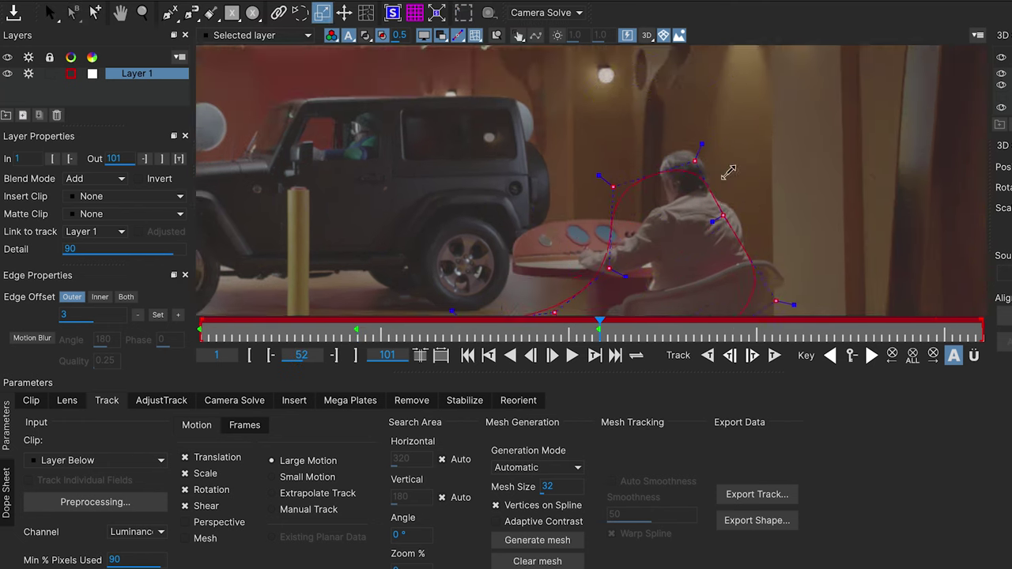
{"action": "mouse_move", "coordinate": [609, 324]}
{"action": "left_mouse_down"}
{"action": "mouse_move", "coordinate": [181, 348]}
{"action": "mouse_move", "coordinate": [236, 335]}
{"action": "mouse_move", "coordinate": [165, 337]}
{"action": "left_mouse_up"}
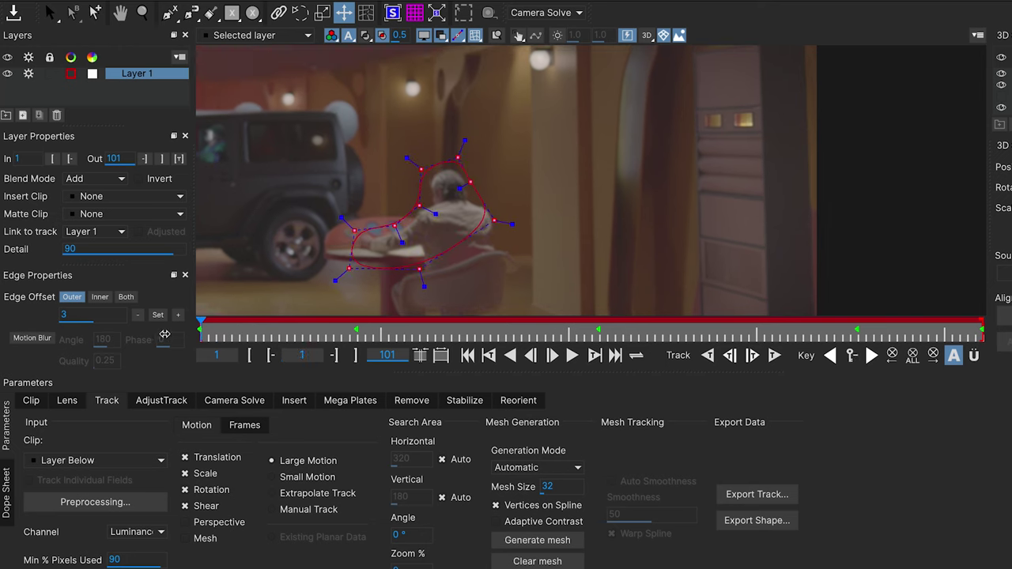
{"action": "left_click", "coordinate": [70, 13]}
{"action": "left_click", "coordinate": [350, 238]}
{"action": "left_click", "coordinate": [349, 228]}
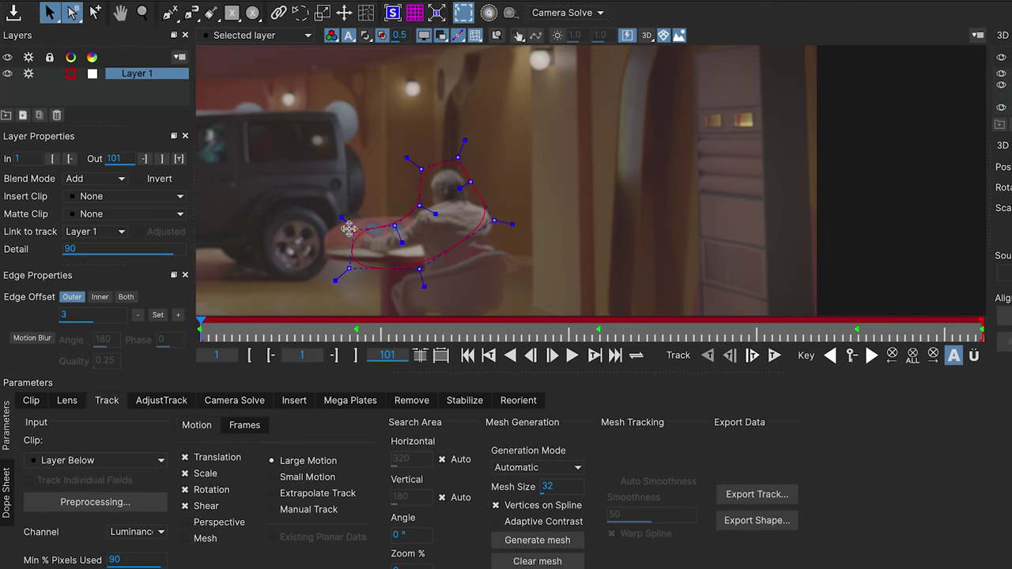
{"action": "left_click", "coordinate": [358, 332]}
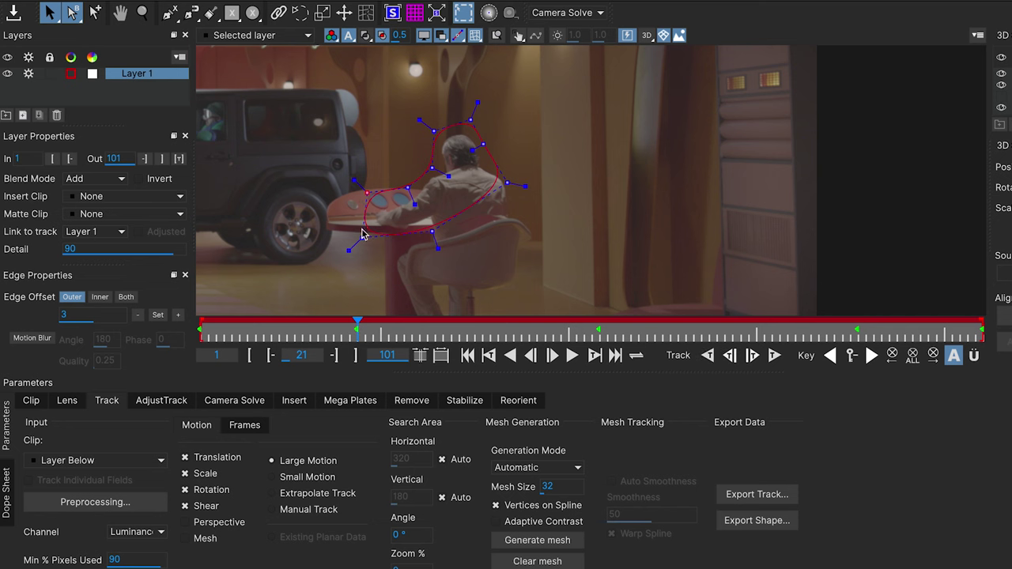
{"action": "mouse_move", "coordinate": [358, 326]}
{"action": "left_mouse_down"}
{"action": "mouse_move", "coordinate": [534, 321]}
{"action": "mouse_move", "coordinate": [202, 324]}
{"action": "left_mouse_up"}
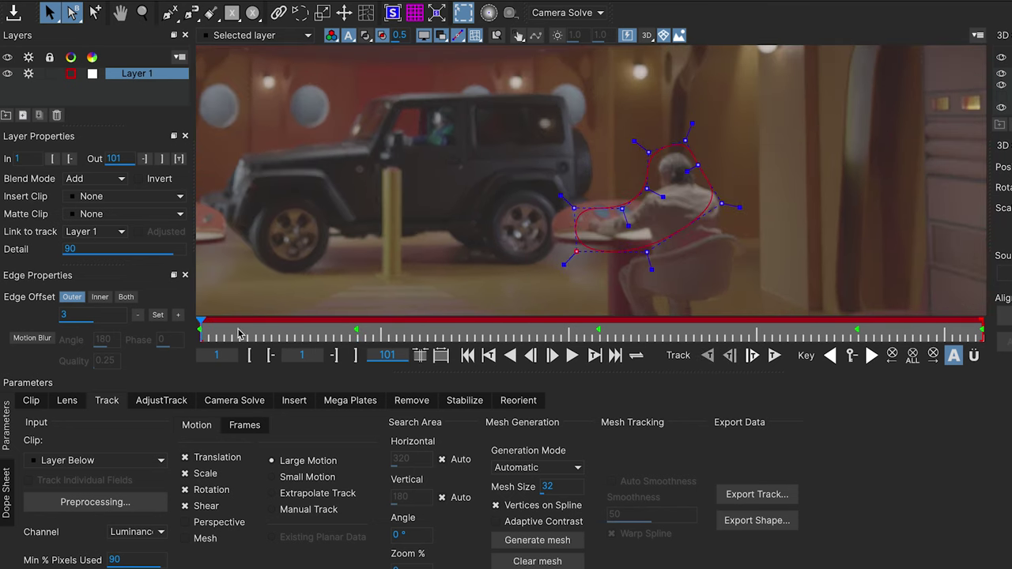
Step: Rename Layer 1 to 'HoldOut' and switch off its own tracking with the gear toggle
{"action": "left_click", "coordinate": [254, 403]}
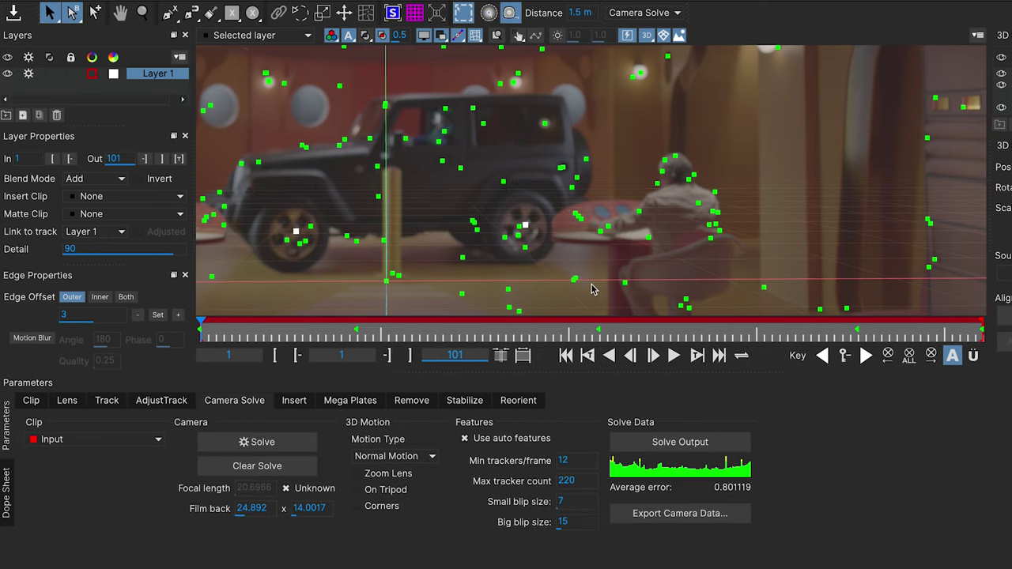
{"action": "double_click", "coordinate": [161, 74]}
{"action": "type", "text": "HoldOut"}
{"action": "key", "text": "Return"}
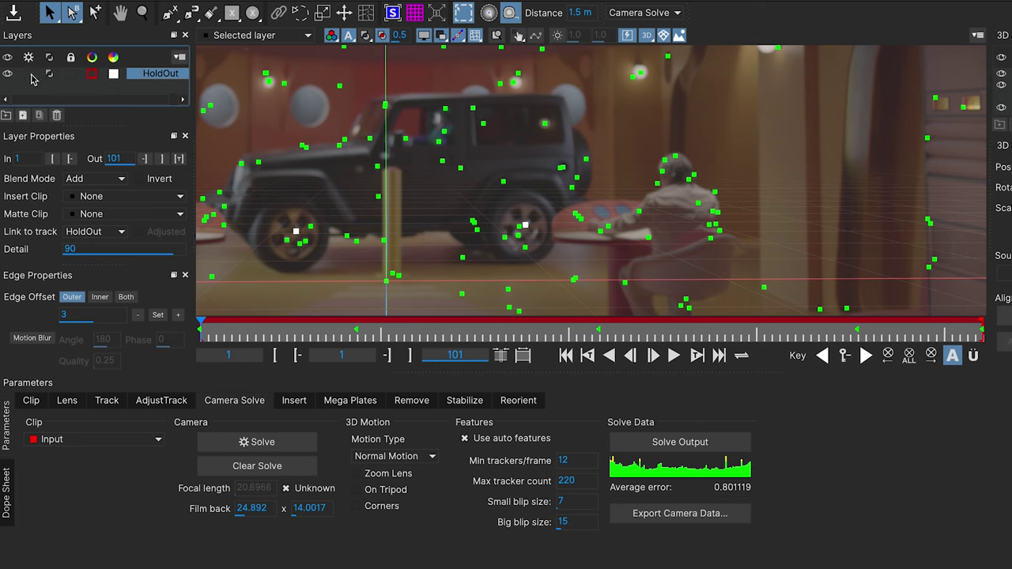
{"action": "left_click", "coordinate": [29, 75]}
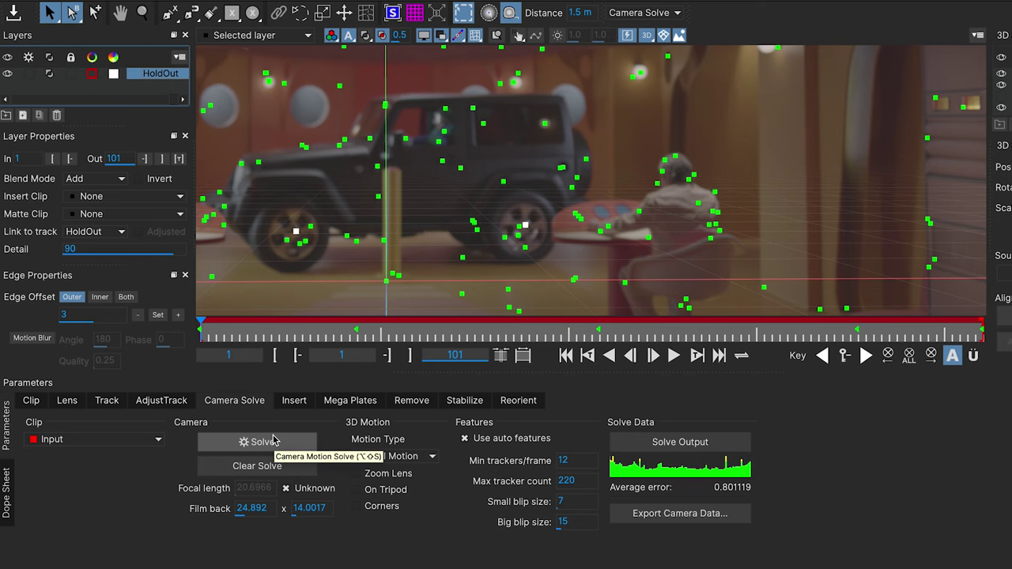
Step: Re-solve the camera with HoldOut excluded, dropping average error to 0.65, and review the tracked points
{"action": "left_click", "coordinate": [274, 440]}
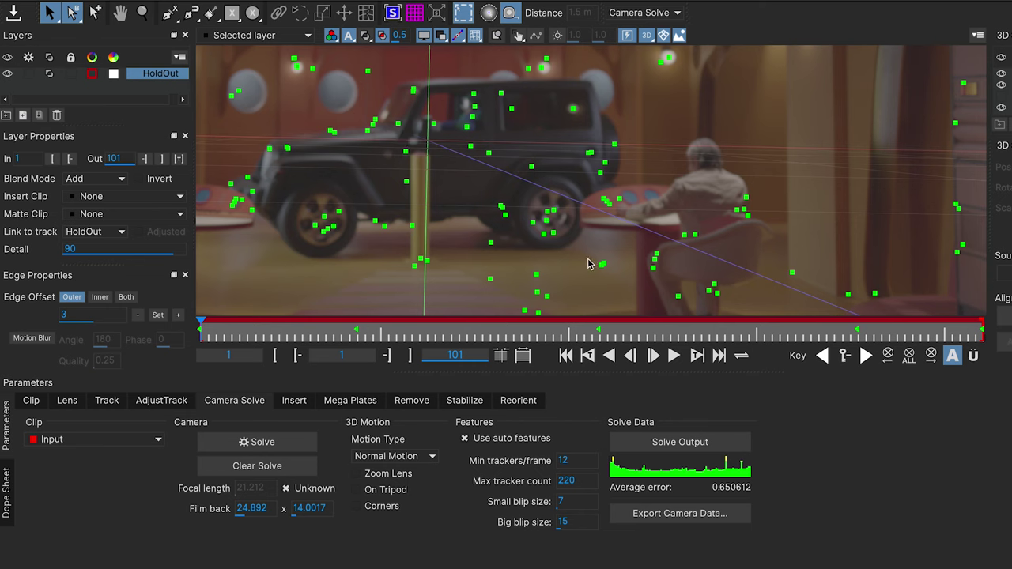
{"action": "key", "text": "space"}
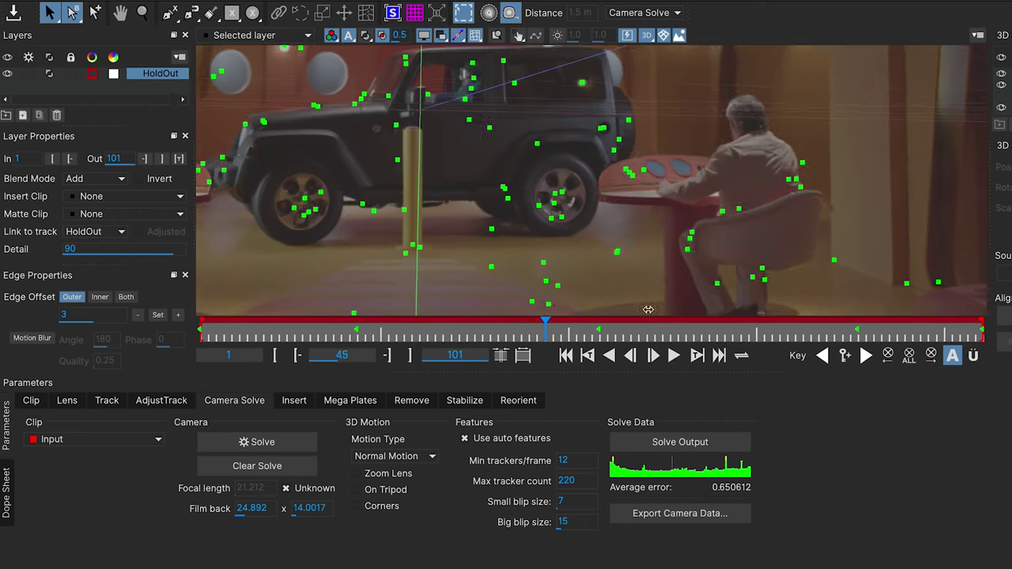
{"action": "key", "text": "Home"}
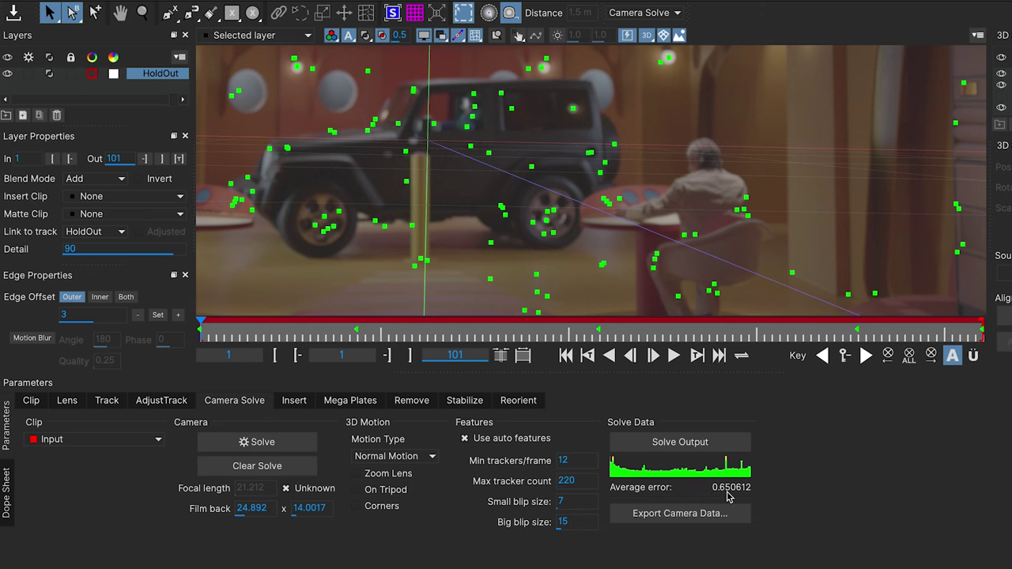
{"action": "left_click_drag", "start_coordinate": [381, 338], "coordinate": [203, 337]}
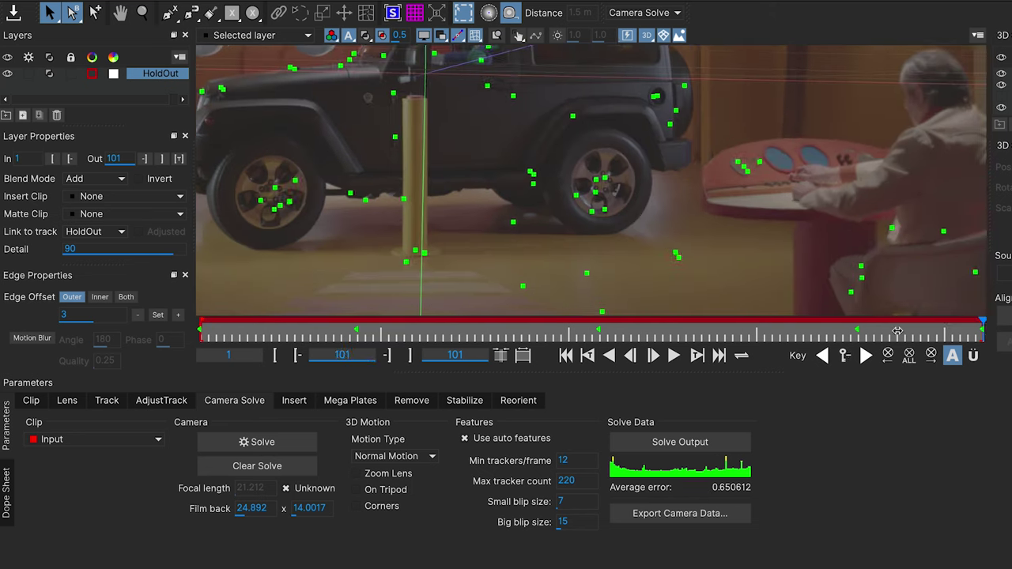
{"action": "mouse_move", "coordinate": [362, 246]}
{"action": "left_mouse_down"}
{"action": "mouse_move", "coordinate": [561, 208]}
{"action": "mouse_move", "coordinate": [544, 227]}
{"action": "left_mouse_up"}
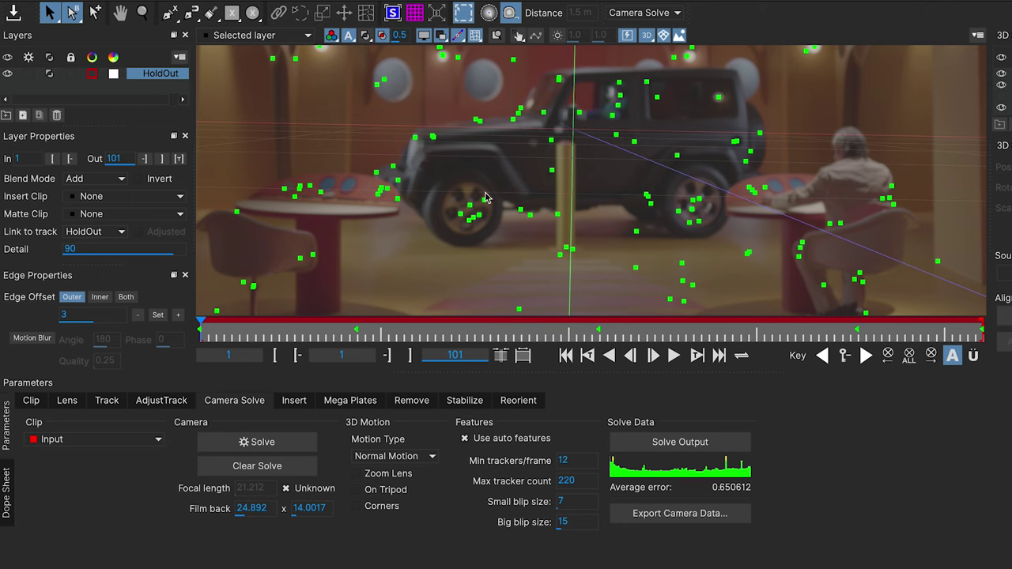
{"action": "left_click_drag", "start_coordinate": [595, 203], "coordinate": [637, 191]}
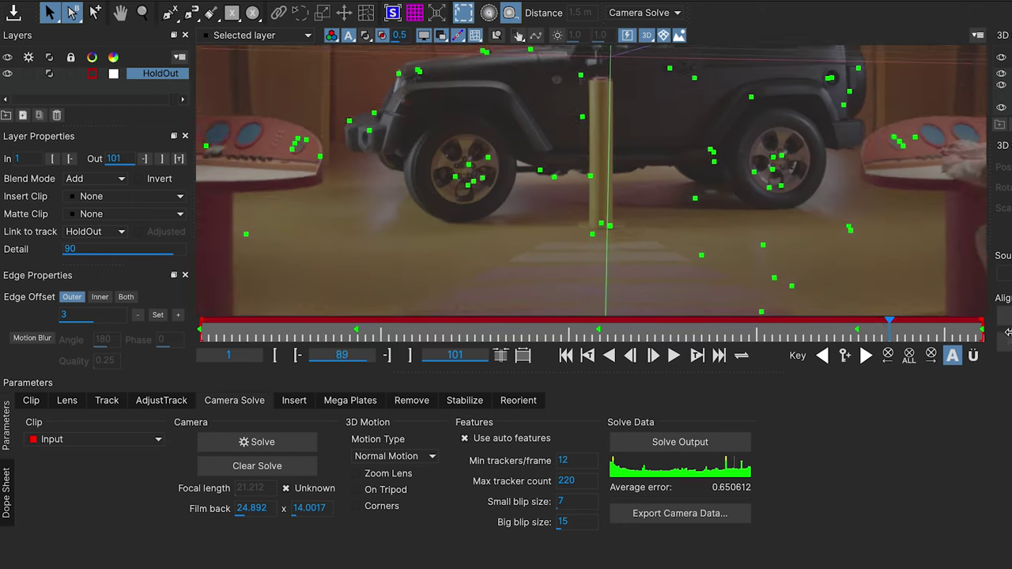
{"action": "left_click", "coordinate": [627, 36]}
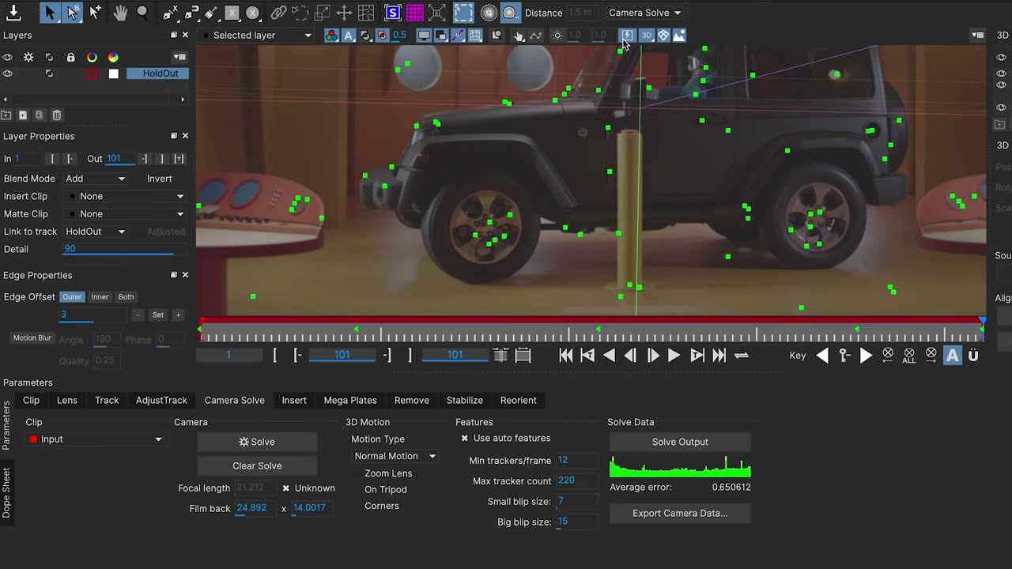
{"action": "left_click", "coordinate": [107, 400]}
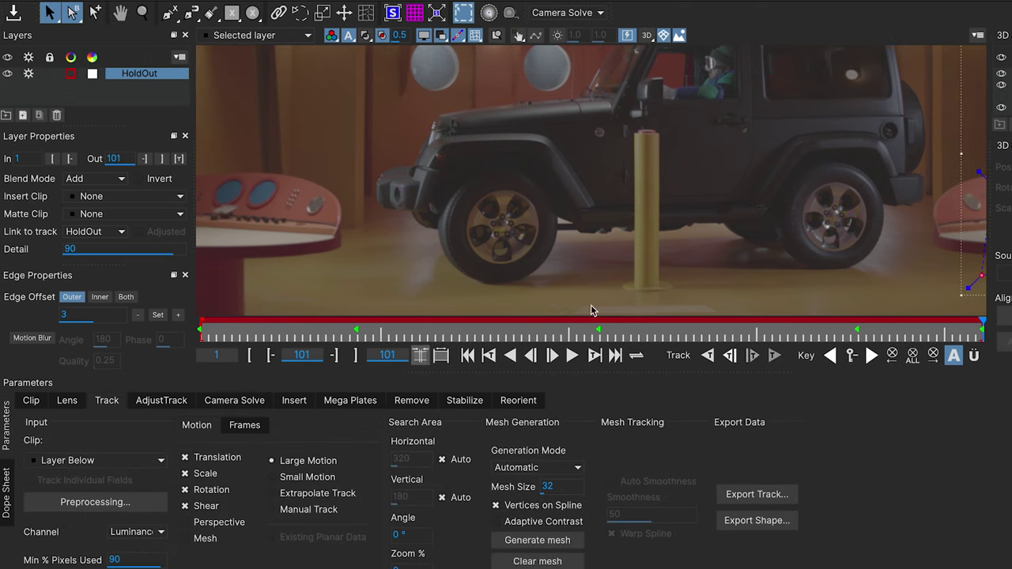
Step: Draw a new closed spline outlining the jeep's front wheel and fender
{"action": "left_click", "coordinate": [169, 13]}
{"action": "left_click", "coordinate": [585, 98]}
{"action": "left_click", "coordinate": [411, 117]}
{"action": "left_click", "coordinate": [379, 229]}
{"action": "left_click", "coordinate": [411, 227]}
{"action": "left_click", "coordinate": [434, 274]}
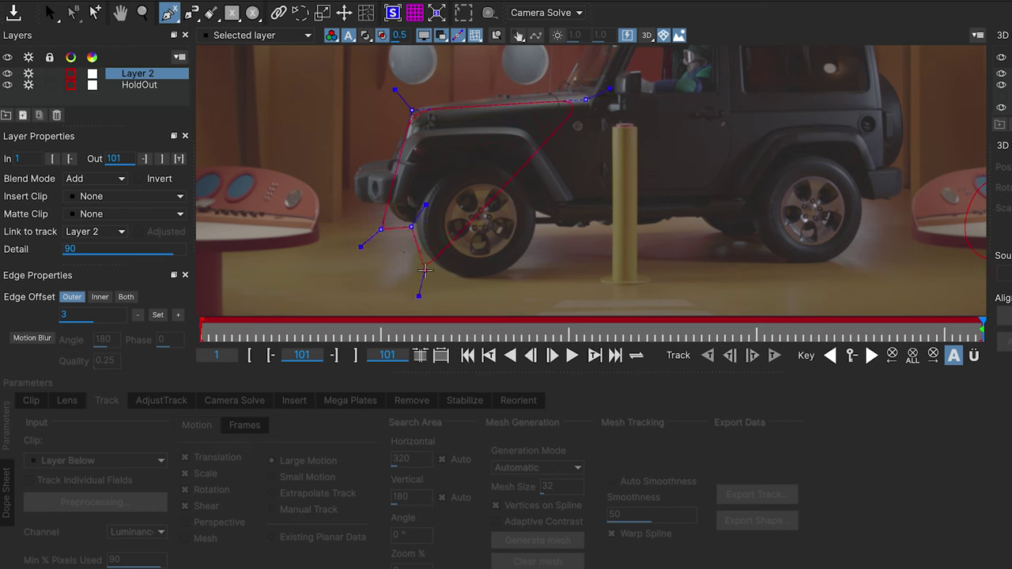
{"action": "left_click", "coordinate": [463, 278]}
{"action": "left_click_drag", "start_coordinate": [463, 279], "coordinate": [474, 281]}
{"action": "left_click", "coordinate": [521, 269]}
{"action": "left_click", "coordinate": [543, 221]}
{"action": "left_click", "coordinate": [594, 218]}
{"action": "left_click_drag", "start_coordinate": [595, 219], "coordinate": [602, 228]}
{"action": "right_click", "coordinate": [600, 98]}
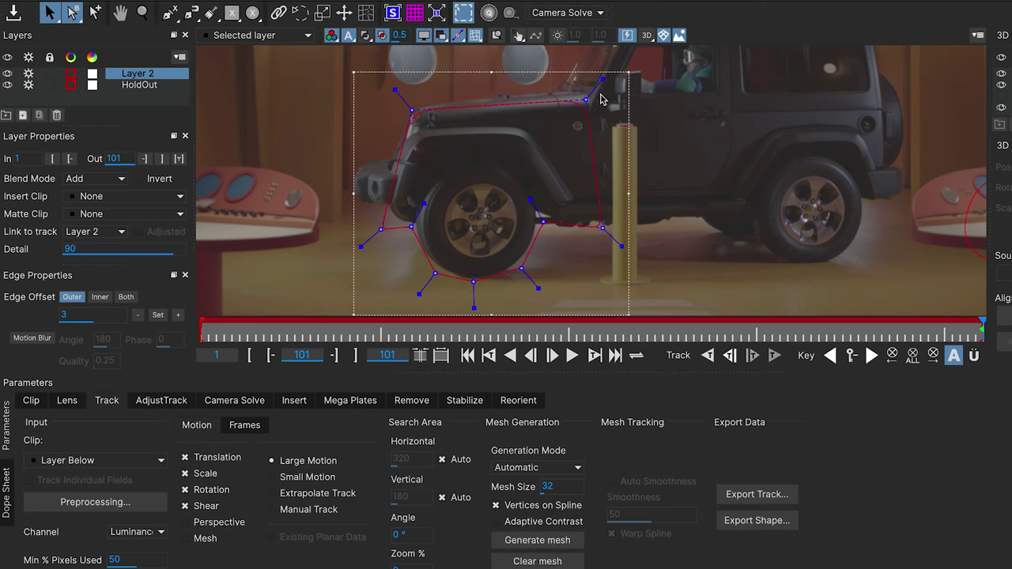
Step: Refine the wheel outline's vertices, then enable Perspective and Mesh in the tracked motion
{"action": "left_click_drag", "start_coordinate": [351, 209], "coordinate": [542, 322]}
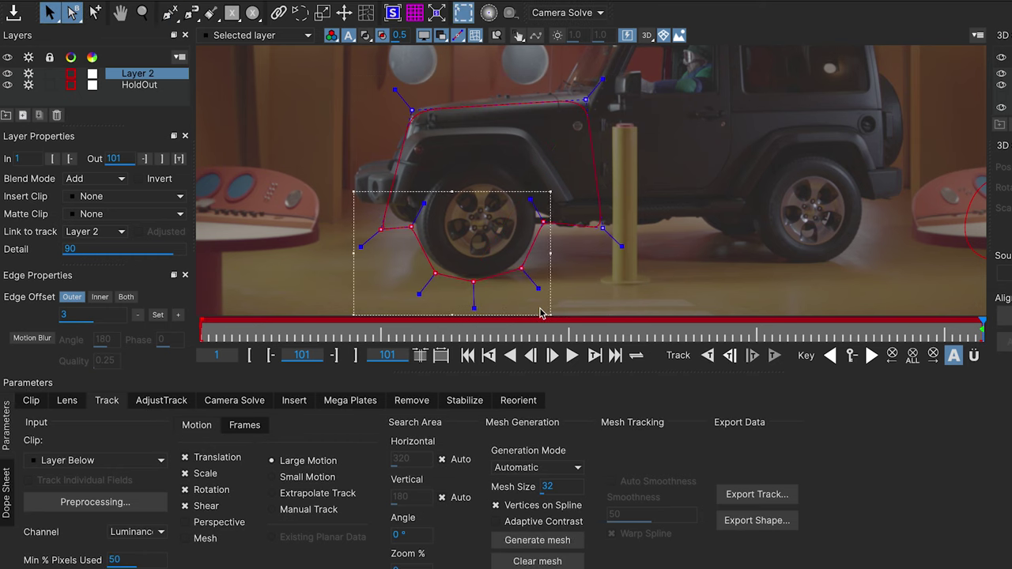
{"action": "left_click", "coordinate": [536, 283]}
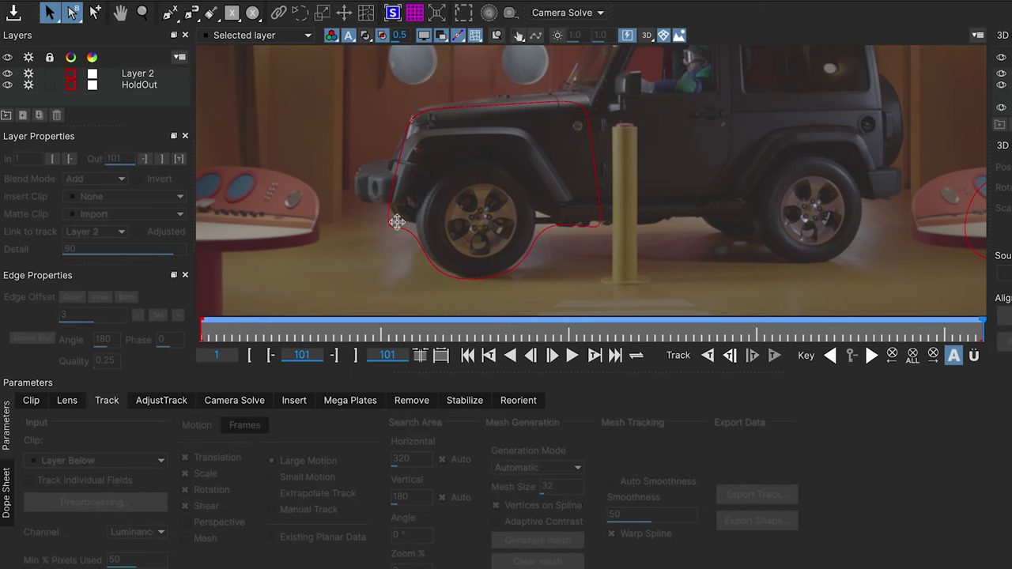
{"action": "left_click", "coordinate": [385, 227]}
{"action": "left_click_drag", "start_coordinate": [385, 227], "coordinate": [387, 216]}
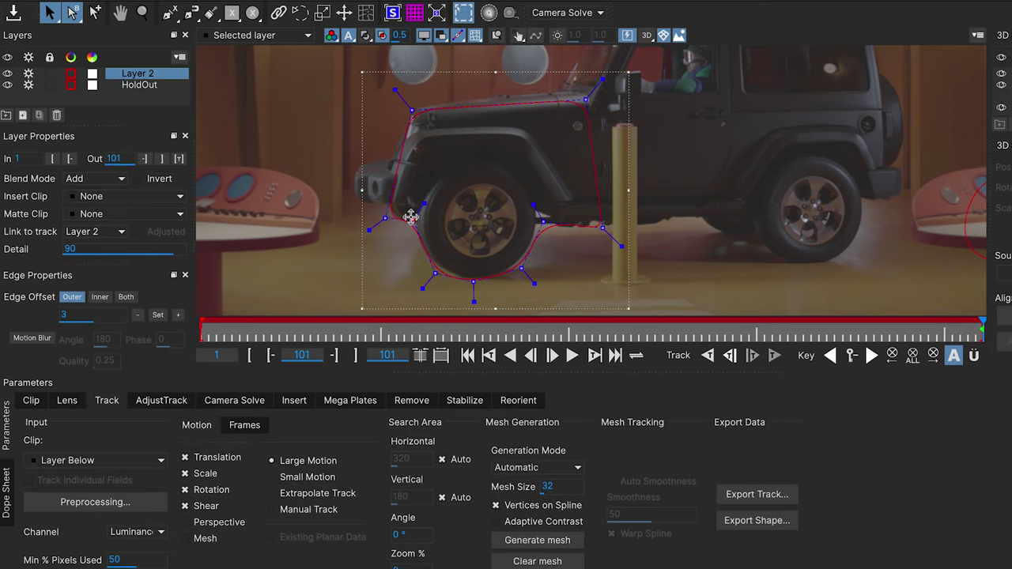
{"action": "left_click_drag", "start_coordinate": [547, 227], "coordinate": [540, 225]}
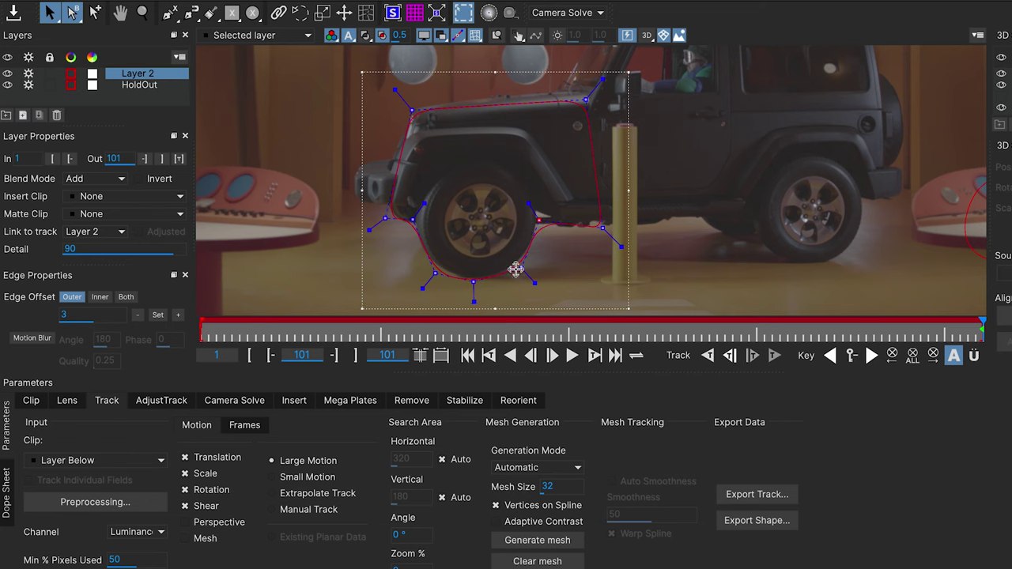
{"action": "left_click_drag", "start_coordinate": [470, 283], "coordinate": [431, 269]}
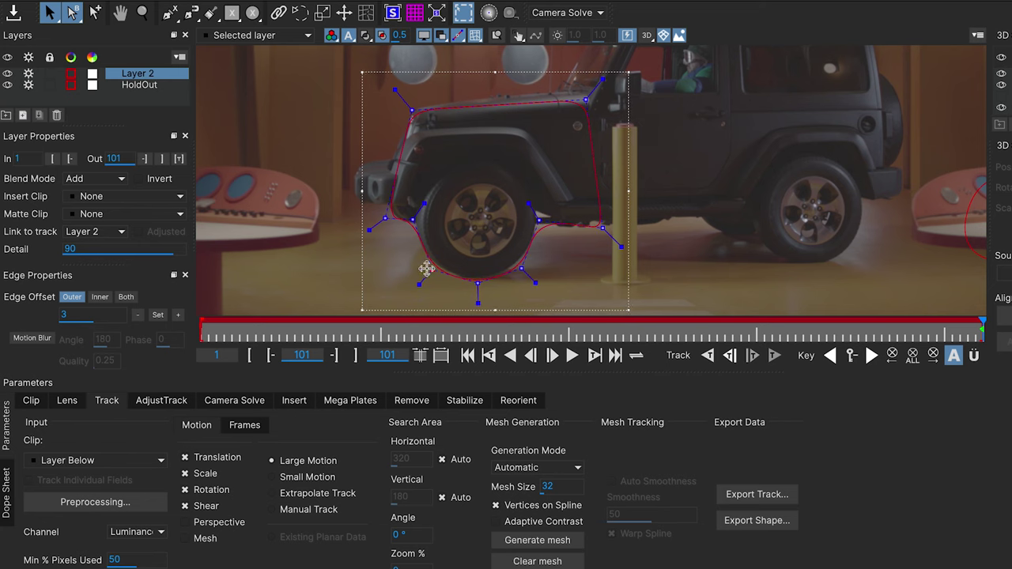
{"action": "right_click", "coordinate": [593, 234]}
{"action": "left_click", "coordinate": [719, 248]}
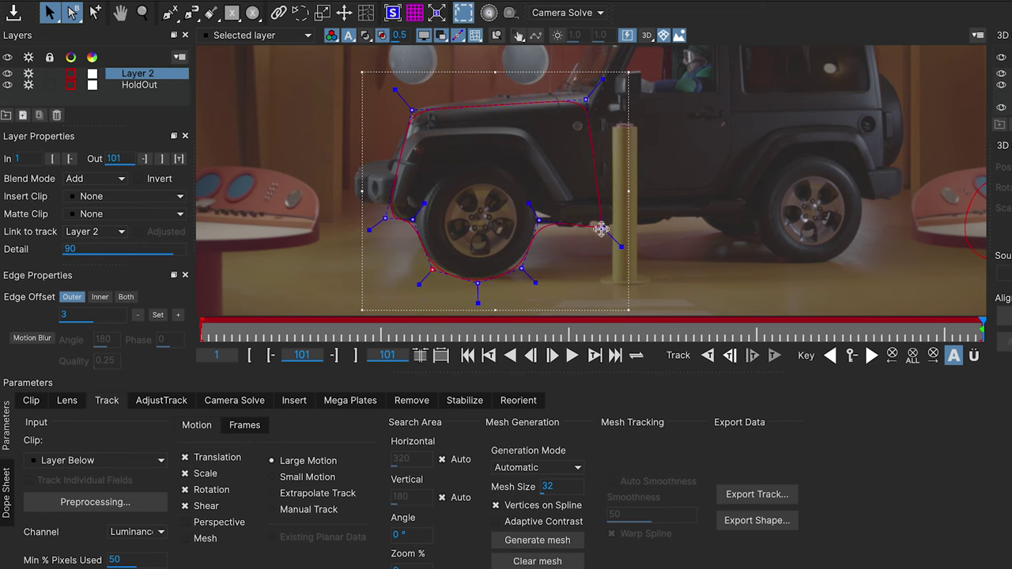
{"action": "left_click", "coordinate": [210, 524]}
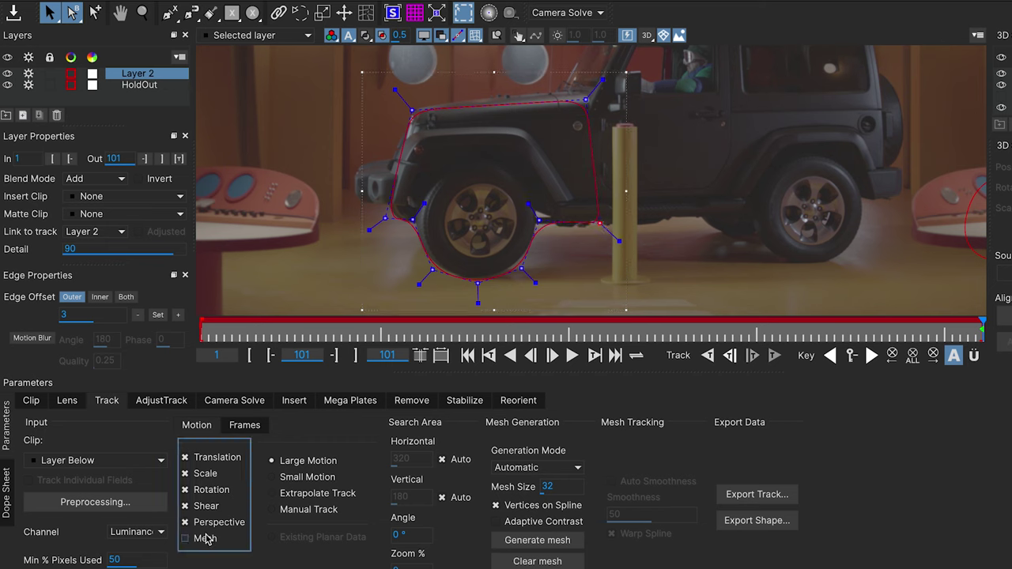
{"action": "left_click", "coordinate": [206, 538]}
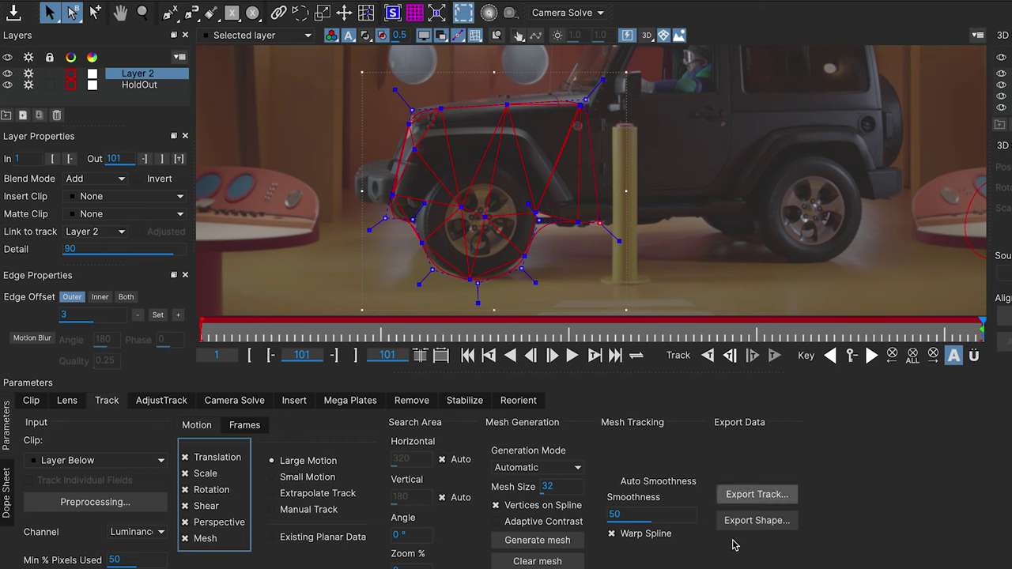
Step: Set Mesh Size to 16 and regenerate the mesh, zooming out to see the whole jeep
{"action": "left_click", "coordinate": [550, 487]}
{"action": "type", "text": "16"}
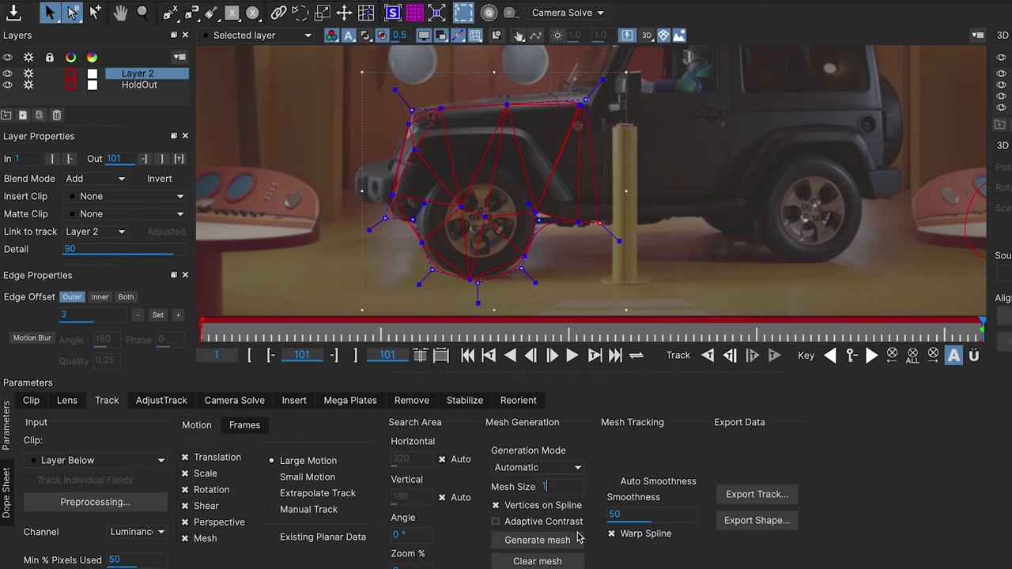
{"action": "left_click", "coordinate": [547, 542]}
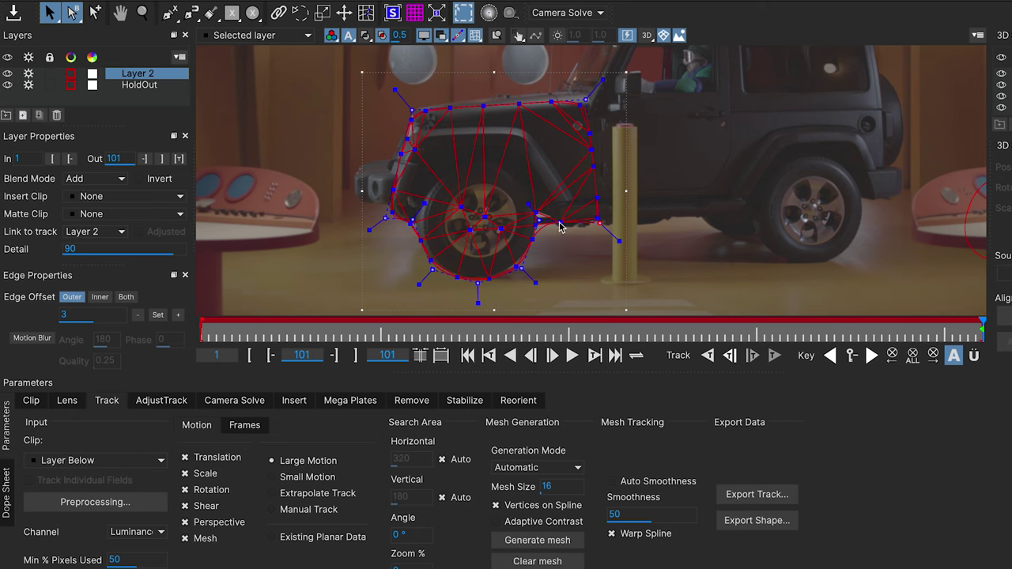
{"action": "key", "text": "z"}
{"action": "mouse_move", "coordinate": [559, 227]}
{"action": "left_mouse_down"}
{"action": "mouse_move", "coordinate": [775, 167]}
{"action": "mouse_move", "coordinate": [672, 192]}
{"action": "left_mouse_up"}
{"action": "key", "text": "x"}
{"action": "key", "text": "s"}
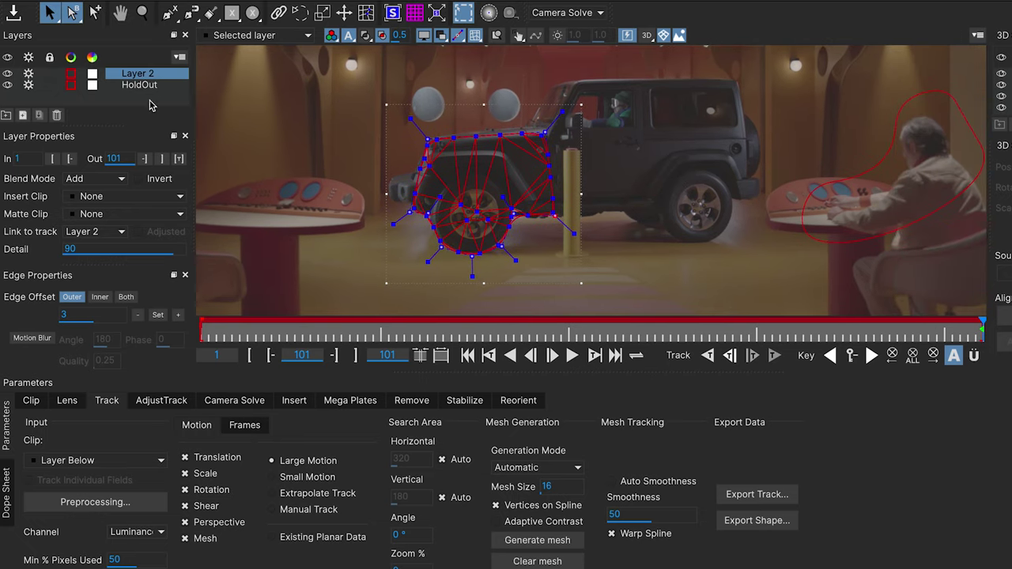
Step: Lock the HoldOut layer and rename Layer 2 to 'Mesh'
{"action": "left_click", "coordinate": [49, 85]}
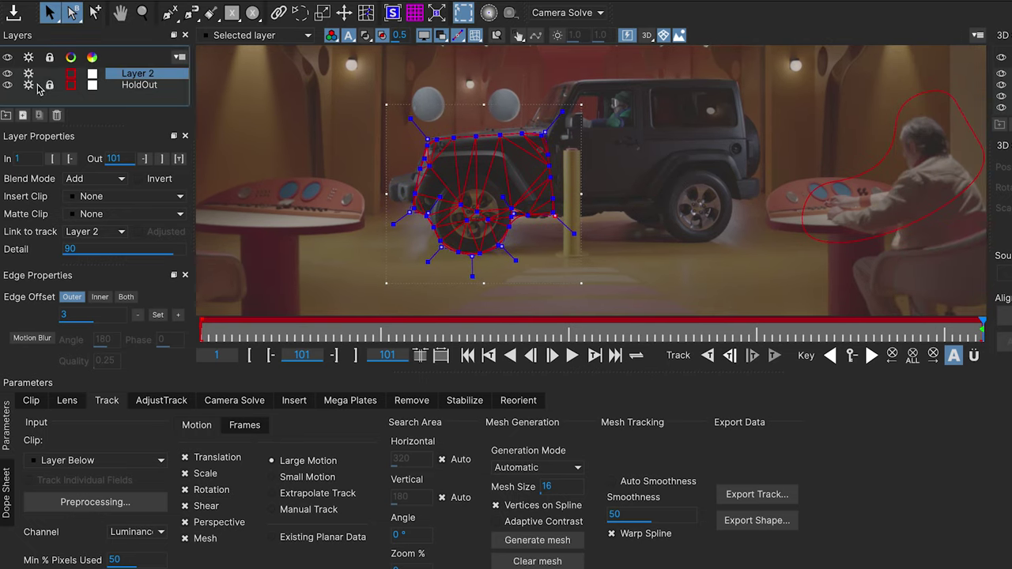
{"action": "double_click", "coordinate": [149, 74]}
{"action": "type", "text": "Mesh"}
{"action": "key", "text": "Return"}
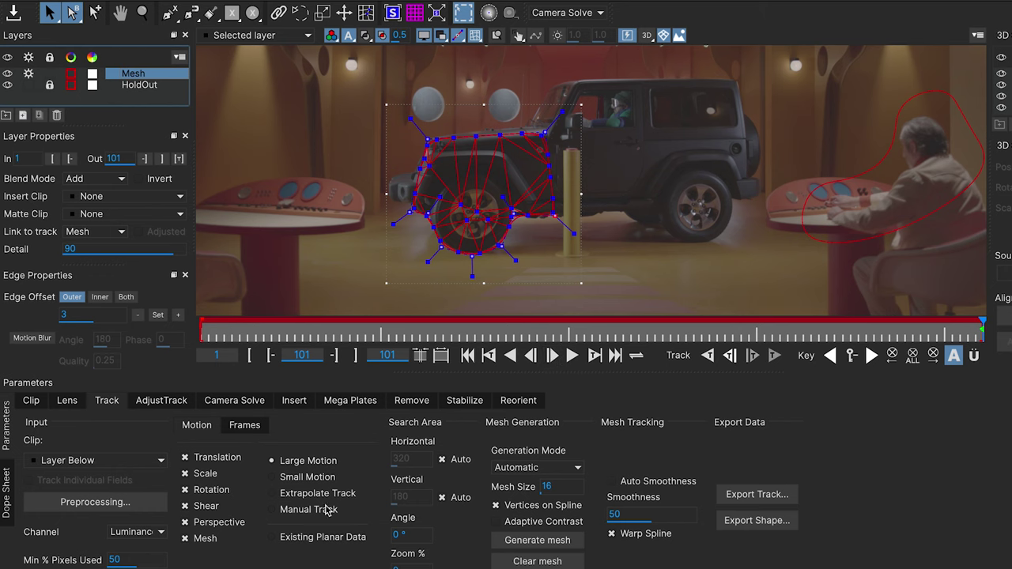
Step: Track the Mesh layer forward, scrub to verify, and jump to the last frame (101)
{"action": "left_click", "coordinate": [707, 355]}
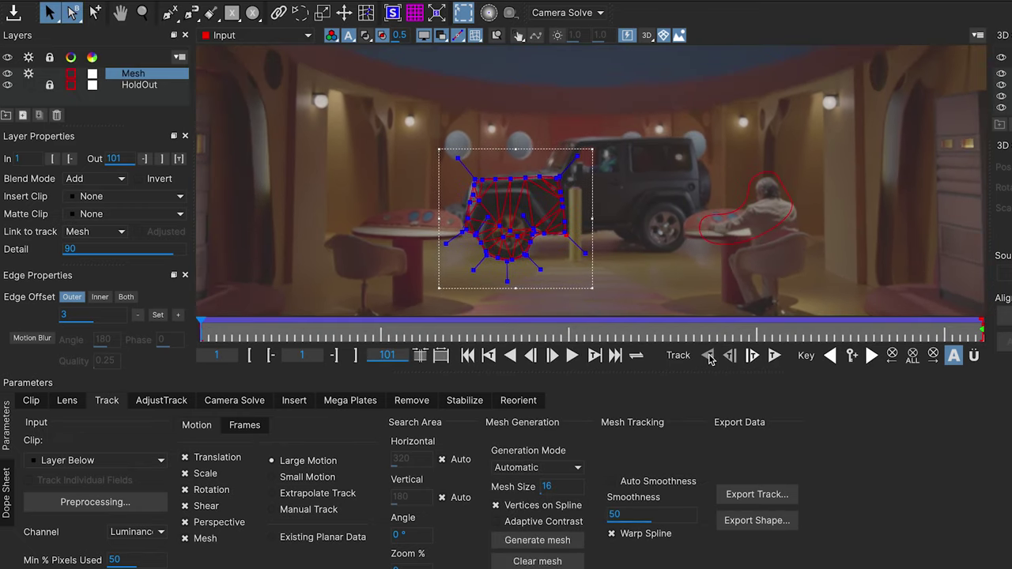
{"action": "mouse_move", "coordinate": [234, 333]}
{"action": "left_mouse_down"}
{"action": "mouse_move", "coordinate": [827, 336]}
{"action": "mouse_move", "coordinate": [1, 357]}
{"action": "left_mouse_up"}
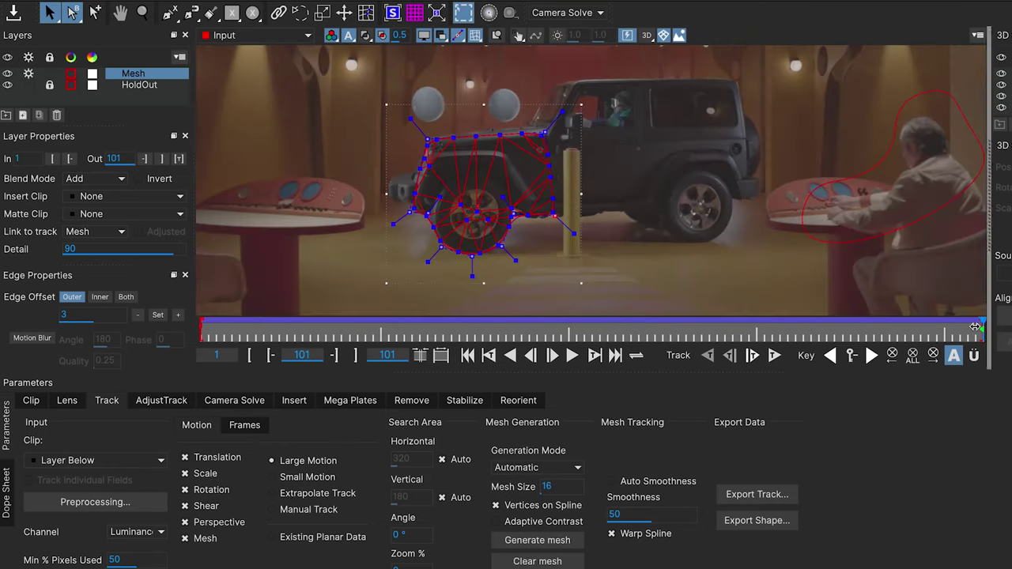
{"action": "key", "text": "End"}
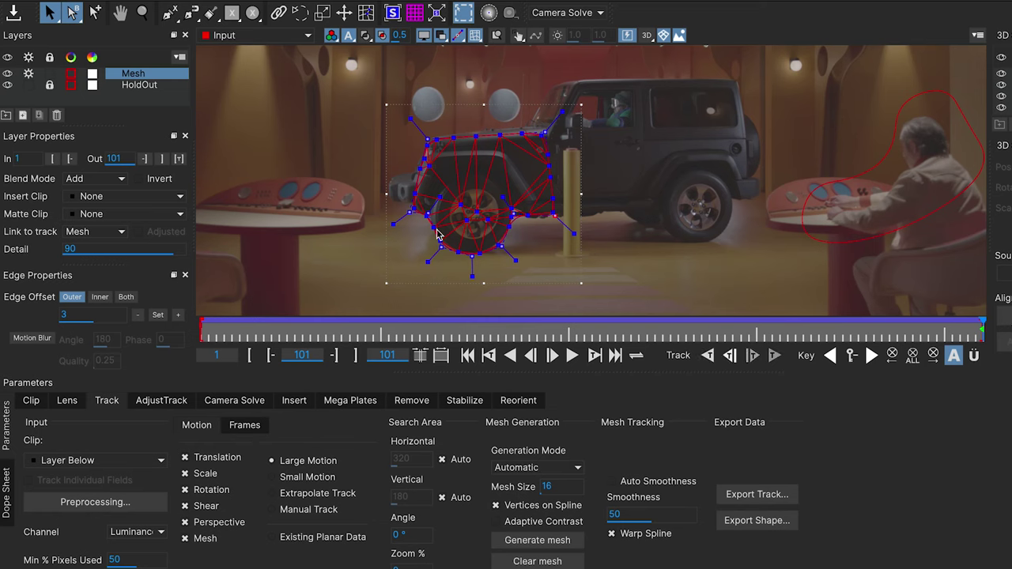
Step: Select the rear-wheel trackers and re-solve the camera: average error 0.693, focal length 20.75
{"action": "left_click", "coordinate": [252, 402]}
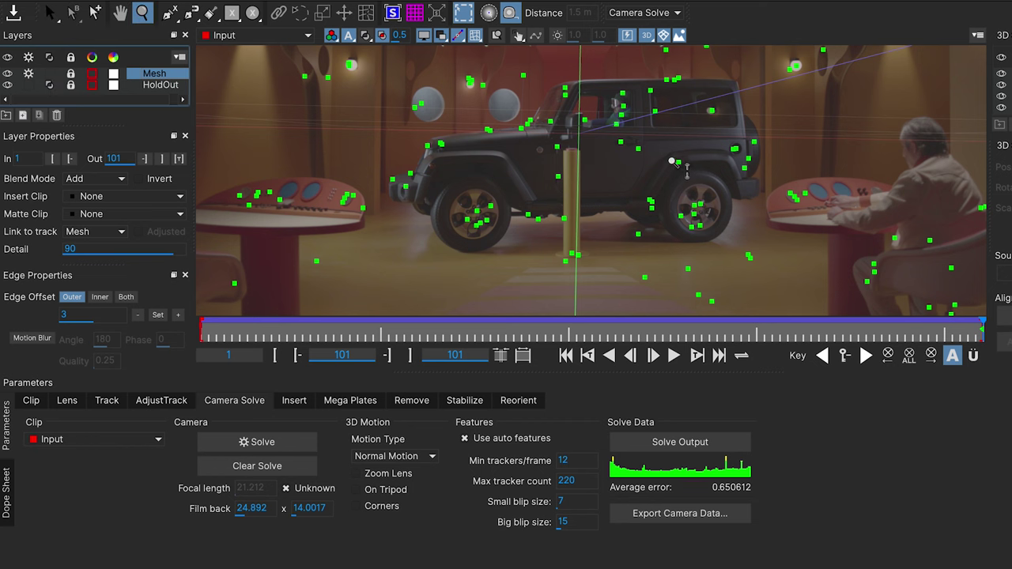
{"action": "left_click_drag", "start_coordinate": [653, 164], "coordinate": [701, 232]}
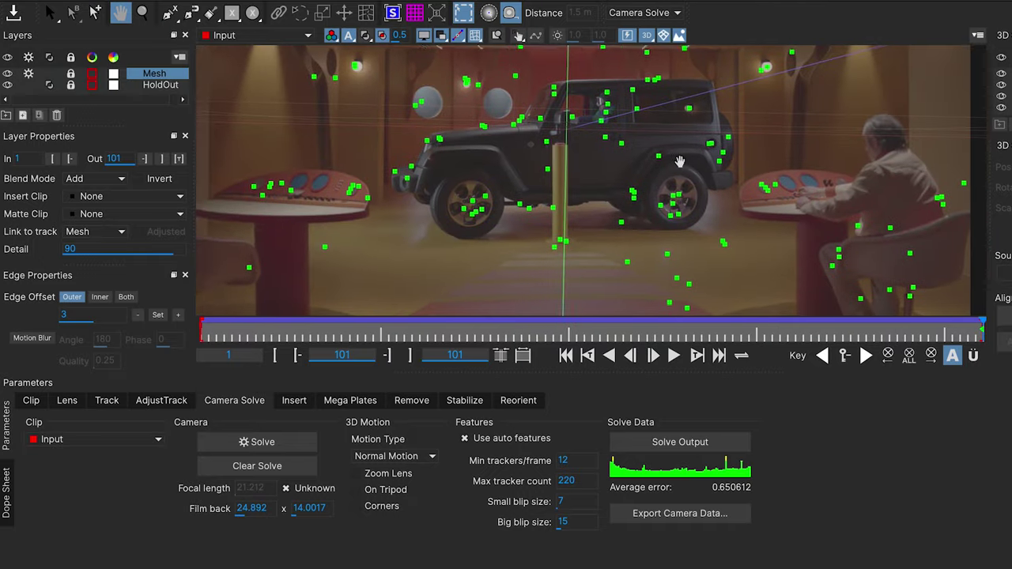
{"action": "left_click", "coordinate": [274, 443]}
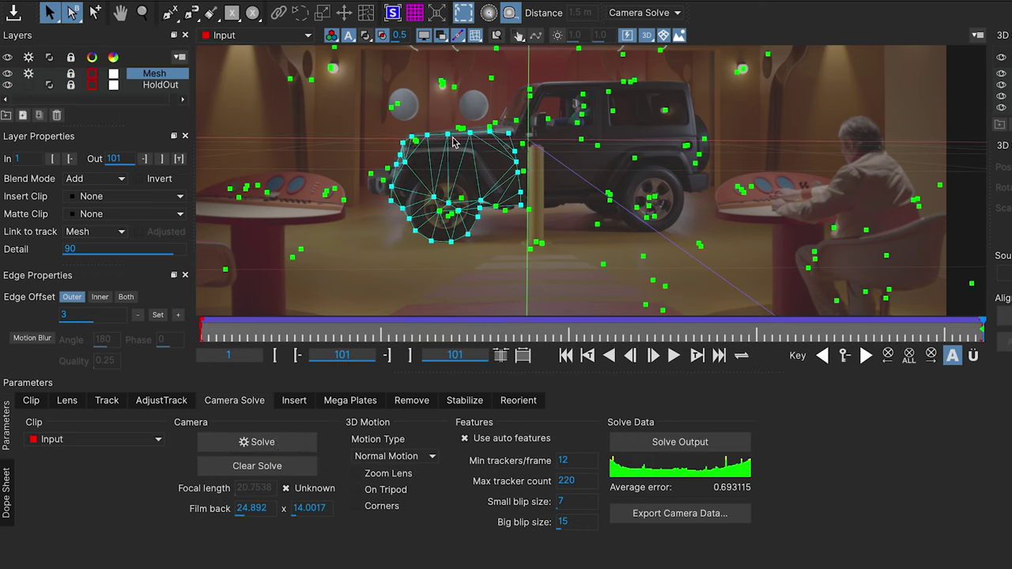
{"action": "left_click_drag", "start_coordinate": [332, 336], "coordinate": [450, 336]}
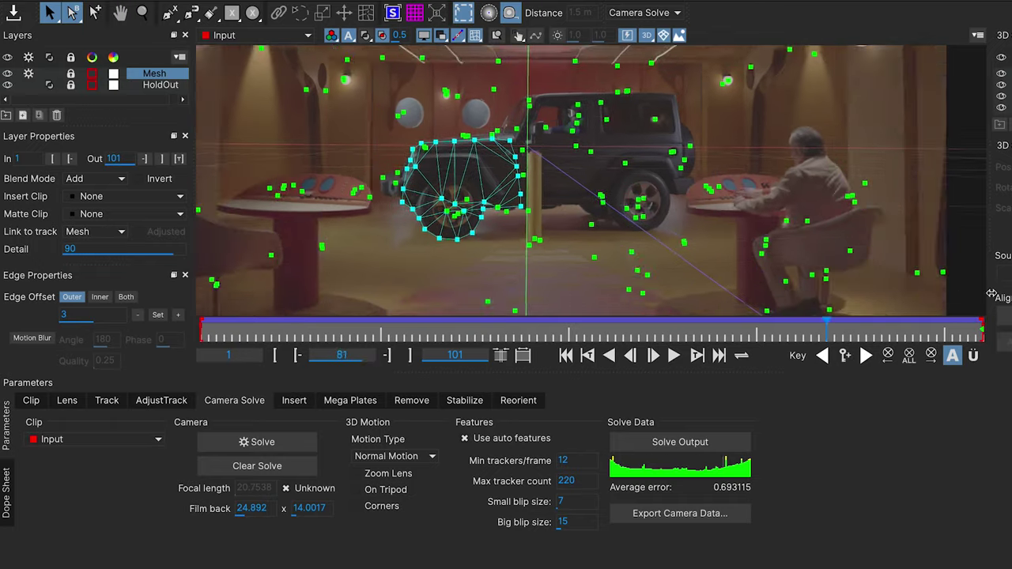
{"action": "key", "text": "Home"}
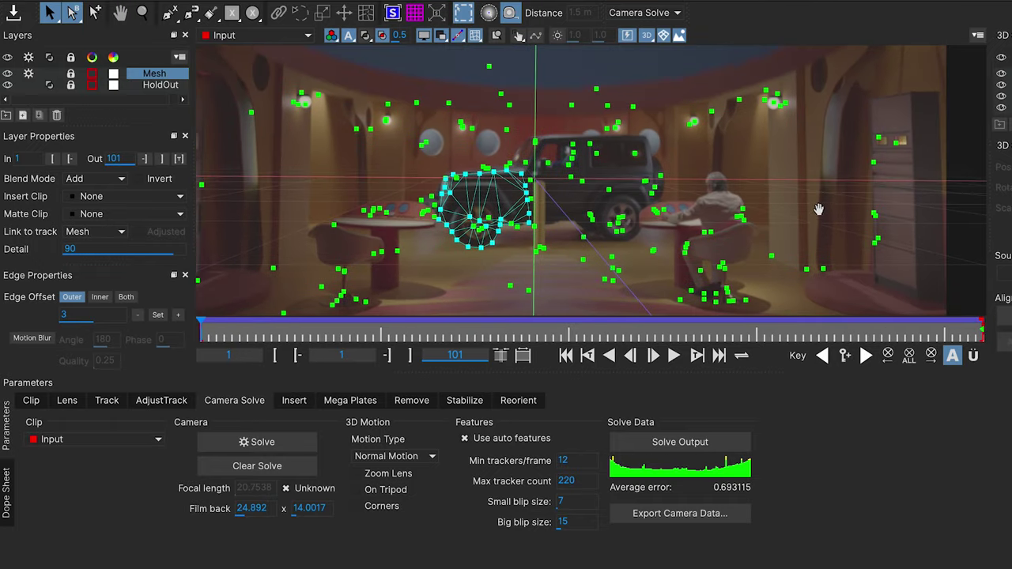
{"action": "double_click", "coordinate": [876, 3]}
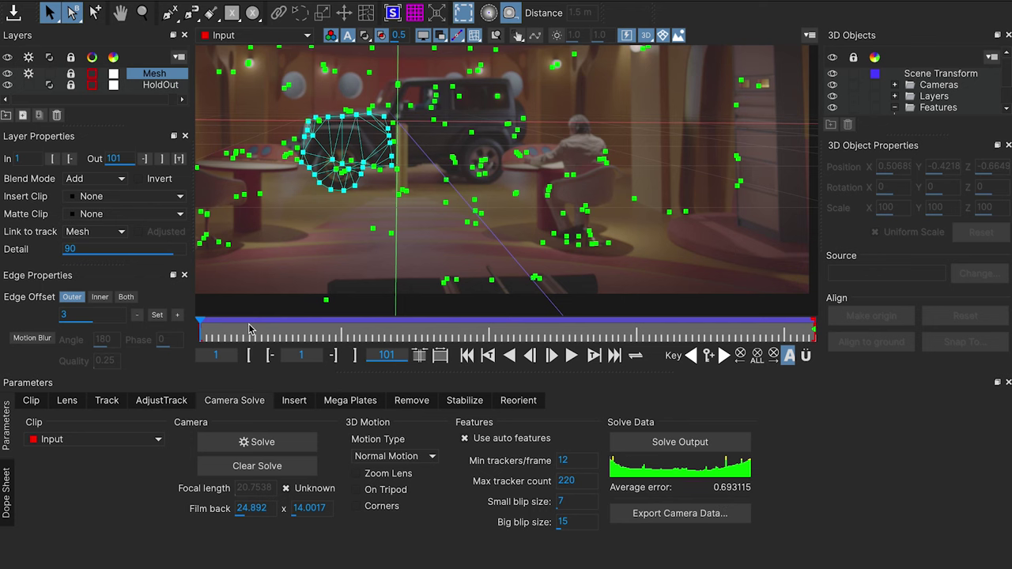
{"action": "key", "text": "space"}
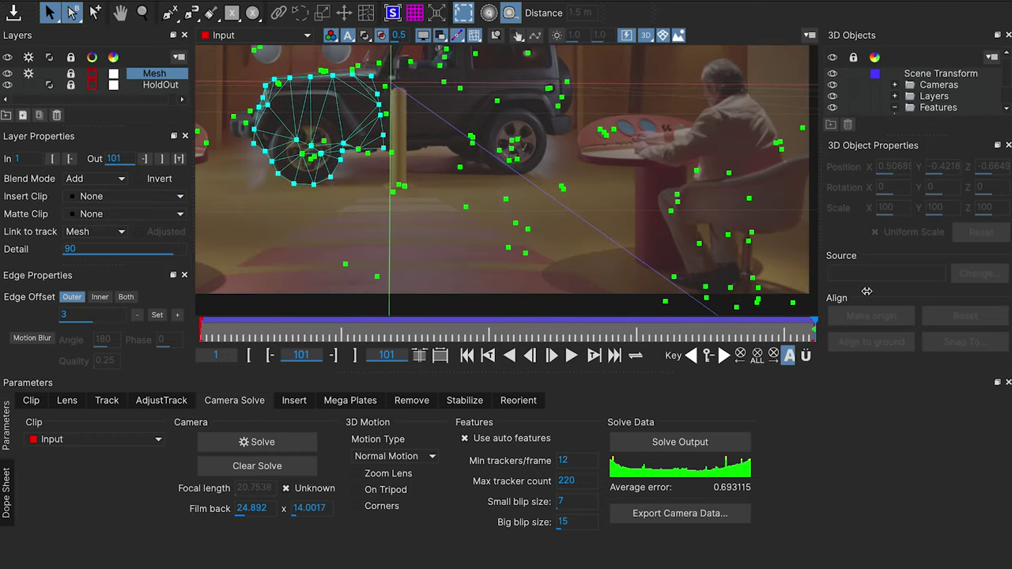
{"action": "key", "text": "Home"}
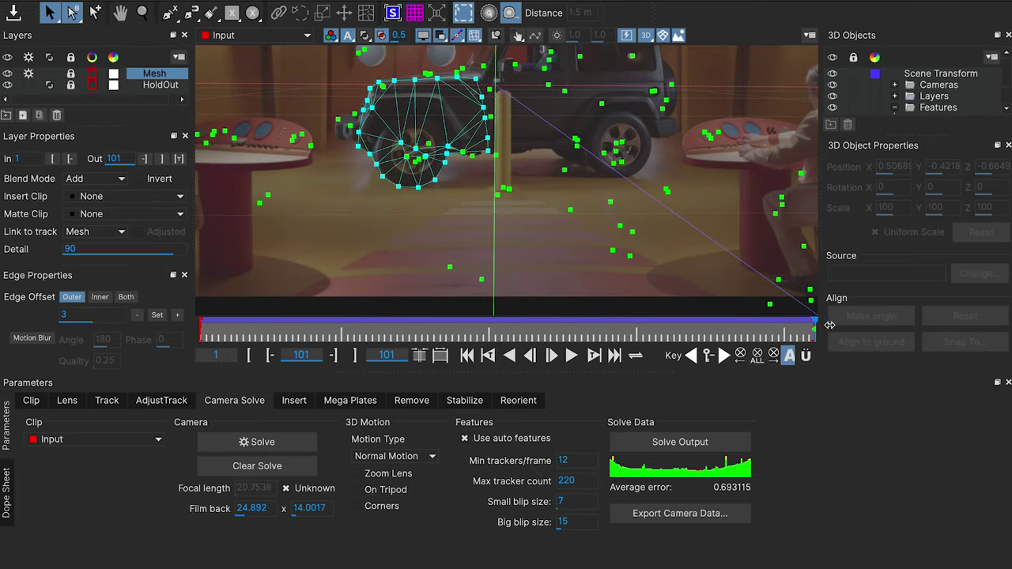
{"action": "left_click_drag", "start_coordinate": [829, 325], "coordinate": [328, 332]}
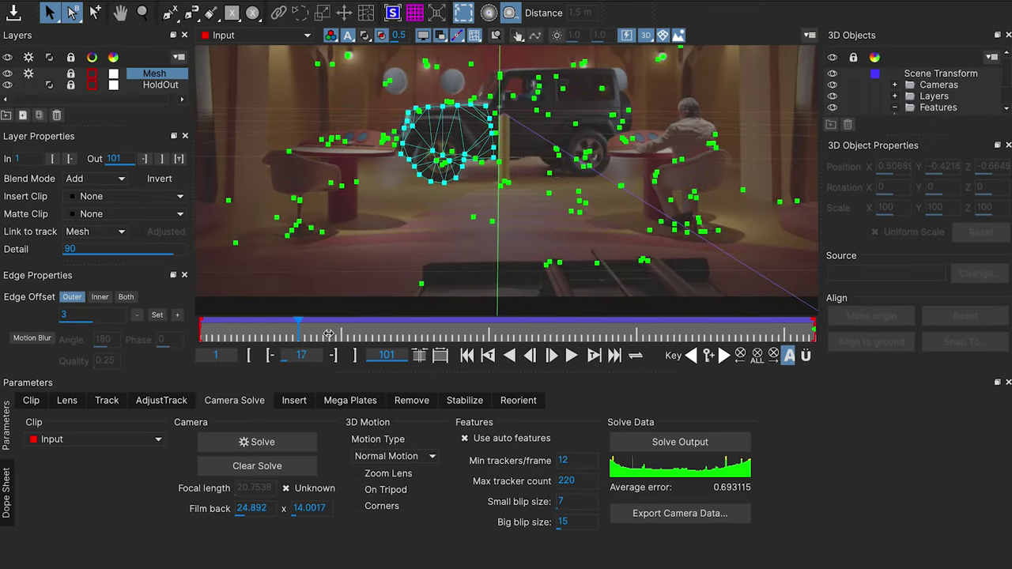
{"action": "mouse_move", "coordinate": [328, 333]}
{"action": "left_mouse_down"}
{"action": "mouse_move", "coordinate": [880, 333]}
{"action": "mouse_move", "coordinate": [212, 333]}
{"action": "left_mouse_up"}
{"action": "left_click_drag", "start_coordinate": [436, 333], "coordinate": [136, 315]}
{"action": "left_click_drag", "start_coordinate": [423, 207], "coordinate": [598, 261]}
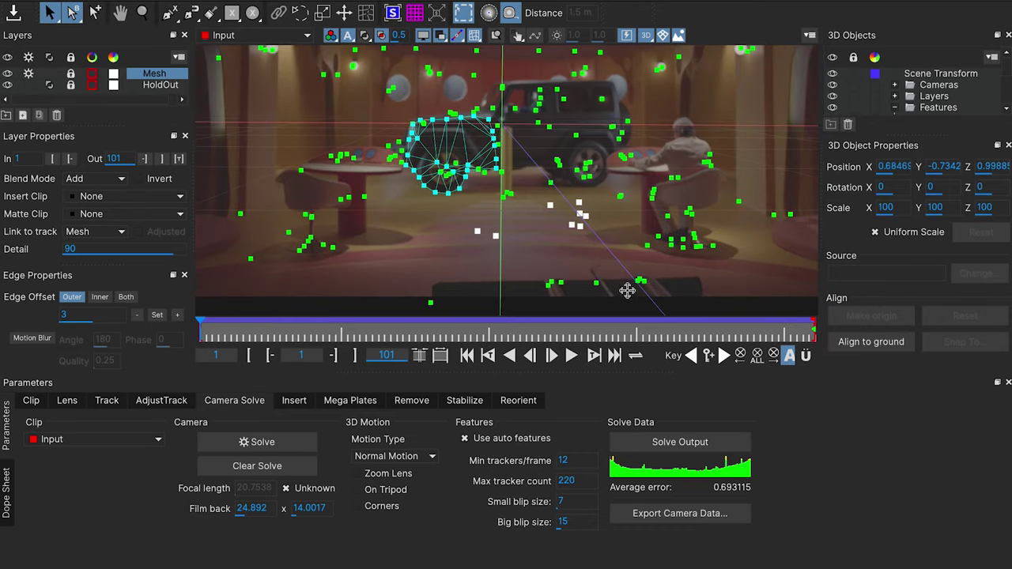
{"action": "left_click_drag", "start_coordinate": [639, 328], "coordinate": [791, 327]}
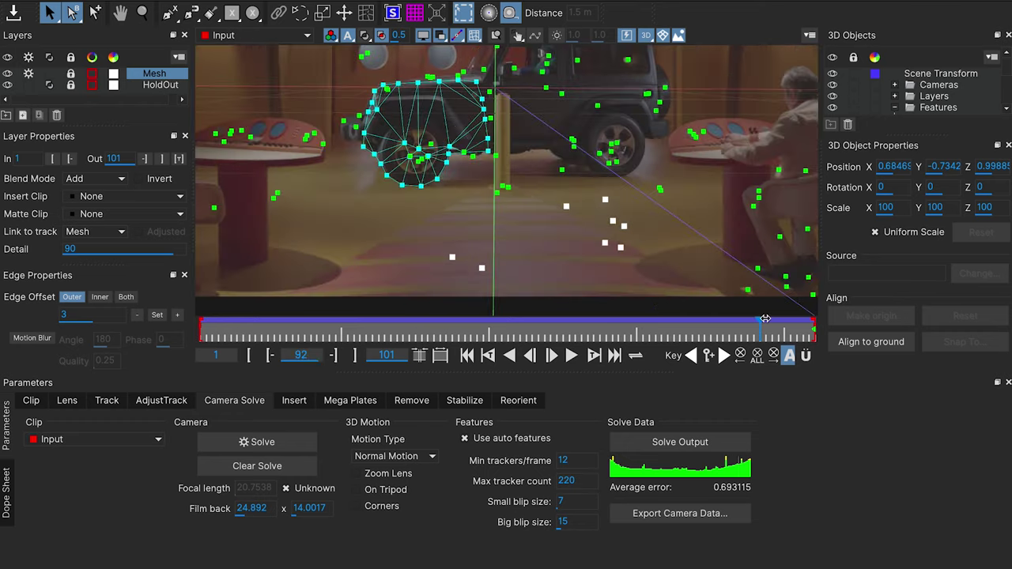
{"action": "left_click", "coordinate": [272, 194], "text": "shift"}
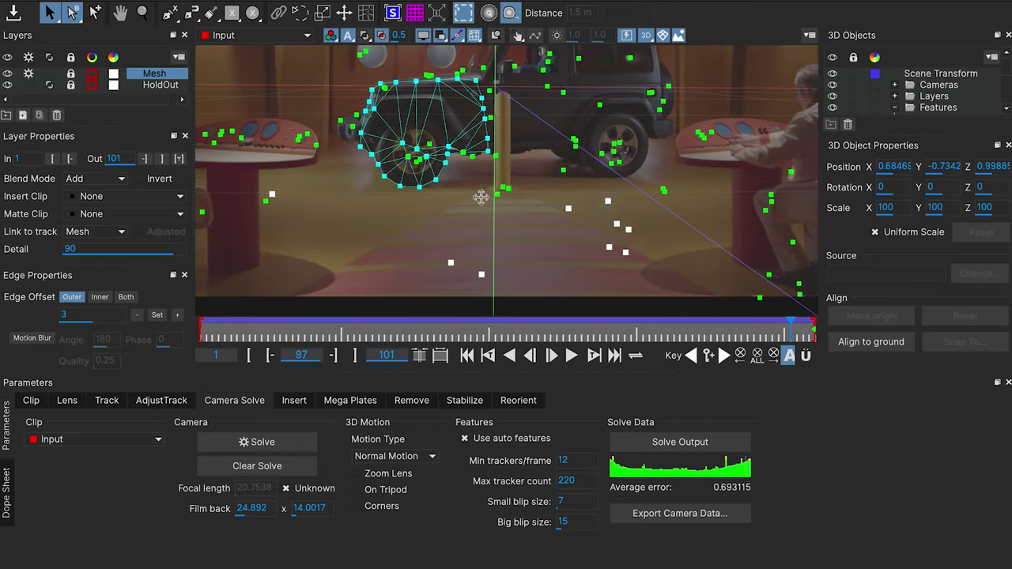
{"action": "left_click", "coordinate": [886, 348]}
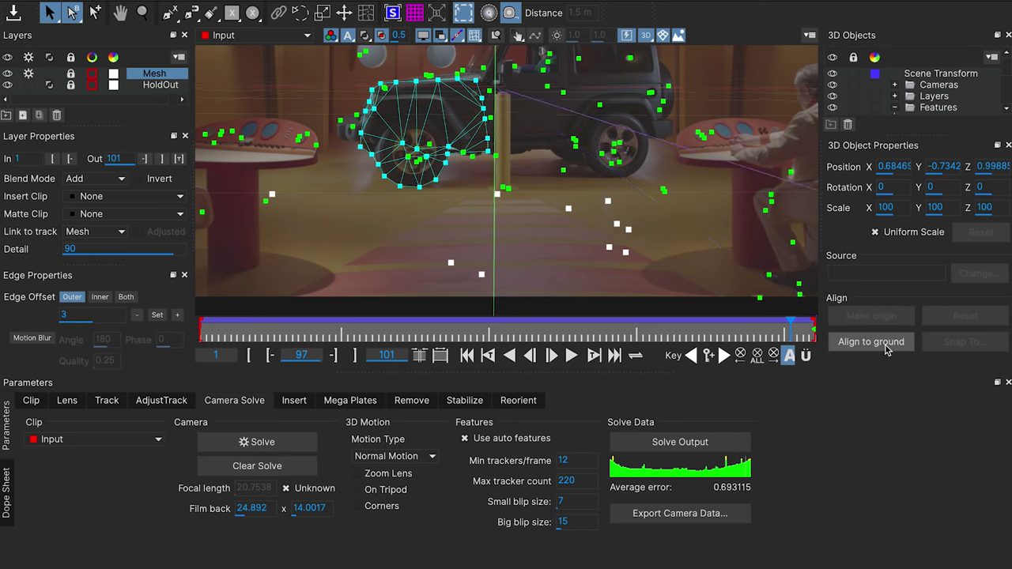
{"action": "left_click", "coordinate": [528, 217]}
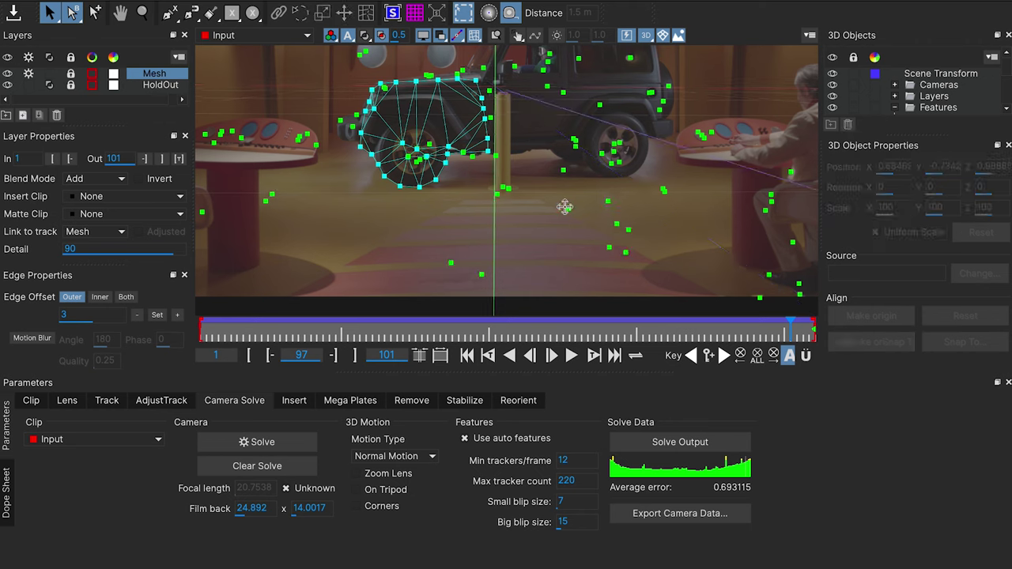
{"action": "left_click", "coordinate": [498, 192]}
{"action": "left_click", "coordinate": [858, 315]}
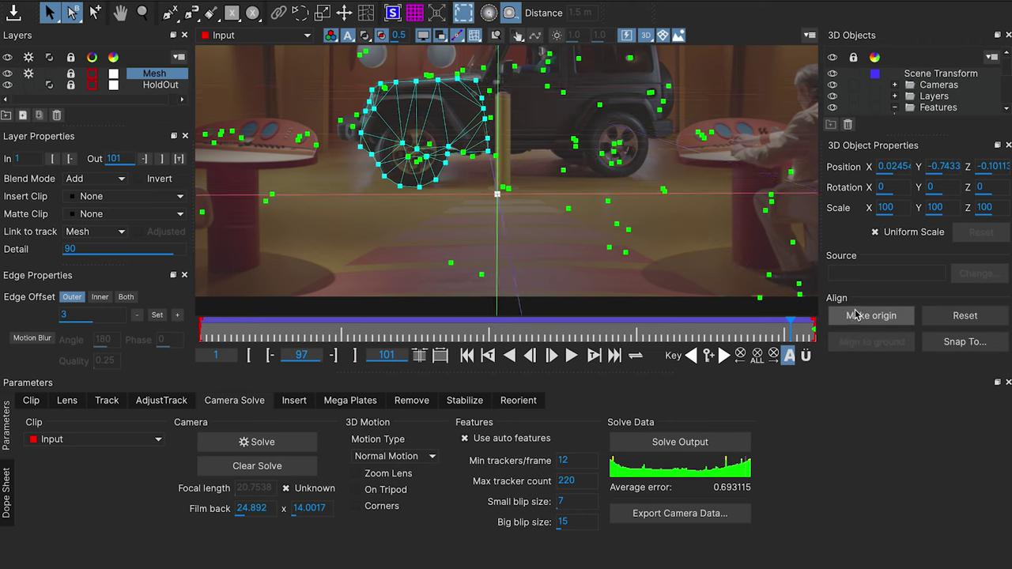
{"action": "mouse_move", "coordinate": [790, 324]}
{"action": "left_mouse_down"}
{"action": "mouse_move", "coordinate": [198, 309]}
{"action": "mouse_move", "coordinate": [814, 324]}
{"action": "left_mouse_up"}
{"action": "left_click", "coordinate": [427, 142]}
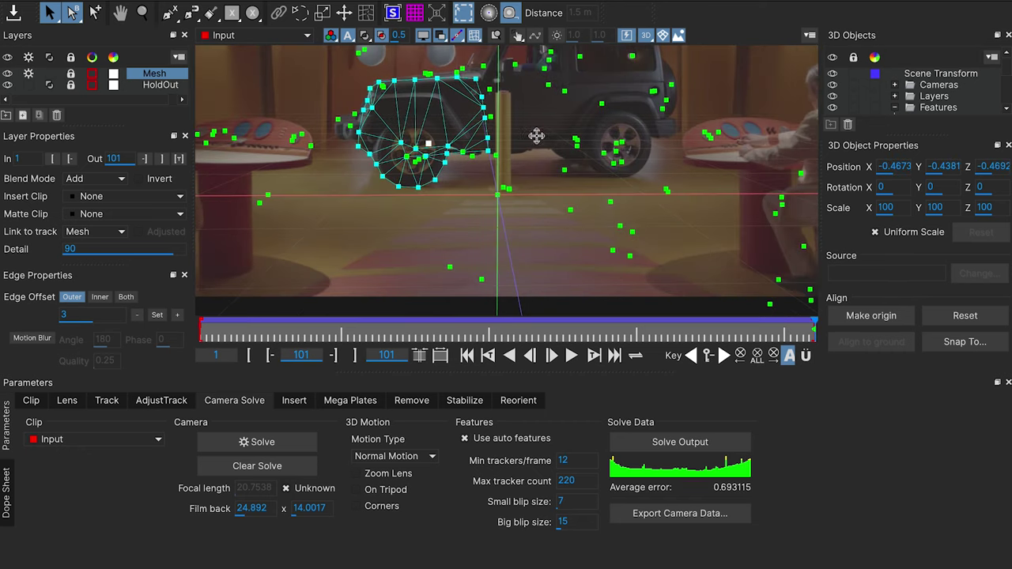
{"action": "left_click", "coordinate": [621, 142], "text": "shift"}
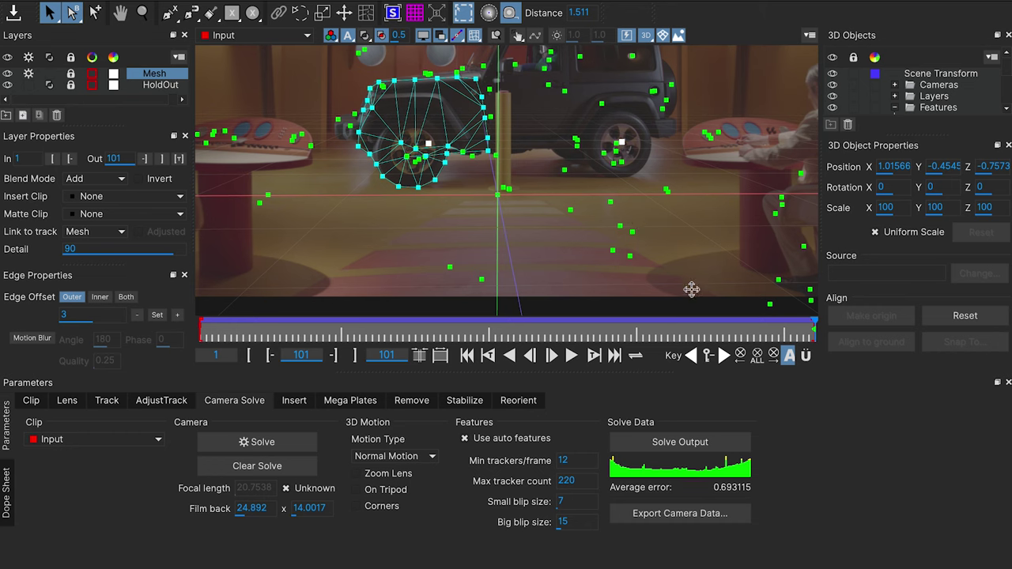
{"action": "left_click_drag", "start_coordinate": [756, 327], "coordinate": [201, 326]}
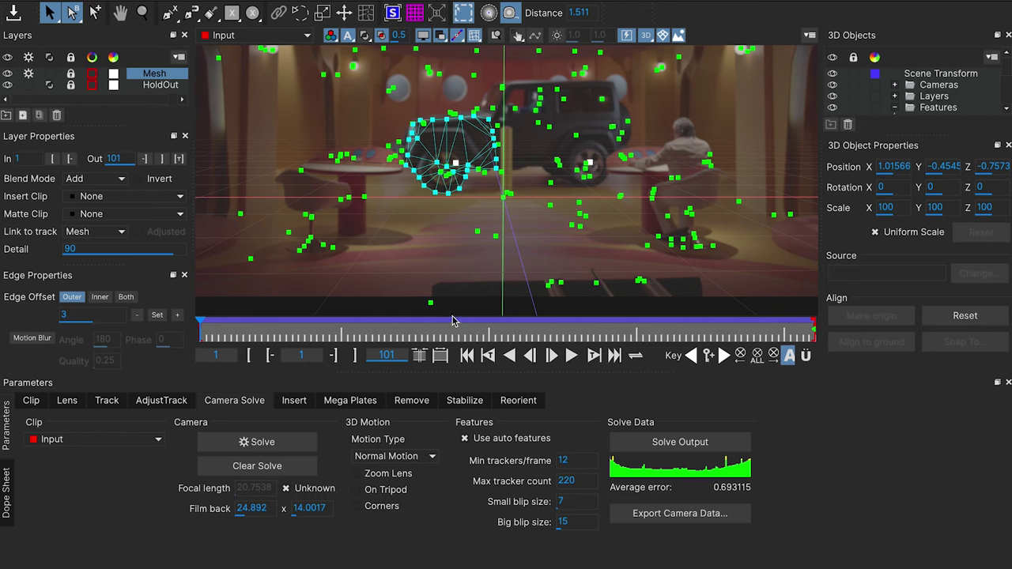
{"action": "key", "text": "space"}
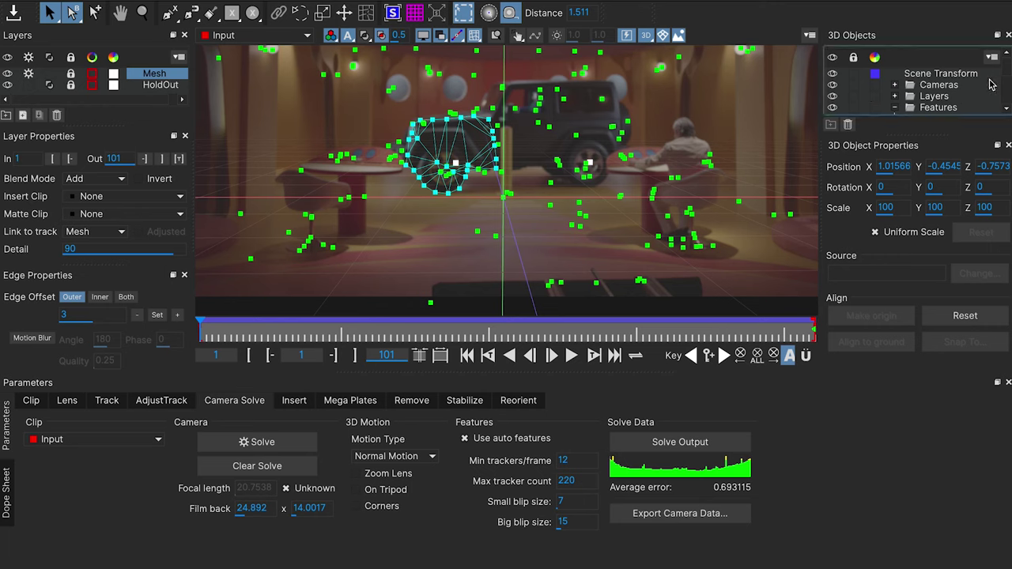
Step: Set the inner Mesh object's colour under Layers > Mesh in 3D Objects to red
{"action": "left_click", "coordinate": [894, 96]}
{"action": "left_click", "coordinate": [943, 108]}
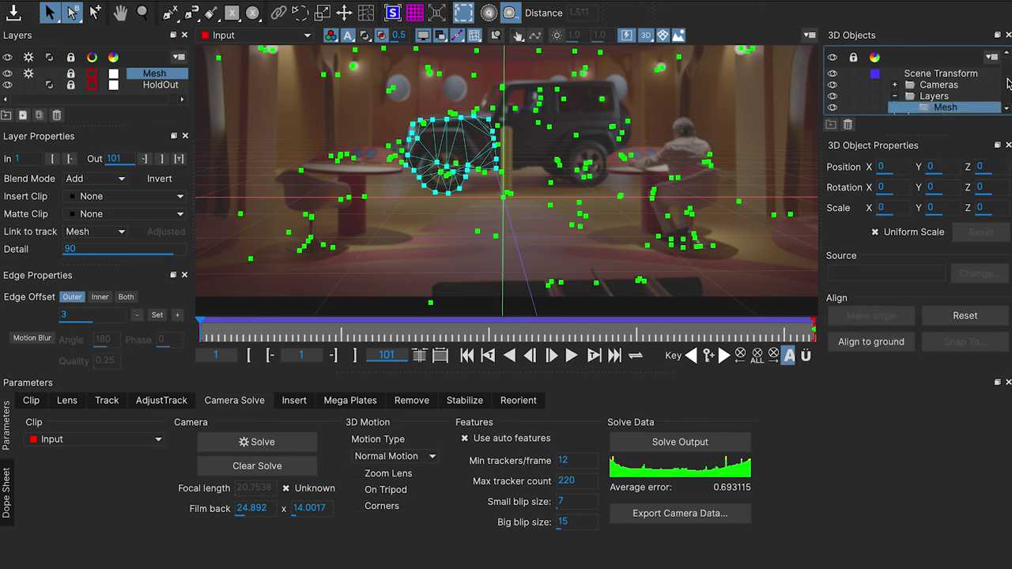
{"action": "left_click", "coordinate": [1008, 114]}
{"action": "left_click", "coordinate": [1007, 115]}
{"action": "left_click", "coordinate": [959, 96]}
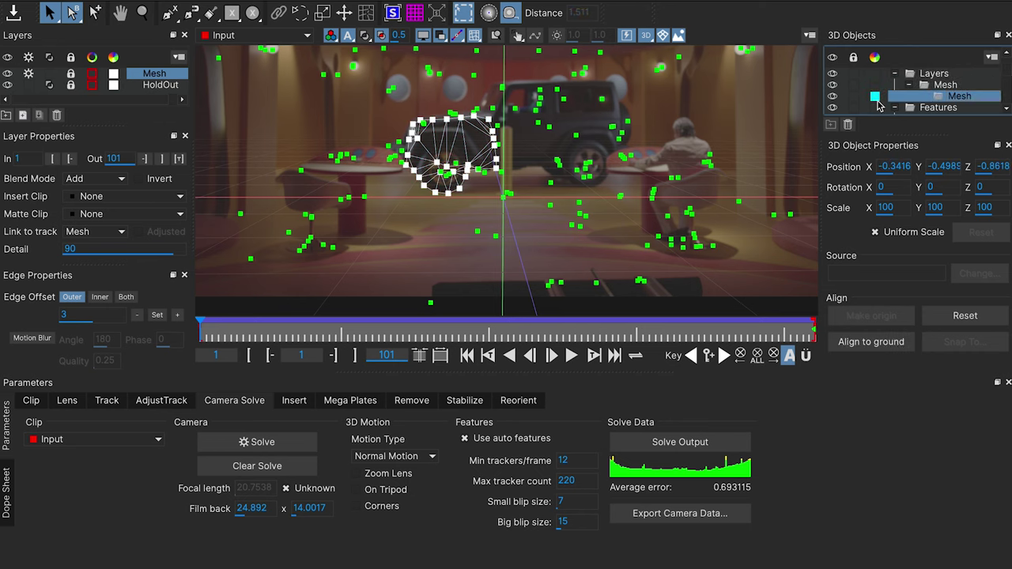
{"action": "left_click", "coordinate": [876, 97]}
{"action": "left_click_drag", "start_coordinate": [707, 169], "coordinate": [736, 181]}
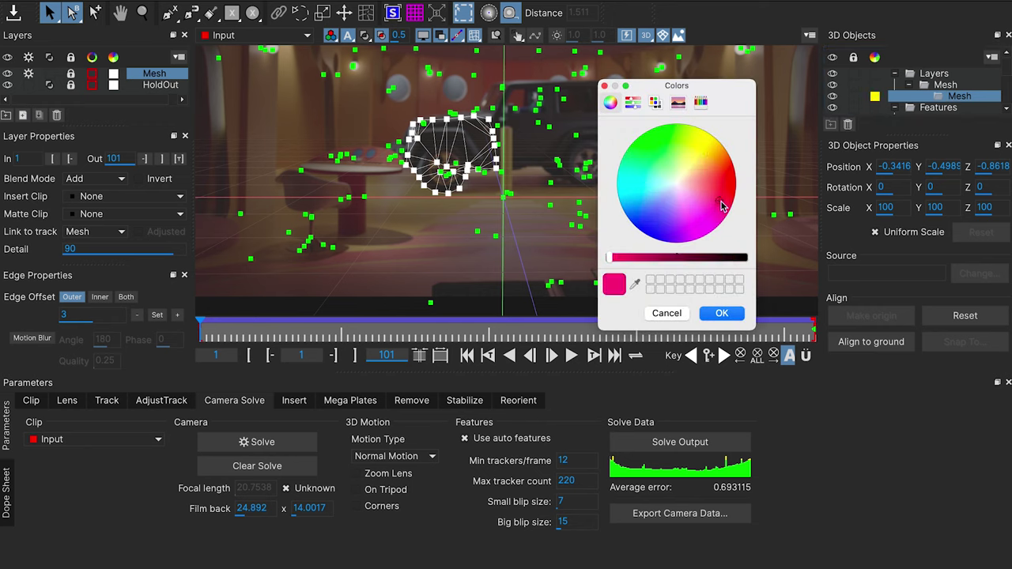
{"action": "left_click", "coordinate": [722, 313]}
{"action": "left_click", "coordinate": [572, 238]}
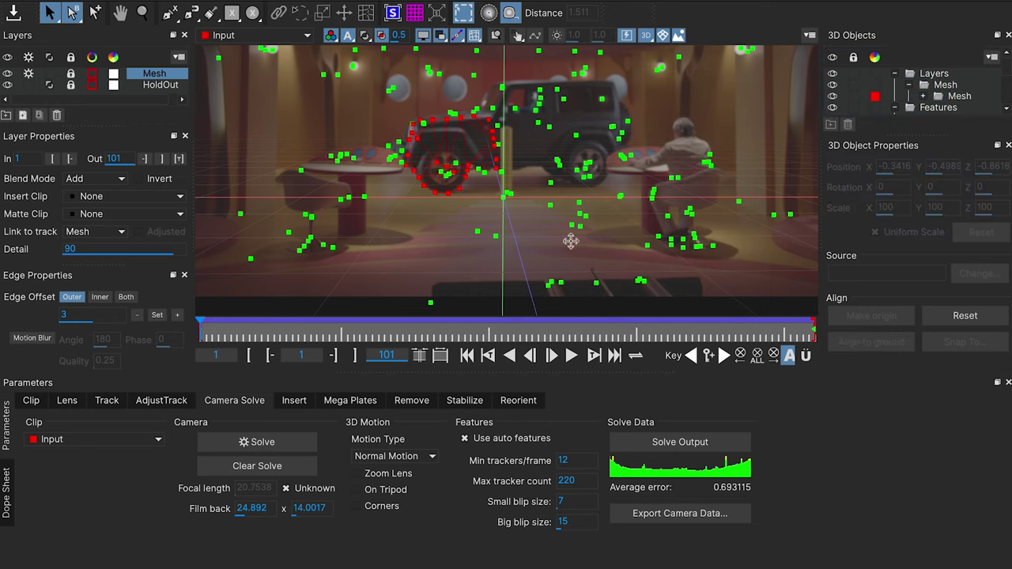
{"action": "left_click", "coordinate": [909, 84]}
{"action": "left_click", "coordinate": [895, 72]}
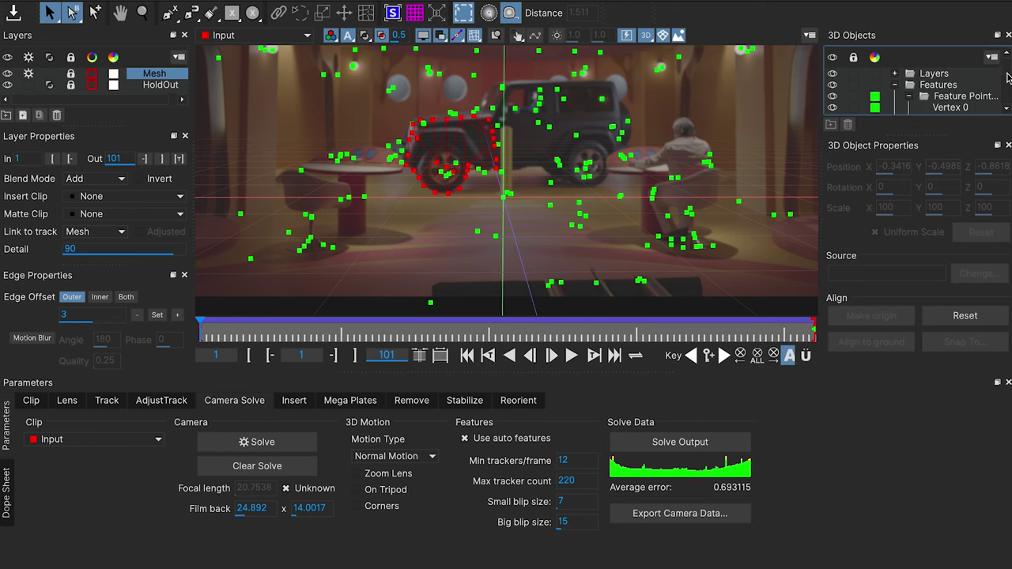
{"action": "left_click_drag", "start_coordinate": [1007, 76], "coordinate": [1009, 84]}
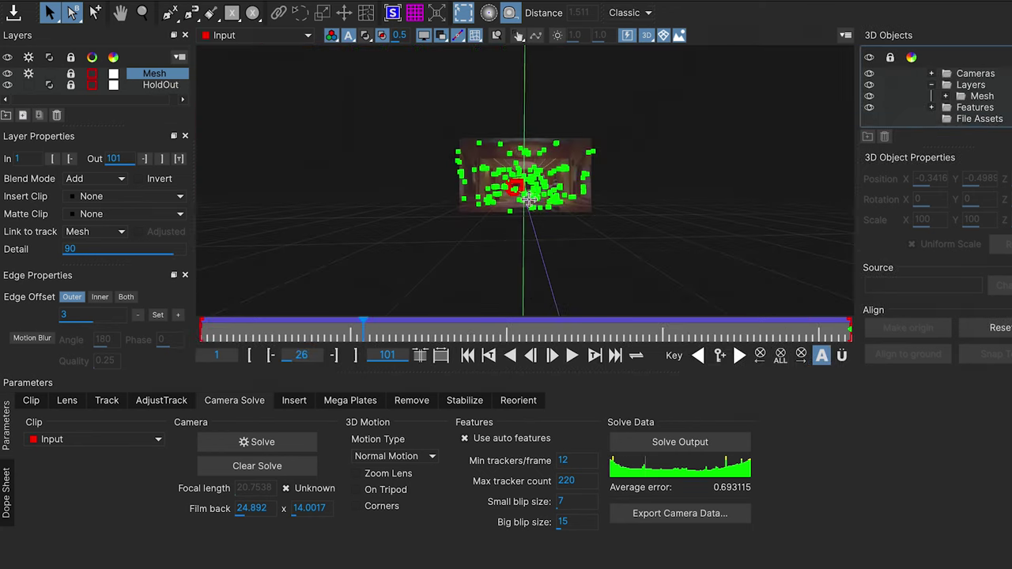
Step: Expand the Features list in 3D Objects and scroll through its vertices
{"action": "scroll", "coordinate": [502, 203], "scroll_direction": "up", "scroll_amount": 1}
{"action": "scroll", "coordinate": [502, 203], "scroll_direction": "up", "scroll_amount": 1}
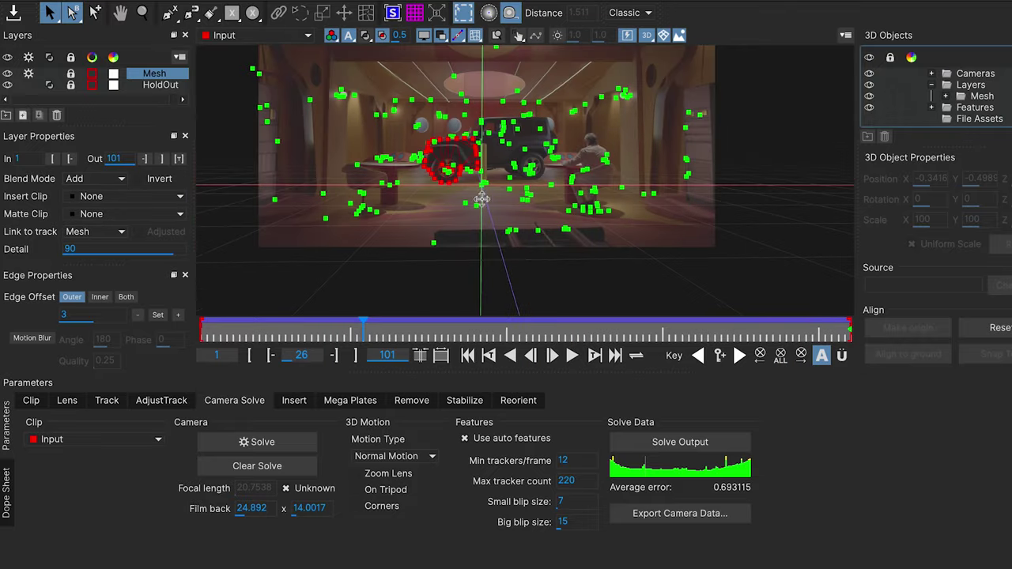
{"action": "left_click", "coordinate": [505, 220]}
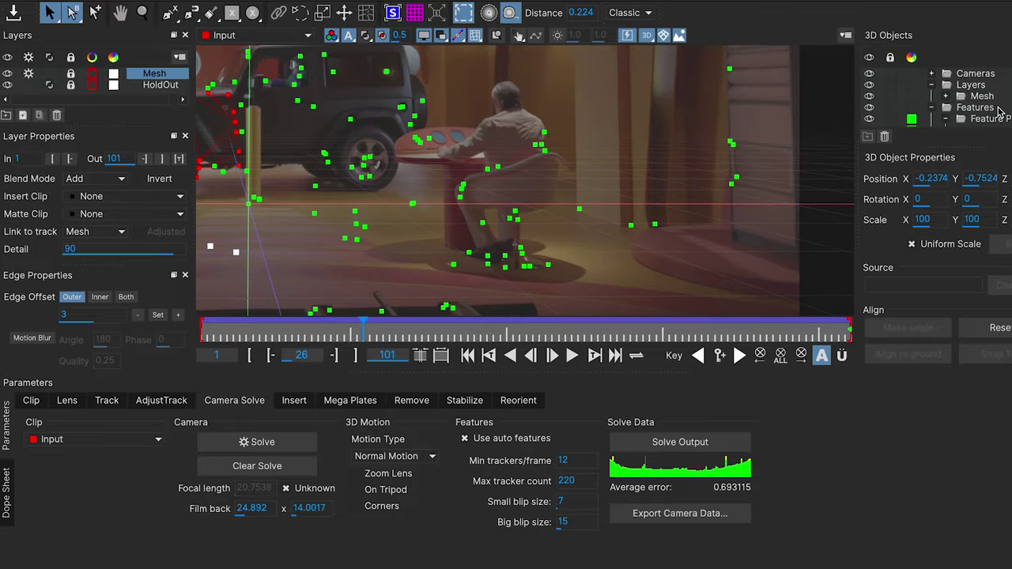
{"action": "scroll", "coordinate": [988, 111], "scroll_direction": "down", "scroll_amount": 1}
{"action": "scroll", "coordinate": [980, 112], "scroll_direction": "down", "scroll_amount": 3}
{"action": "scroll", "coordinate": [977, 113], "scroll_direction": "down", "scroll_amount": 3}
{"action": "scroll", "coordinate": [974, 113], "scroll_direction": "down", "scroll_amount": 3}
{"action": "scroll", "coordinate": [974, 113], "scroll_direction": "down", "scroll_amount": 5}
{"action": "scroll", "coordinate": [968, 113], "scroll_direction": "down", "scroll_amount": 8}
{"action": "scroll", "coordinate": [967, 113], "scroll_direction": "down", "scroll_amount": 7}
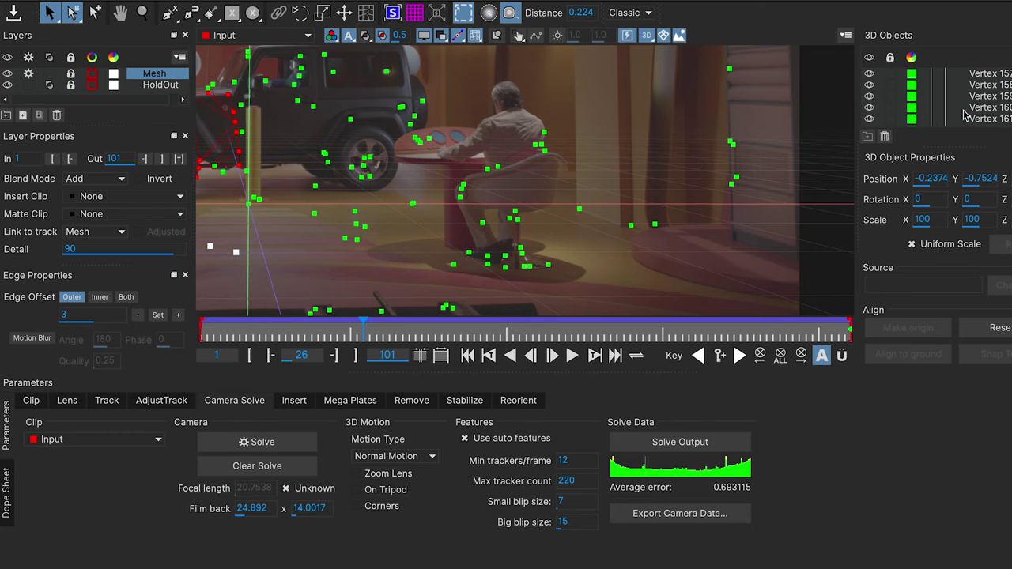
{"action": "scroll", "coordinate": [968, 110], "scroll_direction": "up", "scroll_amount": 2}
Step: Pan the view and select the floor point in front of the car, Vertex 154
{"action": "left_click", "coordinate": [977, 106]}
{"action": "key", "text": "x"}
{"action": "left_click_drag", "start_coordinate": [314, 228], "coordinate": [598, 234]}
{"action": "left_click_drag", "start_coordinate": [496, 235], "coordinate": [447, 279]}
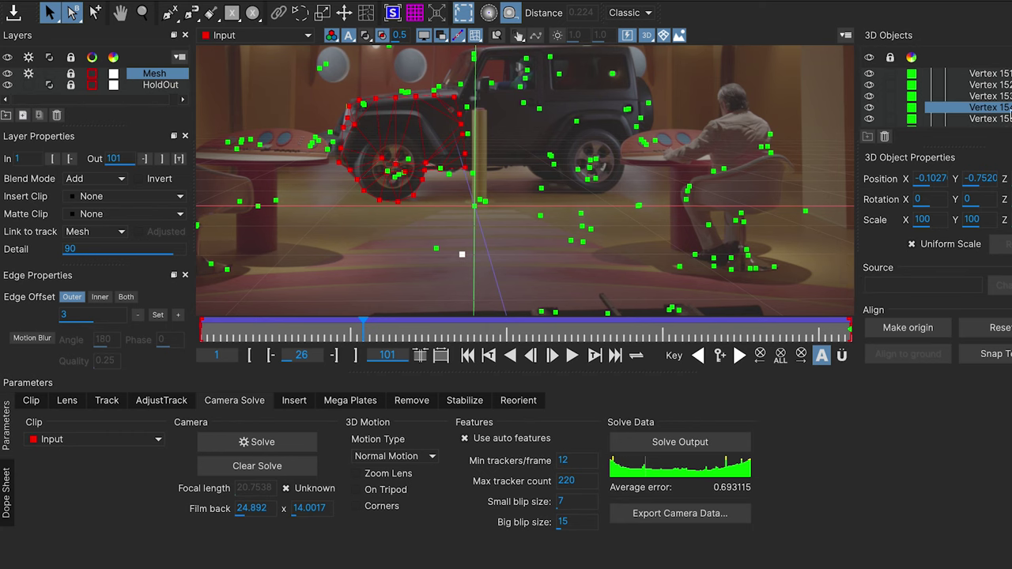
Step: Colour the floor feature point Vertex 154 orange
{"action": "left_click", "coordinate": [911, 107]}
{"action": "left_click", "coordinate": [725, 161]}
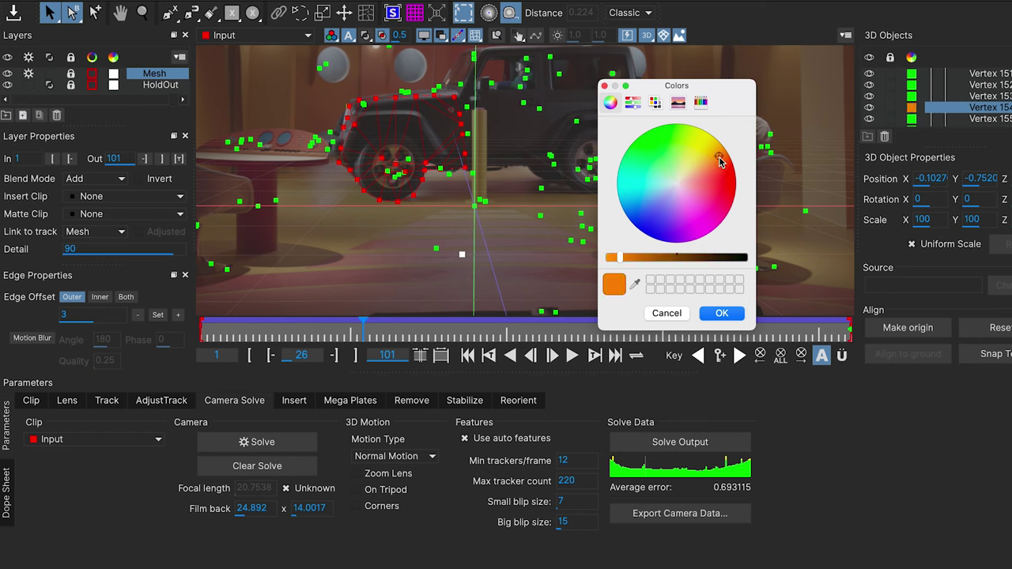
{"action": "left_click", "coordinate": [725, 314]}
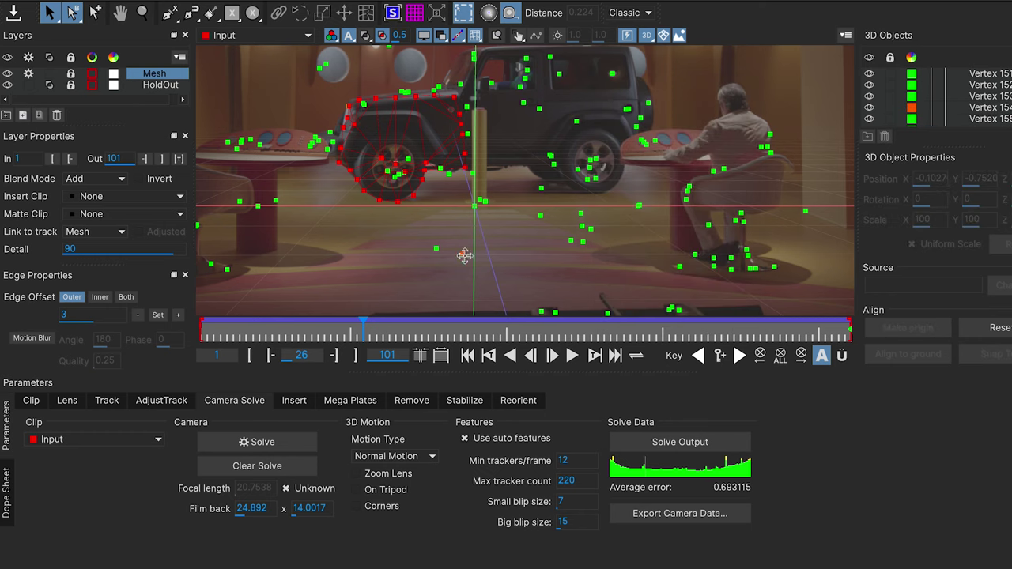
{"action": "left_click", "coordinate": [512, 259]}
Step: Select the left-desk feature point Vertex 63 and colour it cyan
{"action": "key", "text": "x"}
{"action": "left_click_drag", "start_coordinate": [570, 249], "coordinate": [660, 254]}
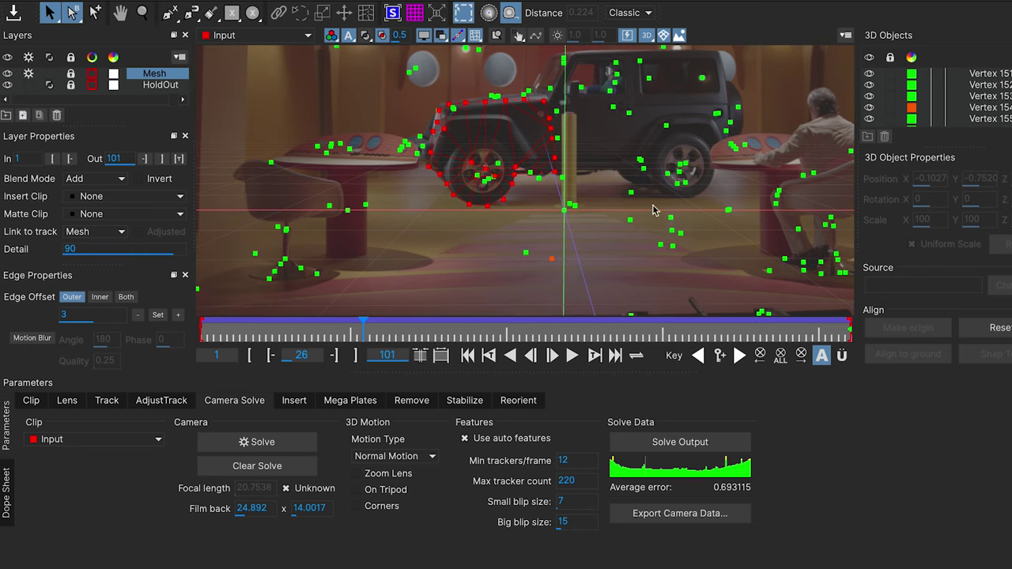
{"action": "left_click", "coordinate": [349, 149]}
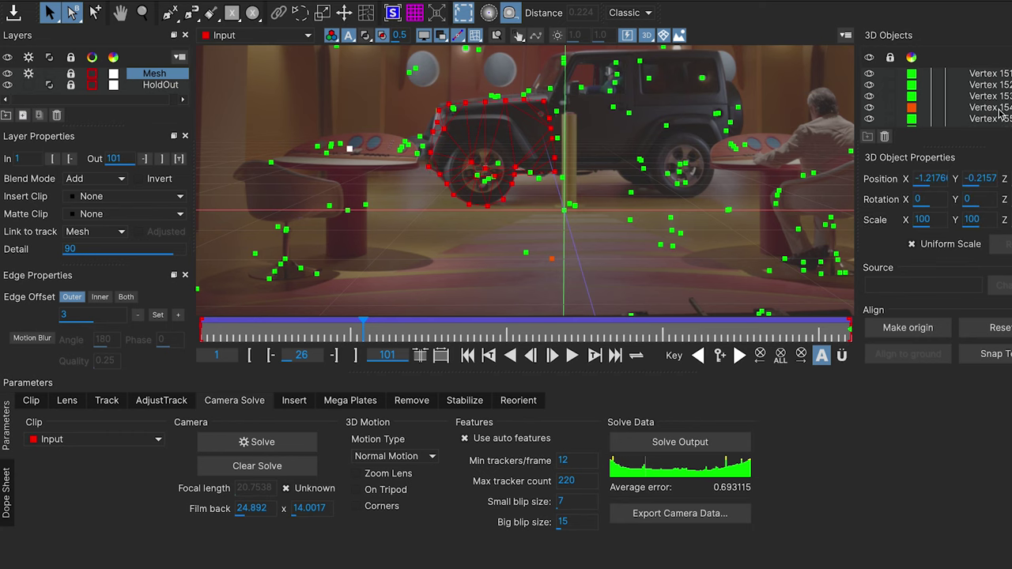
{"action": "scroll", "coordinate": [981, 109], "scroll_direction": "up", "scroll_amount": 6}
{"action": "scroll", "coordinate": [980, 109], "scroll_direction": "up", "scroll_amount": 6}
{"action": "scroll", "coordinate": [981, 109], "scroll_direction": "up", "scroll_amount": 6}
{"action": "scroll", "coordinate": [979, 110], "scroll_direction": "up", "scroll_amount": 6}
{"action": "scroll", "coordinate": [978, 109], "scroll_direction": "up", "scroll_amount": 4}
{"action": "scroll", "coordinate": [978, 109], "scroll_direction": "up", "scroll_amount": 4}
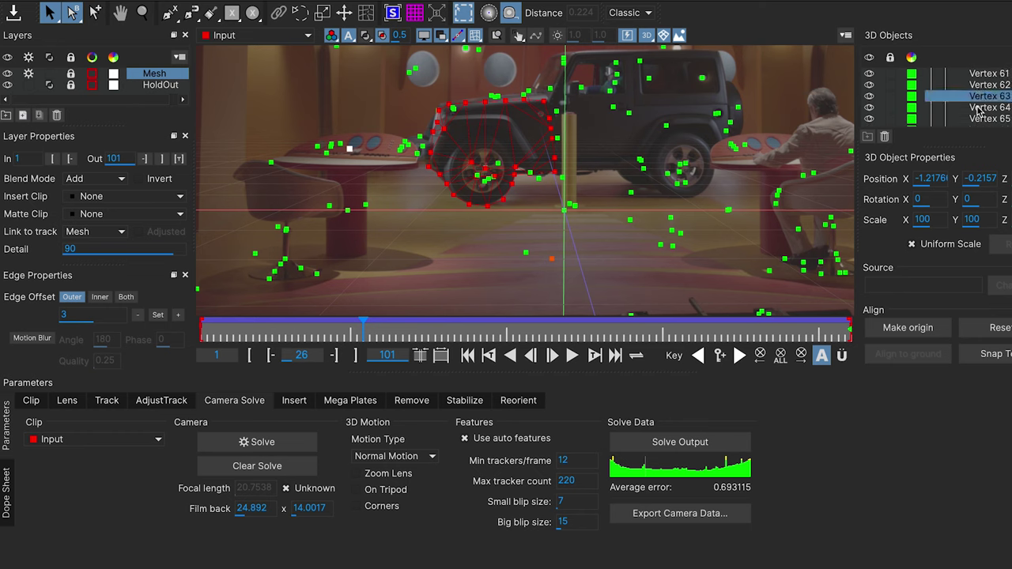
{"action": "scroll", "coordinate": [972, 107], "scroll_direction": "up", "scroll_amount": 3}
{"action": "left_click", "coordinate": [912, 85]}
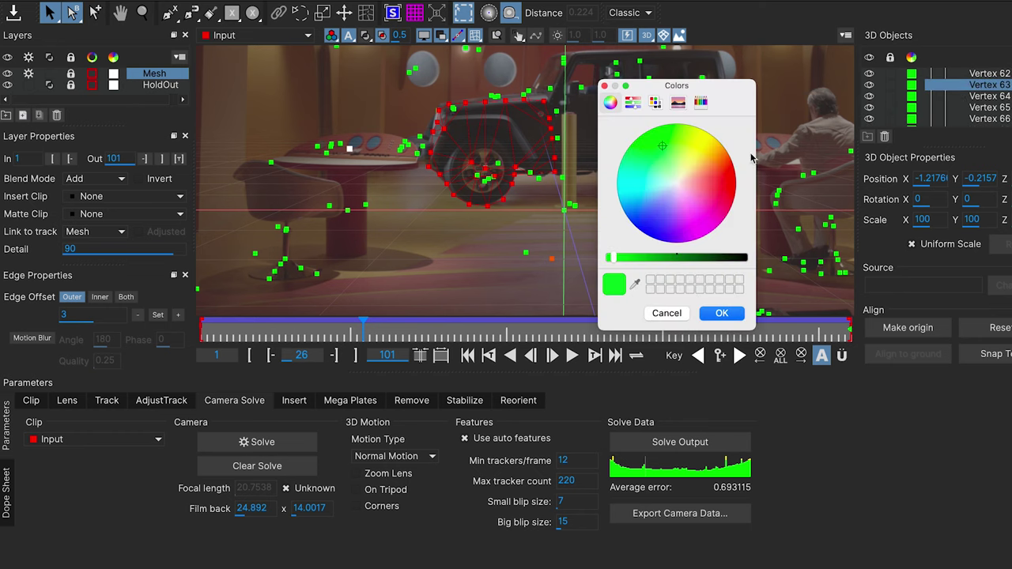
{"action": "left_click", "coordinate": [633, 184]}
{"action": "left_click", "coordinate": [722, 313]}
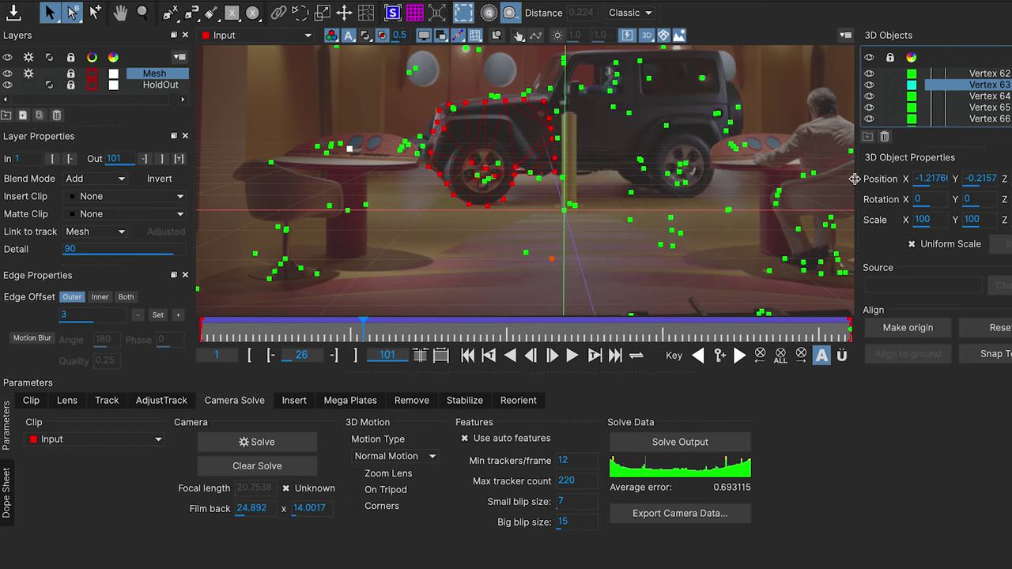
{"action": "scroll", "coordinate": [943, 119], "scroll_direction": "down", "scroll_amount": 15}
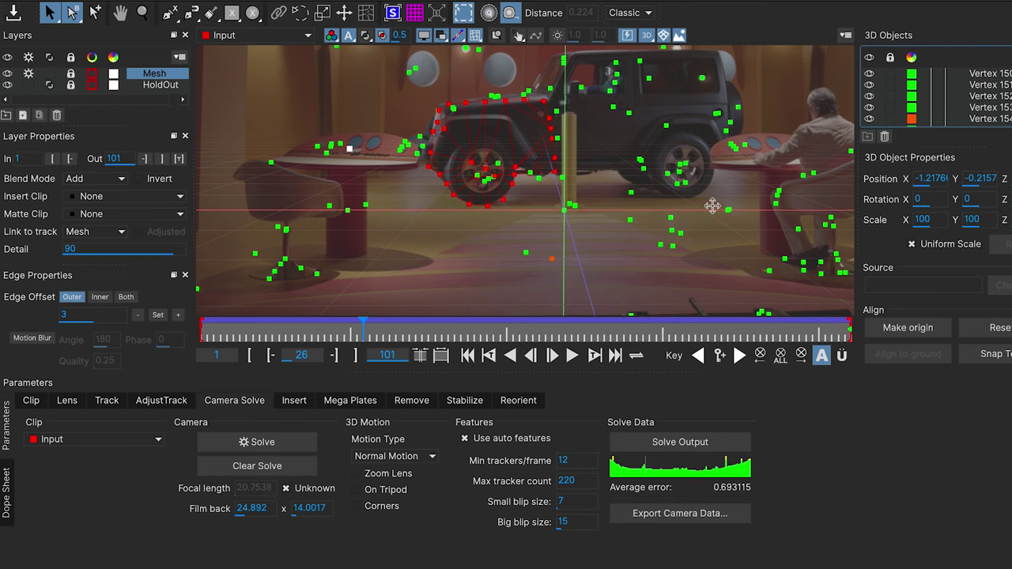
{"action": "scroll", "coordinate": [583, 122], "scroll_direction": "down", "scroll_amount": 5}
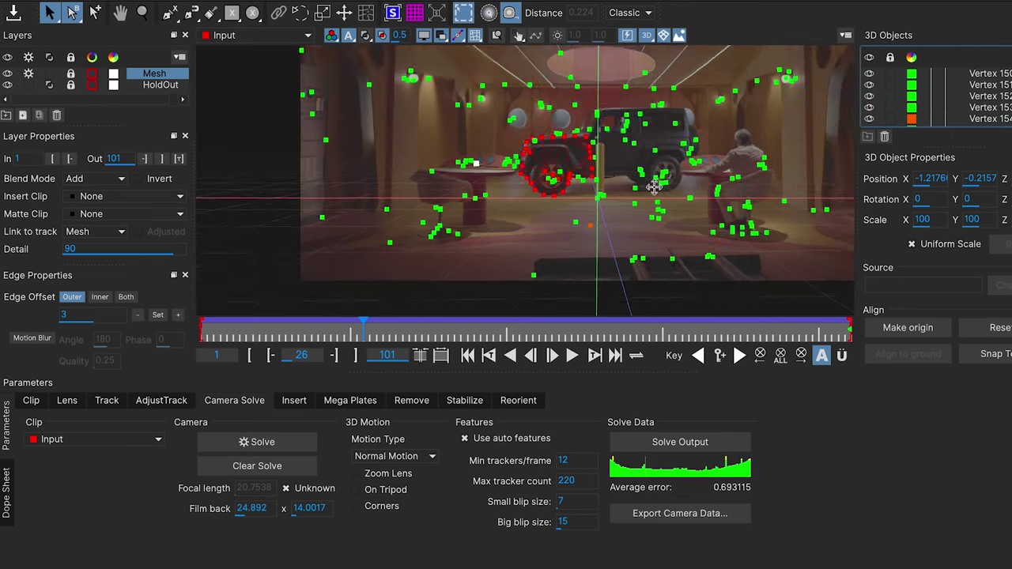
{"action": "left_click", "coordinate": [649, 35]}
{"action": "left_click", "coordinate": [672, 68]}
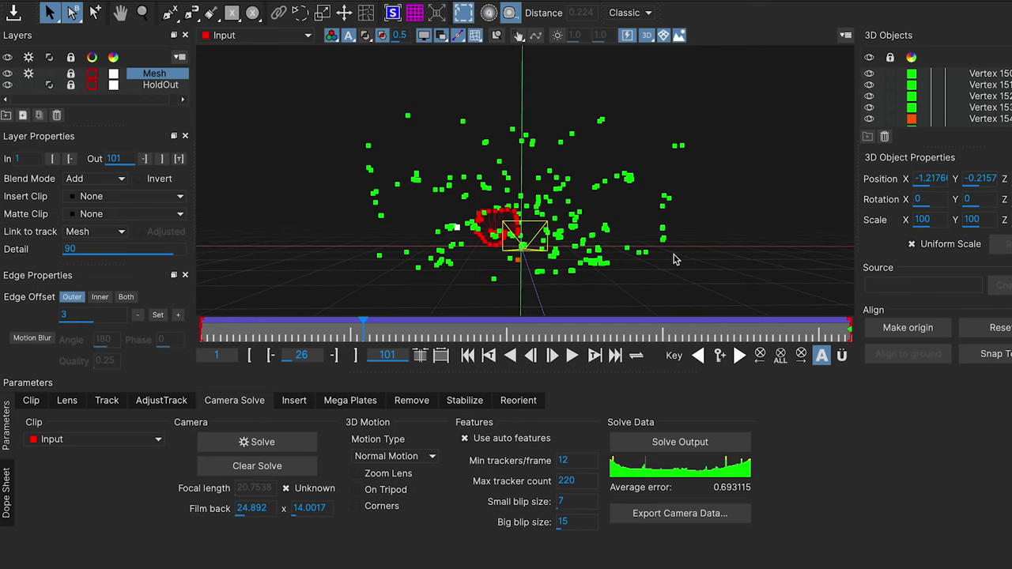
{"action": "left_click_drag", "start_coordinate": [675, 259], "coordinate": [793, 264]}
{"action": "left_click", "coordinate": [203, 324]}
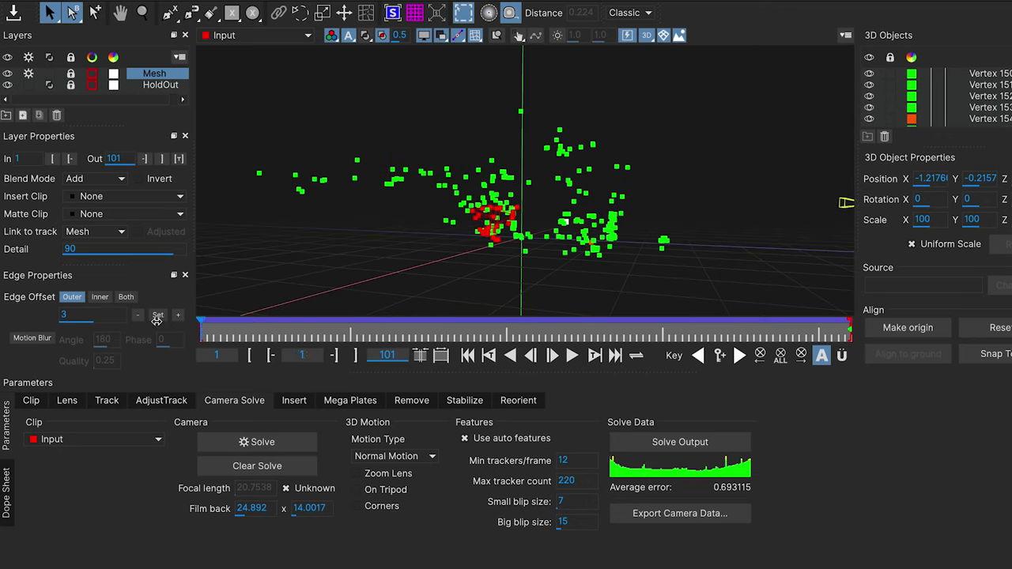
{"action": "mouse_move", "coordinate": [221, 325]}
{"action": "left_mouse_down"}
{"action": "mouse_move", "coordinate": [763, 327]}
{"action": "mouse_move", "coordinate": [216, 308]}
{"action": "left_mouse_up"}
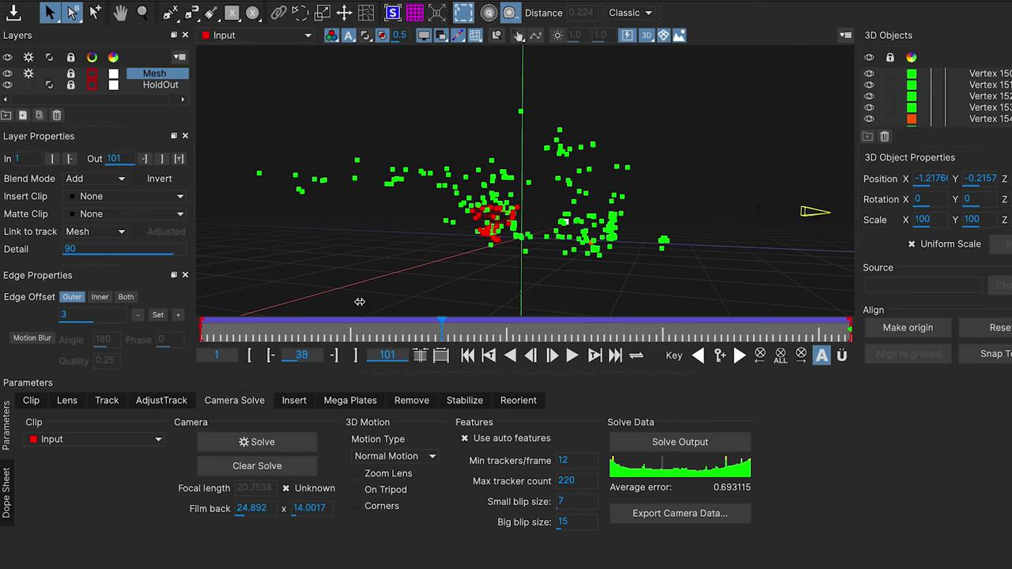
{"action": "left_click_drag", "start_coordinate": [216, 308], "coordinate": [850, 326]}
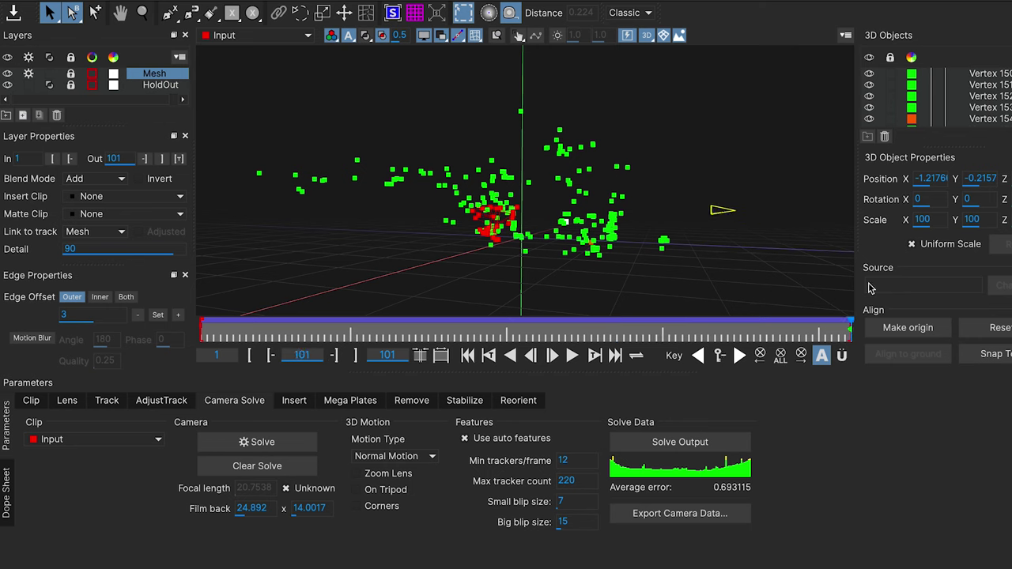
{"action": "left_click_drag", "start_coordinate": [747, 168], "coordinate": [647, 38]}
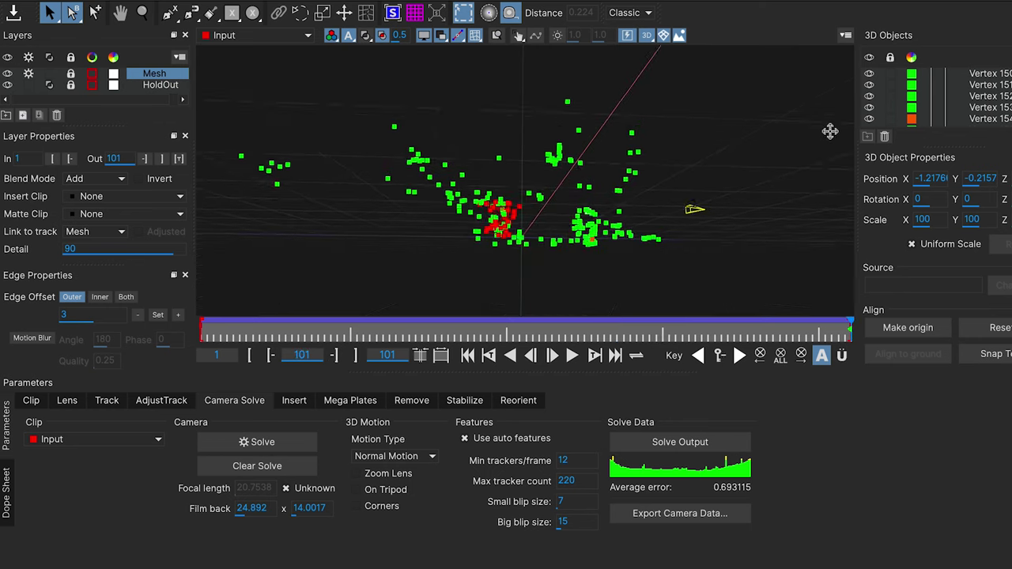
{"action": "left_click", "coordinate": [647, 37]}
{"action": "left_click", "coordinate": [664, 95]}
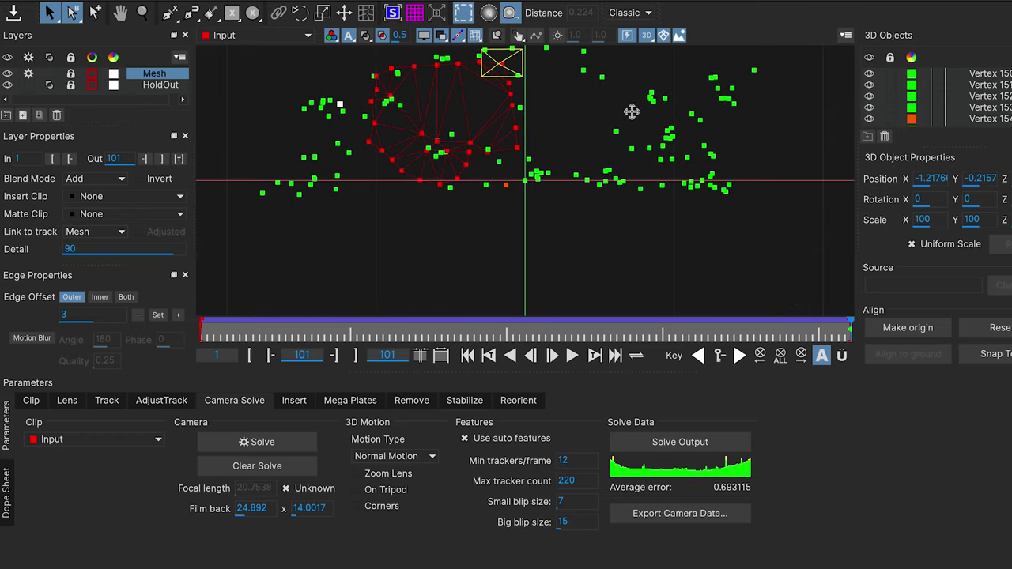
{"action": "left_click", "coordinate": [647, 37]}
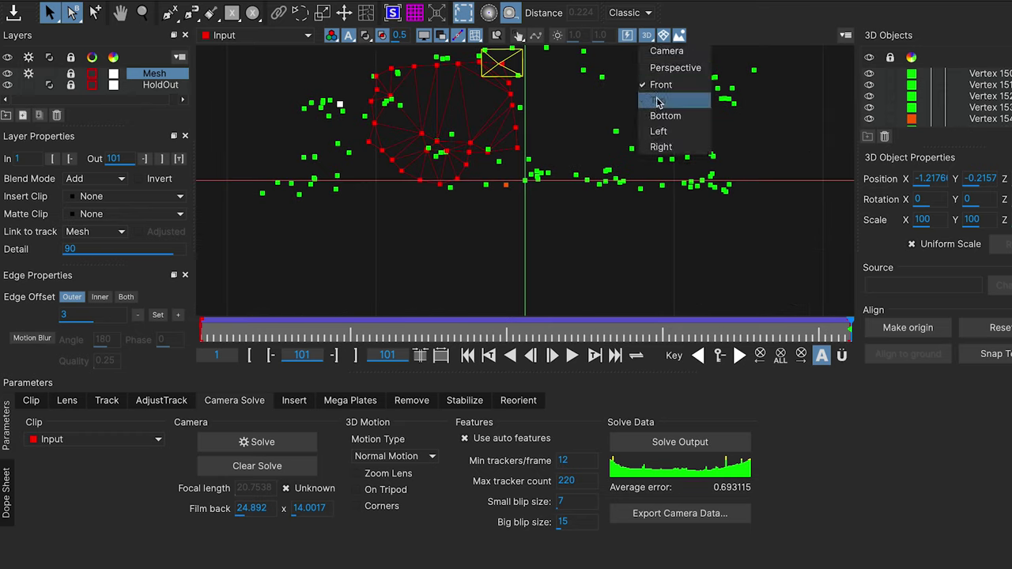
{"action": "left_click", "coordinate": [668, 97]}
{"action": "left_click", "coordinate": [647, 37]}
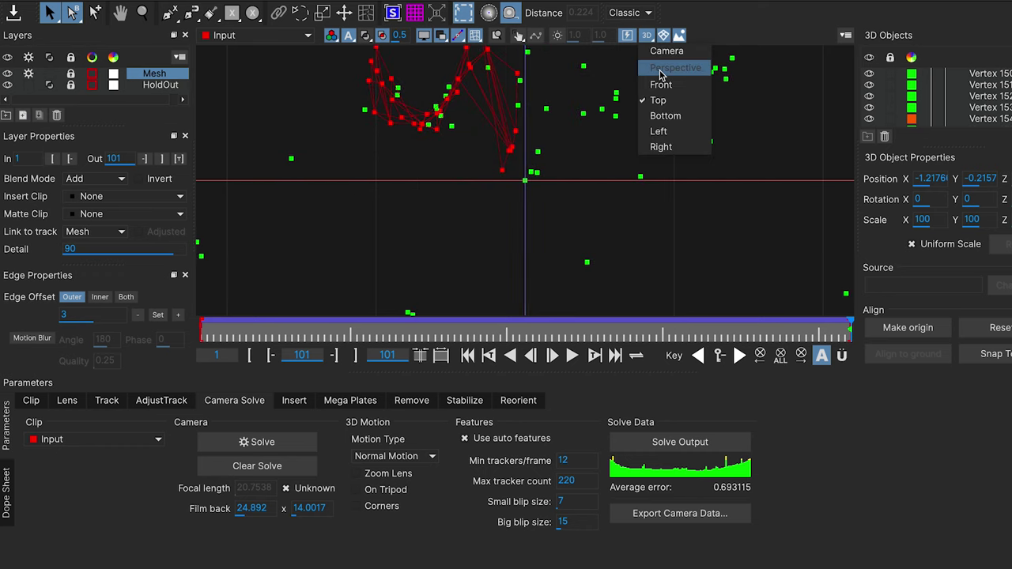
{"action": "left_click", "coordinate": [670, 116]}
{"action": "left_click", "coordinate": [647, 37]}
{"action": "left_click", "coordinate": [661, 53]}
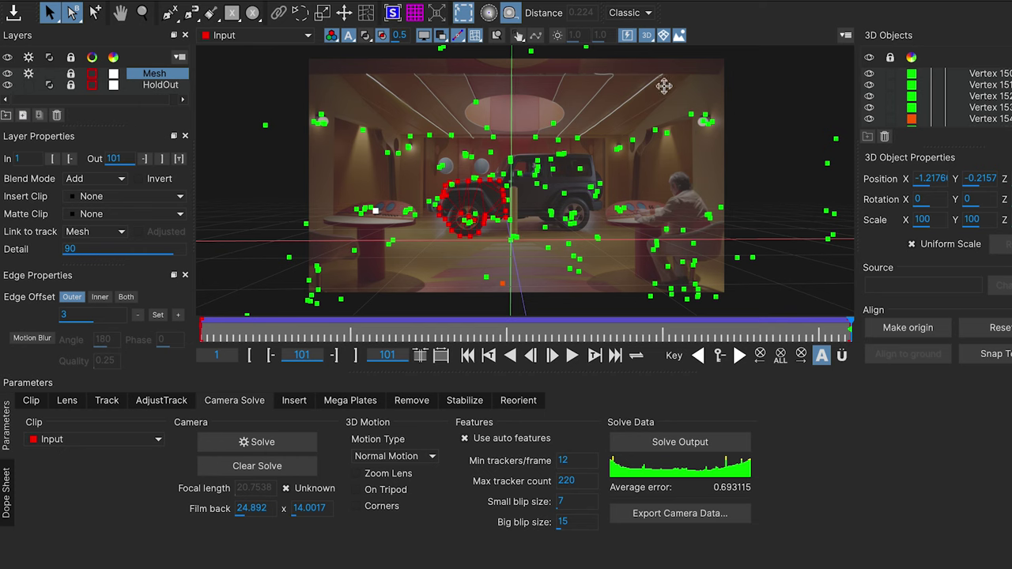
Step: Toggle the 3D solve overlay off and back on, then scrub the clip to review the solved points
{"action": "left_click", "coordinate": [648, 37]}
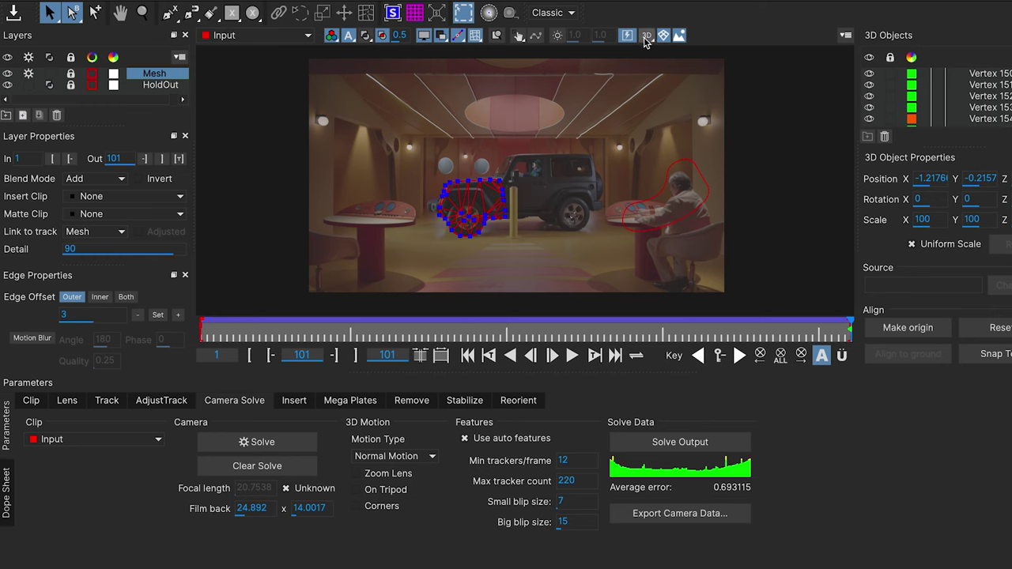
{"action": "left_click", "coordinate": [646, 37]}
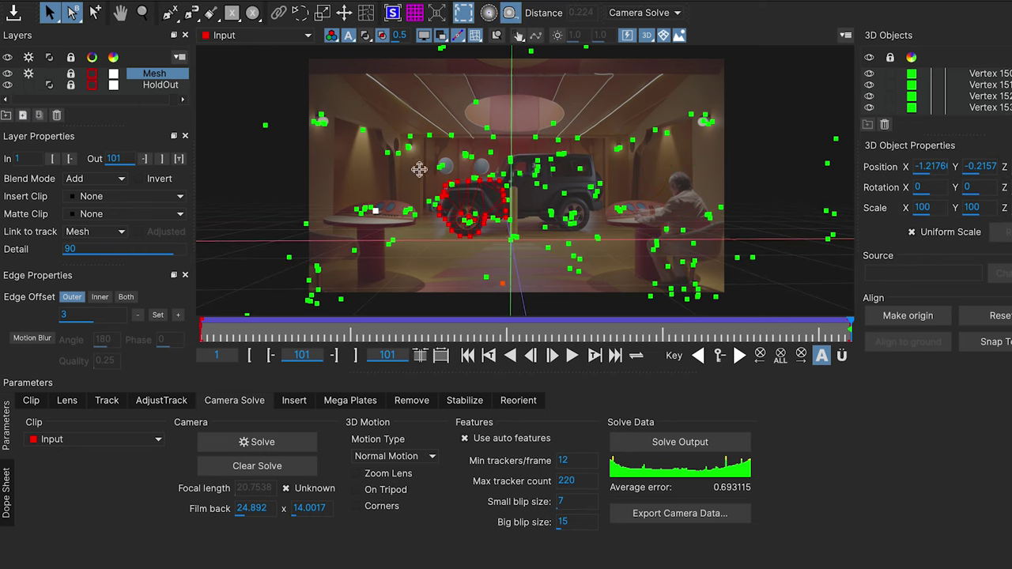
{"action": "mouse_move", "coordinate": [565, 334]}
{"action": "left_mouse_down"}
{"action": "mouse_move", "coordinate": [583, 314]}
{"action": "mouse_move", "coordinate": [697, 345]}
{"action": "left_mouse_up"}
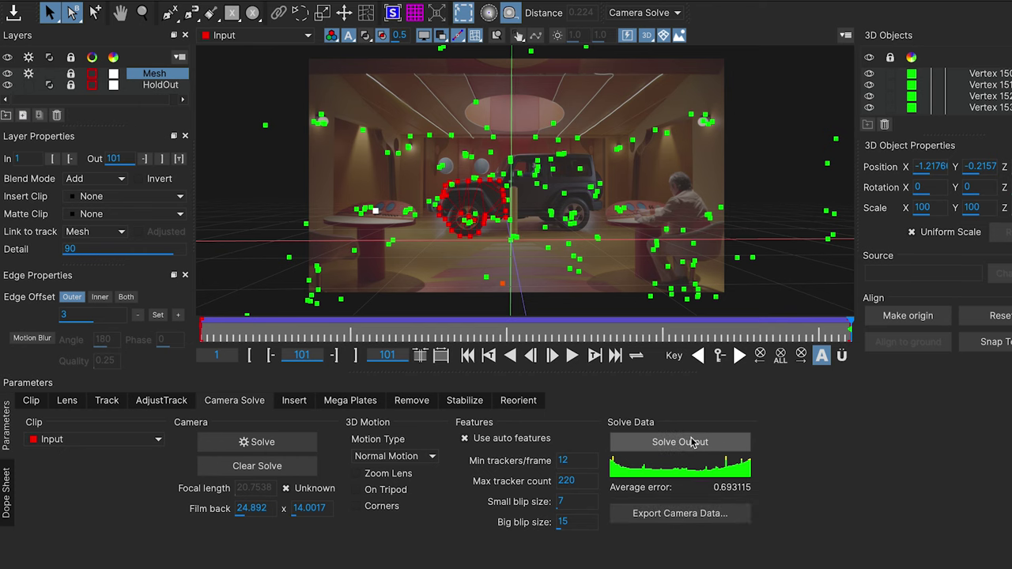
Step: Export Camera Data in Universal Scene Description (*.usda) format and save it to Assets
{"action": "left_click", "coordinate": [686, 515]}
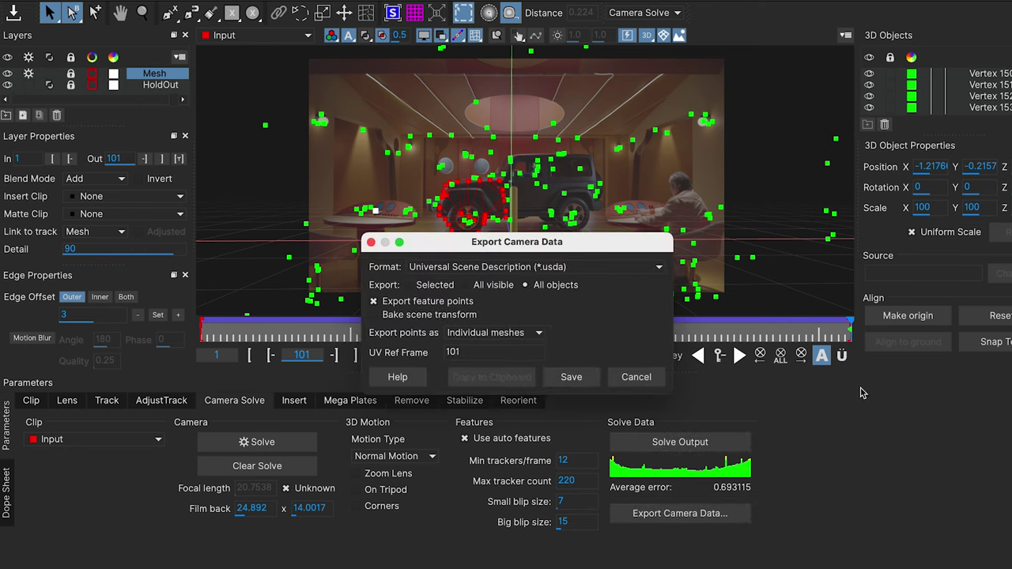
{"action": "left_click", "coordinate": [476, 267]}
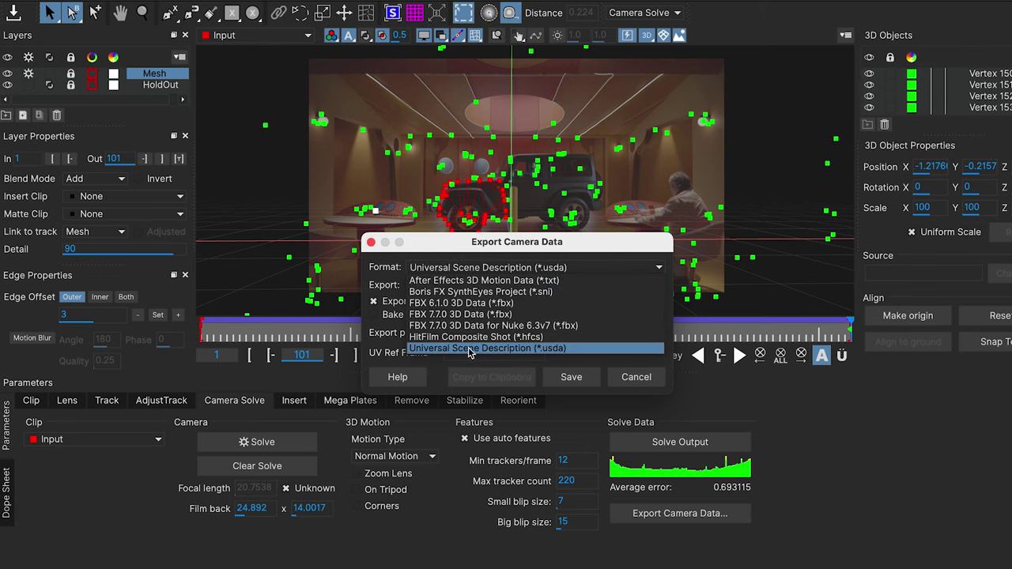
{"action": "left_click", "coordinate": [567, 354]}
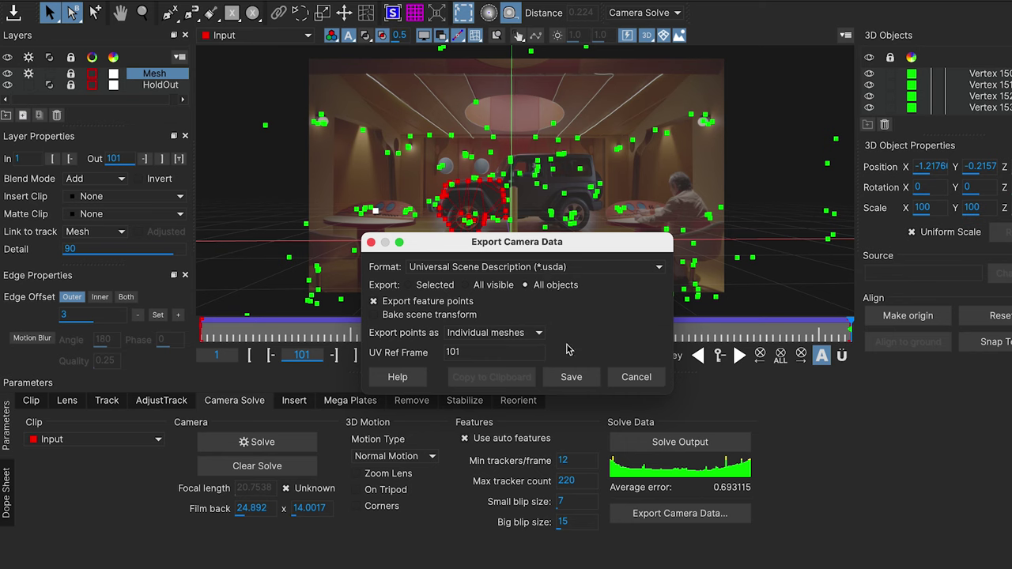
{"action": "left_click", "coordinate": [596, 378]}
{"action": "type", "text": "Camera_v01"}
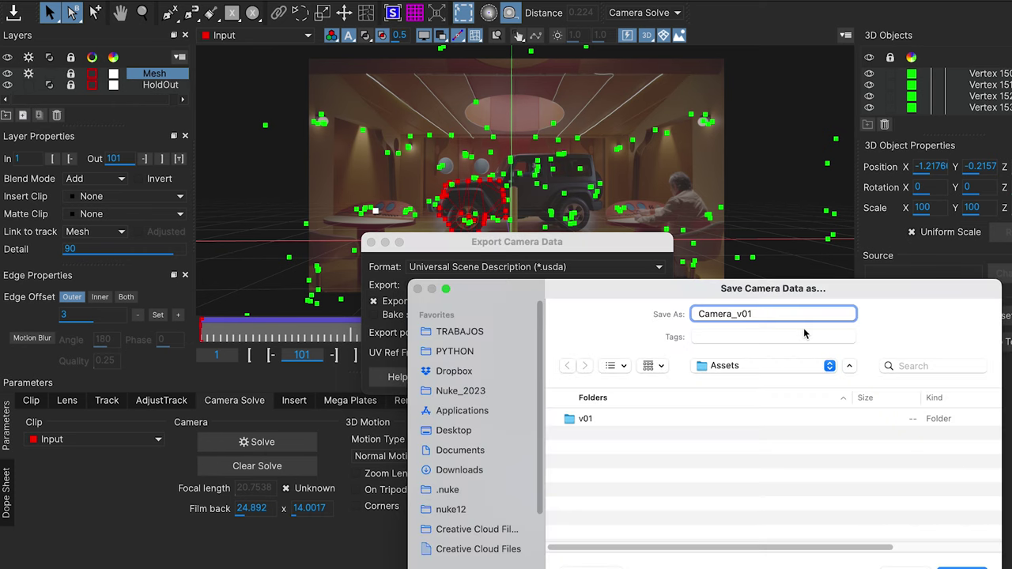
{"action": "key", "text": "Return"}
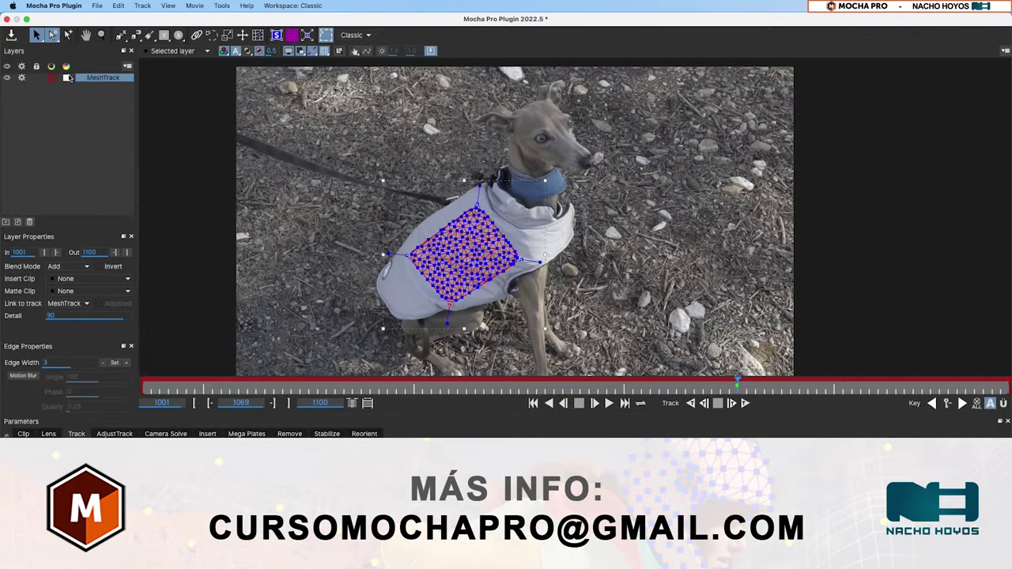
{"action": "left_click", "coordinate": [67, 78]}
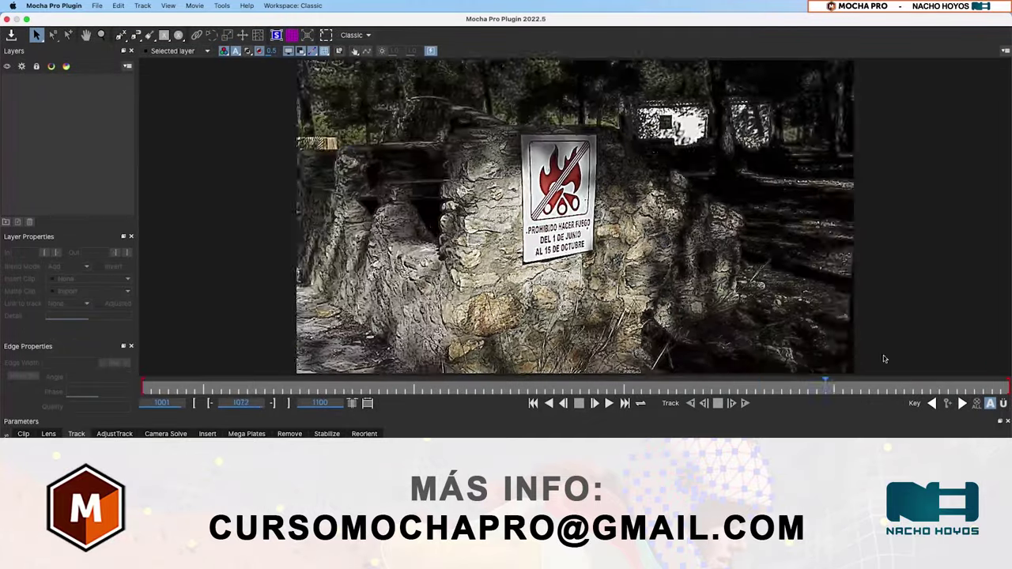
{"action": "scroll", "coordinate": [607, 175], "scroll_direction": "up", "scroll_amount": 3}
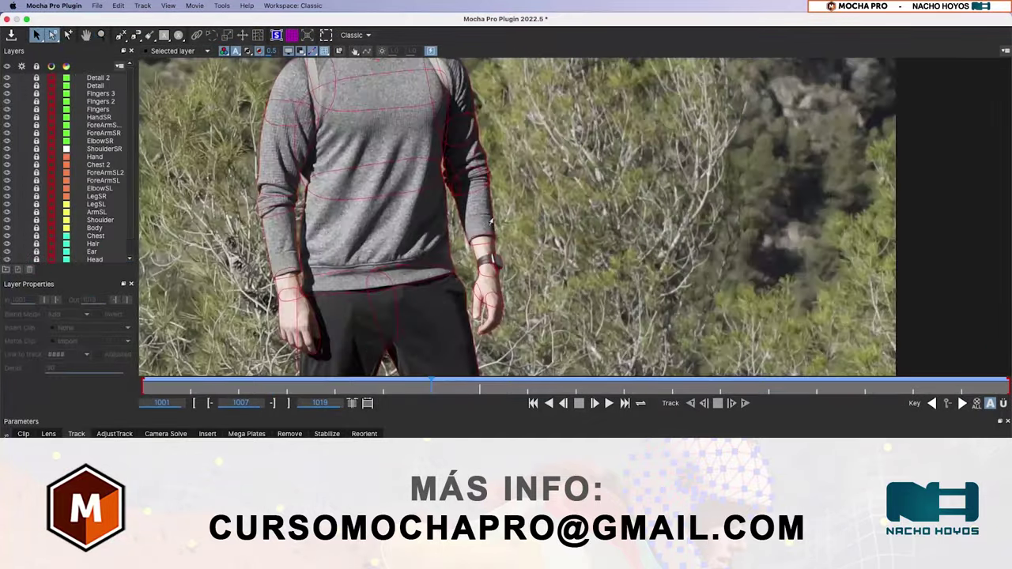
{"action": "left_click", "coordinate": [528, 215]}
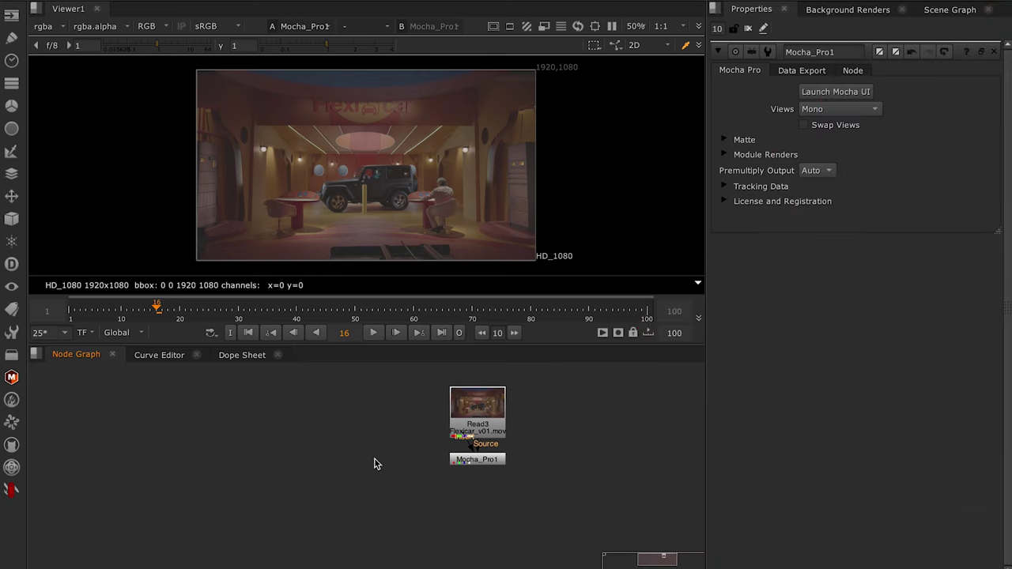
Step: Create a ReadGeo node loading Camera_v01.usda as a single all-in-one node
{"action": "key", "text": "Tab"}
{"action": "type", "text": "readg"}
{"action": "key", "text": "Down"}
{"action": "key", "text": "Return"}
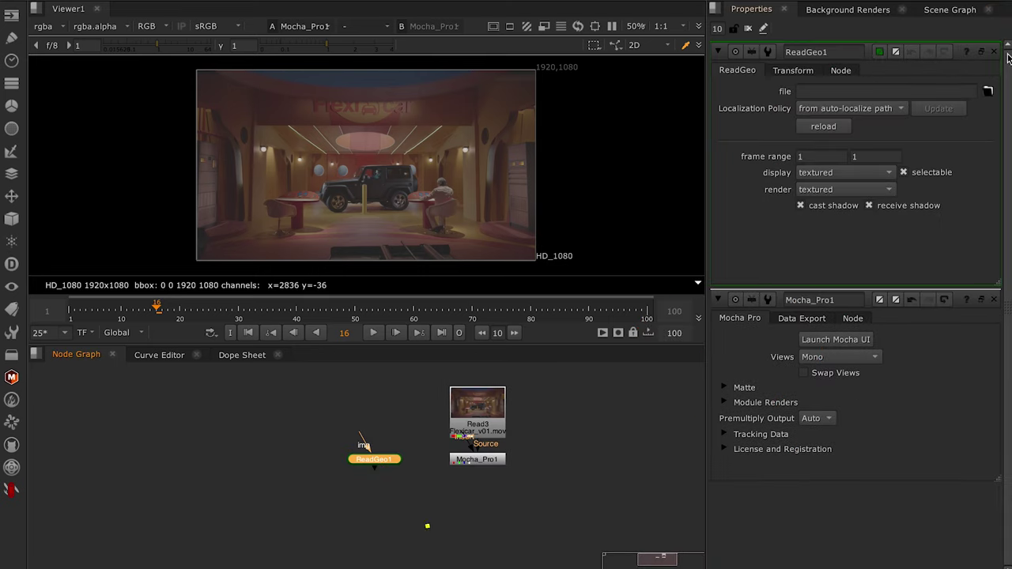
{"action": "left_click", "coordinate": [992, 52], "text": "ctrl"}
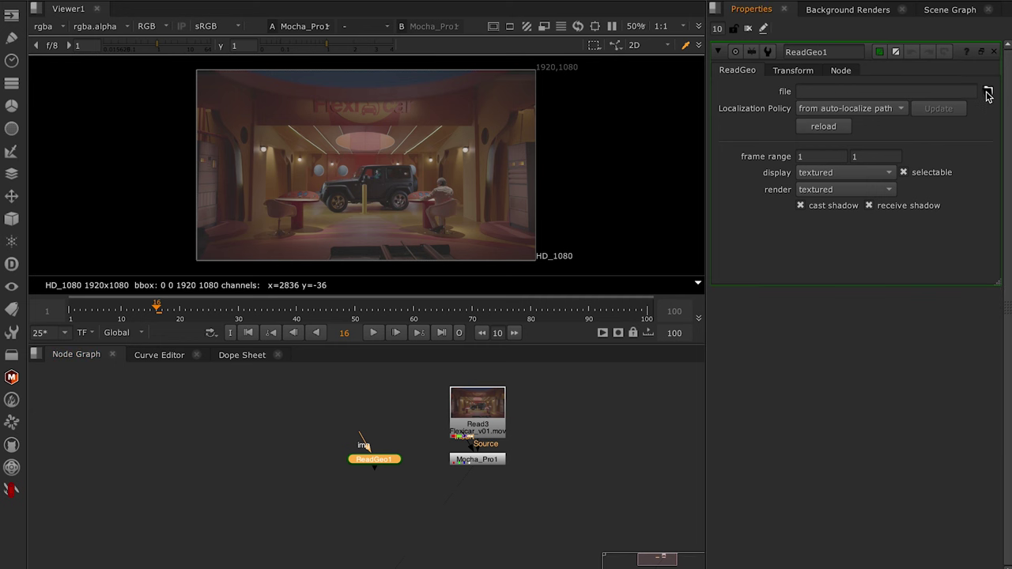
{"action": "left_click", "coordinate": [986, 91]}
{"action": "double_click", "coordinate": [215, 150]}
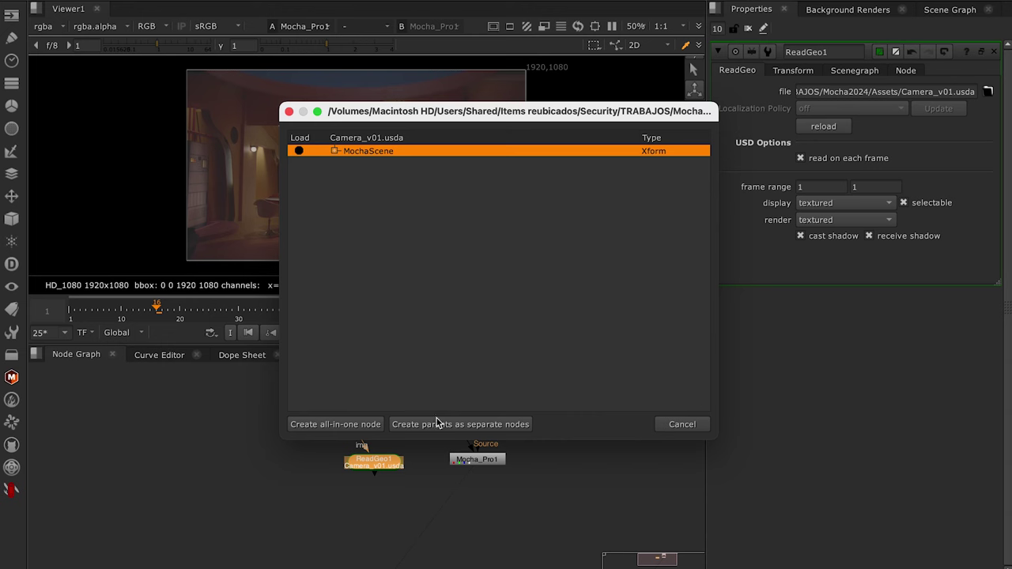
{"action": "left_click", "coordinate": [325, 423]}
Step: Add a Camera node and load its data from Camera_v01.usda
{"action": "left_click", "coordinate": [290, 477]}
{"action": "key", "text": "Tab"}
{"action": "type", "text": "camera"}
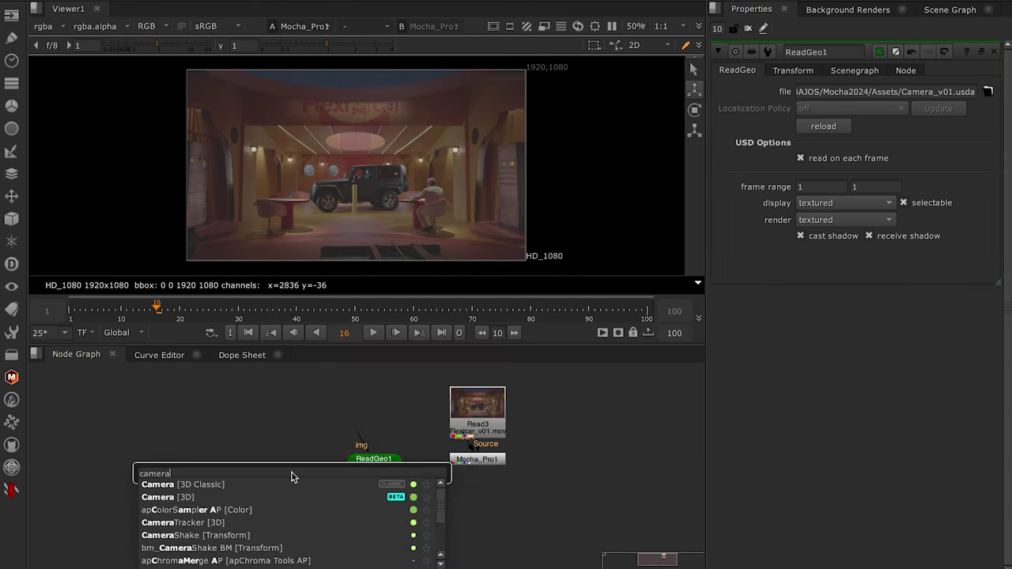
{"action": "key", "text": "Return"}
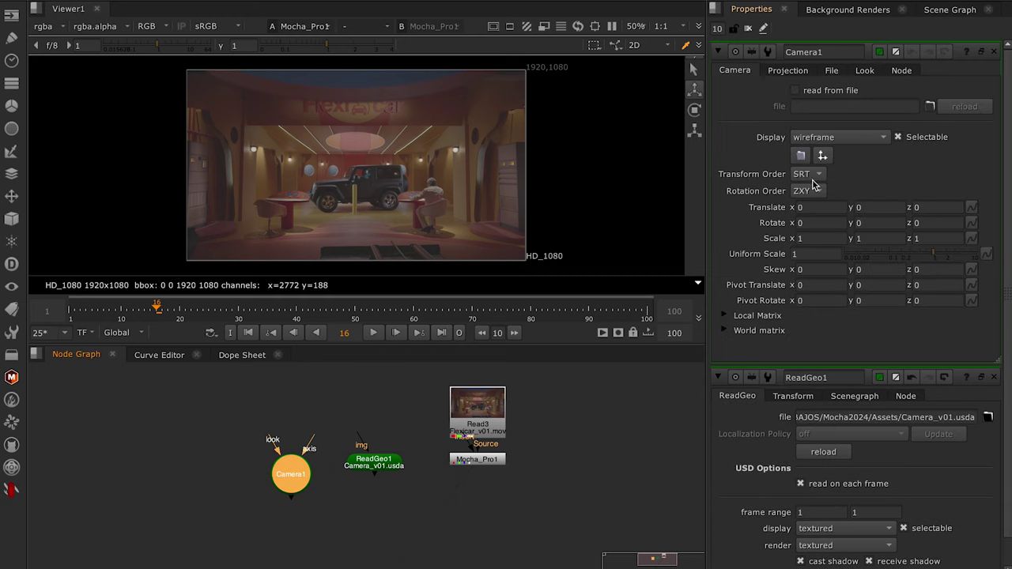
{"action": "left_click", "coordinate": [810, 92]}
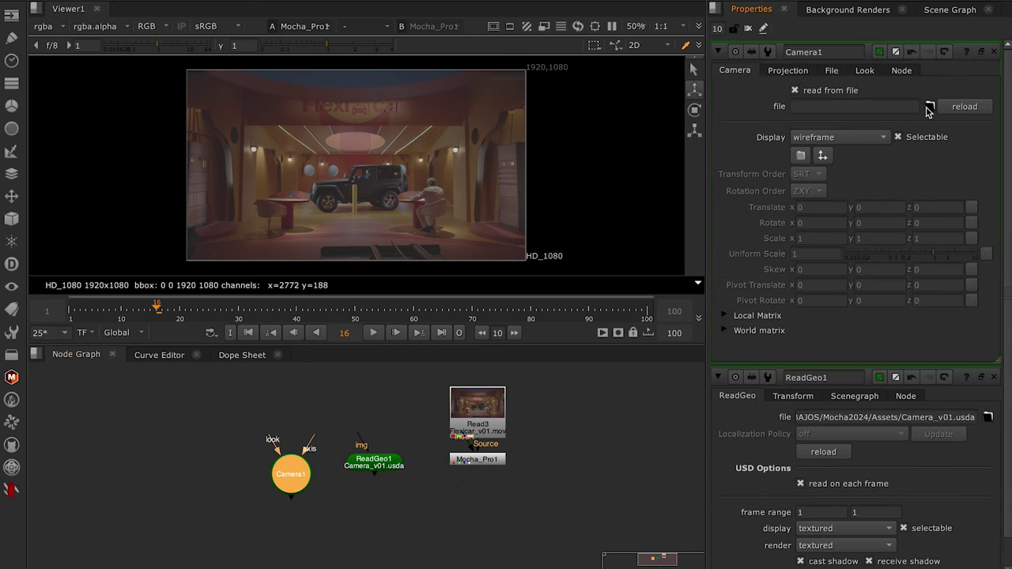
{"action": "left_click", "coordinate": [930, 107]}
{"action": "double_click", "coordinate": [274, 144]}
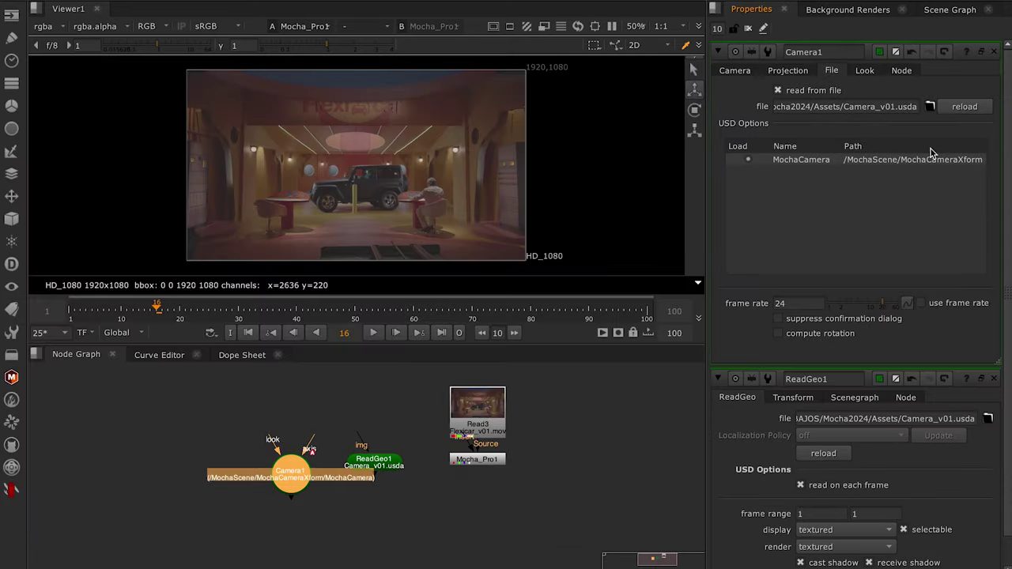
{"action": "left_click", "coordinate": [806, 92]}
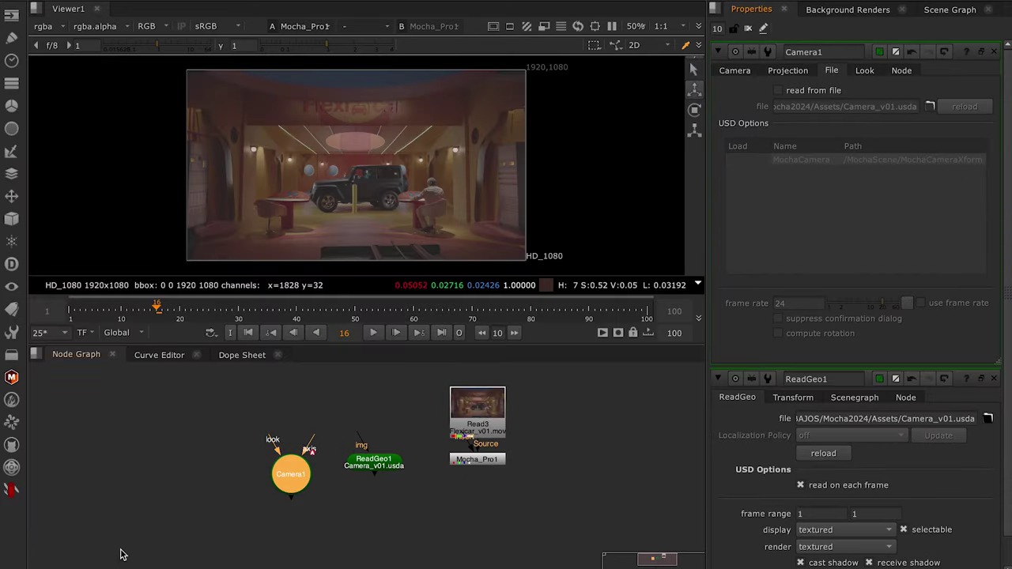
Step: Add ScanlineRender1 with ReadGeo1 as scene, Camera1 as camera and Read3 as background
{"action": "key", "text": "Tab"}
{"action": "type", "text": "scan"}
{"action": "key", "text": "Down"}
{"action": "key", "text": "Return"}
{"action": "left_click_drag", "start_coordinate": [340, 505], "coordinate": [373, 468]}
{"action": "left_click_drag", "start_coordinate": [325, 509], "coordinate": [294, 477]}
{"action": "left_click_drag", "start_coordinate": [352, 511], "coordinate": [475, 419]}
{"action": "mouse_move", "coordinate": [481, 462]}
{"action": "left_mouse_down"}
{"action": "mouse_move", "coordinate": [569, 451]}
{"action": "mouse_move", "coordinate": [581, 436]}
{"action": "left_mouse_up"}
{"action": "left_click_drag", "start_coordinate": [359, 529], "coordinate": [387, 536]}
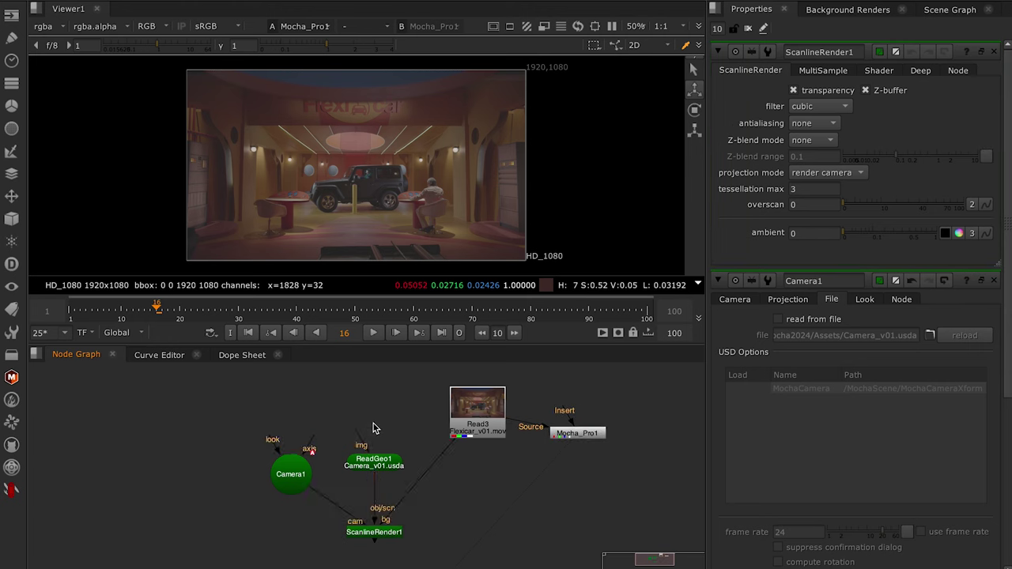
Step: Create a Constant colour node set to yellow
{"action": "key", "text": "Tab"}
{"action": "type", "text": "const"}
{"action": "key", "text": "Return"}
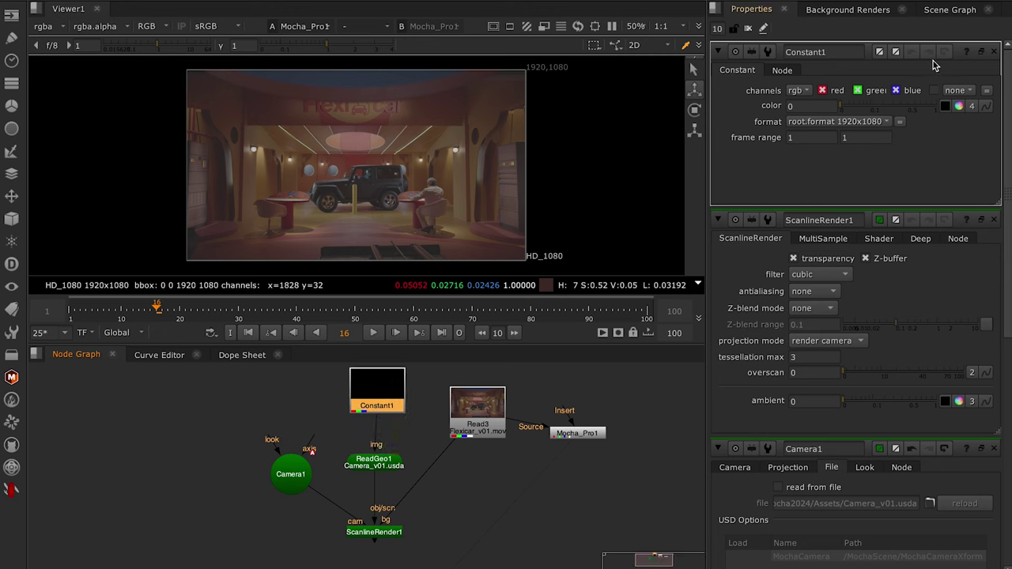
{"action": "left_click", "coordinate": [966, 108]}
{"action": "left_click_drag", "start_coordinate": [946, 123], "coordinate": [959, 140]}
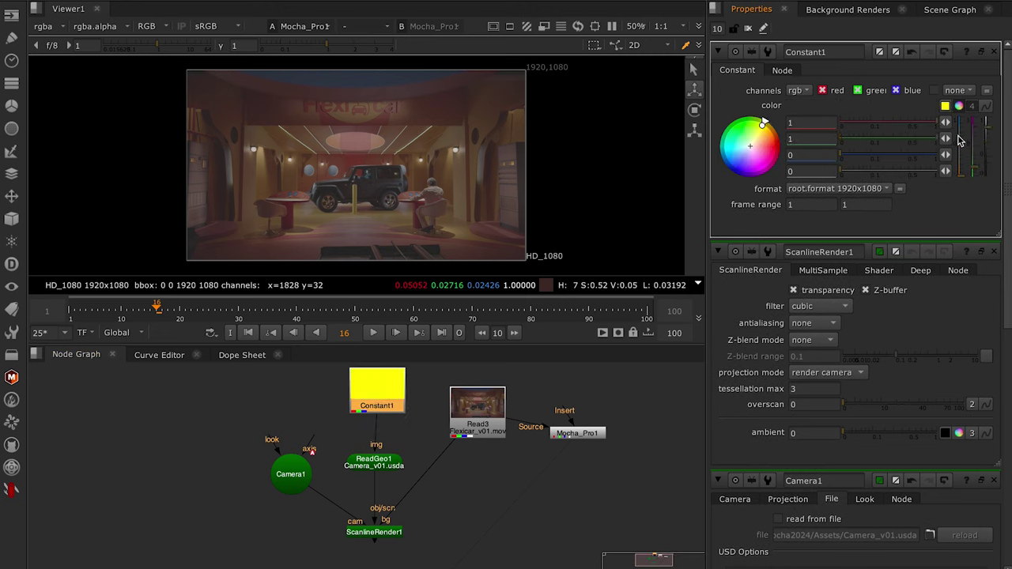
Step: View ScanlineRender1's output at frames 80, 15, 92 and 32, then select ReadGeo1
{"action": "left_click", "coordinate": [373, 532]}
{"action": "key", "text": "1"}
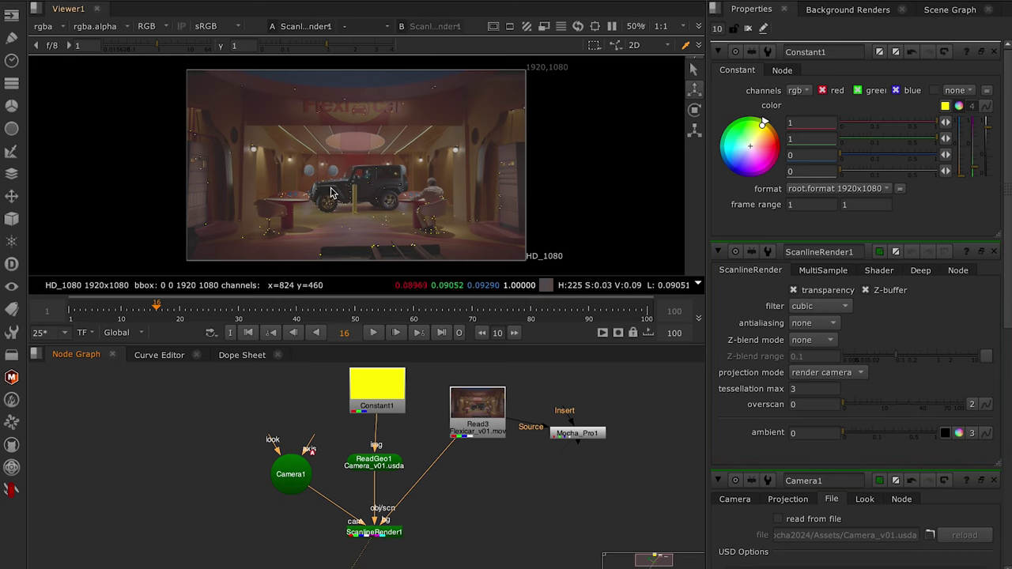
{"action": "left_click_drag", "start_coordinate": [241, 309], "coordinate": [531, 310]}
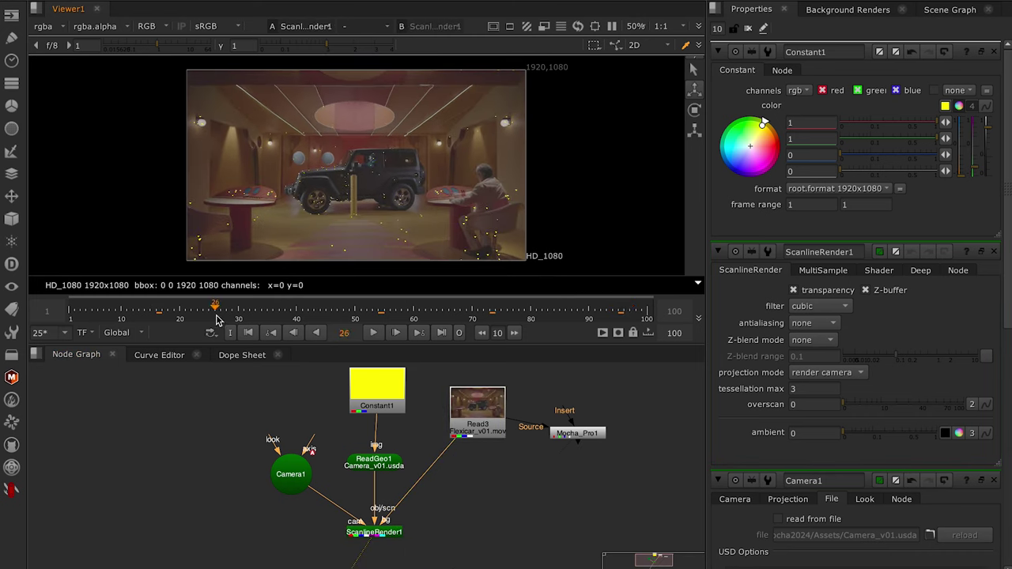
{"action": "left_click", "coordinate": [150, 311]}
{"action": "scroll", "coordinate": [356, 242], "scroll_direction": "up", "scroll_amount": 5}
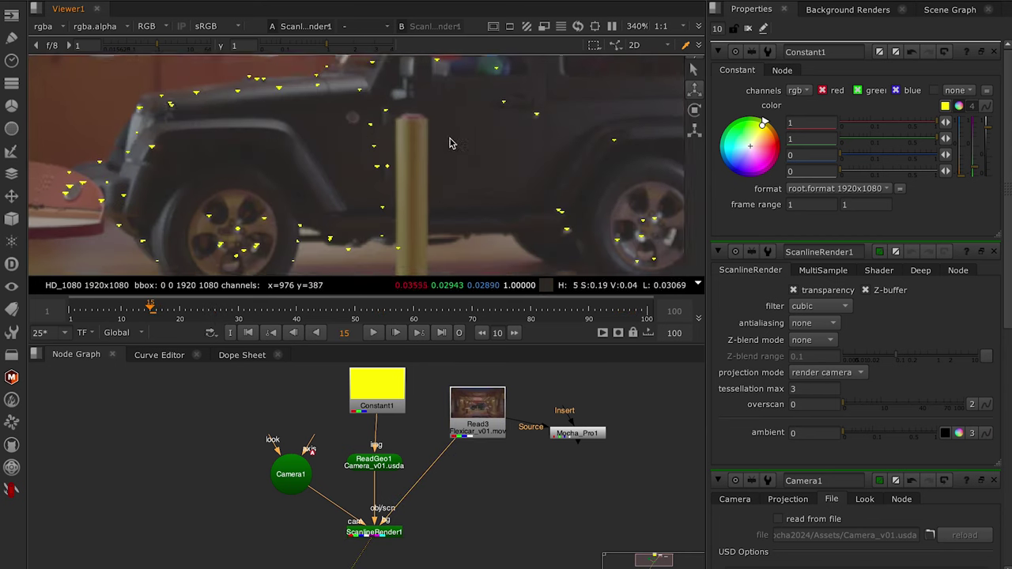
{"action": "scroll", "coordinate": [484, 213], "scroll_direction": "down", "scroll_amount": 4}
{"action": "scroll", "coordinate": [484, 213], "scroll_direction": "up", "scroll_amount": 5}
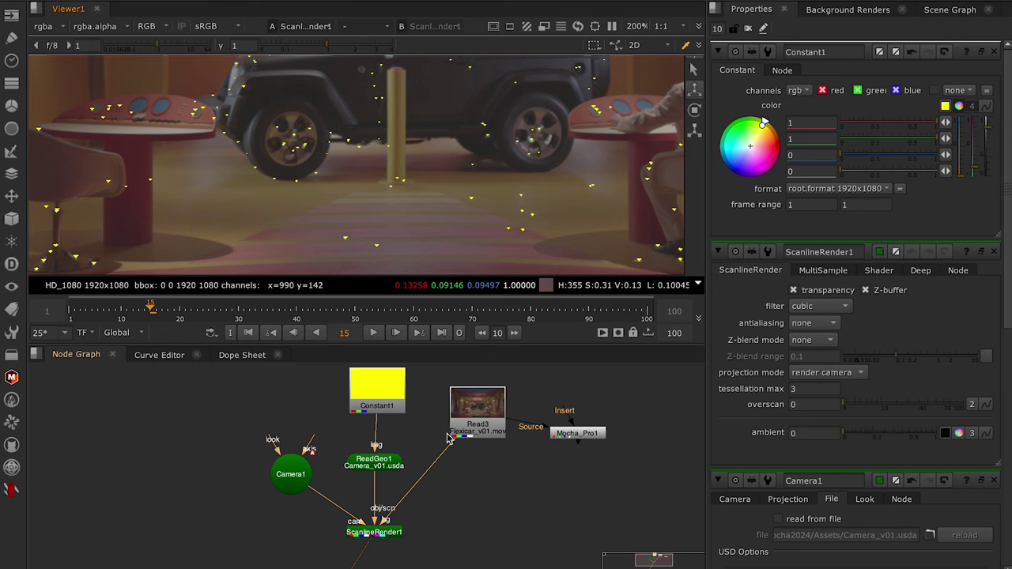
{"action": "scroll", "coordinate": [402, 189], "scroll_direction": "down", "scroll_amount": 8}
{"action": "scroll", "coordinate": [393, 180], "scroll_direction": "up", "scroll_amount": 5}
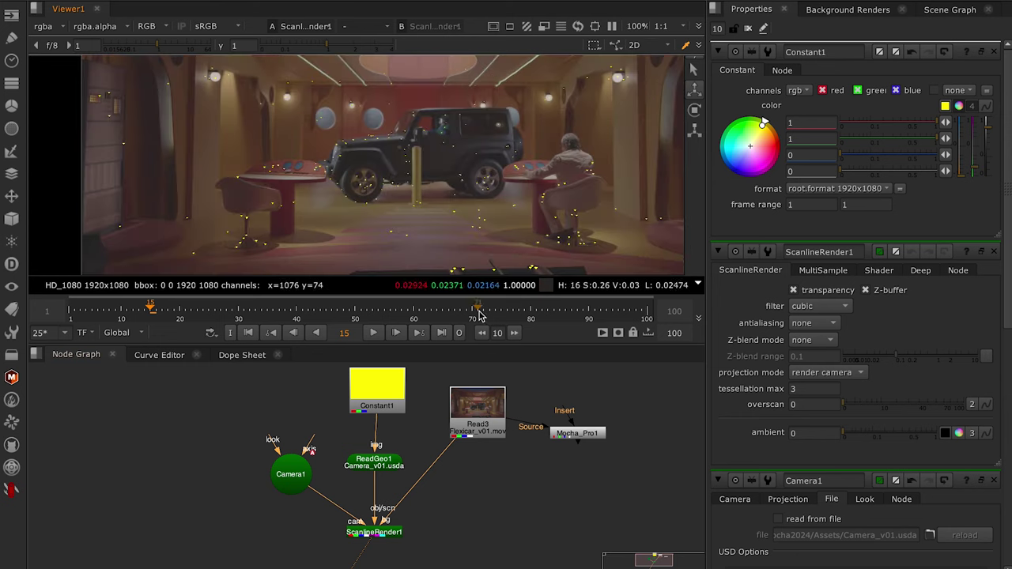
{"action": "left_click_drag", "start_coordinate": [479, 315], "coordinate": [600, 316]}
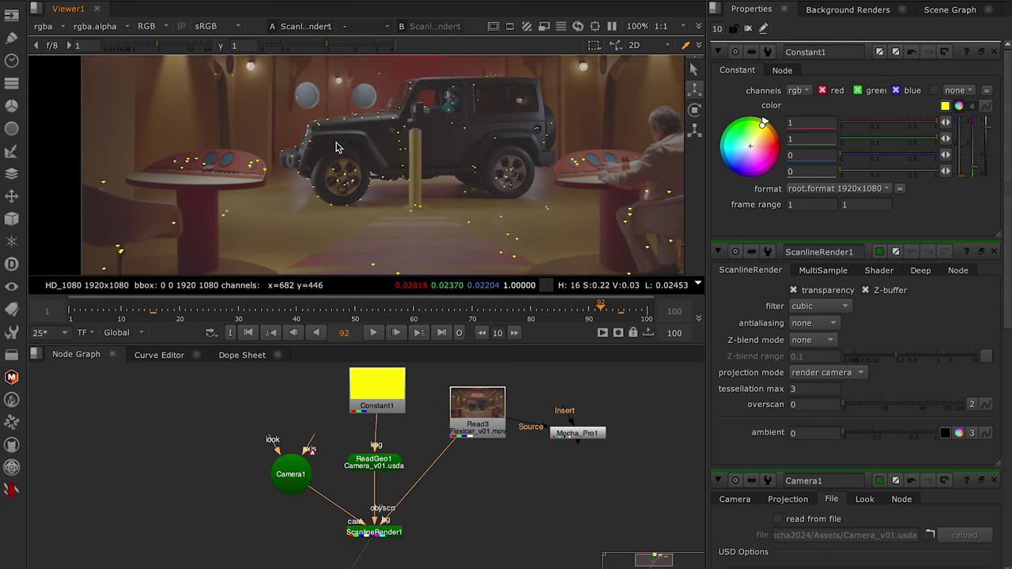
{"action": "left_click", "coordinate": [250, 312]}
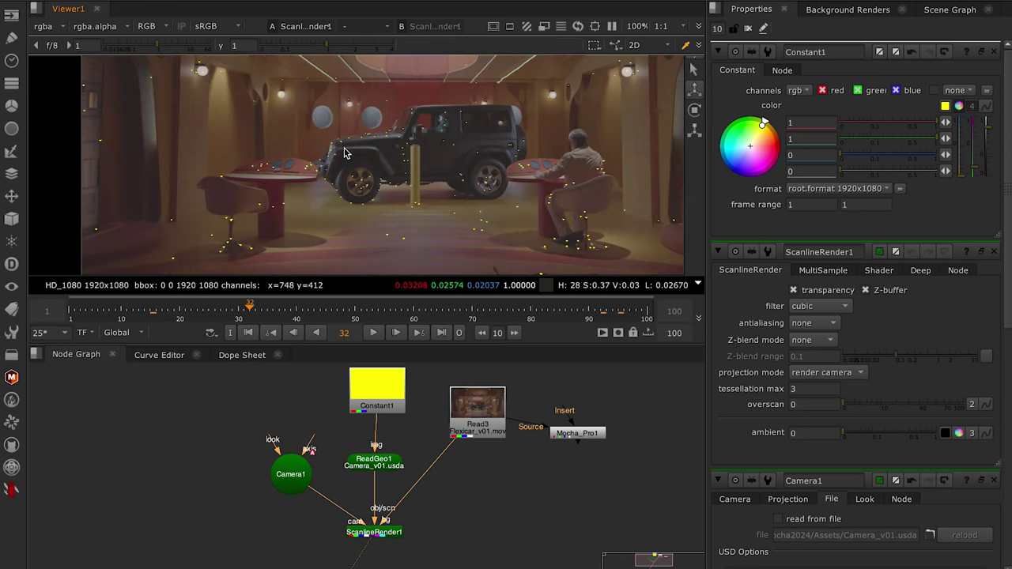
{"action": "left_click_drag", "start_coordinate": [344, 153], "coordinate": [401, 144]}
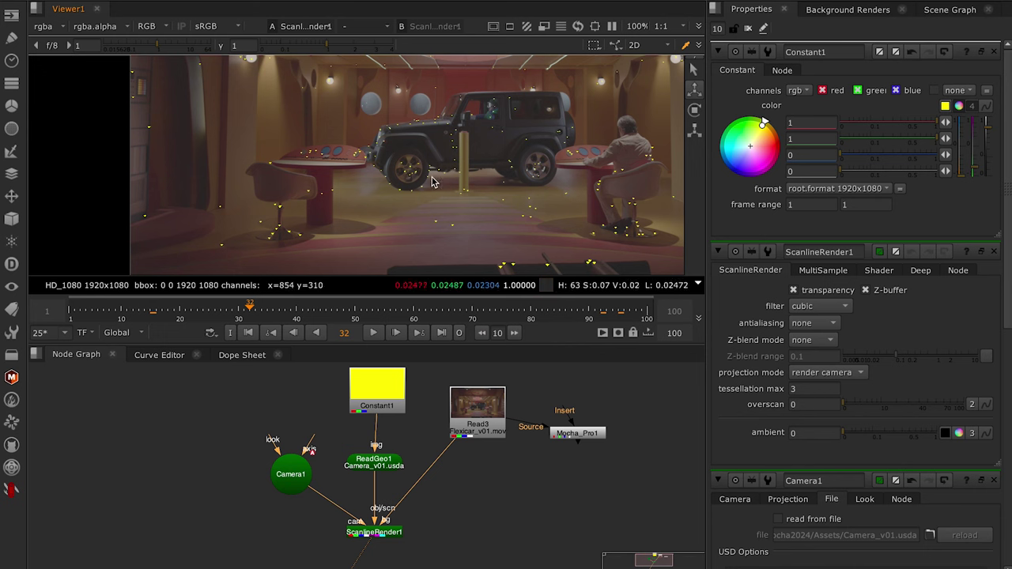
{"action": "left_click", "coordinate": [145, 312]}
Step: In ReadGeo1's Scenegraph, expand MochaScene > SolvedFeatures1 and select only feature point F154
{"action": "double_click", "coordinate": [374, 462]}
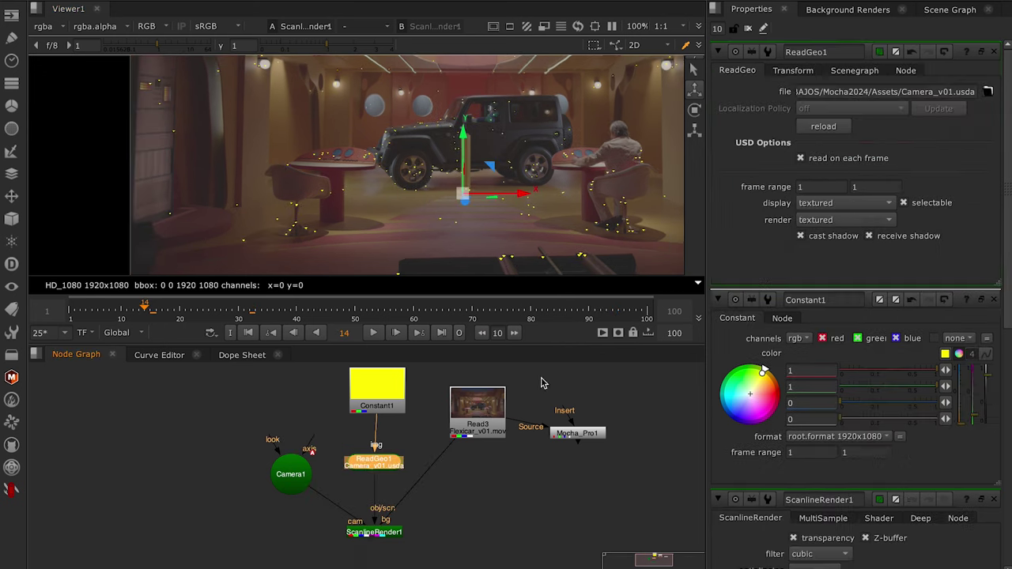
{"action": "left_click", "coordinate": [854, 71]}
{"action": "left_click", "coordinate": [771, 113]}
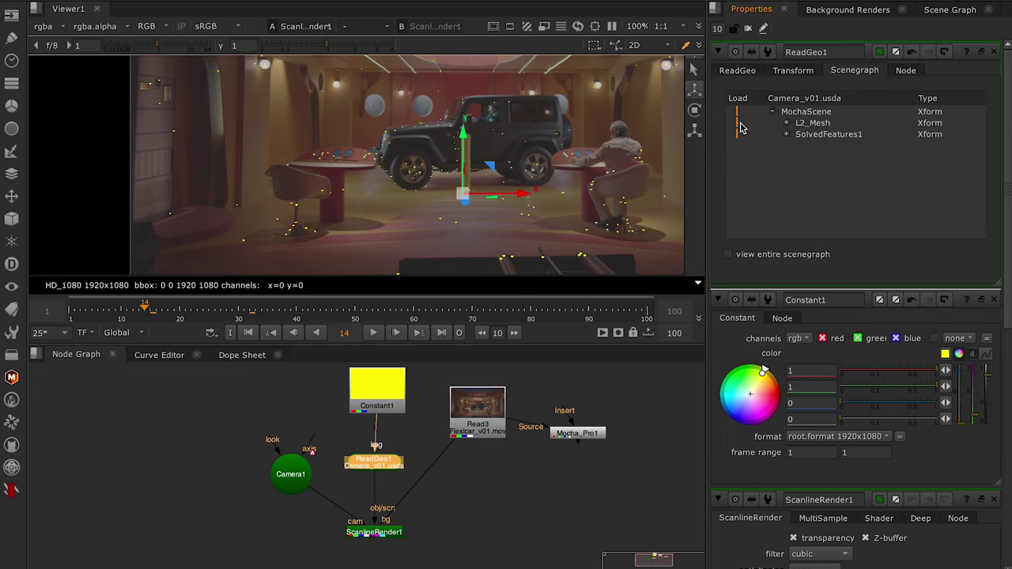
{"action": "left_click", "coordinate": [738, 123]}
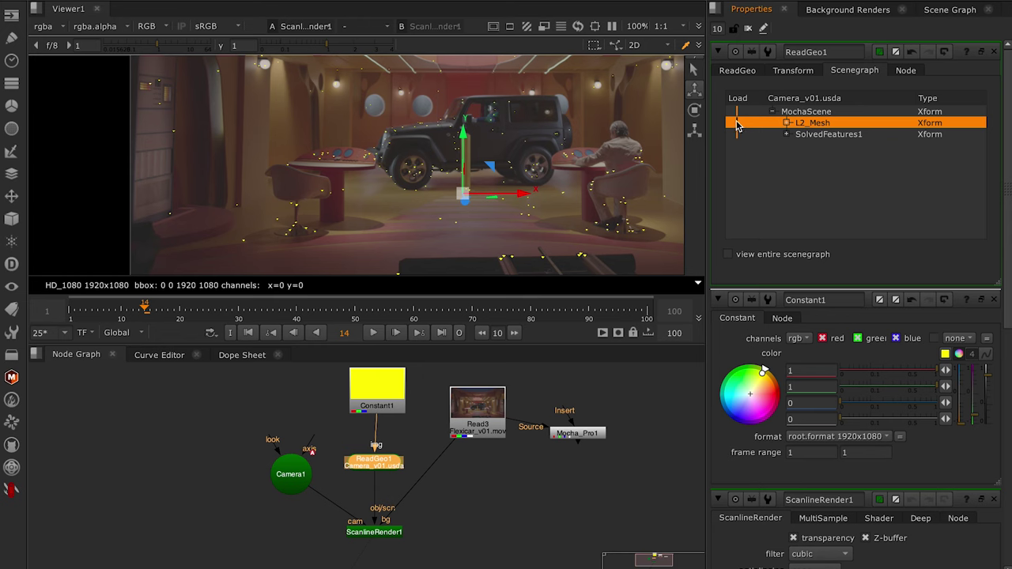
{"action": "left_click", "coordinate": [788, 124]}
{"action": "left_click", "coordinate": [788, 124]}
{"action": "left_click", "coordinate": [739, 135]}
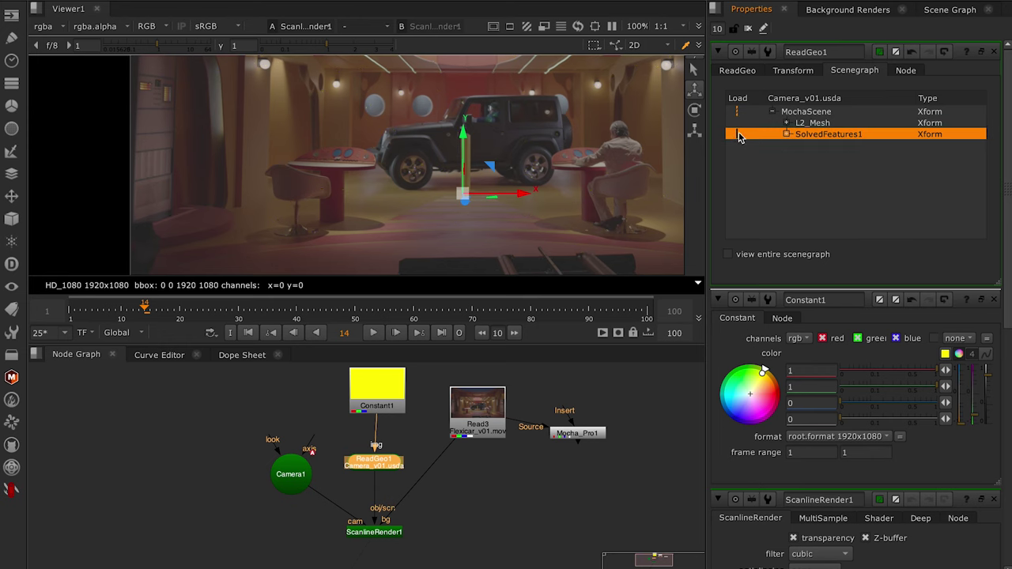
{"action": "left_click", "coordinate": [786, 134]}
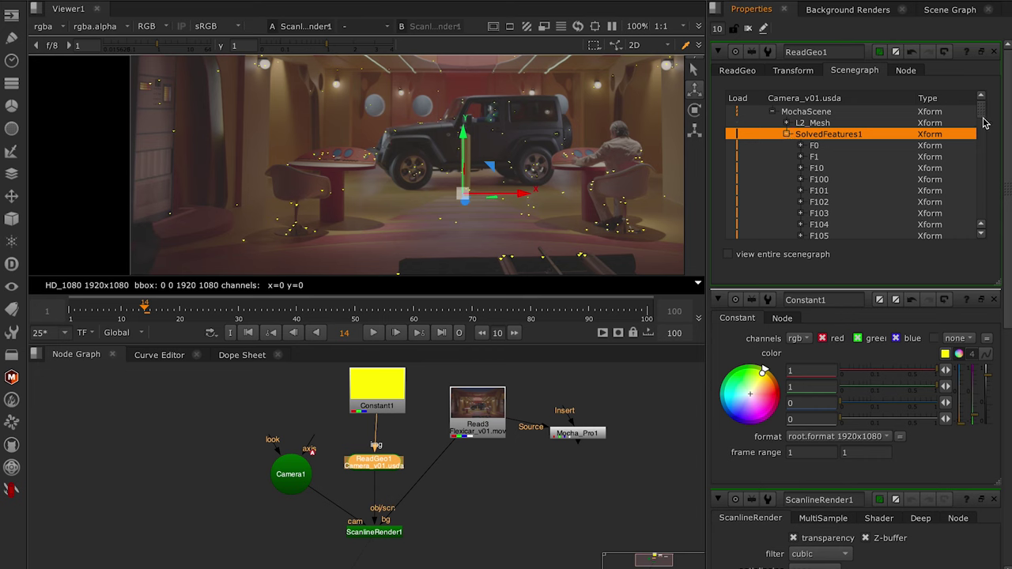
{"action": "left_click_drag", "start_coordinate": [984, 117], "coordinate": [986, 149]}
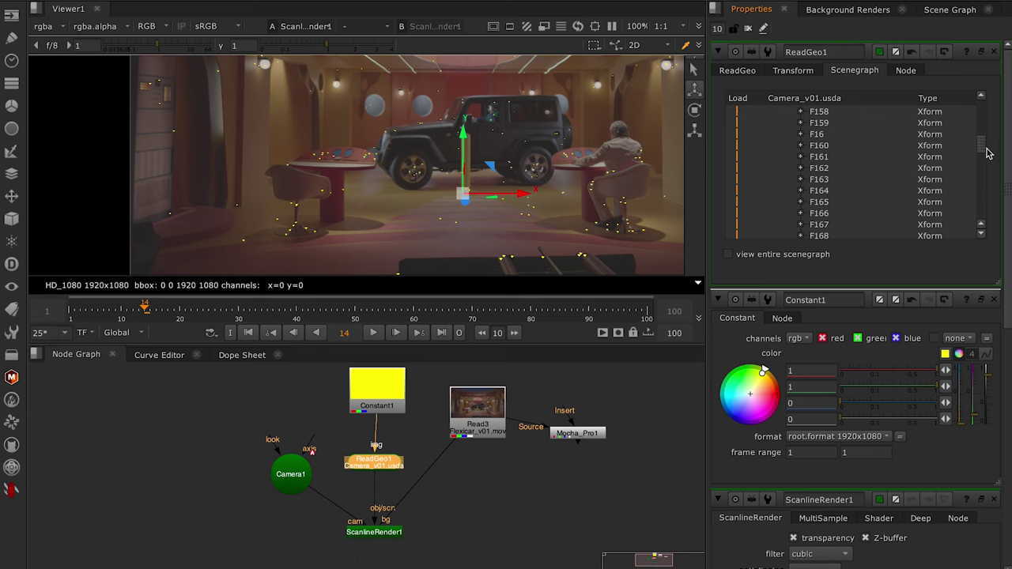
{"action": "left_click", "coordinate": [738, 136]}
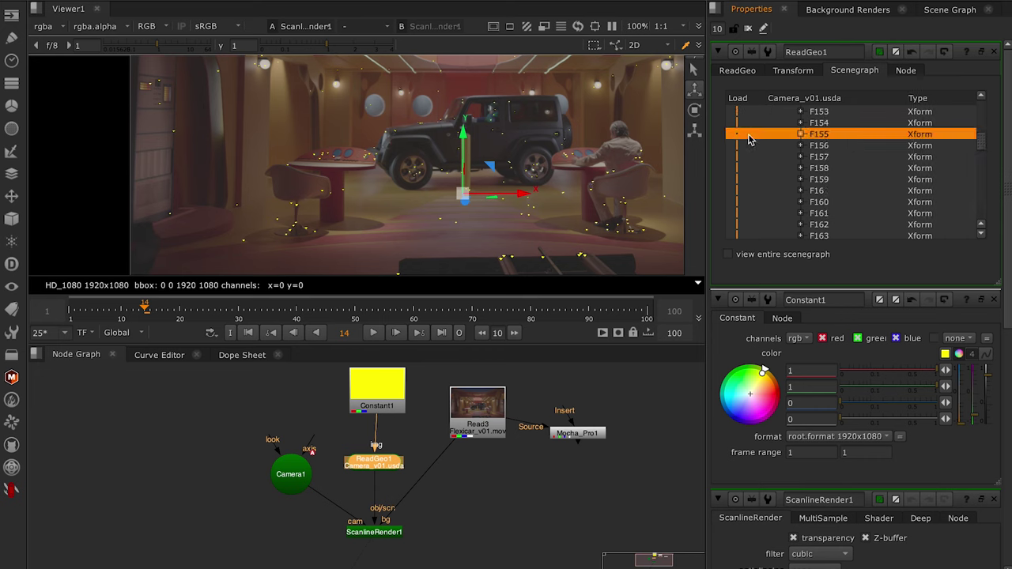
{"action": "left_click", "coordinate": [748, 140]}
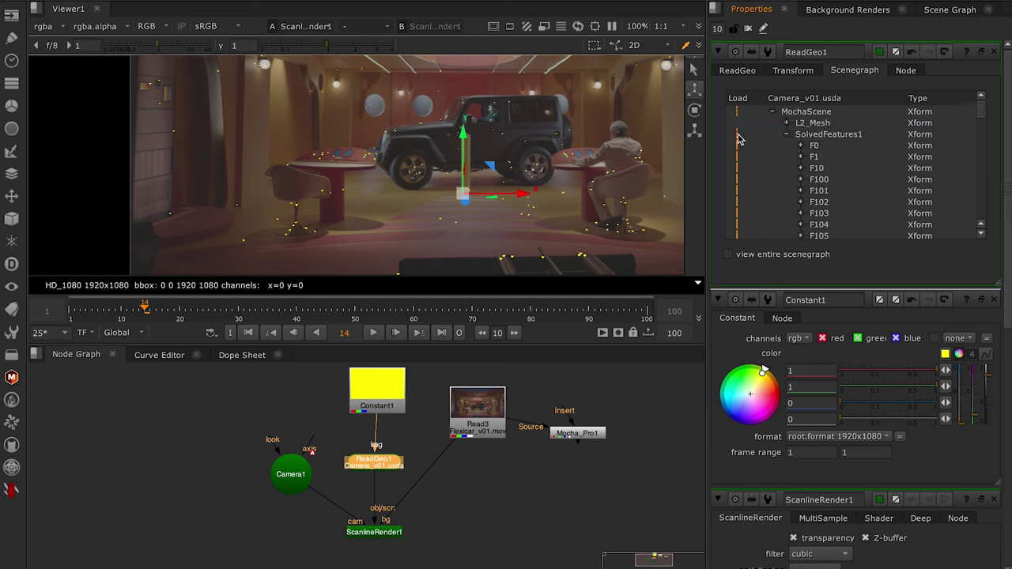
{"action": "left_click", "coordinate": [738, 136]}
{"action": "scroll", "coordinate": [769, 166], "scroll_direction": "down", "scroll_amount": 10}
{"action": "scroll", "coordinate": [767, 178], "scroll_direction": "down", "scroll_amount": 1}
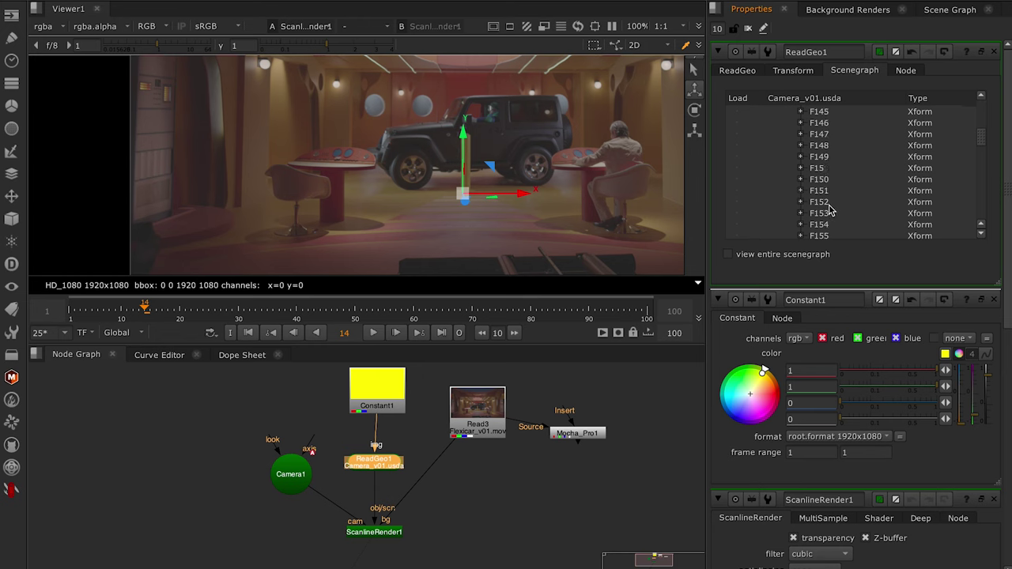
{"action": "left_click", "coordinate": [819, 212]}
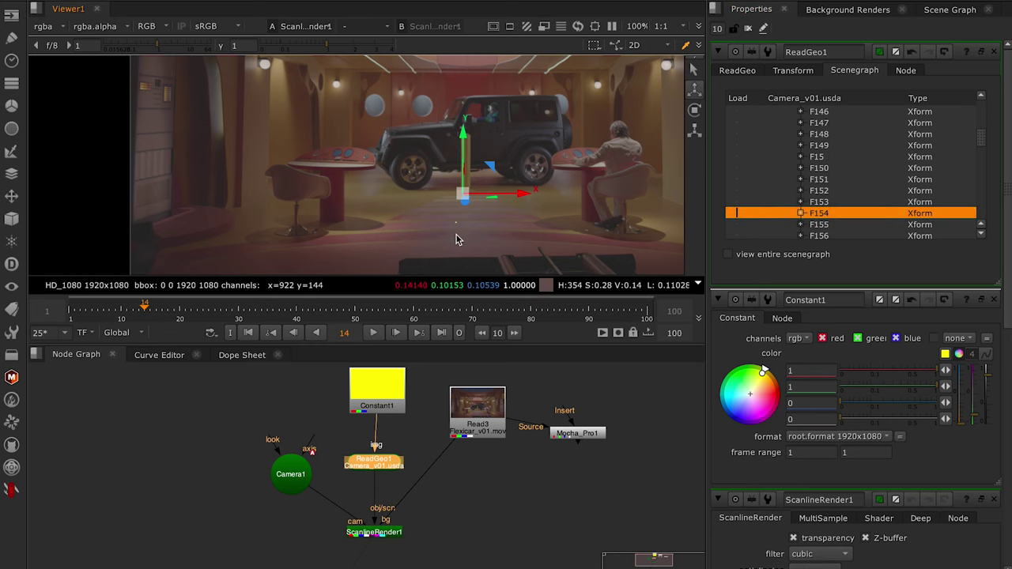
{"action": "scroll", "coordinate": [467, 229], "scroll_direction": "up", "scroll_amount": 8}
{"action": "scroll", "coordinate": [471, 220], "scroll_direction": "down", "scroll_amount": 4}
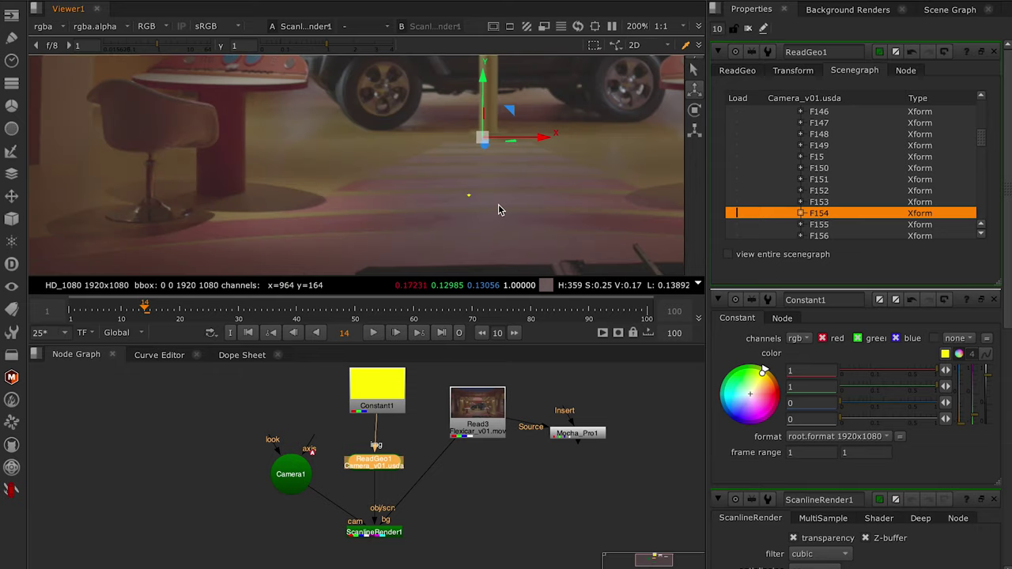
Step: In the 3D viewer, switch to vertex selection and marquee-select the solved floor point
{"action": "key", "text": "Tab"}
{"action": "scroll", "coordinate": [324, 241], "scroll_direction": "up", "scroll_amount": 3}
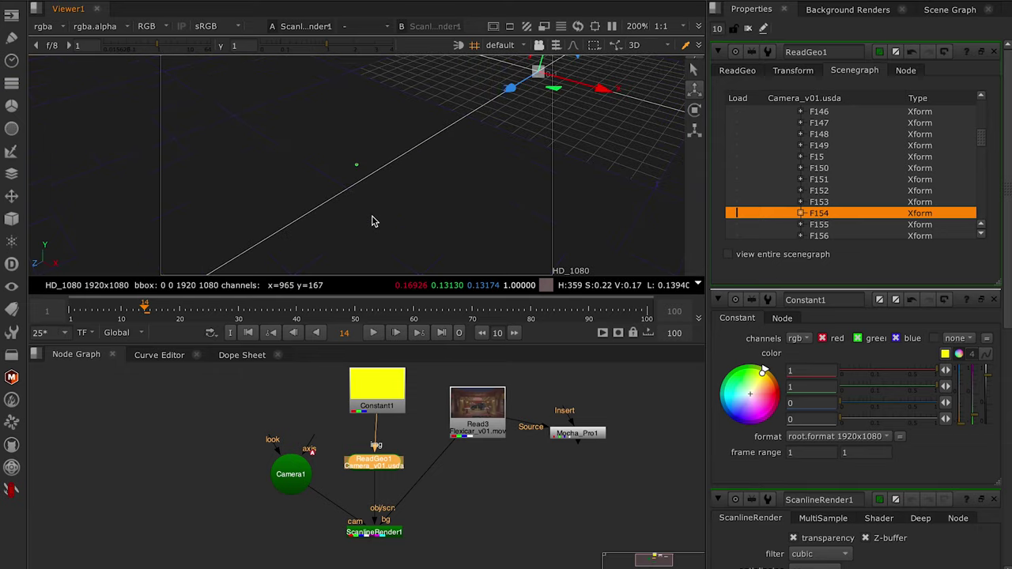
{"action": "left_click", "coordinate": [403, 150]}
{"action": "left_click", "coordinate": [559, 45]}
{"action": "left_click", "coordinate": [589, 63]}
{"action": "left_click_drag", "start_coordinate": [423, 127], "coordinate": [291, 180]}
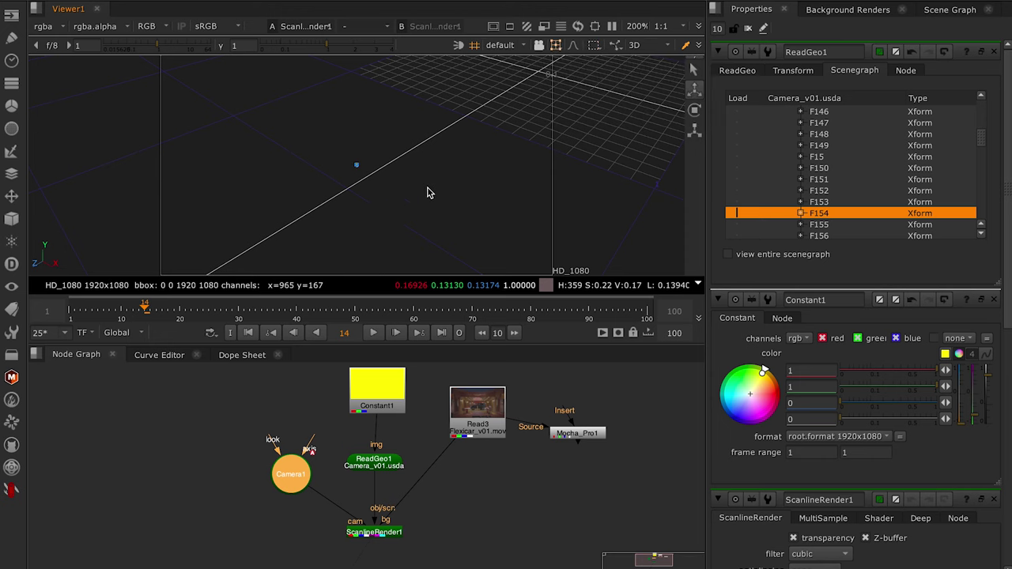
{"action": "key", "text": "Tab"}
Step: Create a Card and snap it to the selected point's position
{"action": "left_click", "coordinate": [514, 498]}
{"action": "key", "text": "Tab"}
{"action": "type", "text": "ca"}
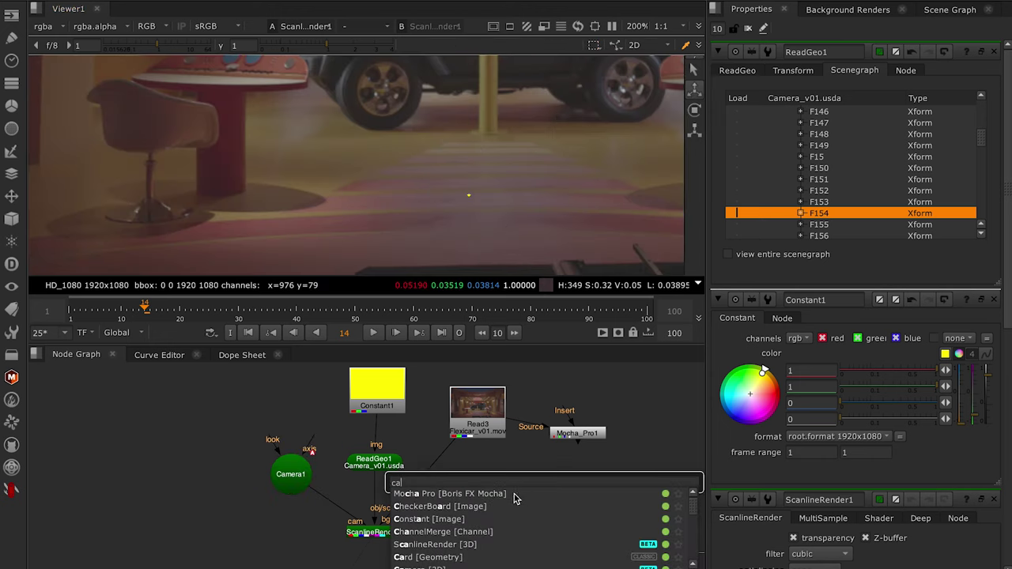
{"action": "type", "text": "rd [Geometry"}
{"action": "left_click", "coordinate": [444, 493]}
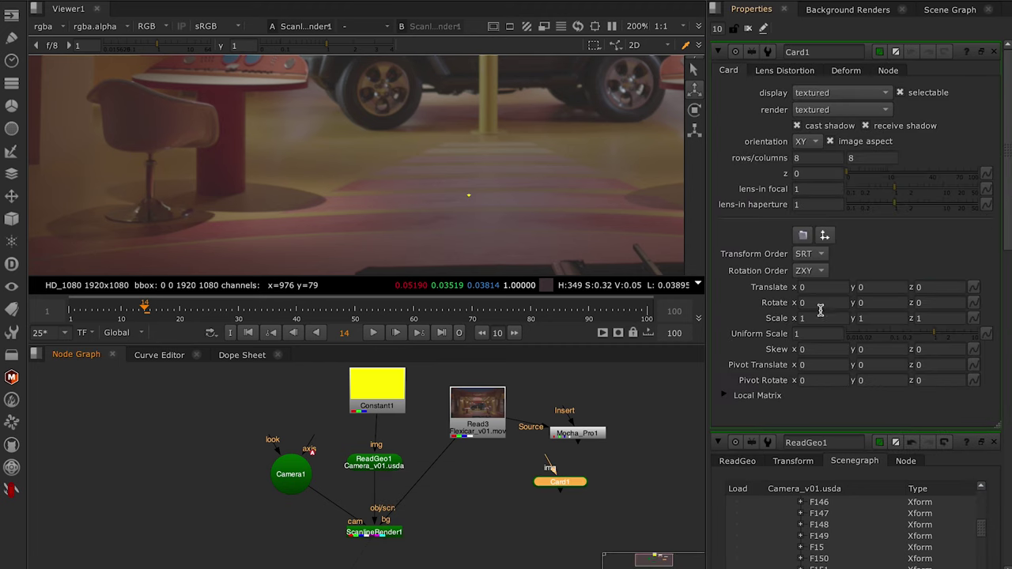
{"action": "left_click", "coordinate": [825, 237]}
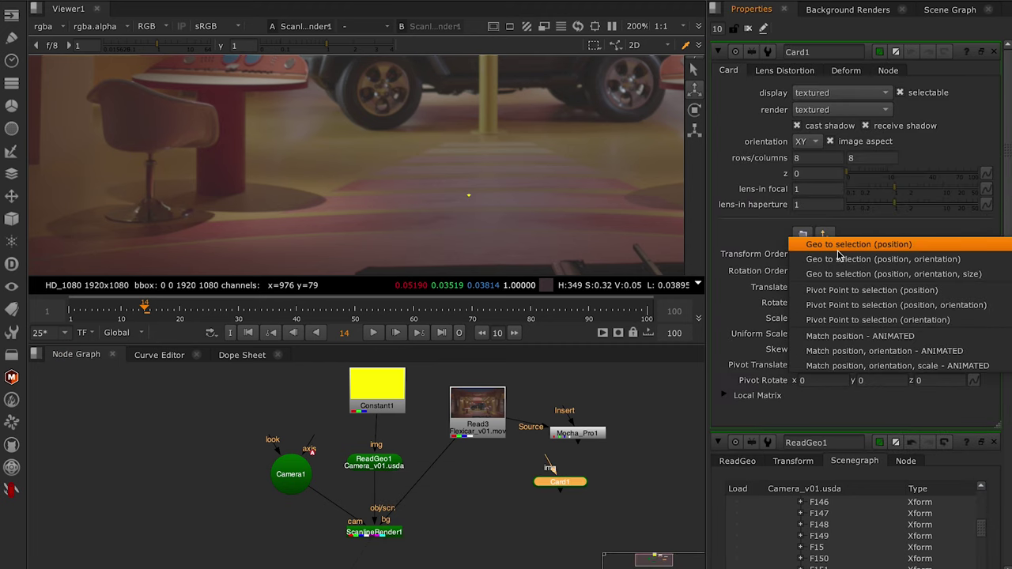
{"action": "left_click", "coordinate": [840, 247]}
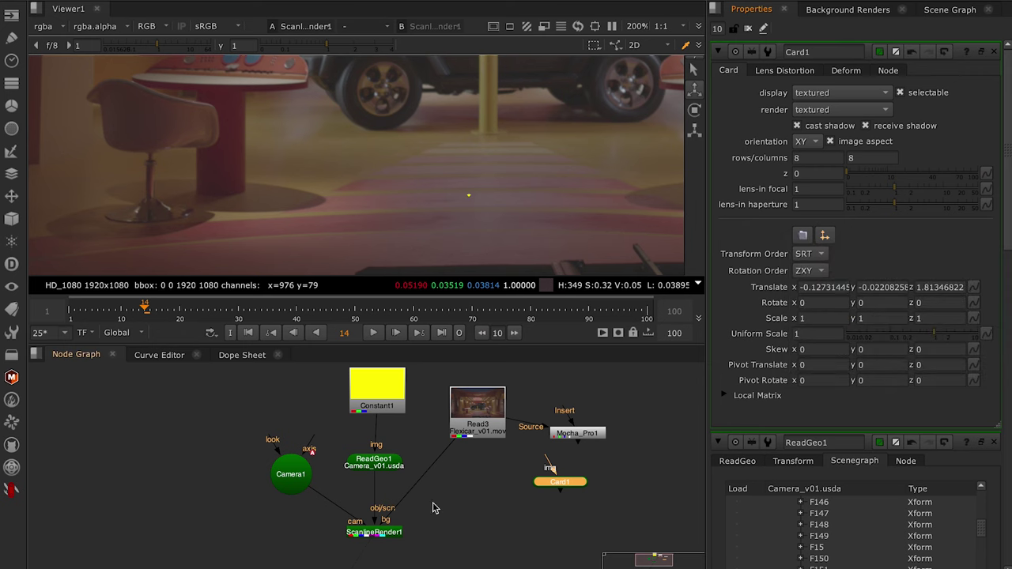
Step: Add a classic Scene node and place it above ScanlineRender1
{"action": "left_click", "coordinate": [302, 523]}
{"action": "key", "text": "Tab"}
{"action": "type", "text": "sc"}
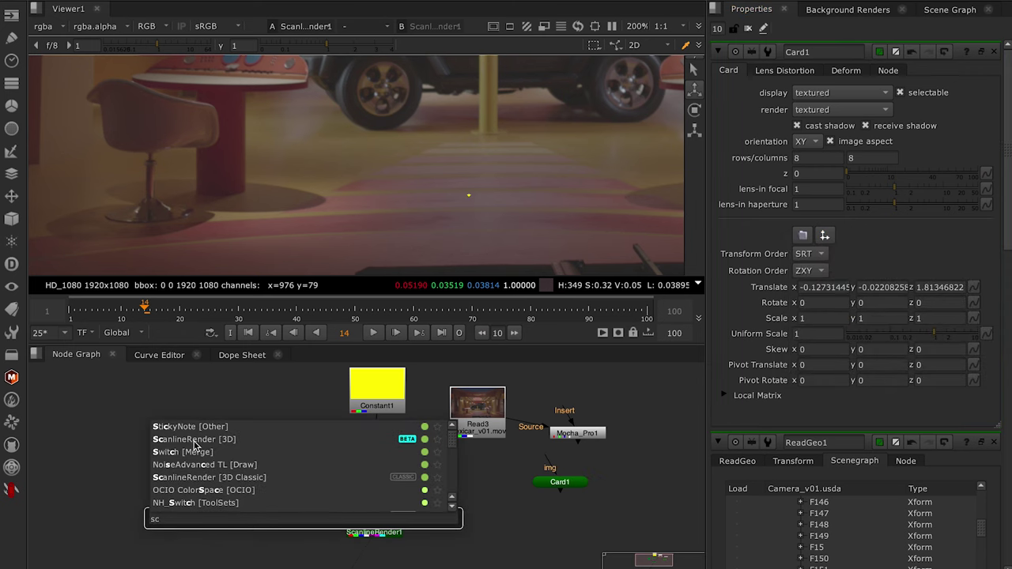
{"action": "type", "text": "een"}
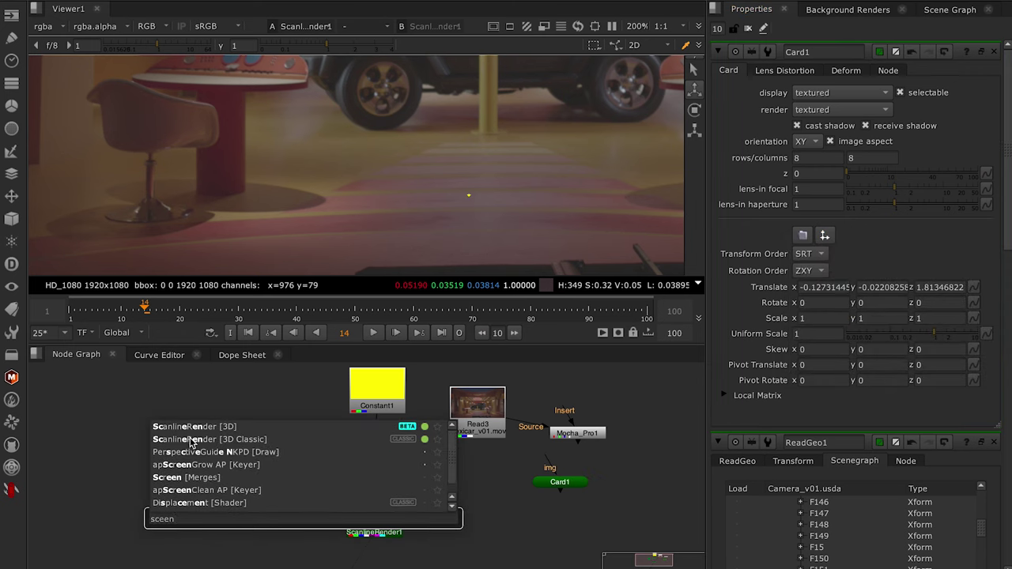
{"action": "key", "text": "BackSpace"}
{"action": "key", "text": "BackSpace"}
{"action": "type", "text": "ne [3D Classic"}
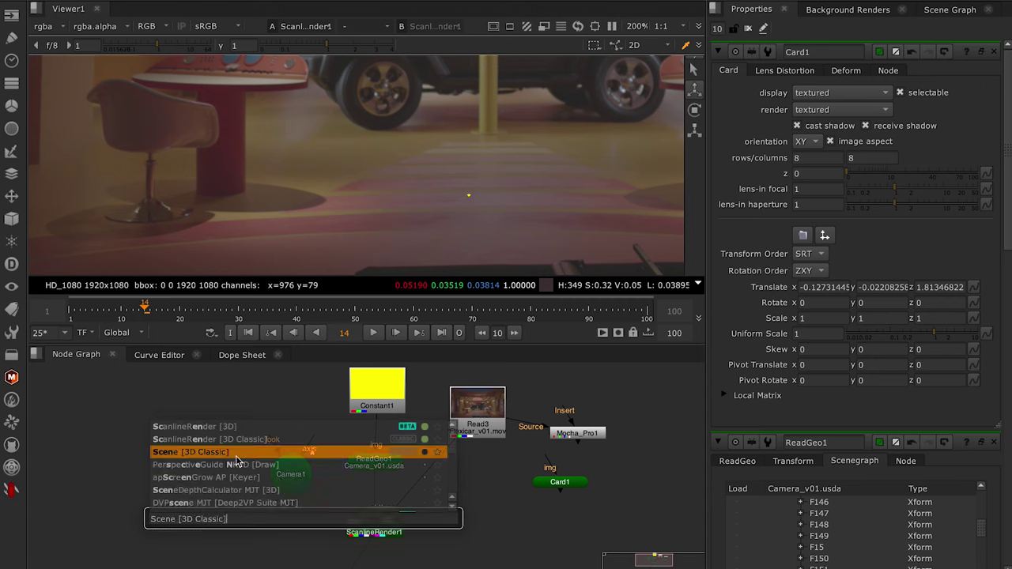
{"action": "left_click", "coordinate": [194, 452]}
{"action": "mouse_move", "coordinate": [305, 515]}
{"action": "left_mouse_down"}
{"action": "mouse_move", "coordinate": [560, 482]}
{"action": "mouse_move", "coordinate": [492, 508]}
{"action": "left_mouse_up"}
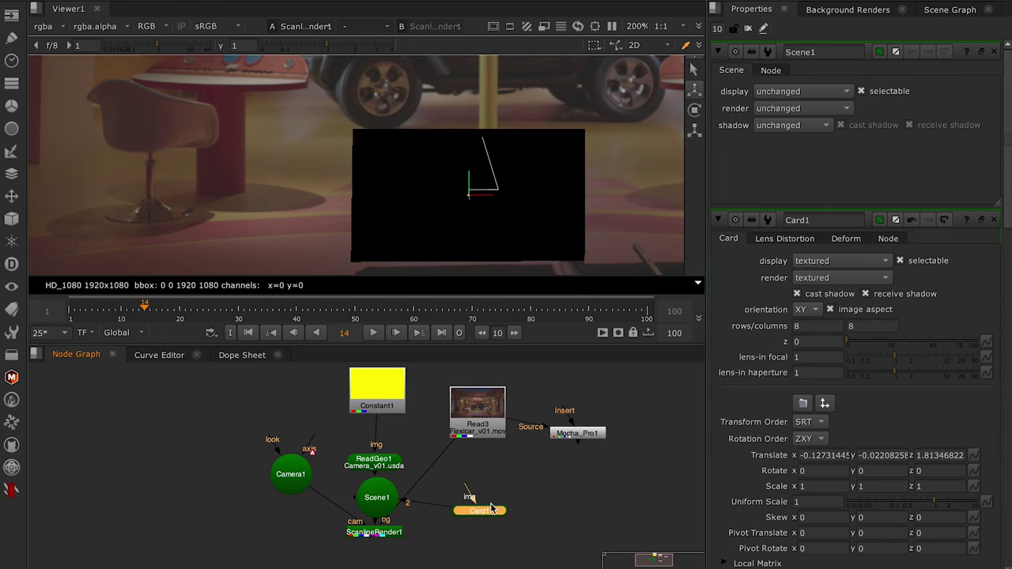
{"action": "left_click", "coordinate": [522, 480]}
{"action": "key", "text": "Tab"}
Step: Add a CheckerBoard node and position it directly above Card1
{"action": "type", "text": "che"}
{"action": "key", "text": "Return"}
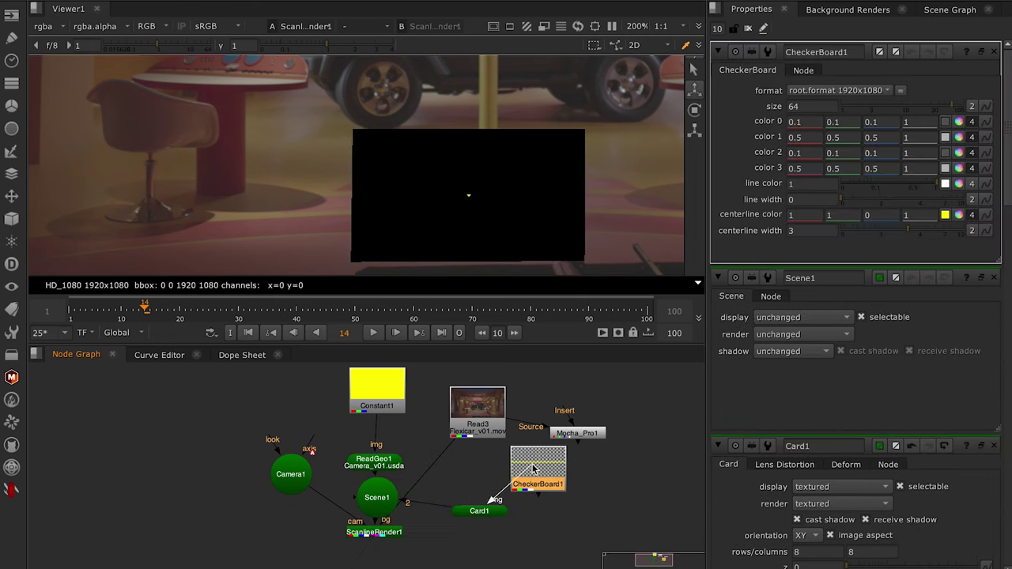
{"action": "left_click_drag", "start_coordinate": [533, 469], "coordinate": [203, 461]}
{"action": "left_click_drag", "start_coordinate": [486, 519], "coordinate": [226, 515]}
{"action": "left_click_drag", "start_coordinate": [199, 463], "coordinate": [212, 432]}
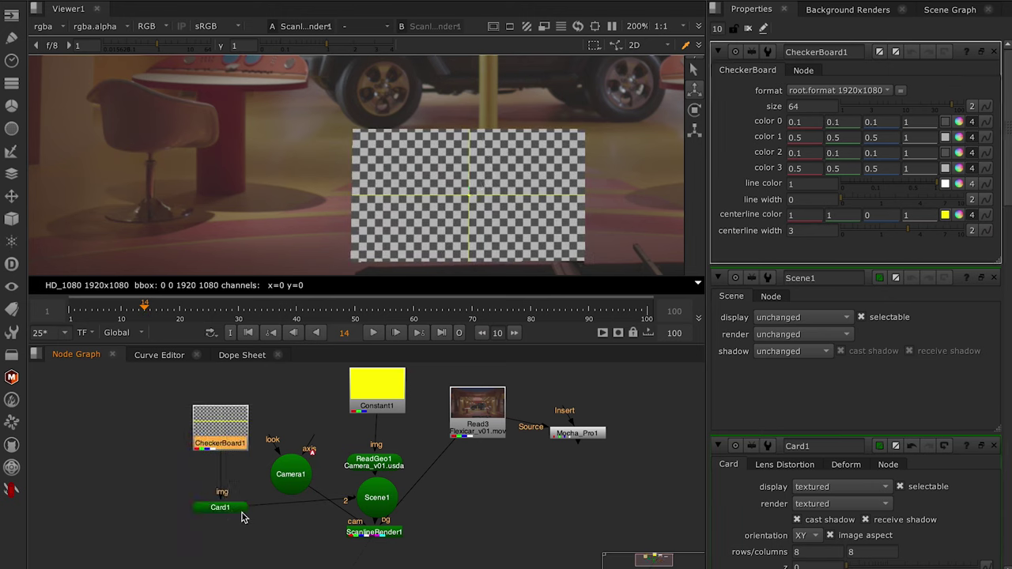
Step: Rotate Card1 90 degrees on X
{"action": "left_click", "coordinate": [224, 509]}
{"action": "left_click", "coordinate": [820, 304]}
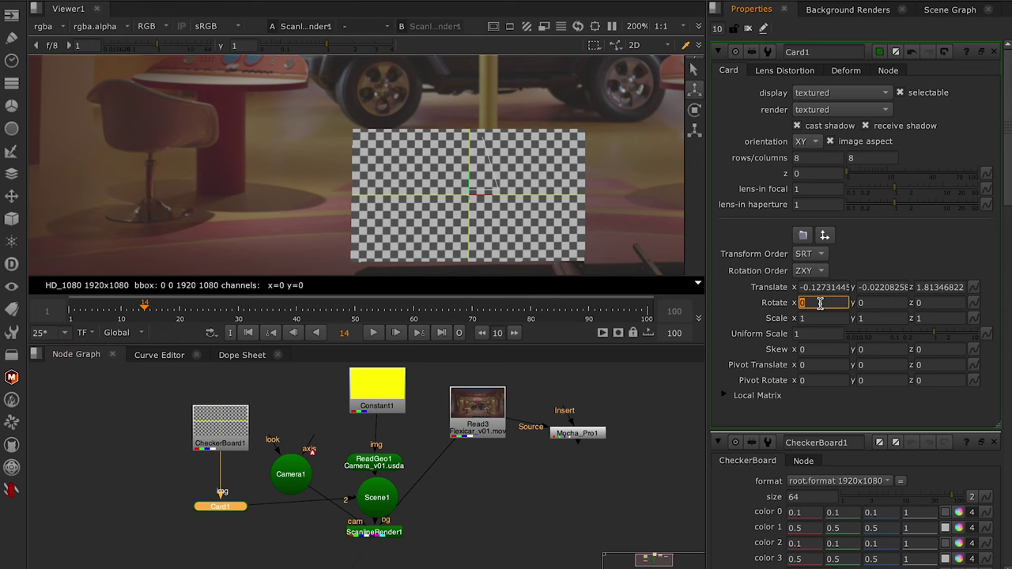
{"action": "type", "text": "90"}
{"action": "key", "text": "Return"}
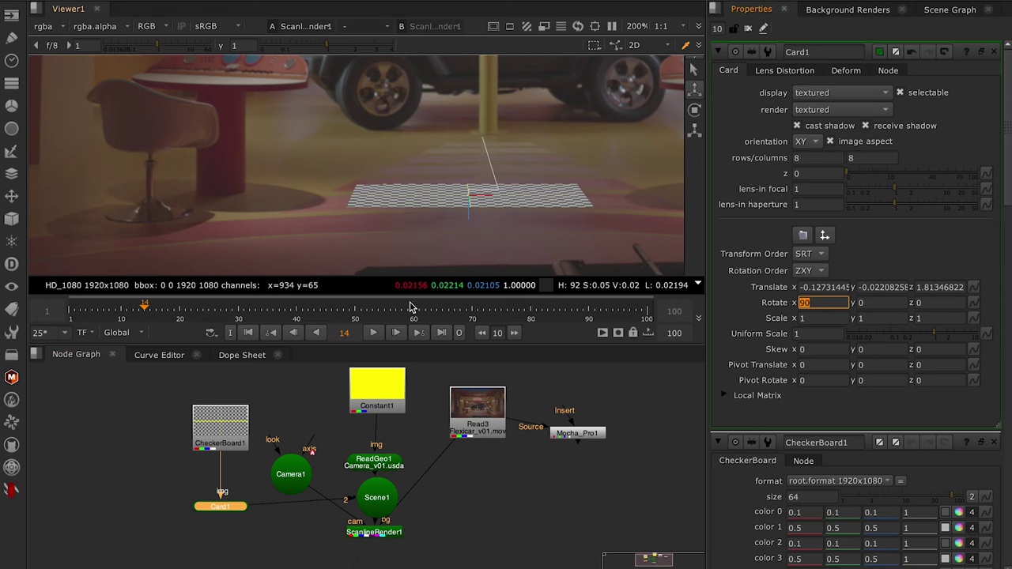
Step: Check the card track at frames 29 and 60, then maximize the viewer
{"action": "left_click_drag", "start_coordinate": [190, 308], "coordinate": [233, 308]}
{"action": "scroll", "coordinate": [395, 241], "scroll_direction": "down", "scroll_amount": 3}
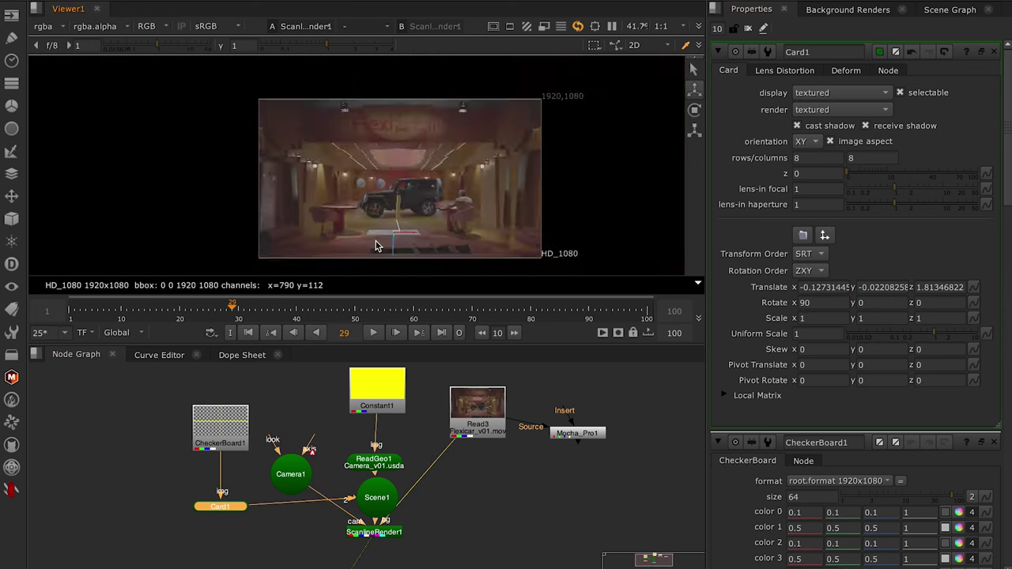
{"action": "scroll", "coordinate": [402, 232], "scroll_direction": "up", "scroll_amount": 3}
{"action": "left_click", "coordinate": [746, 29]}
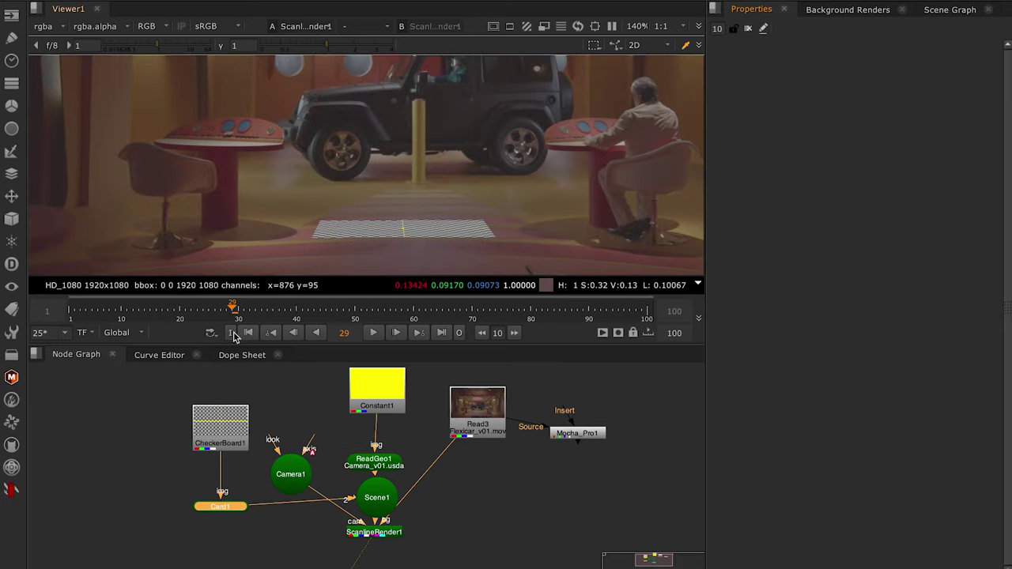
{"action": "left_click", "coordinate": [414, 312]}
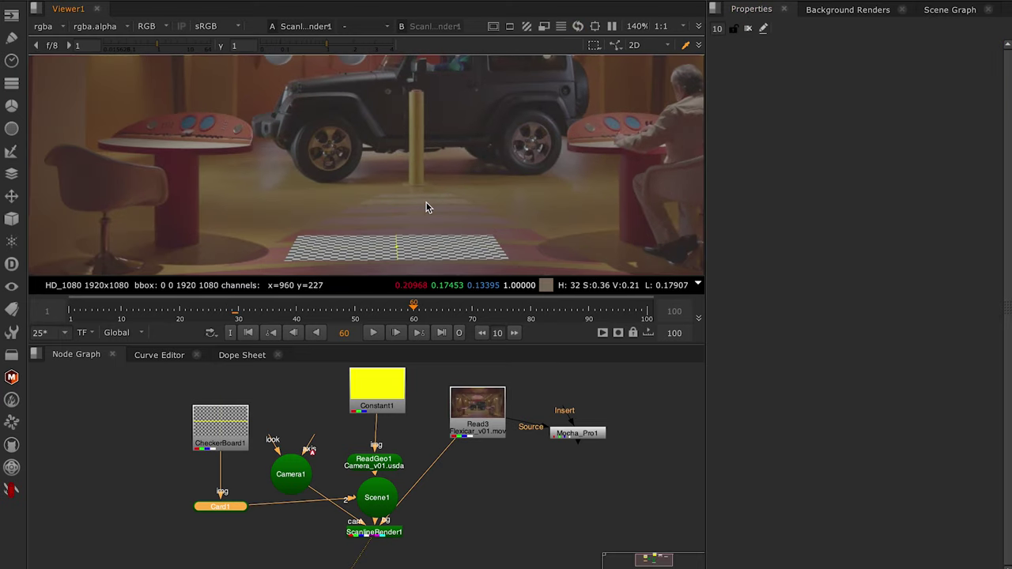
{"action": "key", "text": "space"}
Step: Reset the viewer to 100% and stop the card playback at frame 35
{"action": "key", "text": "alt+f"}
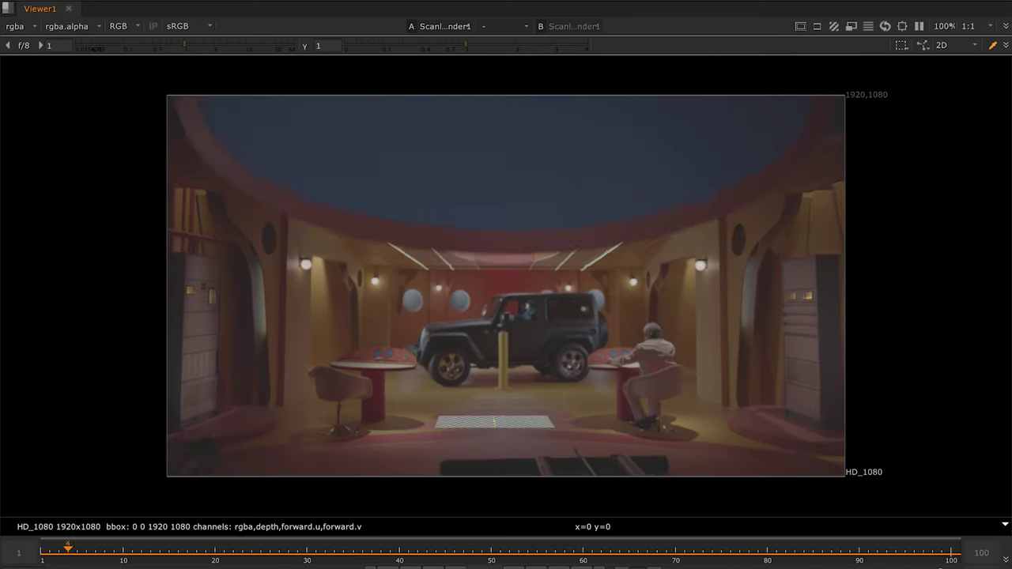
{"action": "left_click", "coordinate": [514, 566]}
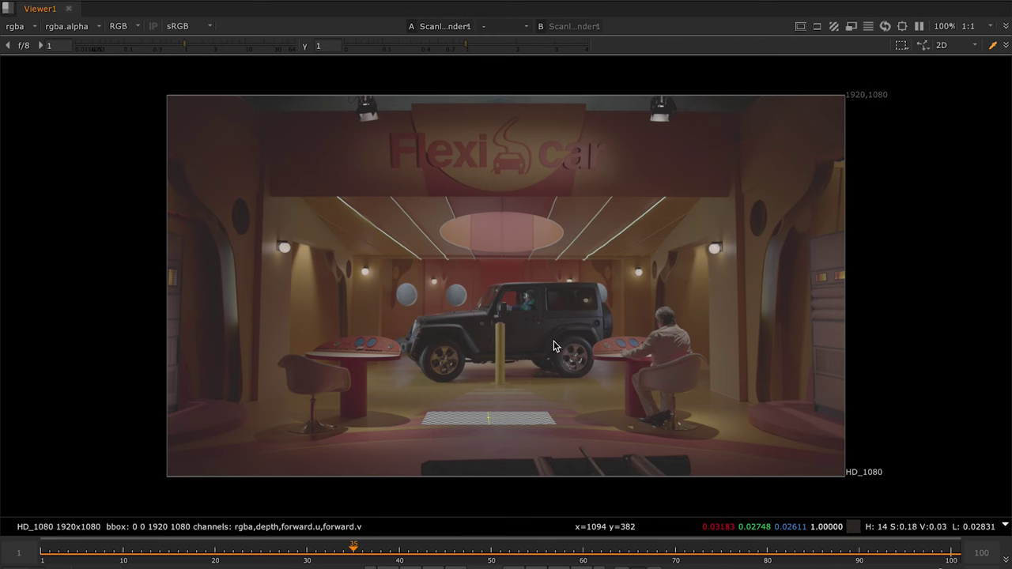
Step: Restore the node graph and move ScanlineRender1 and Scene1 down to make room
{"action": "key", "text": "space"}
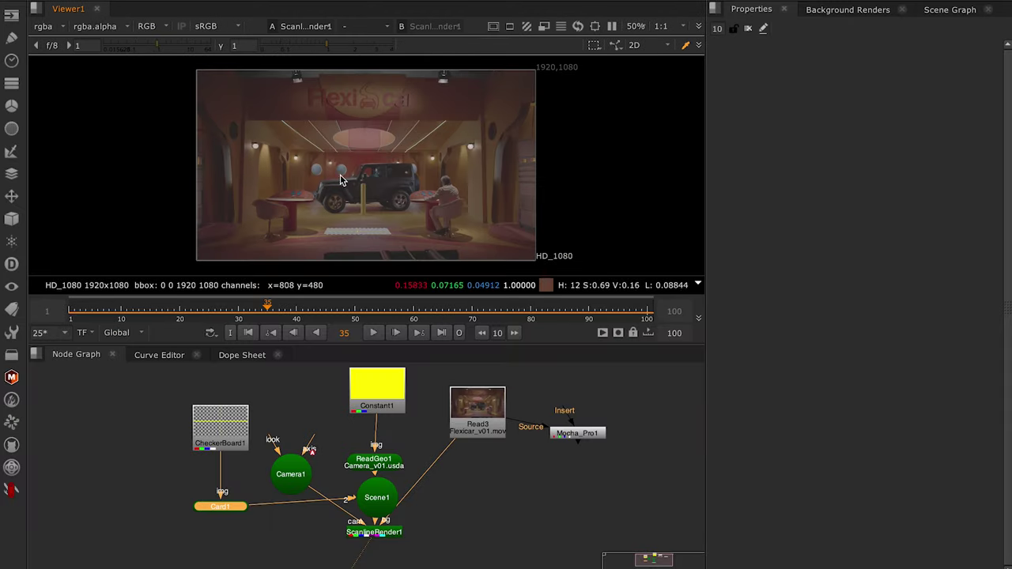
{"action": "left_click_drag", "start_coordinate": [467, 499], "coordinate": [504, 500]}
{"action": "left_click_drag", "start_coordinate": [441, 473], "coordinate": [444, 473]}
{"action": "left_click", "coordinate": [433, 494]}
{"action": "left_click_drag", "start_coordinate": [431, 534], "coordinate": [433, 557]}
{"action": "left_click_drag", "start_coordinate": [434, 487], "coordinate": [434, 496]}
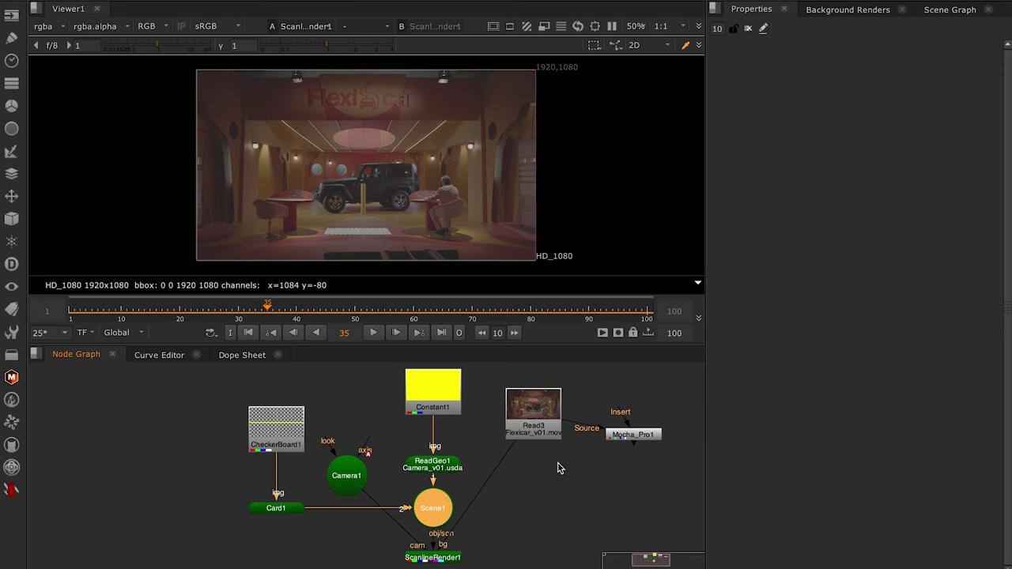
{"action": "scroll", "coordinate": [475, 558], "scroll_direction": "down", "scroll_amount": 2}
{"action": "left_click", "coordinate": [534, 503]}
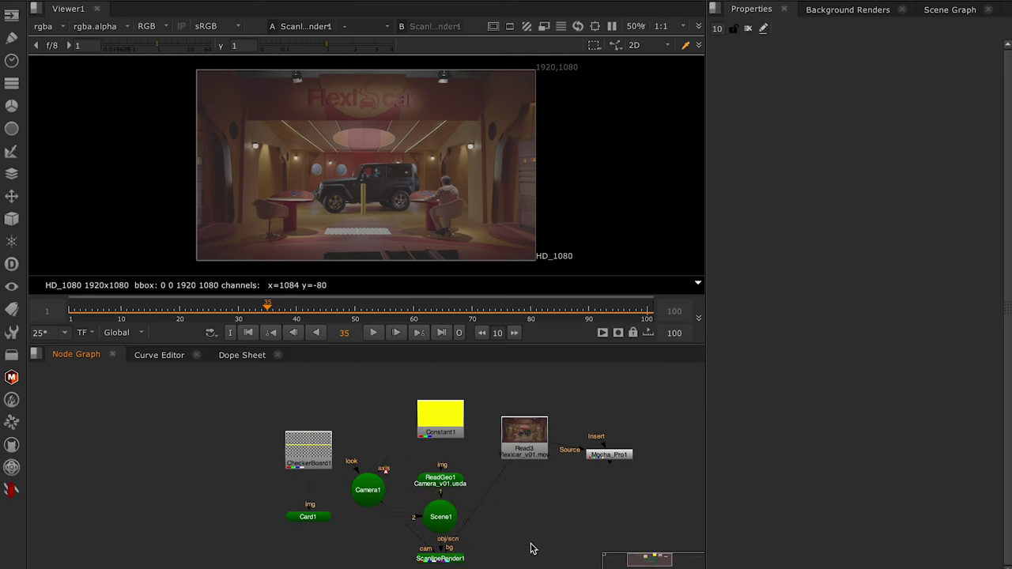
Step: Add Merge1 with Read3 as B and ScanlineRender1 as A, and view its output
{"action": "key", "text": "m"}
{"action": "left_click_drag", "start_coordinate": [522, 544], "coordinate": [533, 444]}
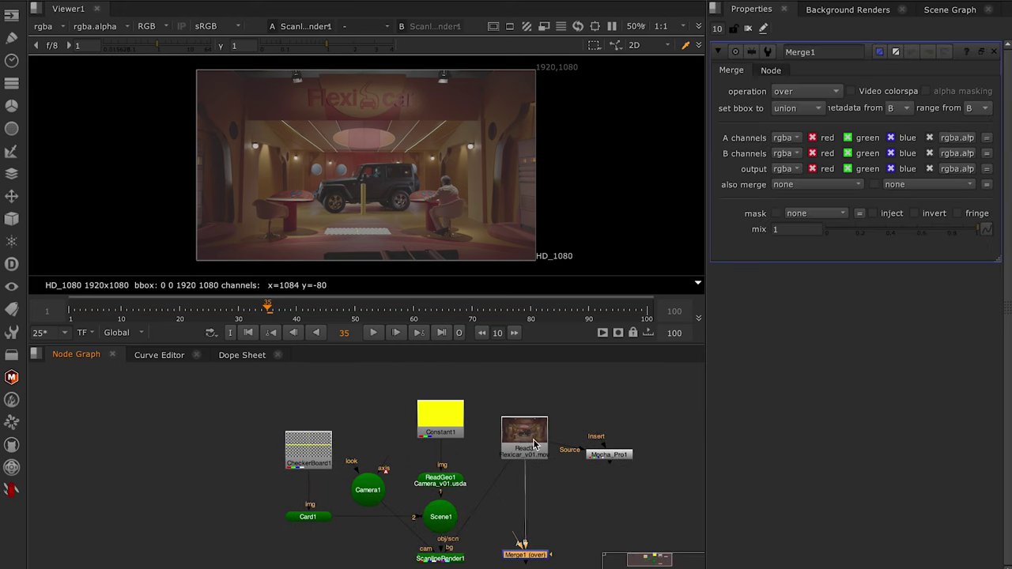
{"action": "mouse_move", "coordinate": [490, 524]}
{"action": "left_mouse_down"}
{"action": "mouse_move", "coordinate": [523, 554]}
{"action": "mouse_move", "coordinate": [544, 523]}
{"action": "left_mouse_up"}
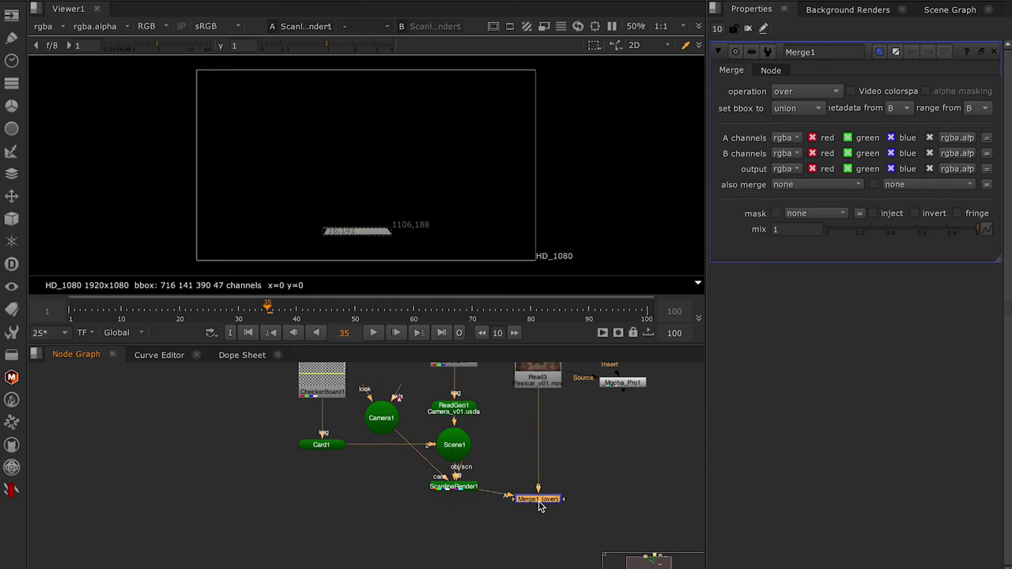
{"action": "key", "text": "1"}
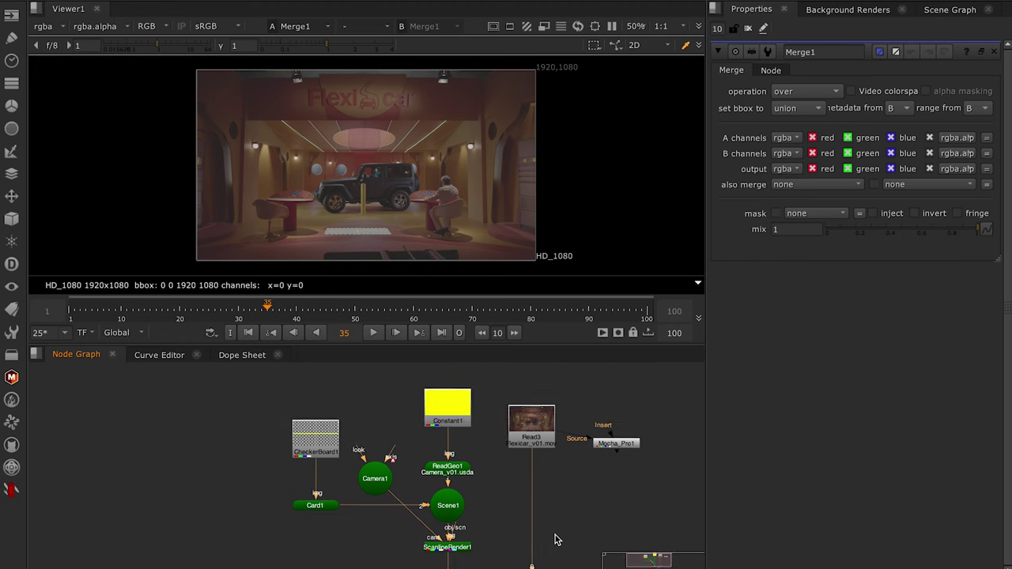
{"action": "mouse_move", "coordinate": [603, 458]}
{"action": "left_mouse_down"}
{"action": "mouse_move", "coordinate": [615, 401]}
{"action": "mouse_move", "coordinate": [620, 423]}
{"action": "left_mouse_up"}
{"action": "scroll", "coordinate": [607, 438], "scroll_direction": "down", "scroll_amount": 3}
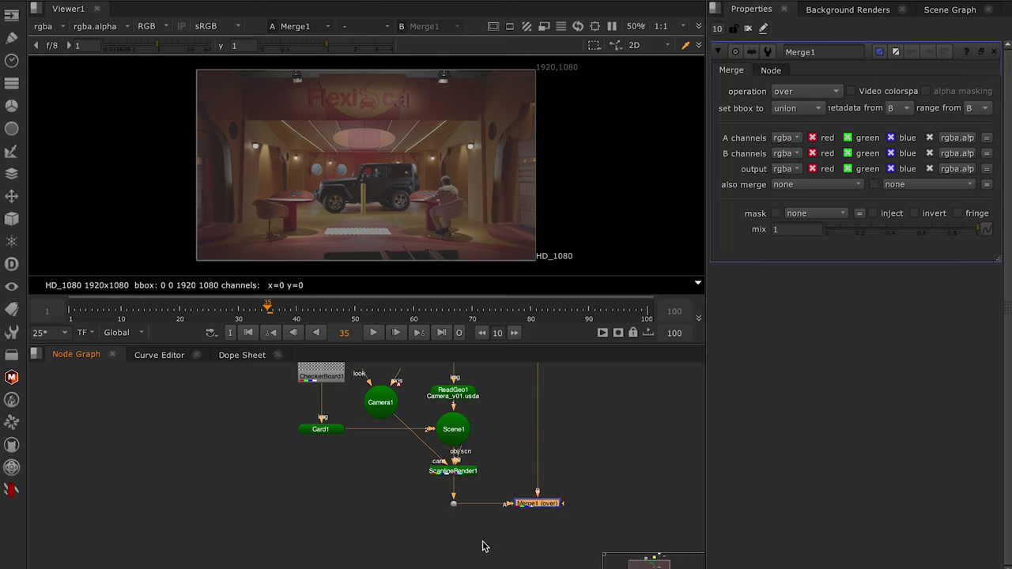
{"action": "left_click_drag", "start_coordinate": [459, 463], "coordinate": [453, 486]}
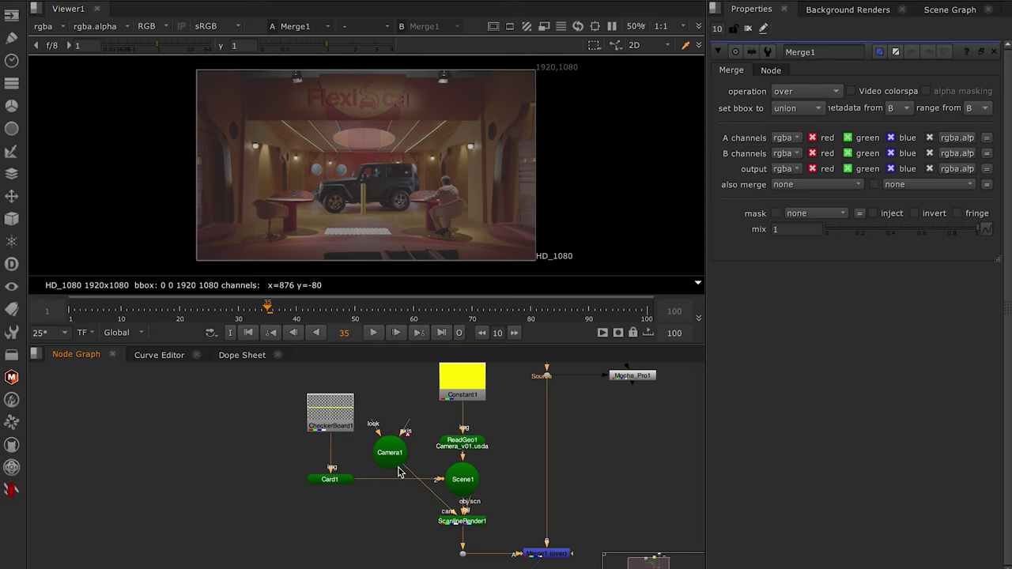
Step: Load SolvedFeatures1 from MochaScene in ReadGeo1's Scenegraph
{"action": "double_click", "coordinate": [479, 440]}
{"action": "left_click", "coordinate": [772, 112]}
{"action": "left_click", "coordinate": [738, 136]}
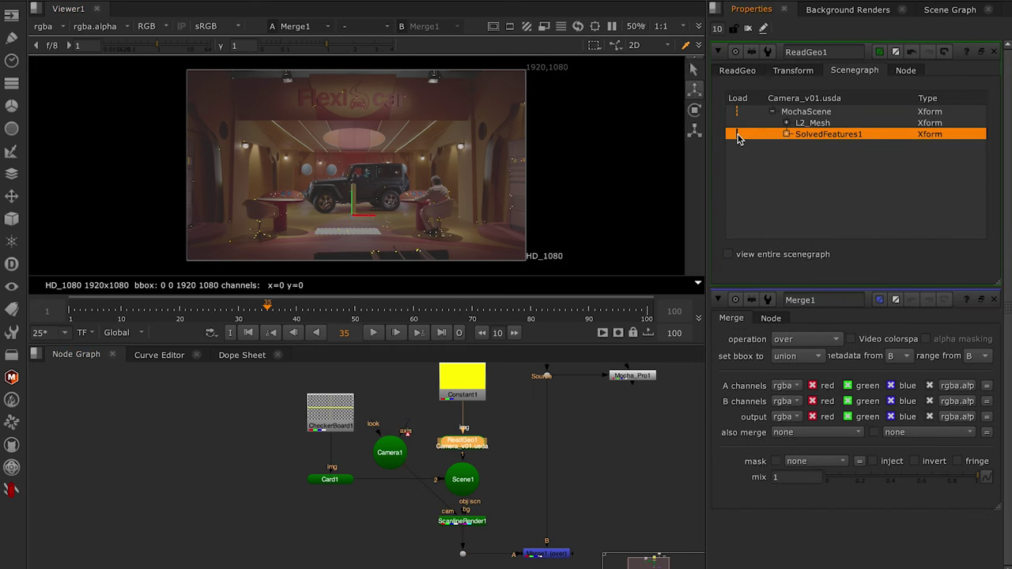
{"action": "left_click", "coordinate": [736, 123]}
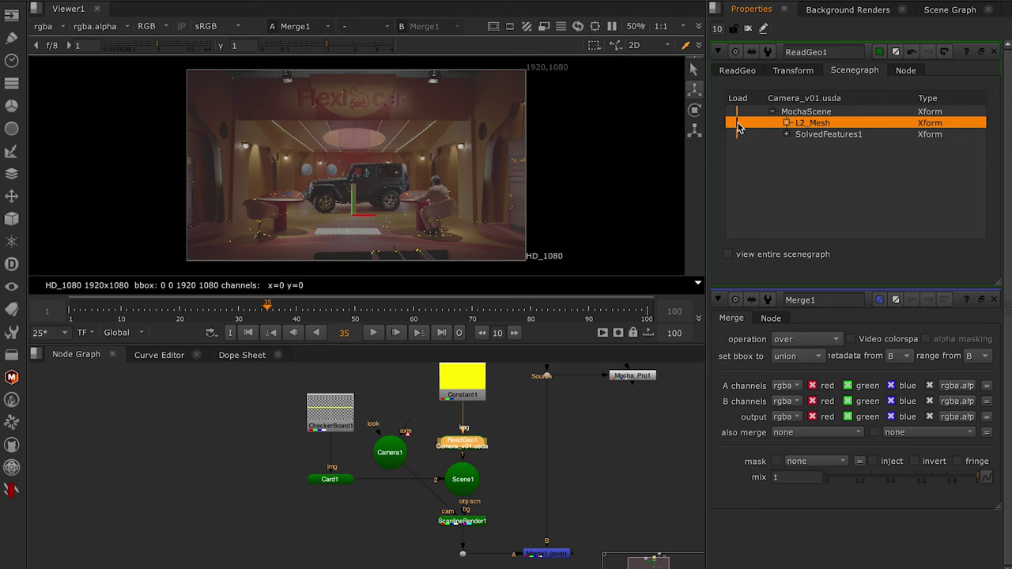
{"action": "left_click", "coordinate": [751, 30]}
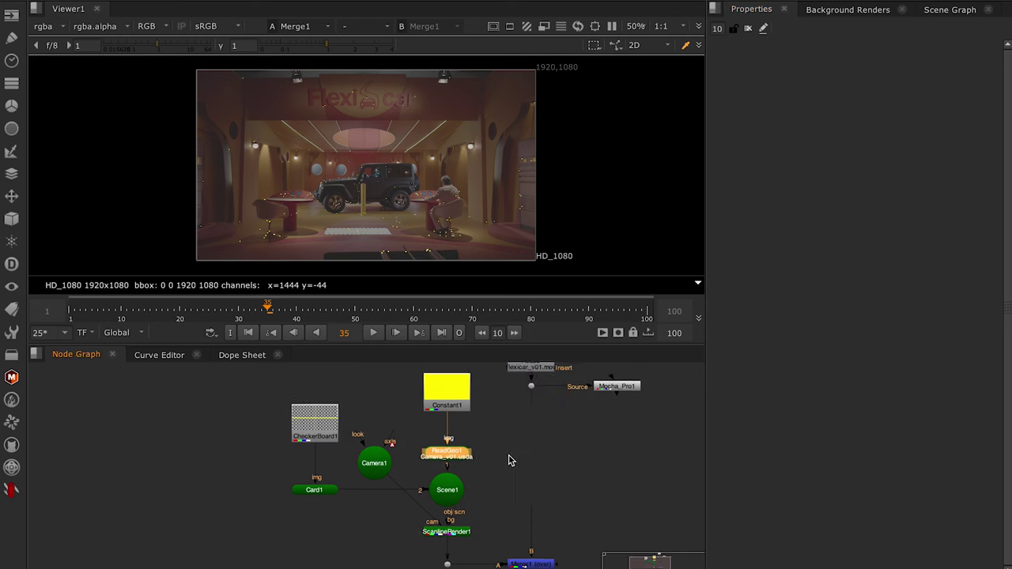
Step: View Mocha_Pro1 and launch the Mocha Pro interface from its settings
{"action": "left_click", "coordinate": [588, 410]}
{"action": "key", "text": "1"}
{"action": "double_click", "coordinate": [588, 410]}
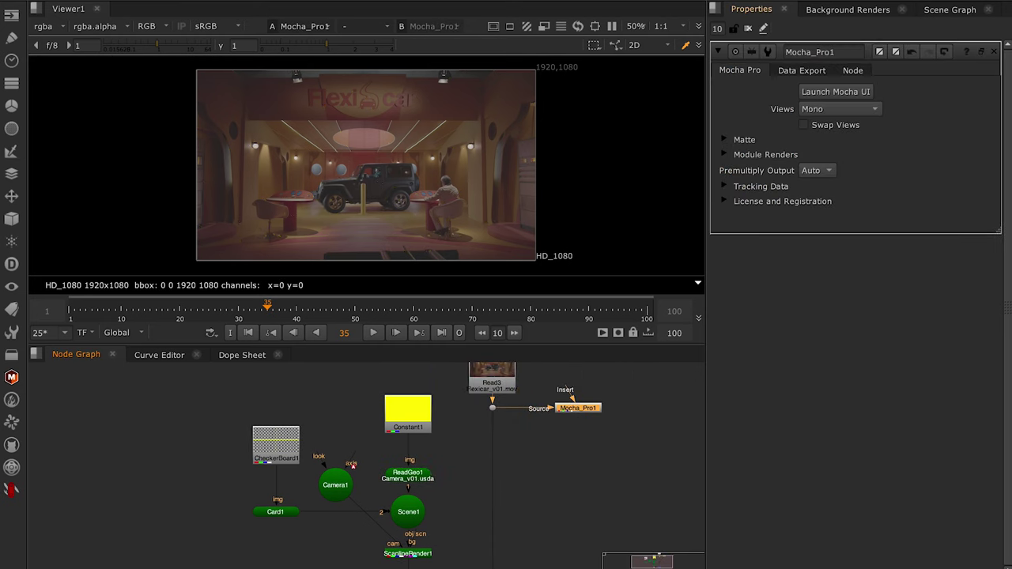
{"action": "left_click", "coordinate": [843, 94]}
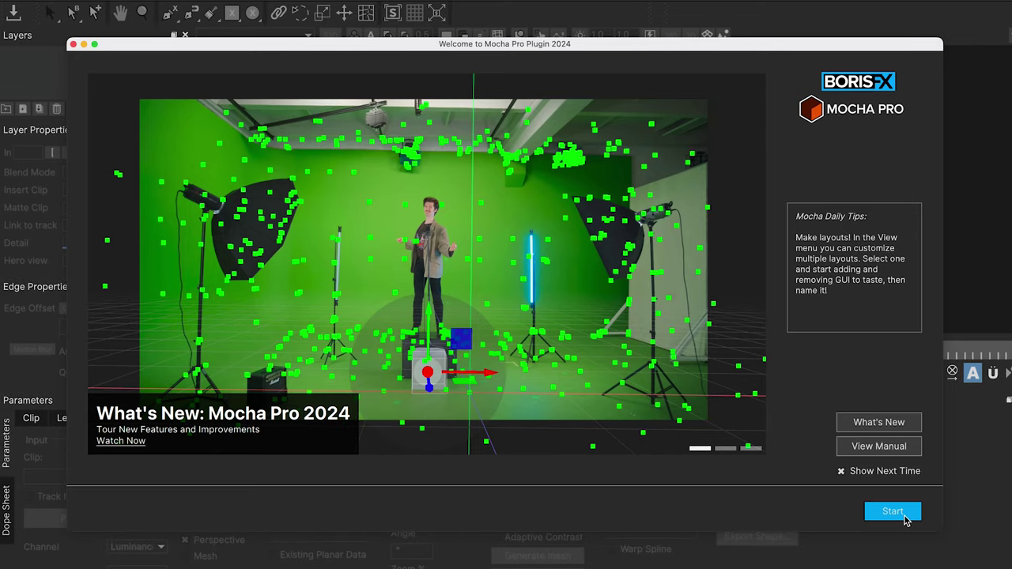
Step: Dismiss the welcome window and bring up the Camera Solve settings for the showroom clip
{"action": "key", "text": "Return"}
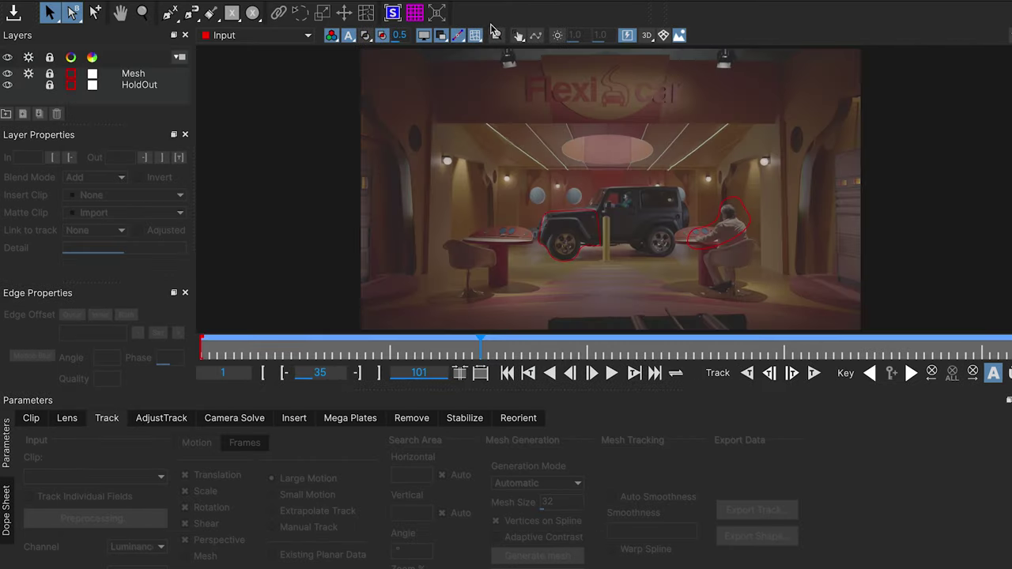
{"action": "left_click", "coordinate": [252, 419]}
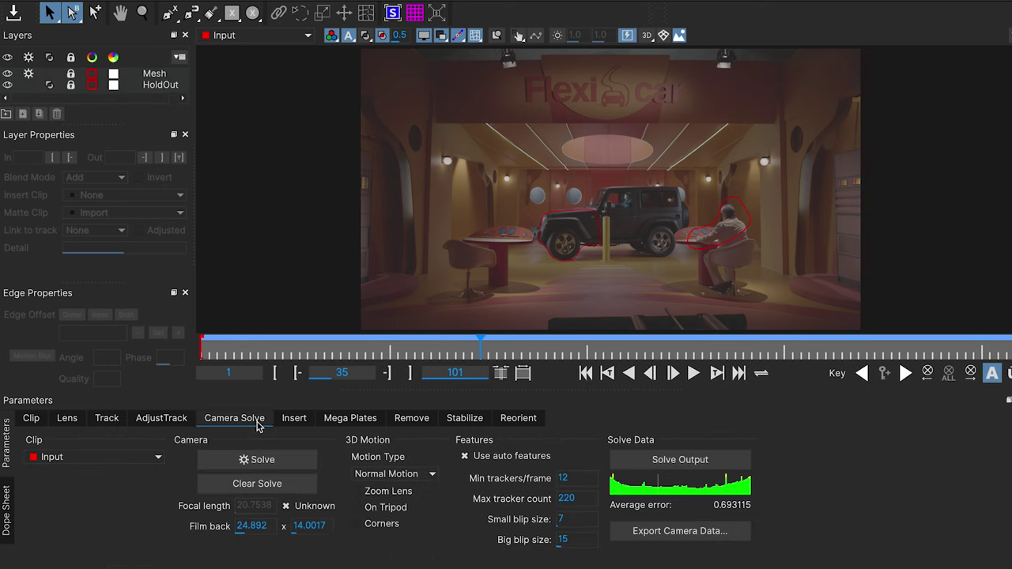
{"action": "left_click_drag", "start_coordinate": [734, 209], "coordinate": [625, 162]}
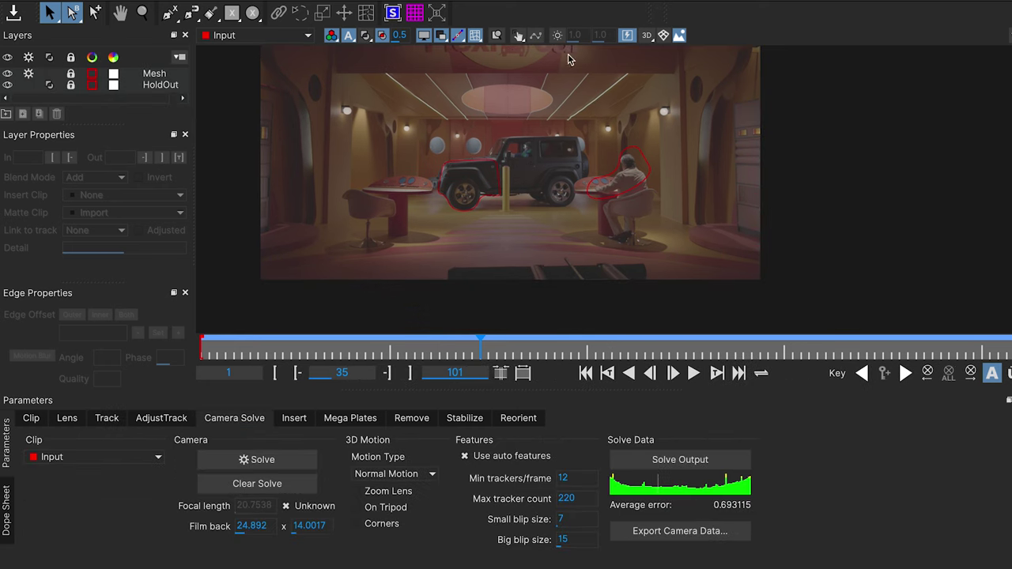
Step: Switch the viewer to 3D > Camera and select a floor feature point to list its vertices
{"action": "left_click", "coordinate": [647, 38]}
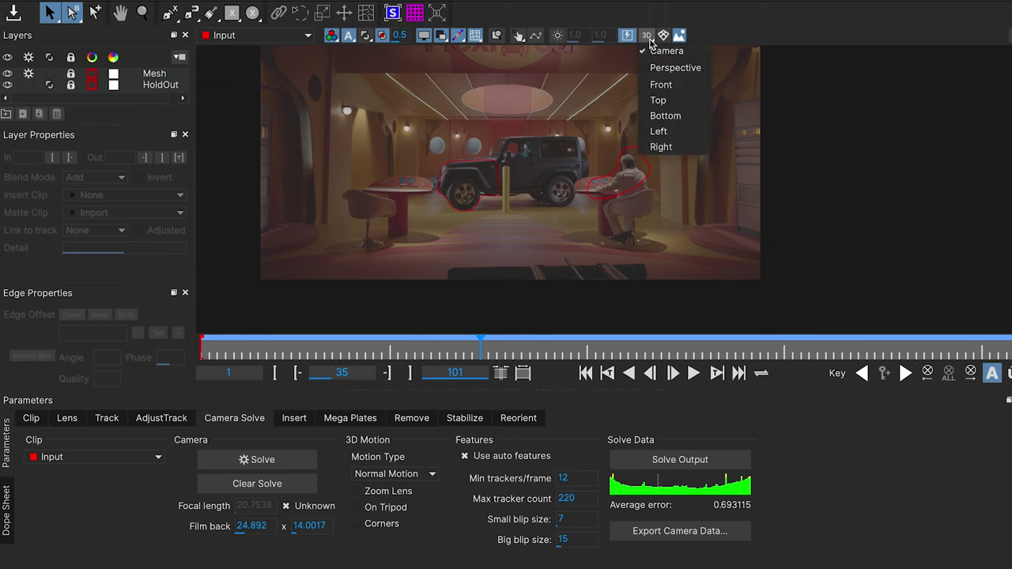
{"action": "left_click", "coordinate": [653, 47]}
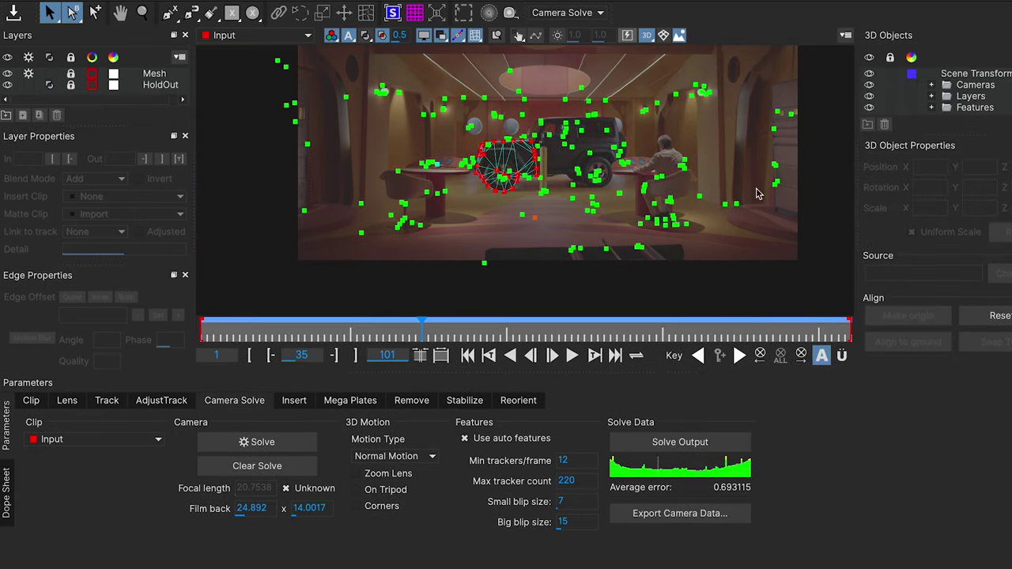
{"action": "left_click_drag", "start_coordinate": [660, 163], "coordinate": [580, 155]}
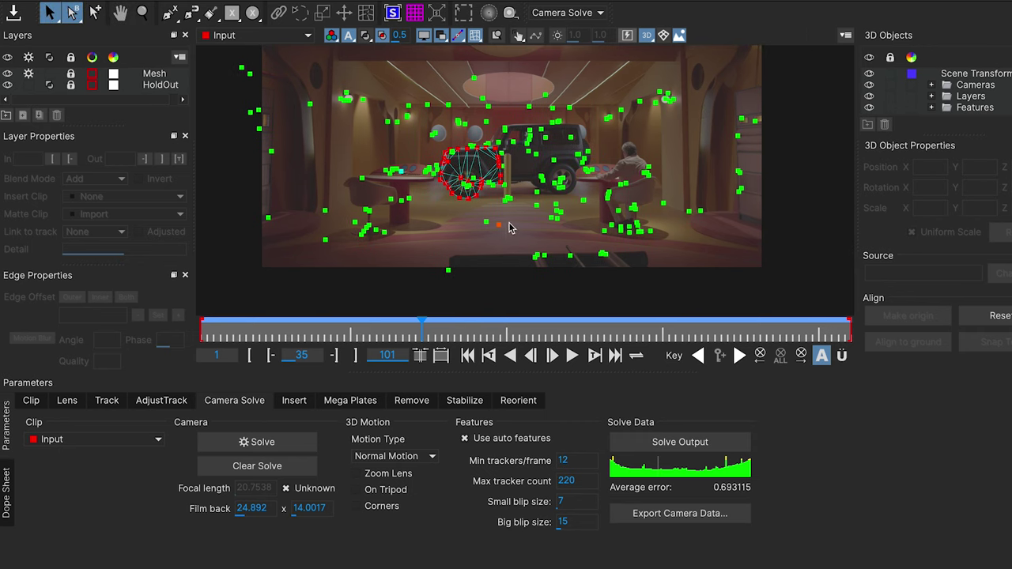
{"action": "left_click", "coordinate": [497, 225]}
{"action": "scroll", "coordinate": [951, 107], "scroll_direction": "down", "scroll_amount": 2}
{"action": "scroll", "coordinate": [951, 107], "scroll_direction": "down", "scroll_amount": 3}
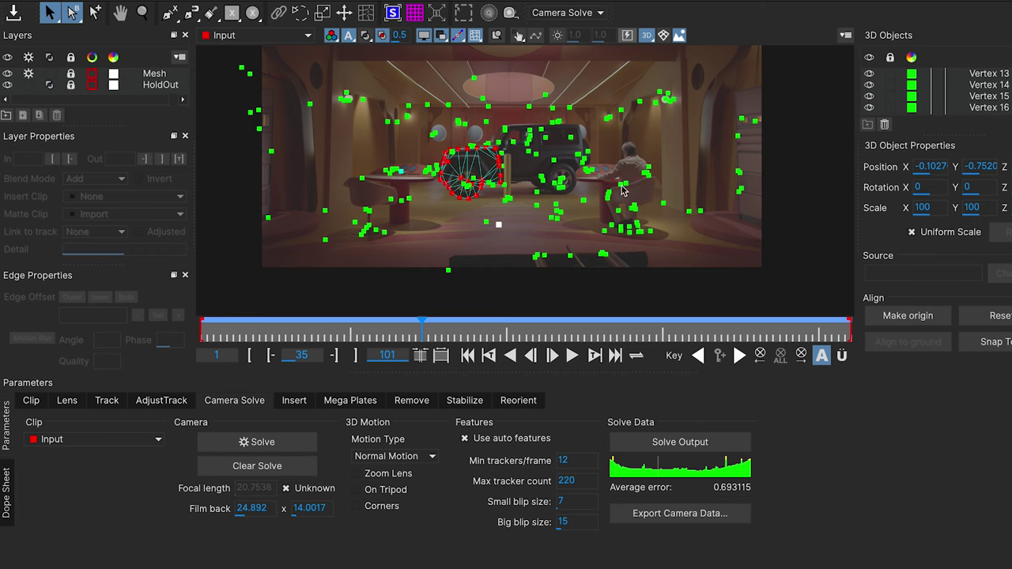
Step: Export the camera solve as USD with feature points as a single mesh, named Camera_v01
{"action": "left_click", "coordinate": [669, 516]}
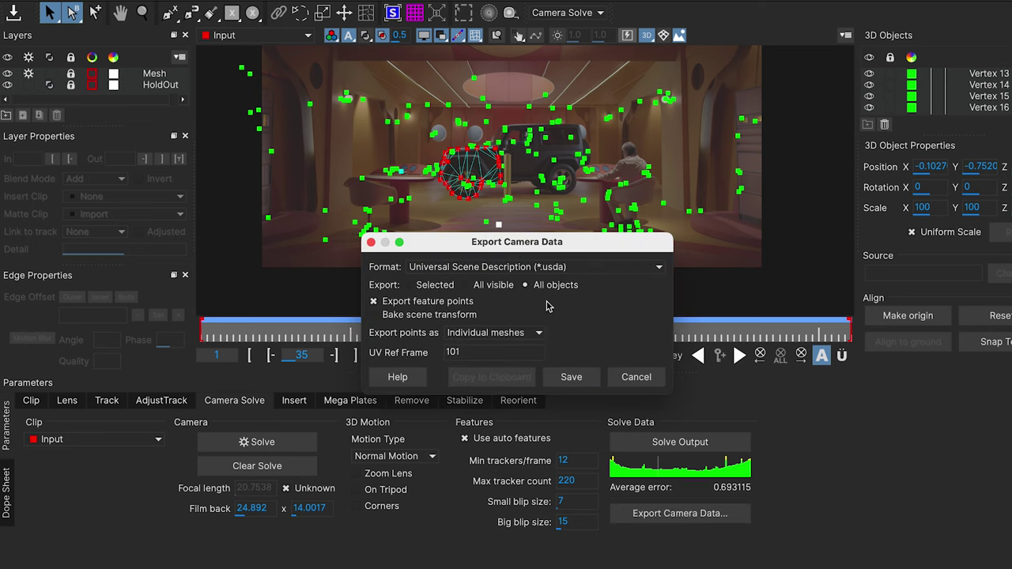
{"action": "left_click", "coordinate": [506, 333]}
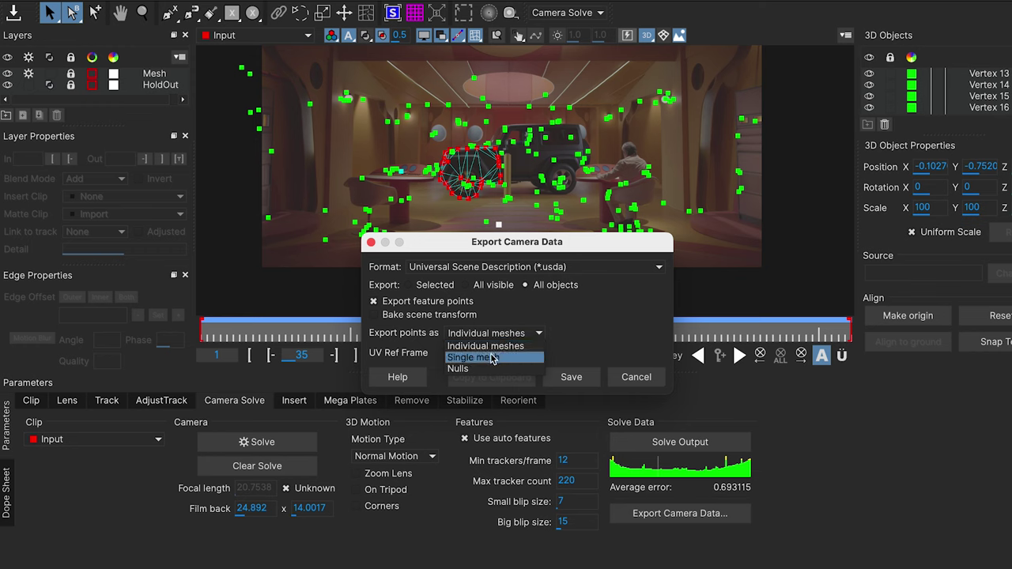
{"action": "left_click", "coordinate": [494, 357]}
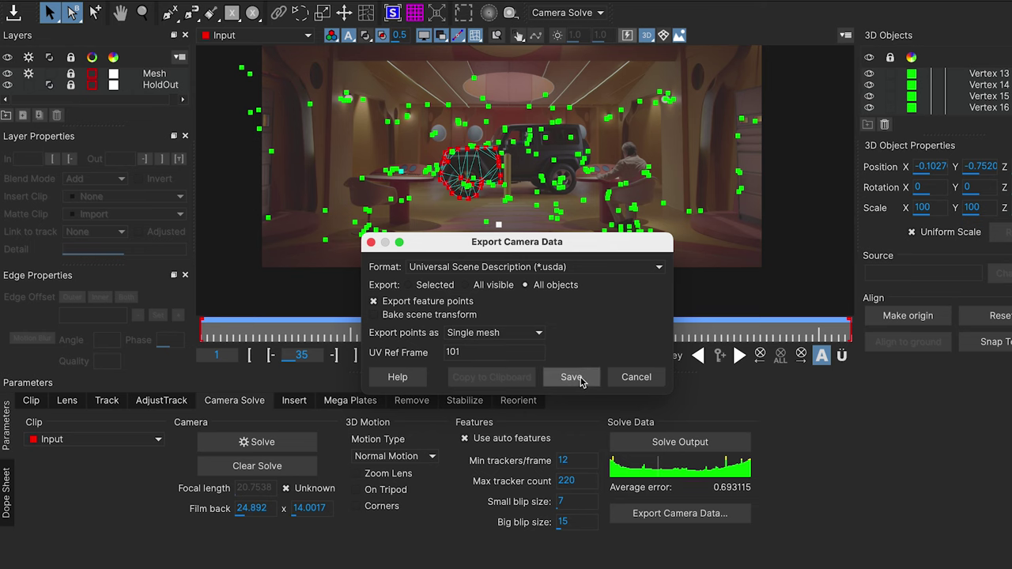
{"action": "left_click", "coordinate": [583, 372]}
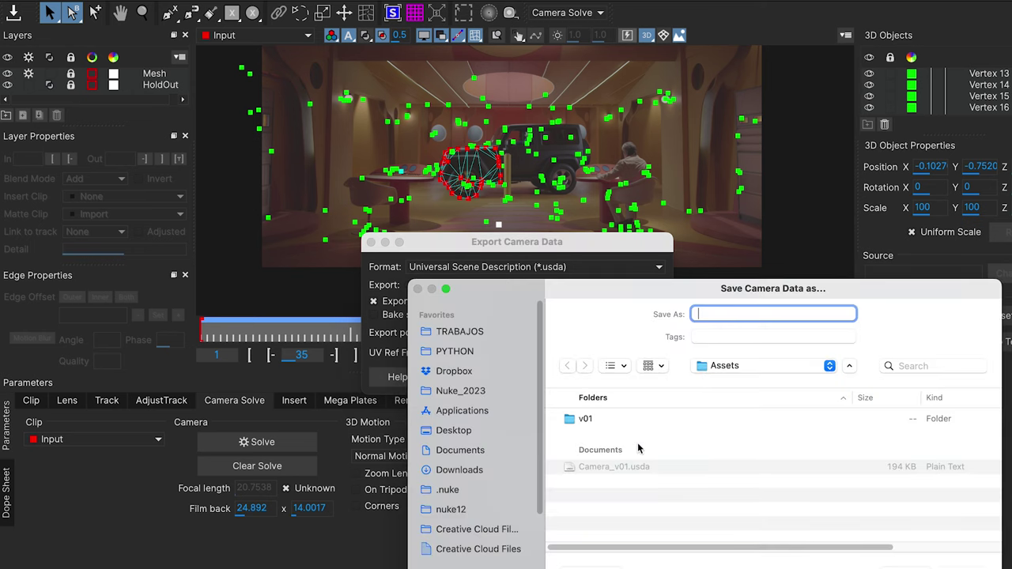
{"action": "type", "text": "Camera_v01"}
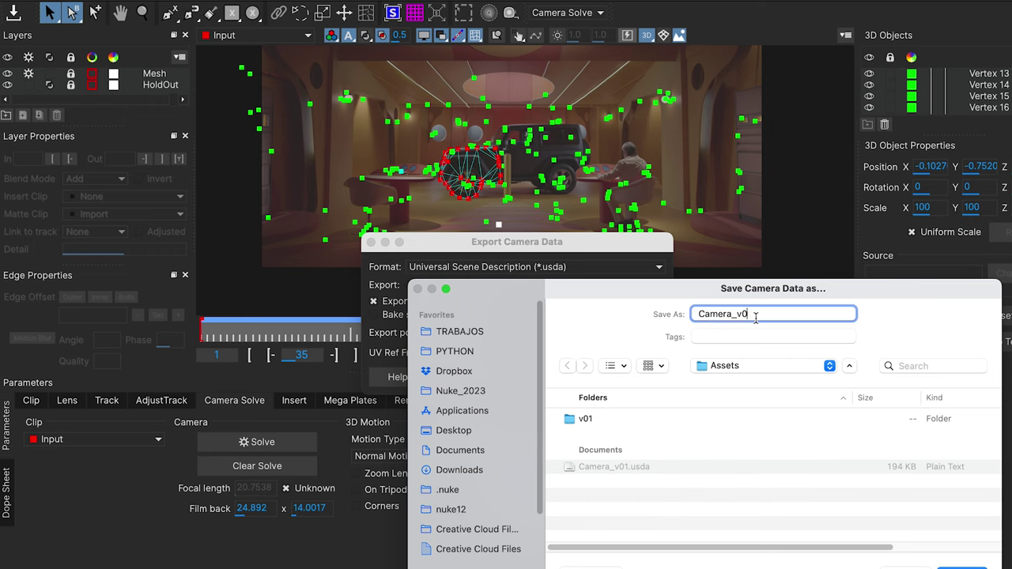
{"action": "key", "text": "Return"}
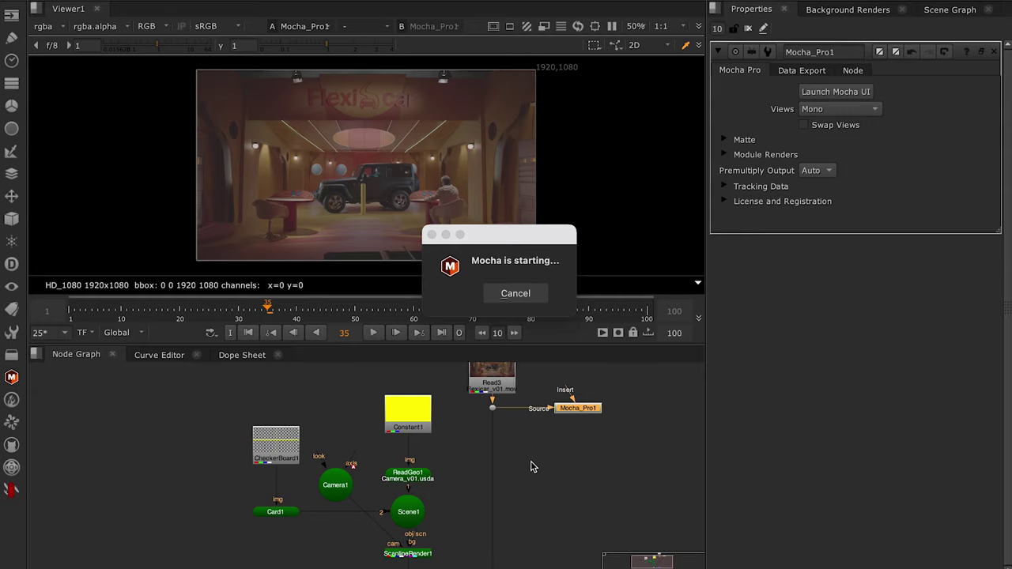
Step: Create a ReadGeo node fed by the yellow Constant1 and wired into Scene1's third input
{"action": "left_click_drag", "start_coordinate": [415, 441], "coordinate": [389, 521]}
{"action": "left_click", "coordinate": [425, 440]}
{"action": "key", "text": "Tab"}
{"action": "type", "text": "readgeo"}
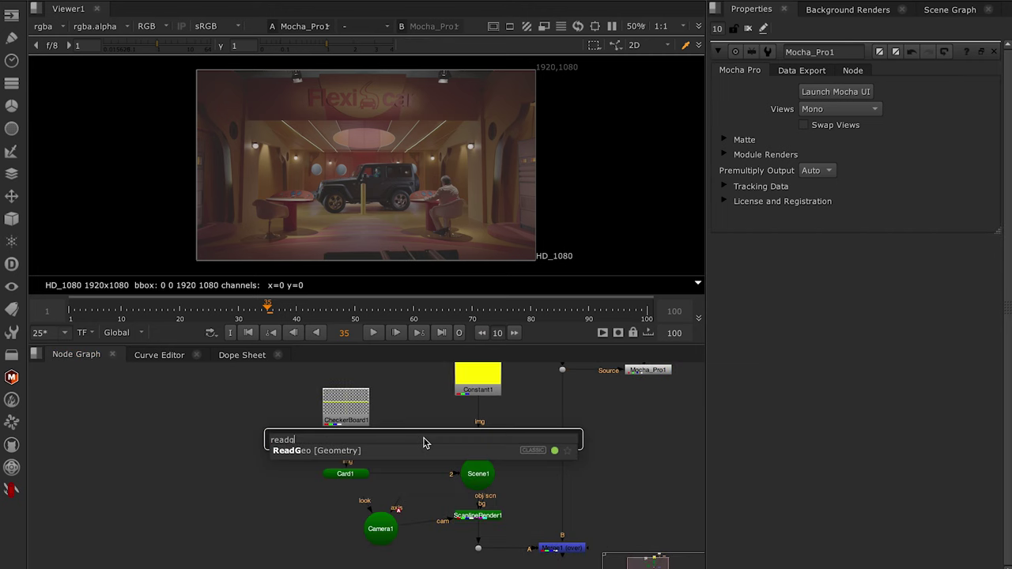
{"action": "key", "text": "Return"}
{"action": "left_click_drag", "start_coordinate": [413, 425], "coordinate": [477, 396]}
{"action": "mouse_move", "coordinate": [467, 481]}
{"action": "left_mouse_down"}
{"action": "mouse_move", "coordinate": [467, 498]}
{"action": "mouse_move", "coordinate": [424, 438]}
{"action": "left_mouse_up"}
{"action": "left_click_drag", "start_coordinate": [471, 484], "coordinate": [468, 466]}
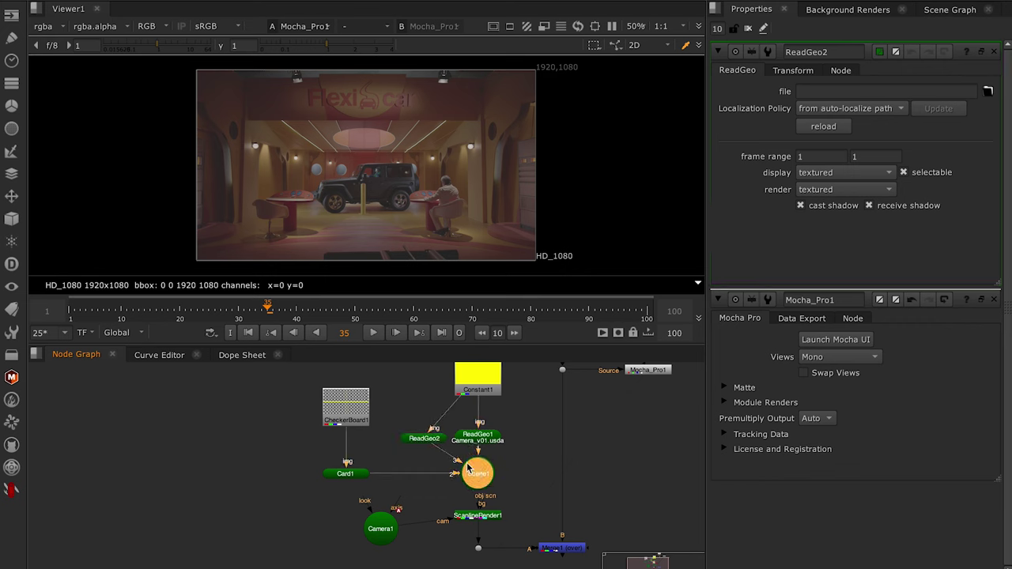
Step: View Merge1 and load Camera_v02.usda into ReadGeo2 as an all-in-one node, checking frame 90
{"action": "left_click", "coordinate": [578, 550]}
{"action": "key", "text": "1"}
{"action": "left_click", "coordinate": [424, 440]}
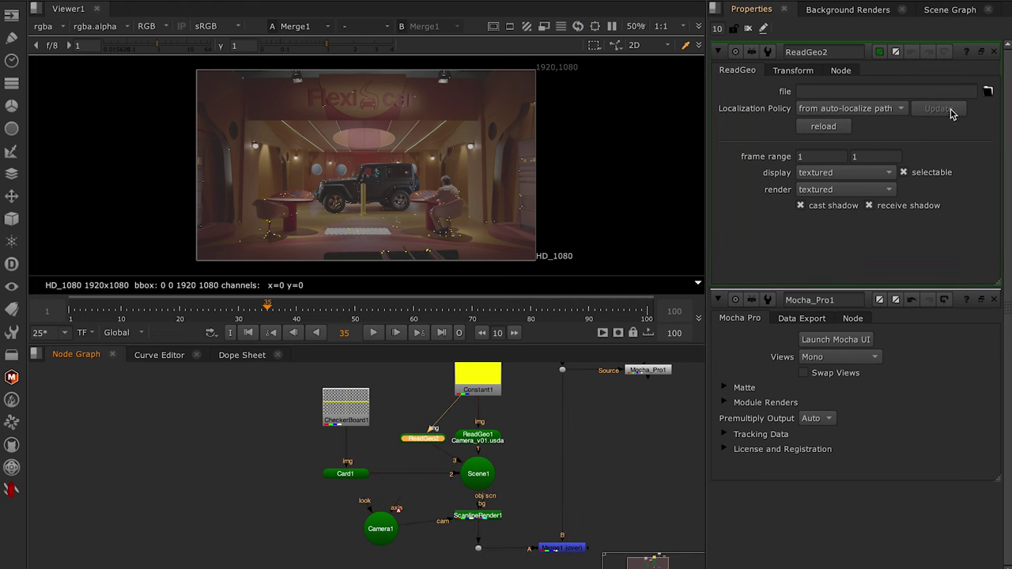
{"action": "left_click", "coordinate": [986, 93]}
{"action": "left_click", "coordinate": [245, 150]}
{"action": "double_click", "coordinate": [246, 150]}
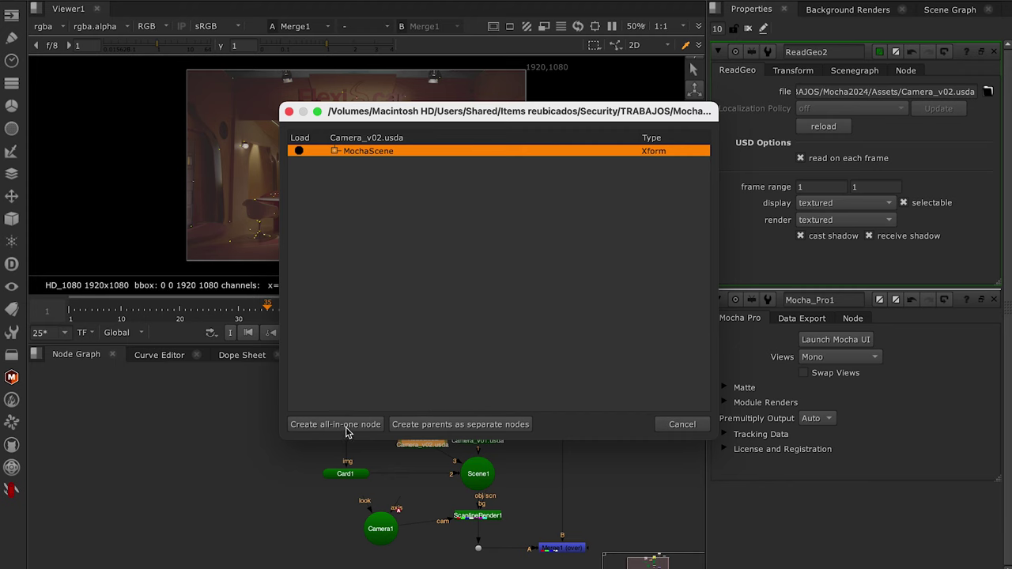
{"action": "left_click", "coordinate": [345, 428]}
{"action": "left_click", "coordinate": [463, 310]}
{"action": "left_click", "coordinate": [592, 305]}
{"action": "left_click", "coordinate": [430, 397]}
{"action": "key", "text": "Tab"}
Step: Add a Constant coloured pure red (1, 0, 0) feeding ReadGeo2's mesh
{"action": "type", "text": "cons"}
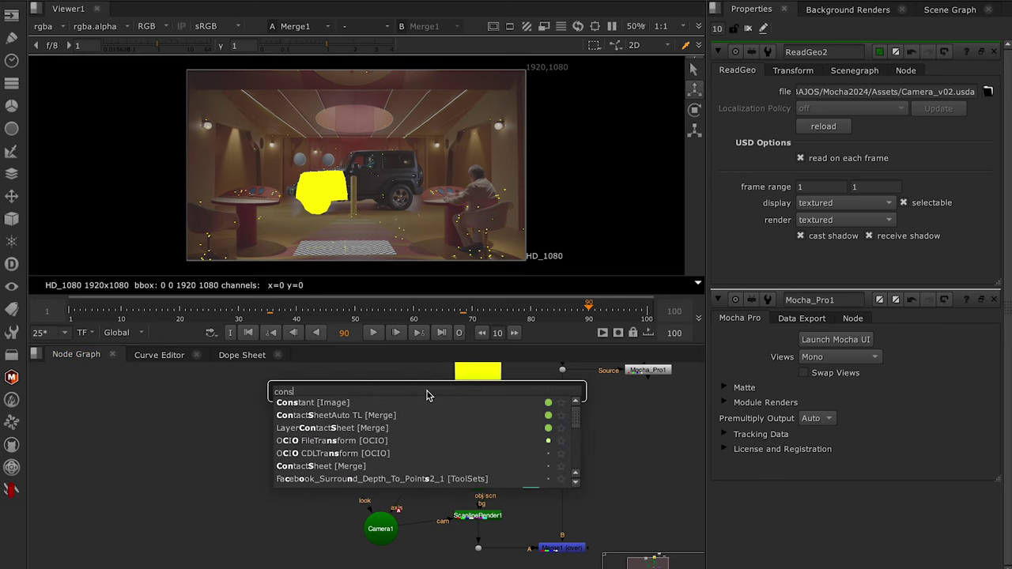
{"action": "key", "text": "Return"}
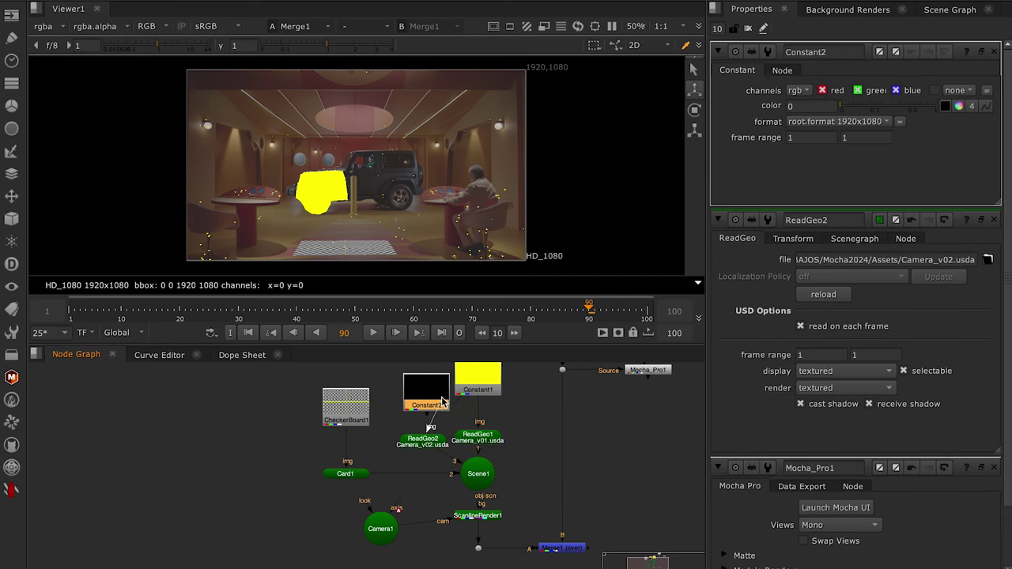
{"action": "left_click_drag", "start_coordinate": [451, 407], "coordinate": [426, 381]}
{"action": "left_click", "coordinate": [958, 107]}
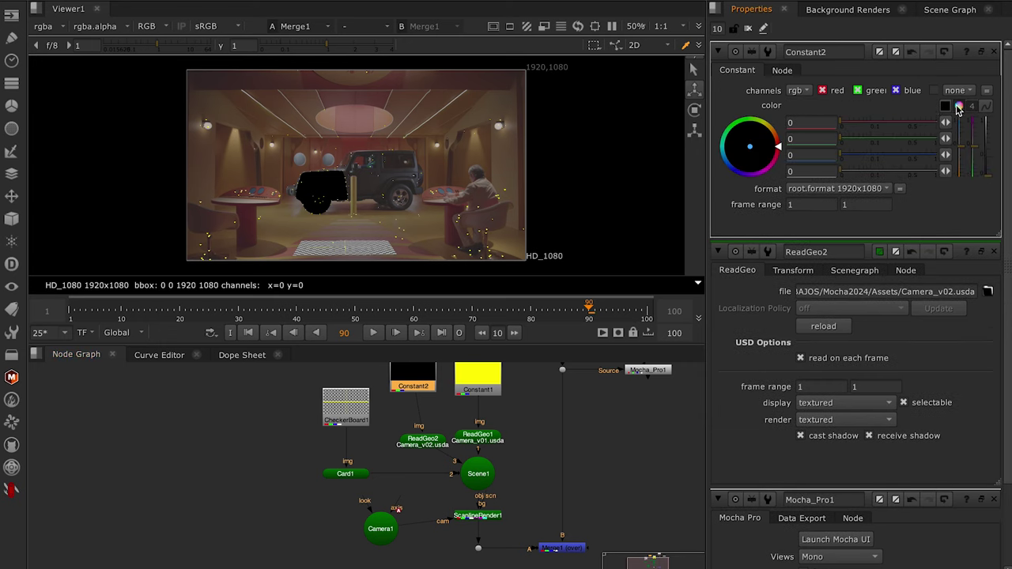
{"action": "left_click", "coordinate": [925, 127]}
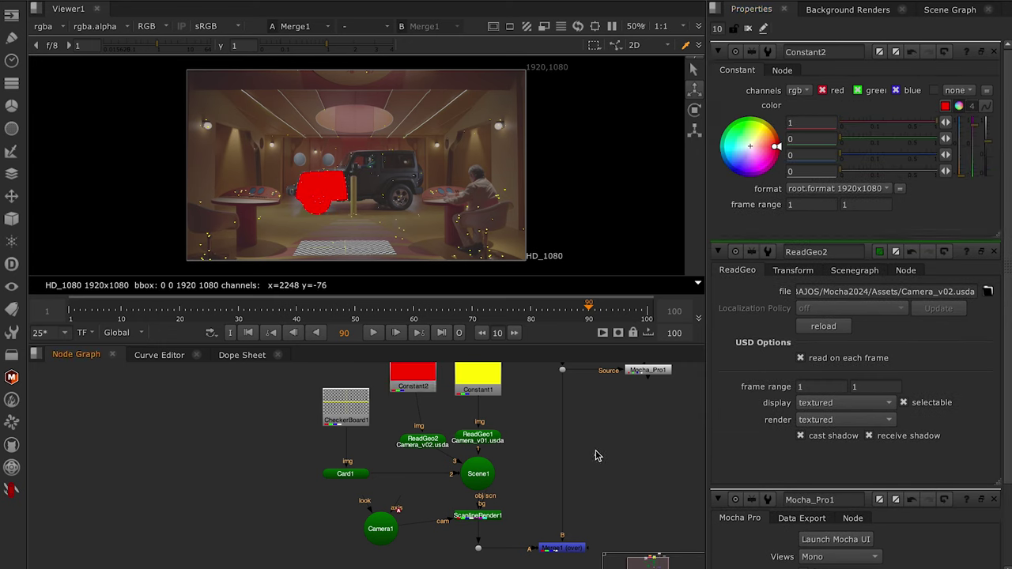
{"action": "left_click", "coordinate": [374, 332]}
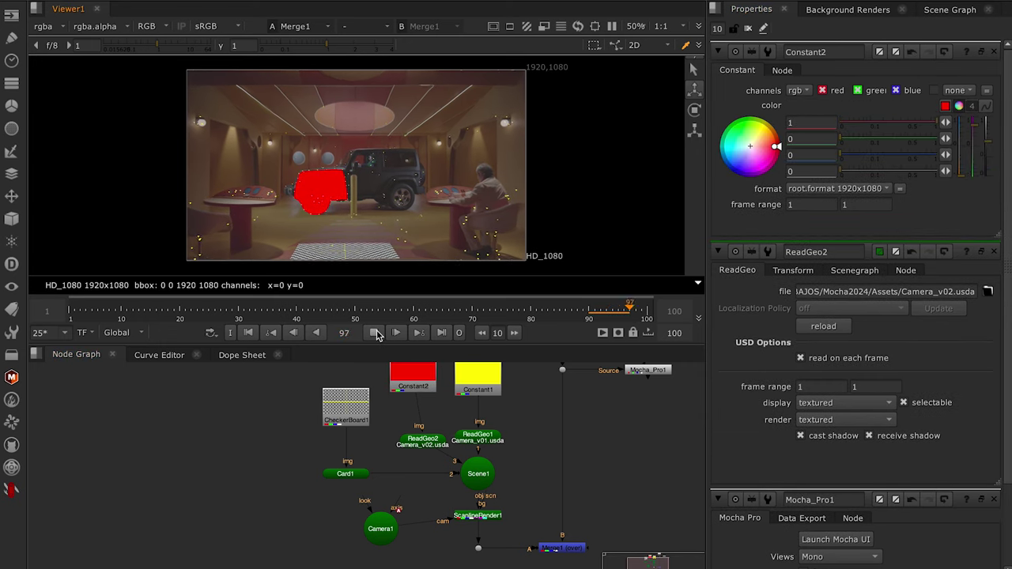
Step: Inspect the point cloud and Camera1 in the 3D viewer
{"action": "key", "text": "Tab"}
{"action": "scroll", "coordinate": [478, 166], "scroll_direction": "up", "scroll_amount": 3}
{"action": "left_click", "coordinate": [460, 165]}
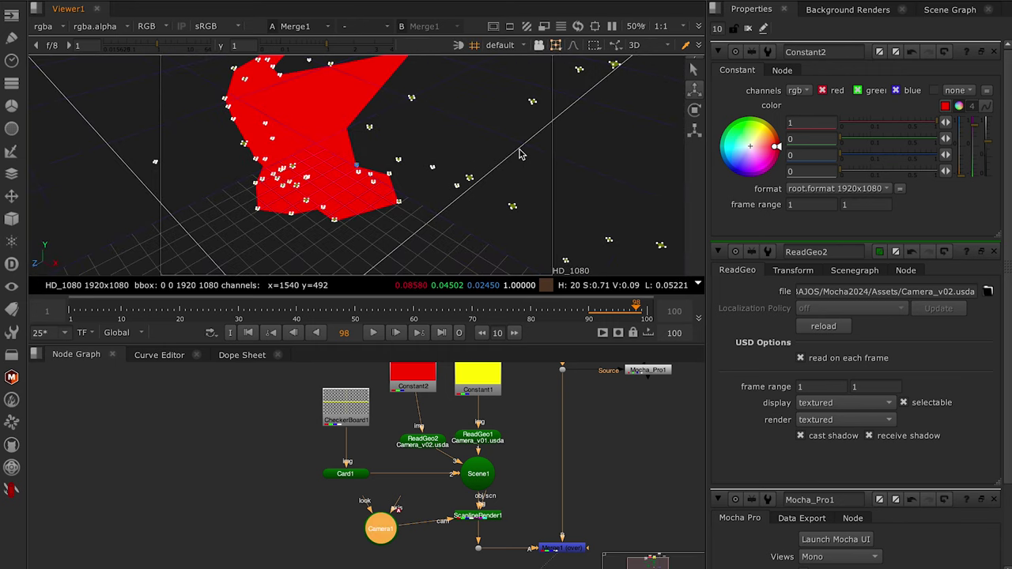
{"action": "scroll", "coordinate": [514, 164], "scroll_direction": "down", "scroll_amount": 3}
{"action": "scroll", "coordinate": [510, 166], "scroll_direction": "down", "scroll_amount": 3}
{"action": "scroll", "coordinate": [458, 190], "scroll_direction": "up", "scroll_amount": 3}
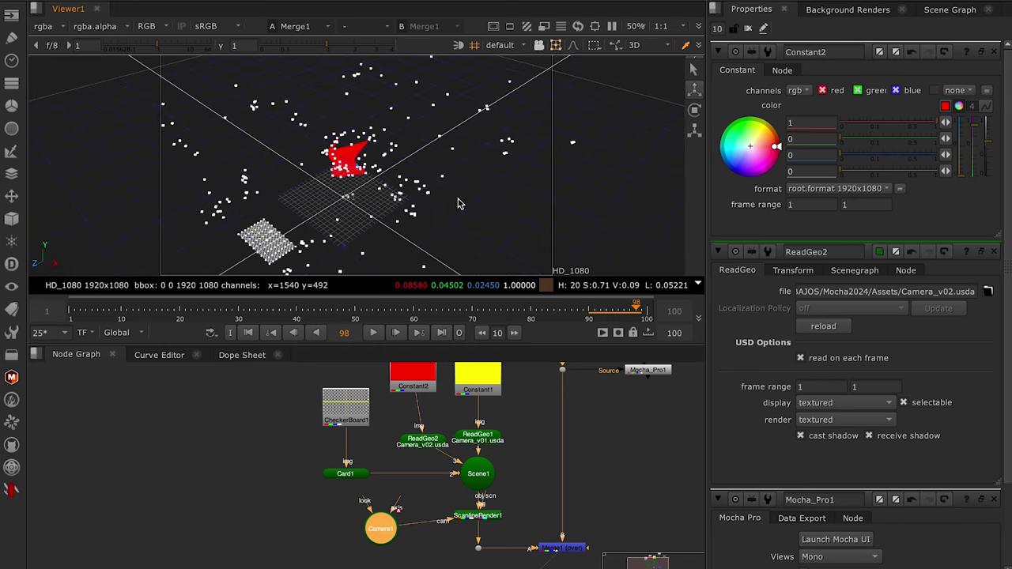
{"action": "left_click_drag", "start_coordinate": [457, 204], "coordinate": [630, 151]}
{"action": "mouse_move", "coordinate": [594, 205]}
{"action": "left_mouse_down"}
{"action": "mouse_move", "coordinate": [619, 167]}
{"action": "mouse_move", "coordinate": [633, 183]}
{"action": "left_mouse_up"}
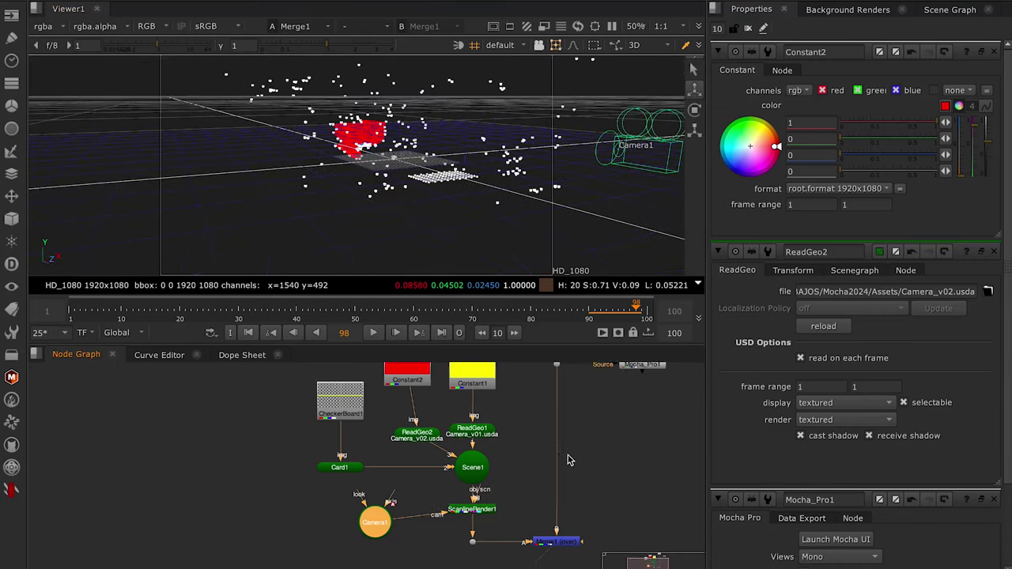
{"action": "left_click_drag", "start_coordinate": [578, 511], "coordinate": [522, 455]}
Step: Play the shot in the 2D viewer to check the red patch tracking, stopping at frame 33
{"action": "key", "text": "Tab"}
{"action": "left_click", "coordinate": [291, 310]}
{"action": "left_click", "coordinate": [106, 310]}
{"action": "left_click", "coordinate": [367, 333]}
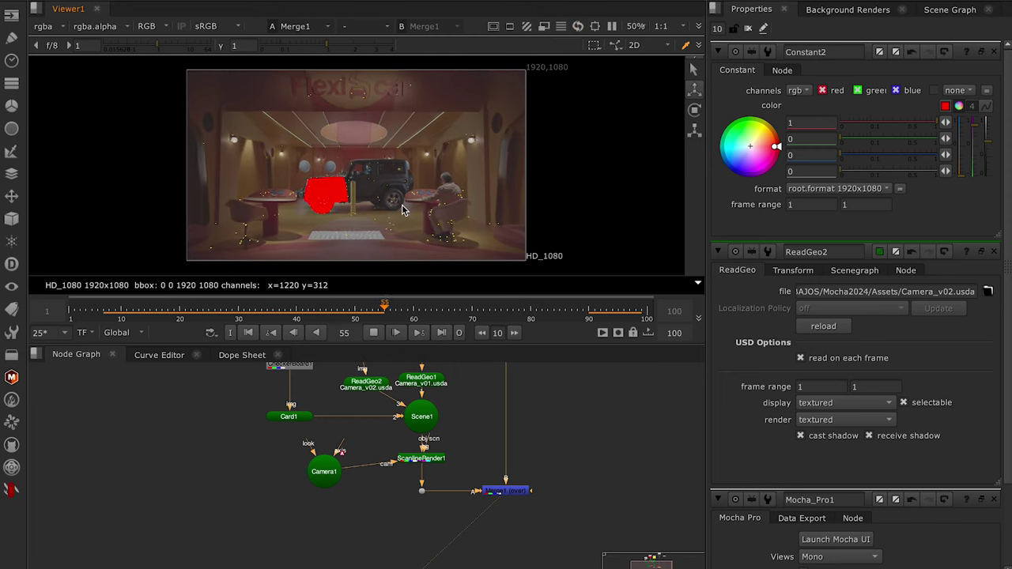
{"action": "left_click", "coordinate": [373, 332]}
Step: Zoom in and sample pixel values in the region around the pole
{"action": "scroll", "coordinate": [350, 192], "scroll_direction": "up", "scroll_amount": 5}
{"action": "scroll", "coordinate": [464, 219], "scroll_direction": "down", "scroll_amount": 4}
{"action": "scroll", "coordinate": [458, 215], "scroll_direction": "up", "scroll_amount": 3}
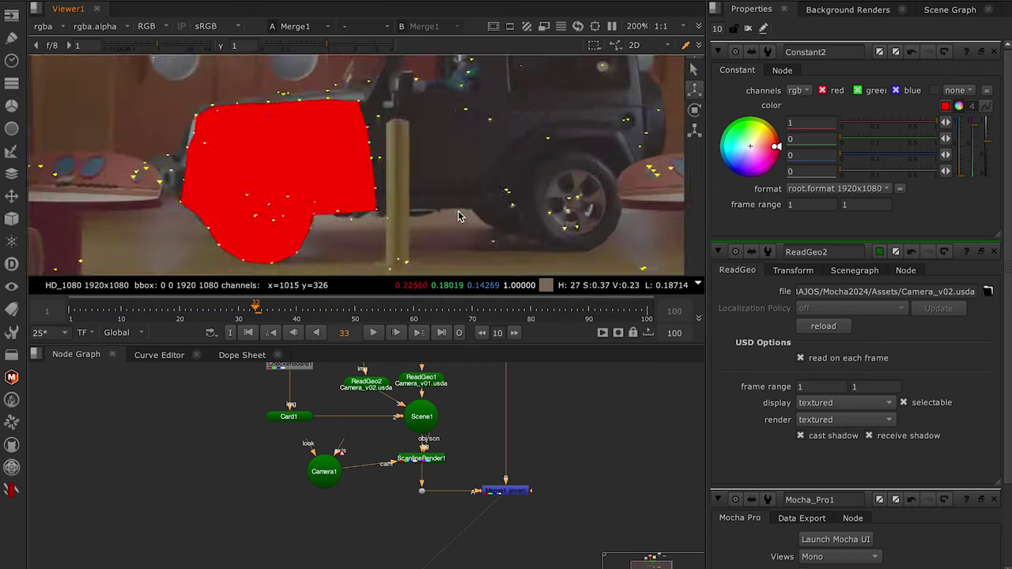
{"action": "scroll", "coordinate": [383, 170], "scroll_direction": "down", "scroll_amount": 2}
{"action": "left_click_drag", "start_coordinate": [429, 109], "coordinate": [376, 187]}
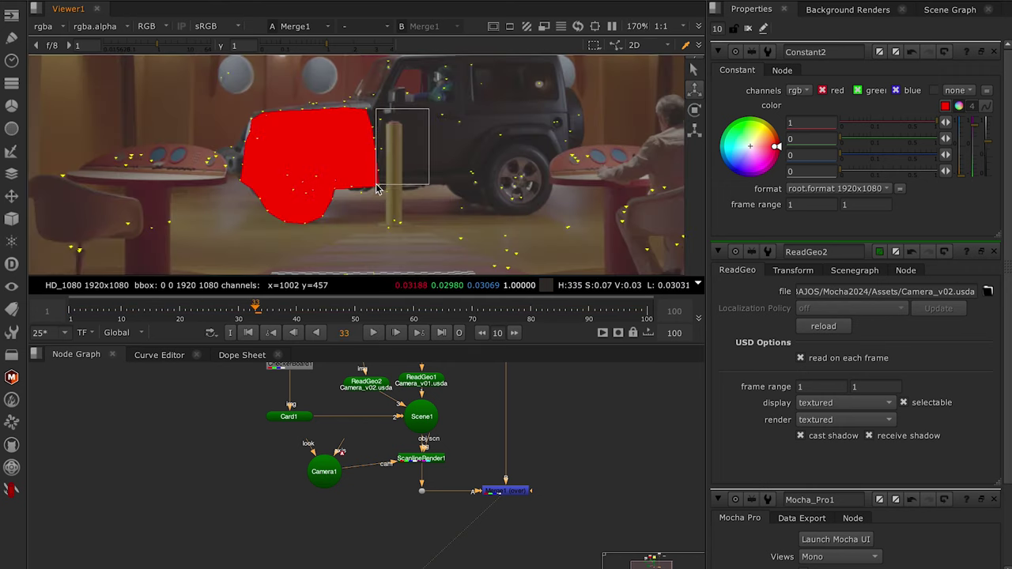
{"action": "left_click", "coordinate": [748, 28]}
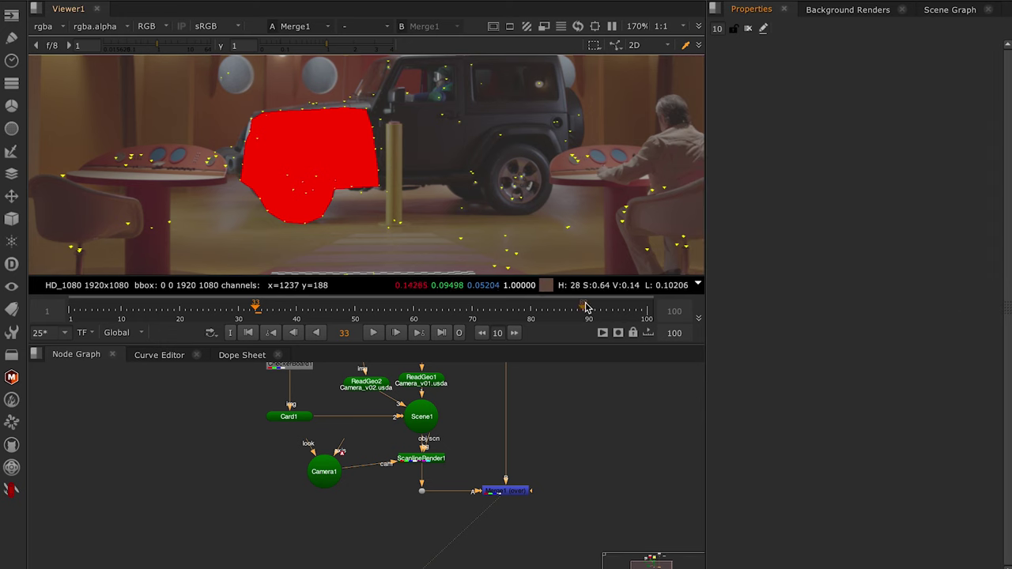
{"action": "left_click_drag", "start_coordinate": [468, 119], "coordinate": [356, 166]}
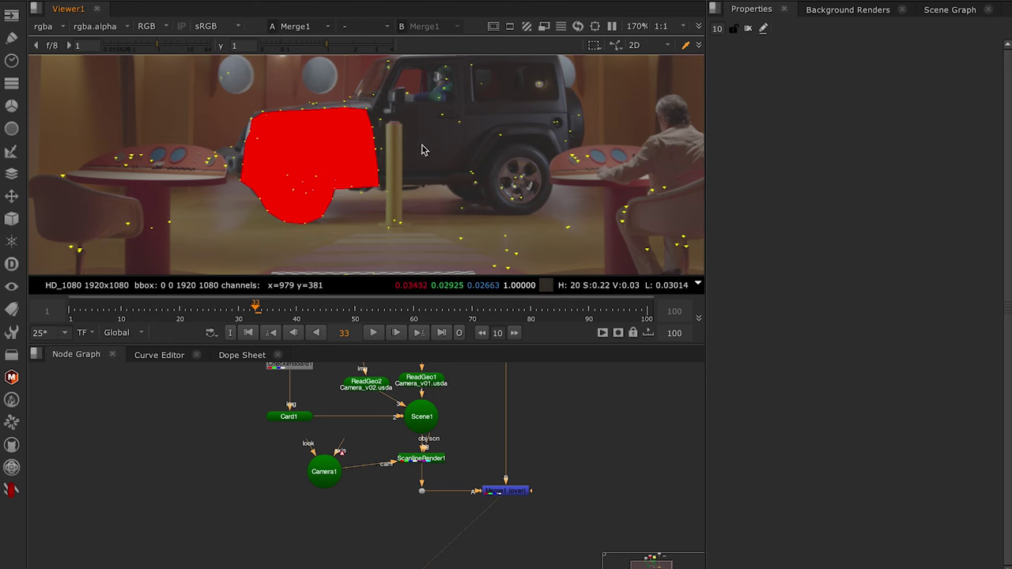
{"action": "left_click_drag", "start_coordinate": [431, 108], "coordinate": [340, 178]}
{"action": "left_click_drag", "start_coordinate": [441, 112], "coordinate": [355, 188]}
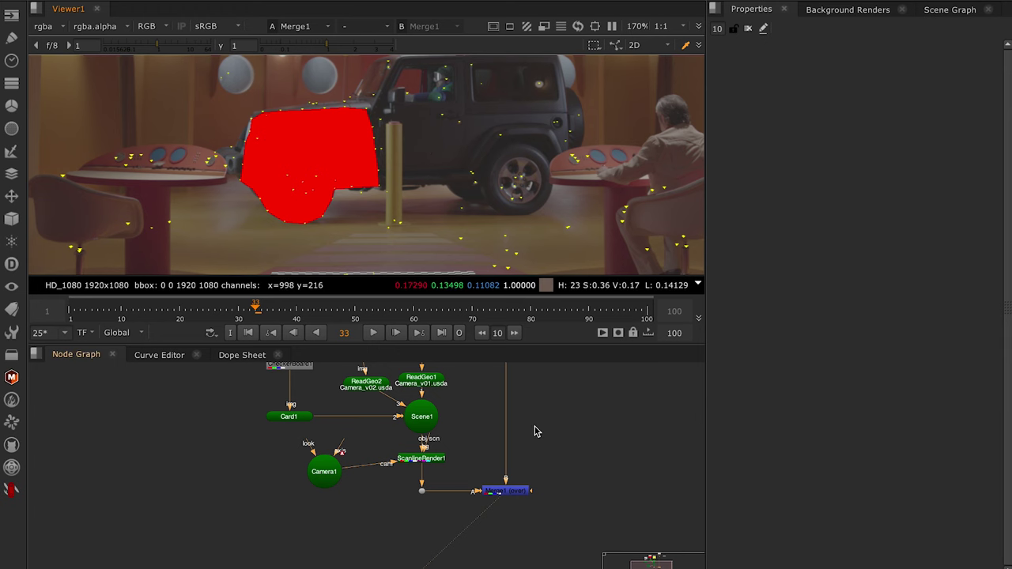
Step: View Mocha_Pro1's output and launch the Mocha Pro interface from its settings
{"action": "left_click_drag", "start_coordinate": [535, 430], "coordinate": [446, 508]}
{"action": "key", "text": "1"}
{"action": "double_click", "coordinate": [507, 392]}
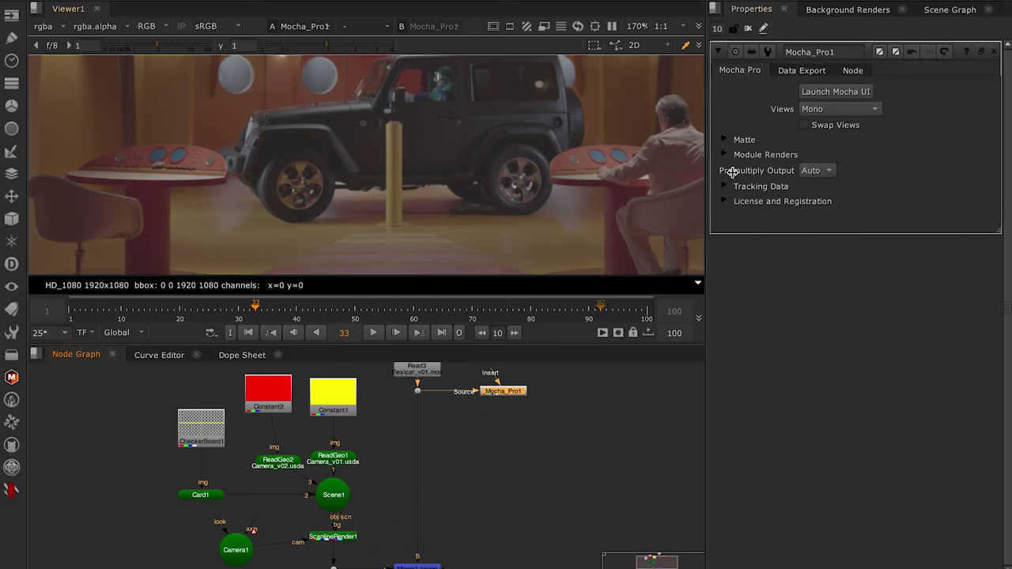
{"action": "left_click", "coordinate": [838, 92]}
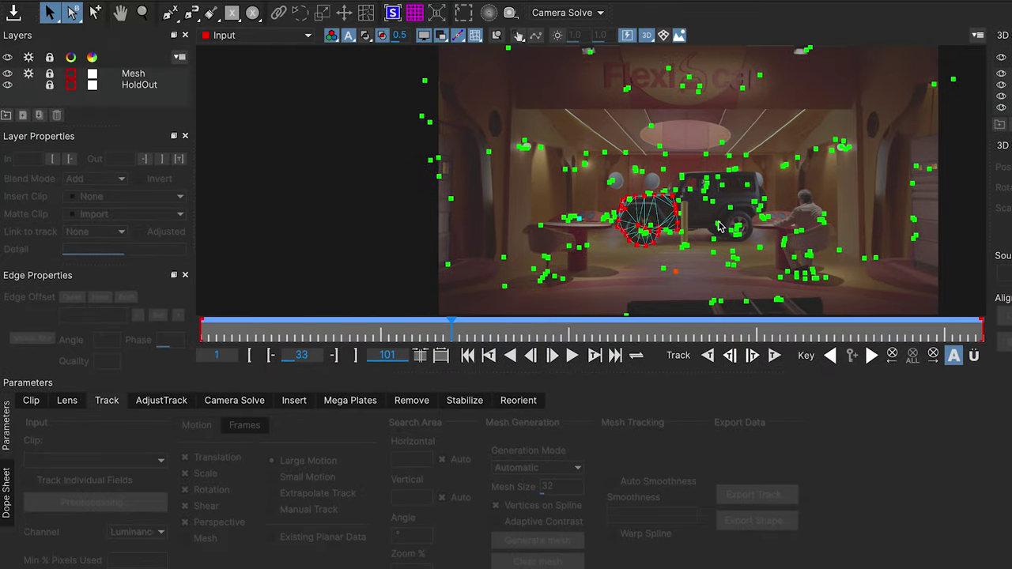
Step: Zoom the Mocha viewer onto the mesh edge beside the pole
{"action": "scroll", "coordinate": [715, 224], "scroll_direction": "up", "scroll_amount": 2}
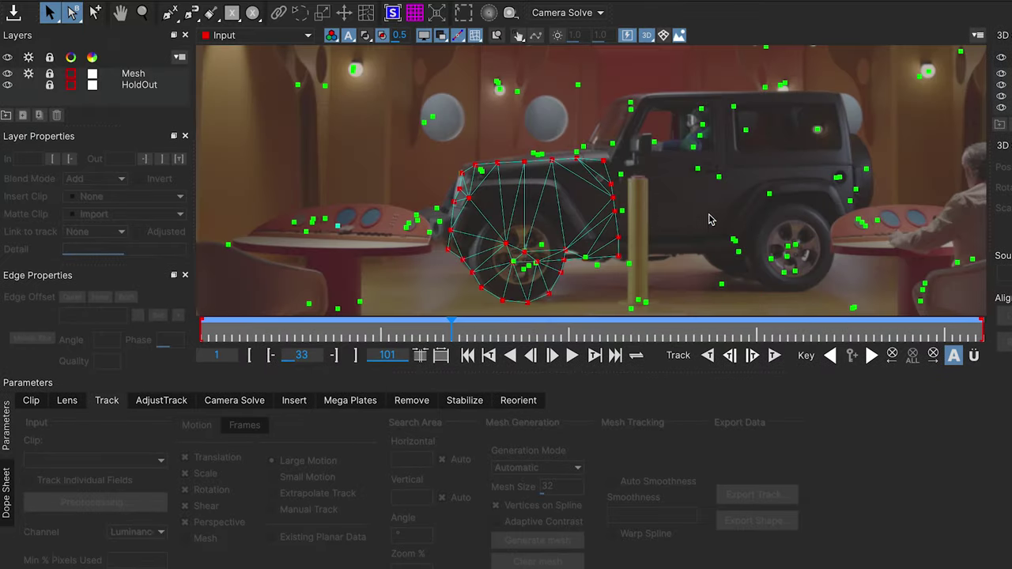
{"action": "scroll", "coordinate": [648, 219], "scroll_direction": "up", "scroll_amount": 1}
{"action": "scroll", "coordinate": [640, 218], "scroll_direction": "up", "scroll_amount": 1}
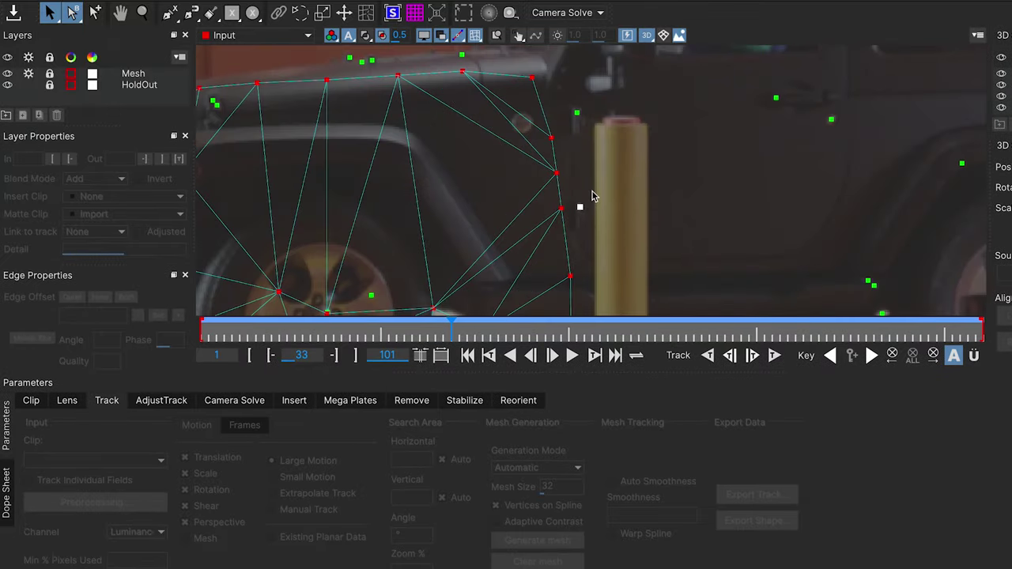
{"action": "scroll", "coordinate": [804, 145], "scroll_direction": "down", "scroll_amount": 4}
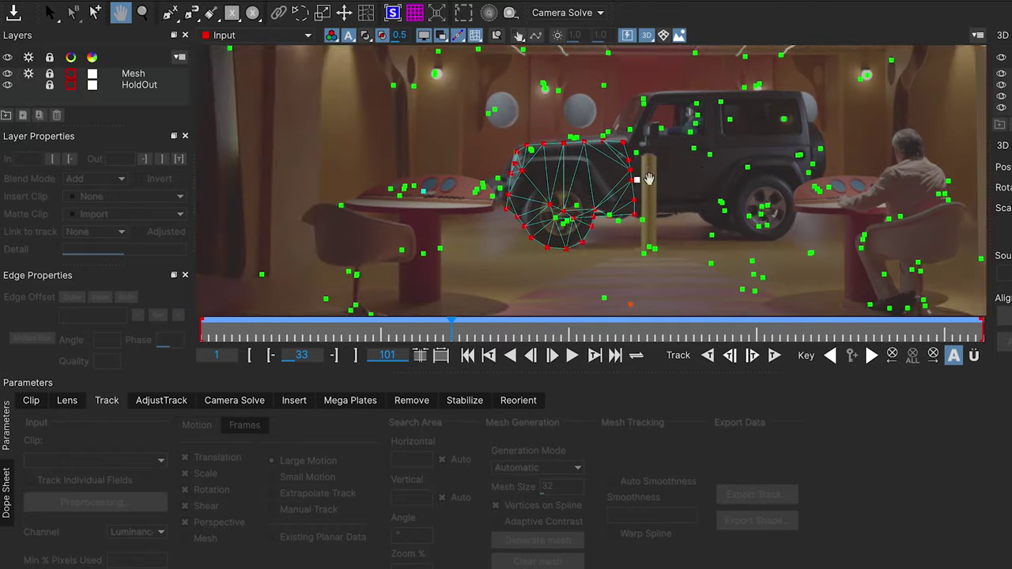
Step: Widen the 3D Objects panel and scroll the vertex list to Vertex 106
{"action": "left_click_drag", "start_coordinate": [989, 181], "coordinate": [821, 182]}
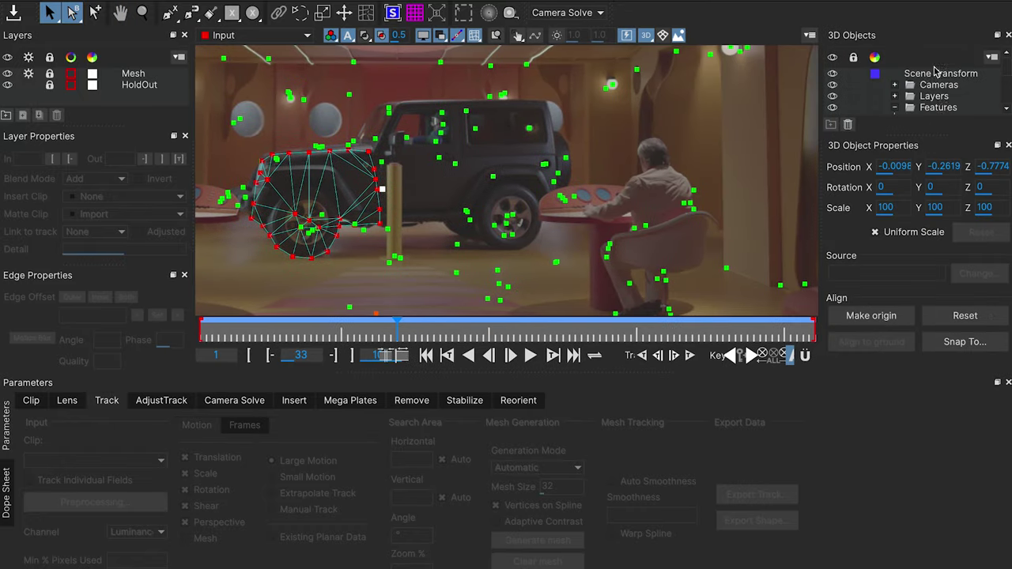
{"action": "left_click", "coordinate": [1008, 112]}
{"action": "left_click_drag", "start_coordinate": [1007, 77], "coordinate": [1006, 90]}
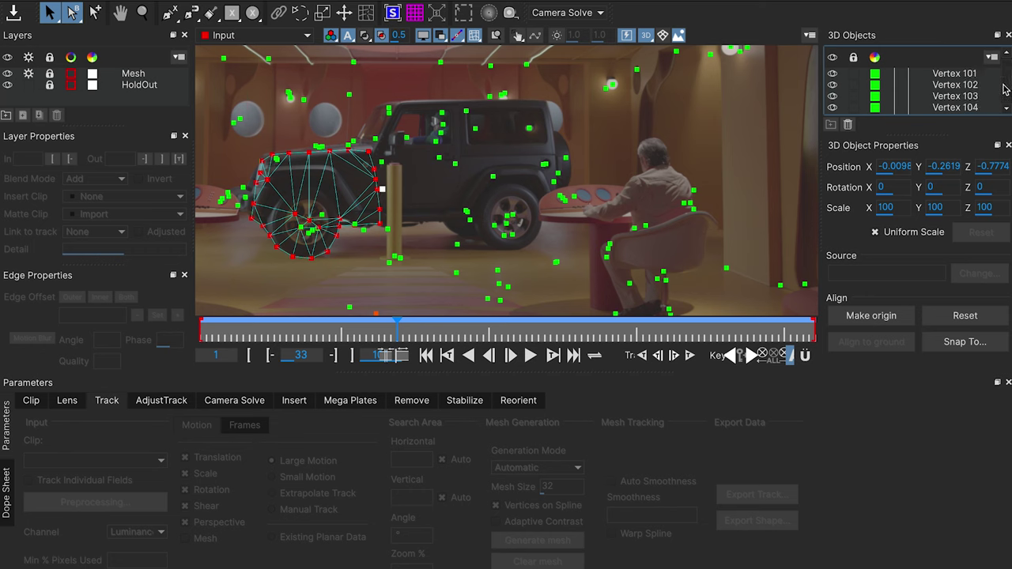
{"action": "left_click", "coordinate": [1007, 53]}
{"action": "left_click", "coordinate": [1007, 111]}
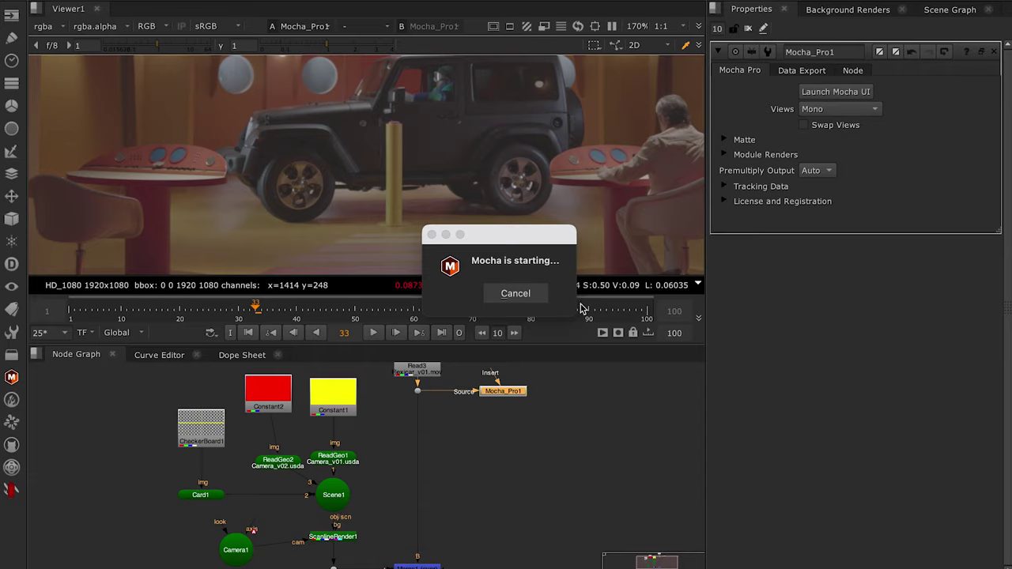
Step: Show Merge1's merged render in the viewer
{"action": "left_click_drag", "start_coordinate": [512, 504], "coordinate": [533, 459]}
{"action": "scroll", "coordinate": [402, 443], "scroll_direction": "down", "scroll_amount": 6}
{"action": "left_click_drag", "start_coordinate": [411, 404], "coordinate": [305, 495]}
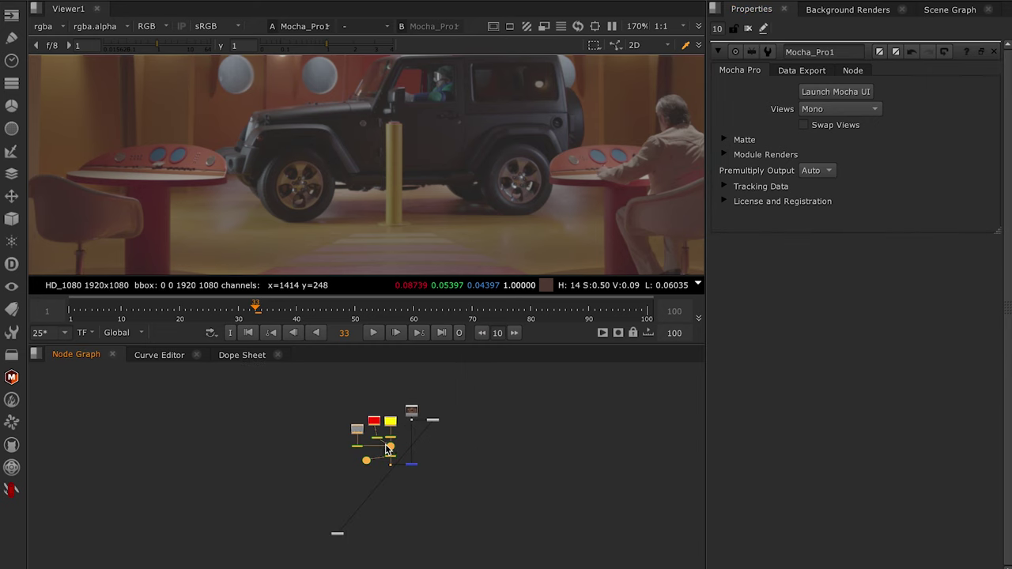
{"action": "scroll", "coordinate": [355, 449], "scroll_direction": "up", "scroll_amount": 5}
{"action": "left_click", "coordinate": [374, 448]}
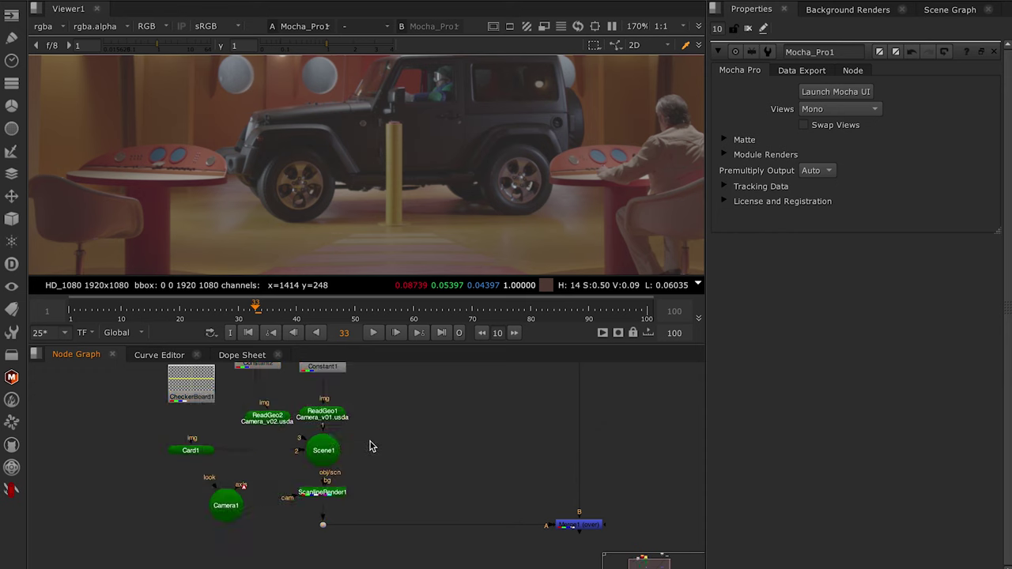
{"action": "left_click", "coordinate": [589, 510]}
{"action": "key", "text": "1"}
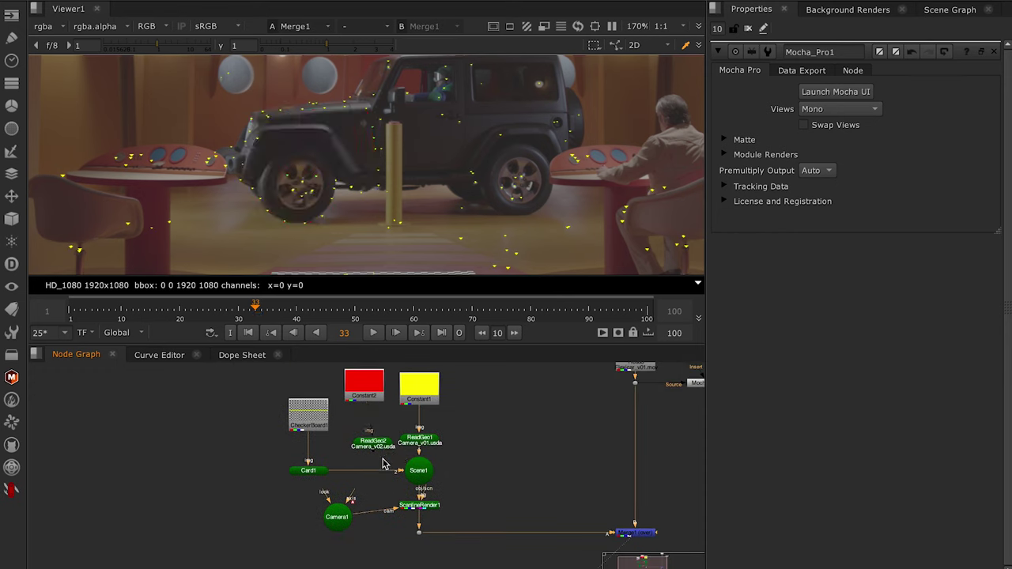
Step: In ReadGeo1's scenegraph, expand MochaScene > SolvedFeatures1 and select feature point F106
{"action": "left_click", "coordinate": [428, 442]}
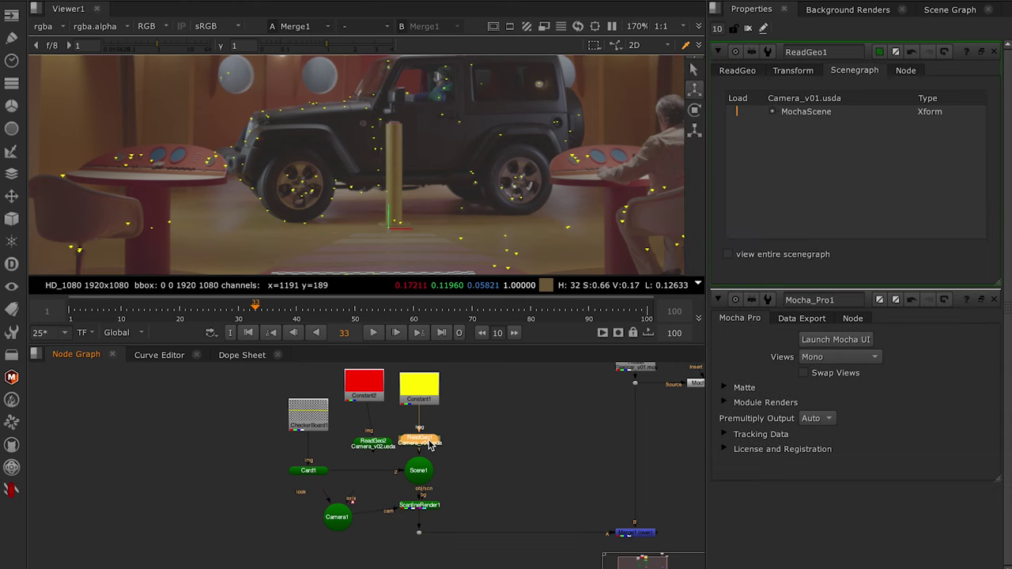
{"action": "left_click", "coordinate": [772, 111]}
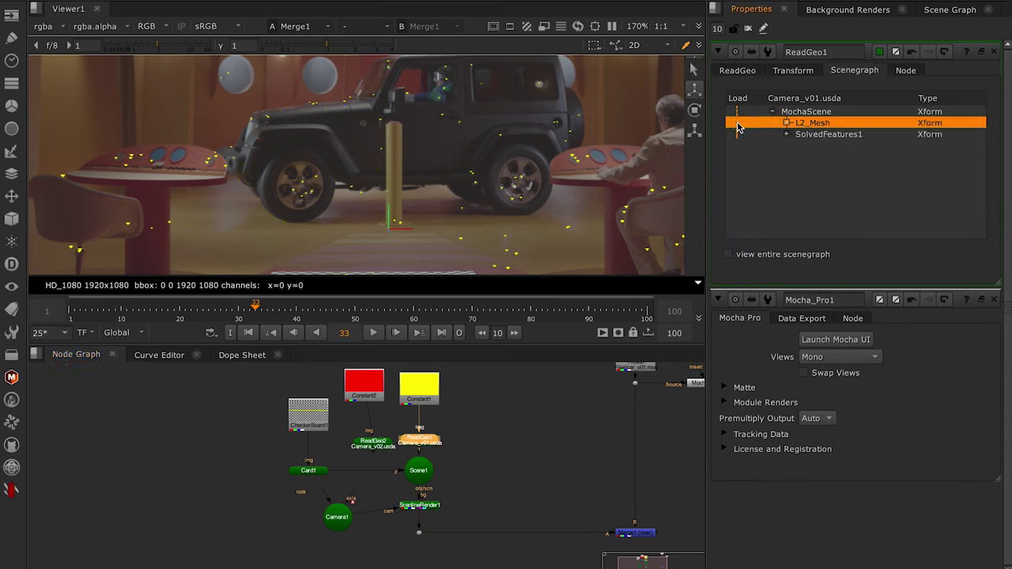
{"action": "left_click", "coordinate": [786, 135]}
{"action": "scroll", "coordinate": [818, 163], "scroll_direction": "down", "scroll_amount": 1}
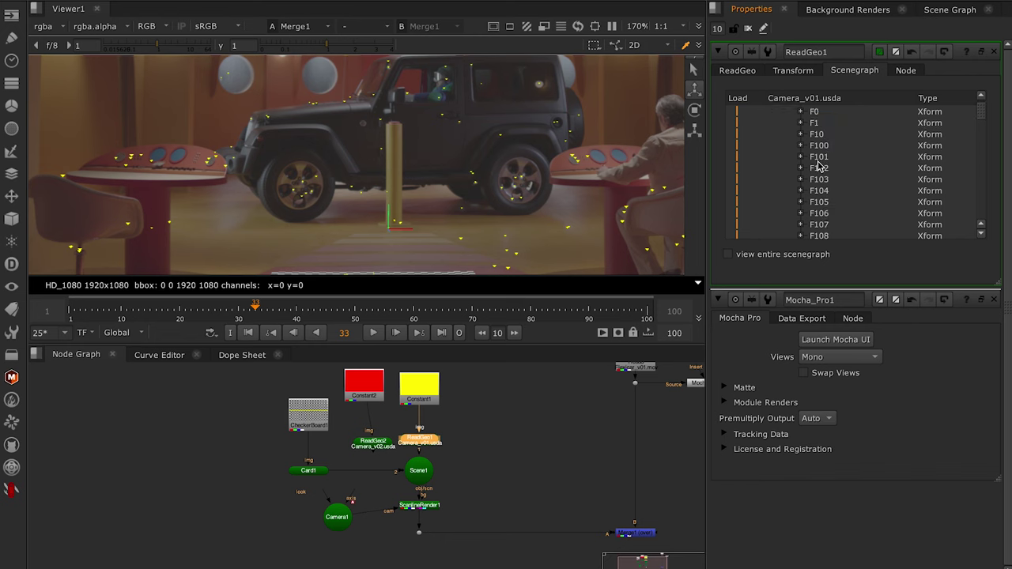
{"action": "scroll", "coordinate": [773, 154], "scroll_direction": "up", "scroll_amount": 1}
{"action": "left_click", "coordinate": [738, 124]}
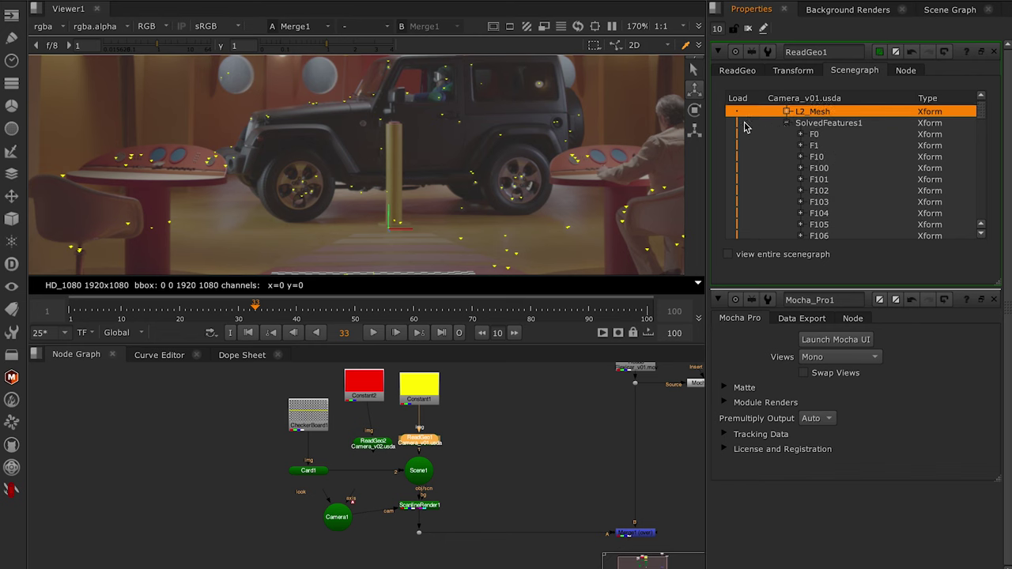
{"action": "scroll", "coordinate": [841, 200], "scroll_direction": "down", "scroll_amount": 1}
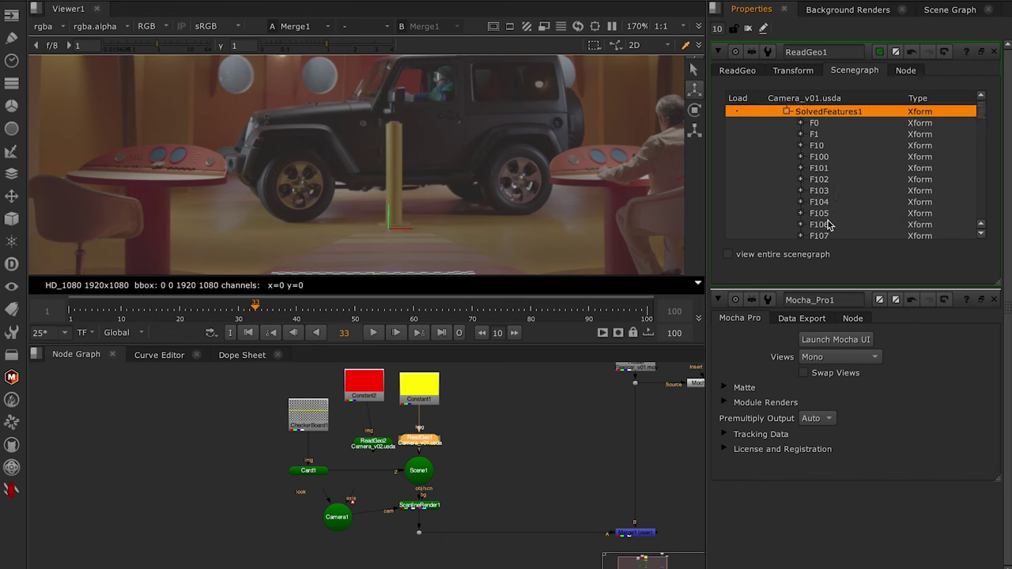
{"action": "left_click", "coordinate": [828, 225]}
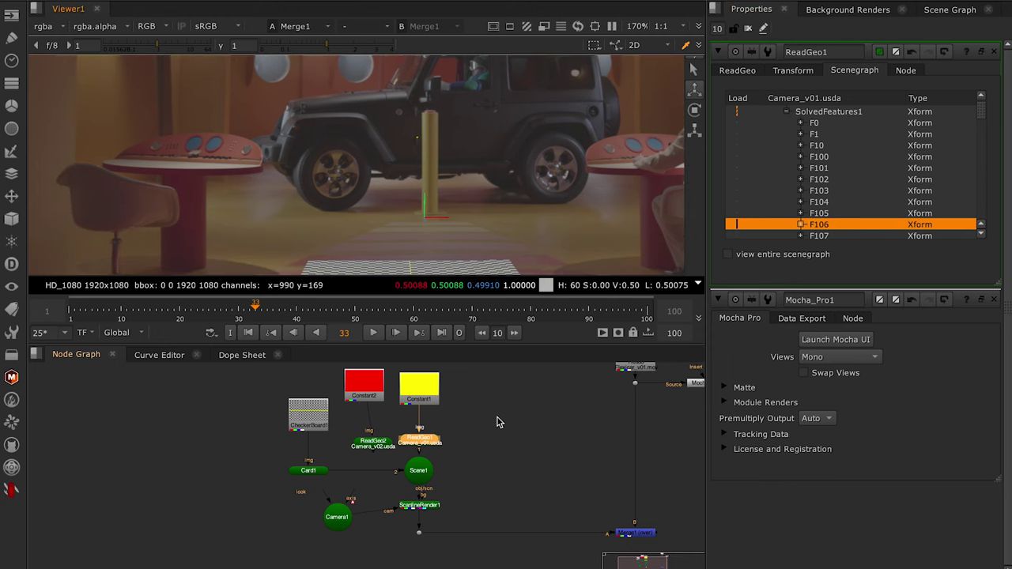
Step: Switch to vertex selection mode in the 3D viewer, then return to 2D
{"action": "left_click", "coordinate": [500, 450]}
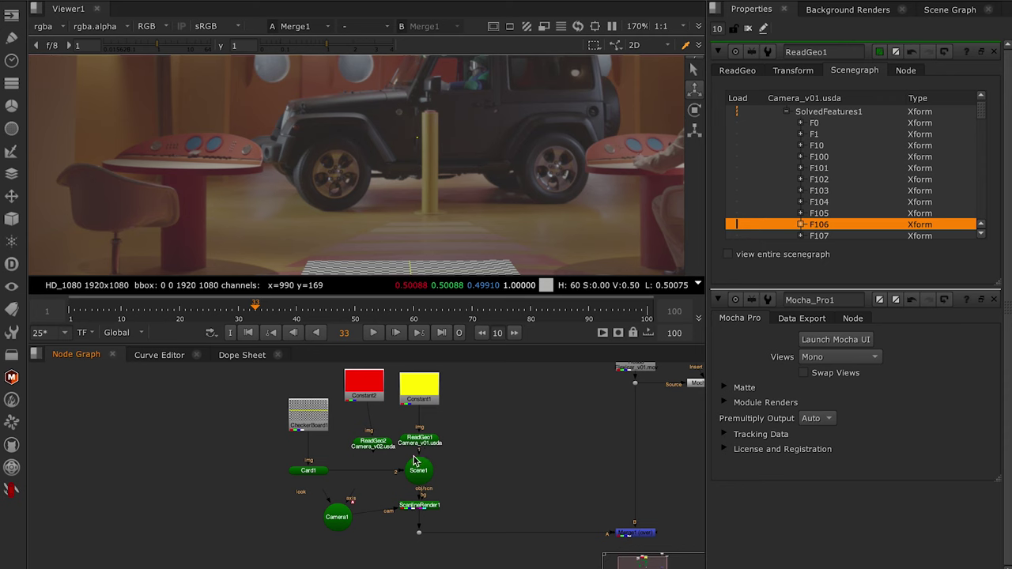
{"action": "key", "text": "Tab"}
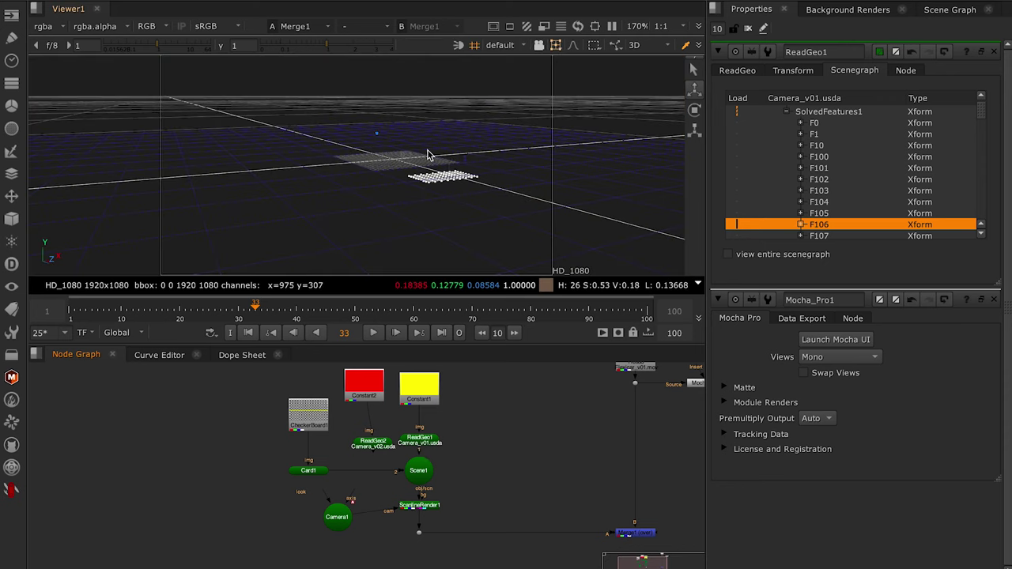
{"action": "left_click", "coordinate": [356, 166]}
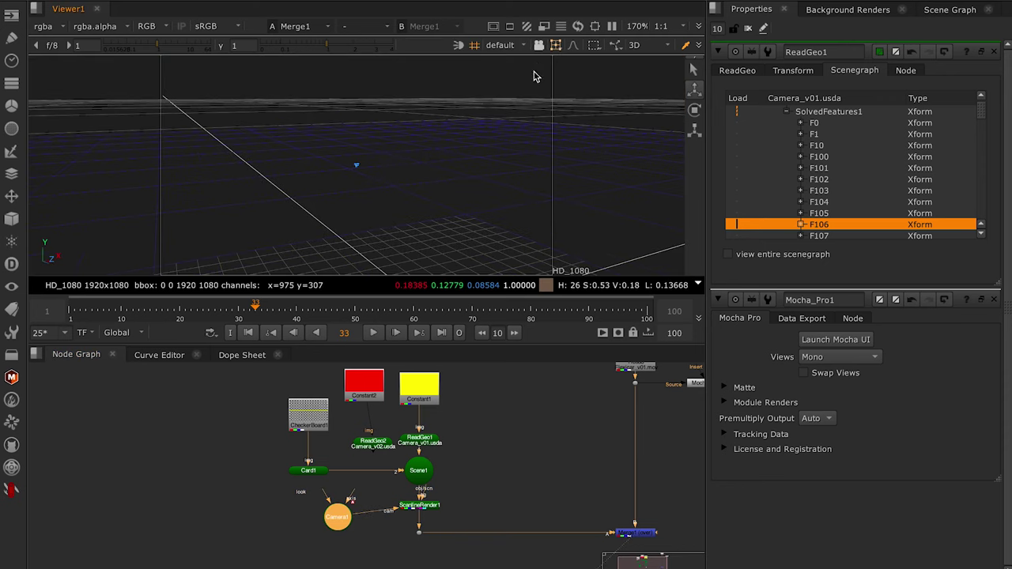
{"action": "left_click", "coordinate": [595, 45]}
{"action": "left_click", "coordinate": [577, 72]}
{"action": "key", "text": "Tab"}
{"action": "key", "text": "Tab"}
Step: Add Card2 textured with CheckerBoard1 and connected into Scene1
{"action": "type", "text": "card"}
{"action": "key", "text": "Return"}
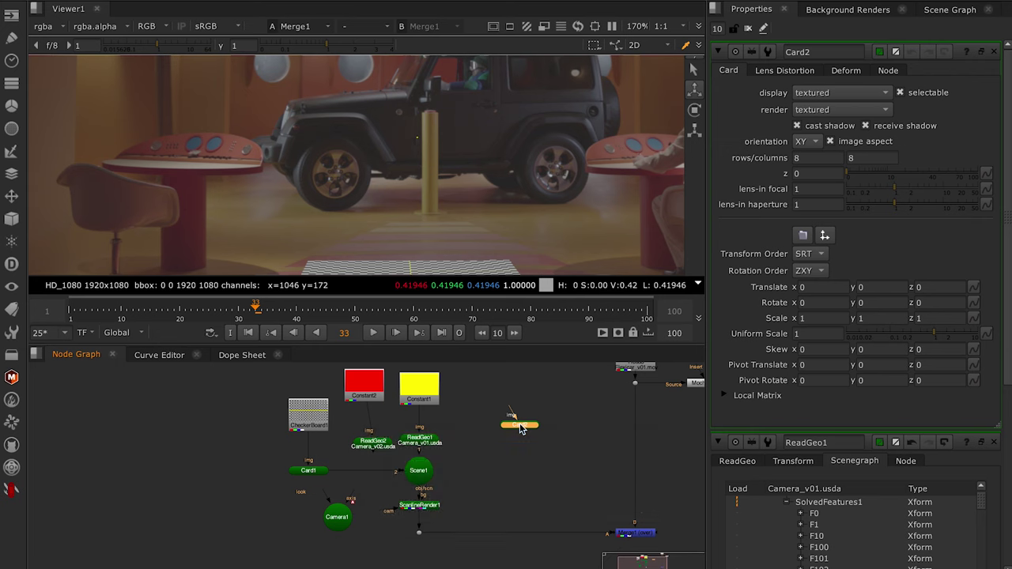
{"action": "left_click_drag", "start_coordinate": [482, 435], "coordinate": [419, 468]}
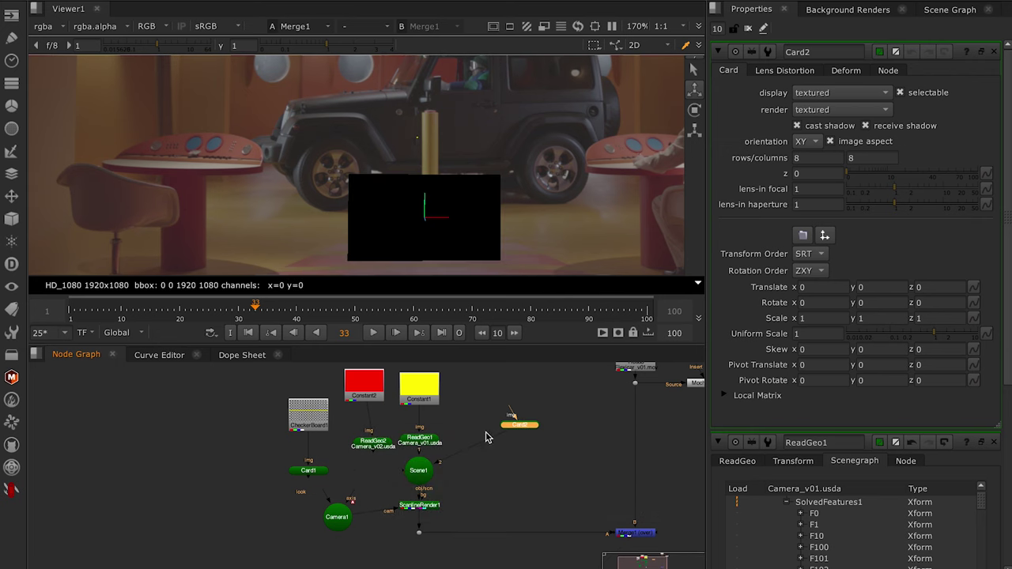
{"action": "left_click_drag", "start_coordinate": [302, 425], "coordinate": [500, 390]}
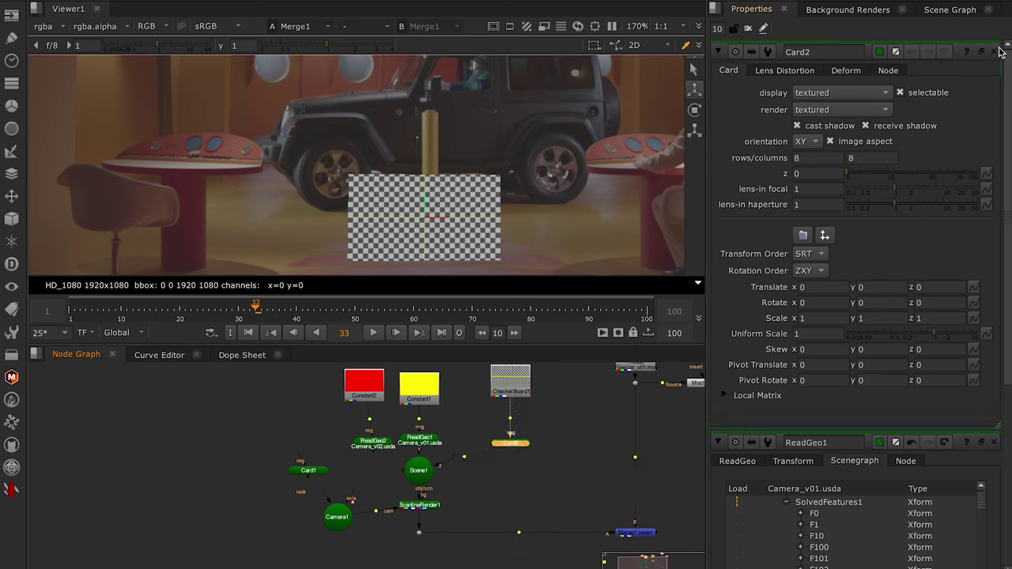
Step: Snap Card2 to the selected feature point's position
{"action": "left_click", "coordinate": [996, 50], "text": "ctrl"}
{"action": "left_click", "coordinate": [827, 236]}
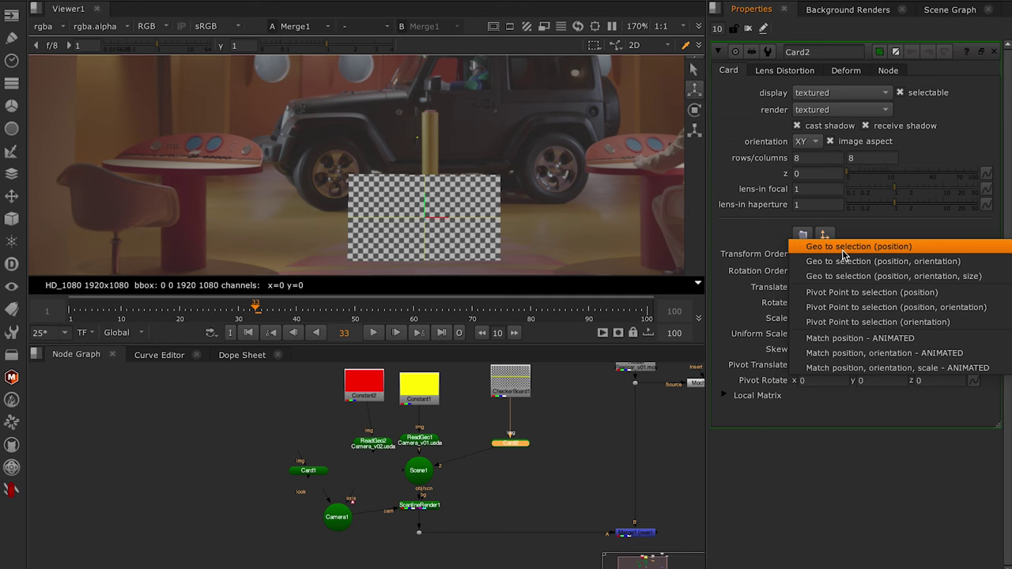
{"action": "left_click", "coordinate": [845, 246]}
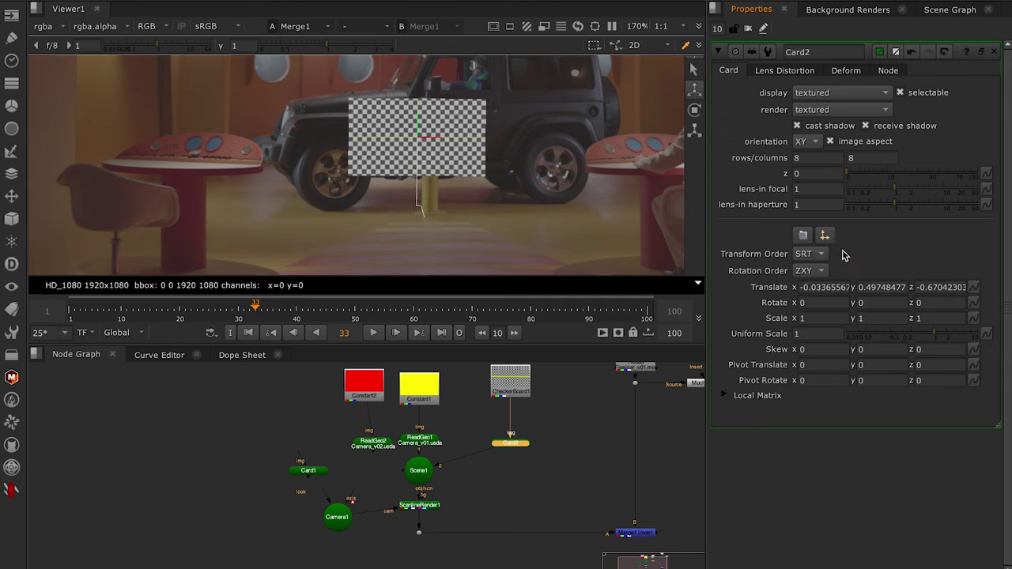
Step: Scrub through frames 4 to 99 to check the checkerboard card stays on the pole
{"action": "left_click", "coordinate": [448, 311]}
{"action": "left_click", "coordinate": [647, 323]}
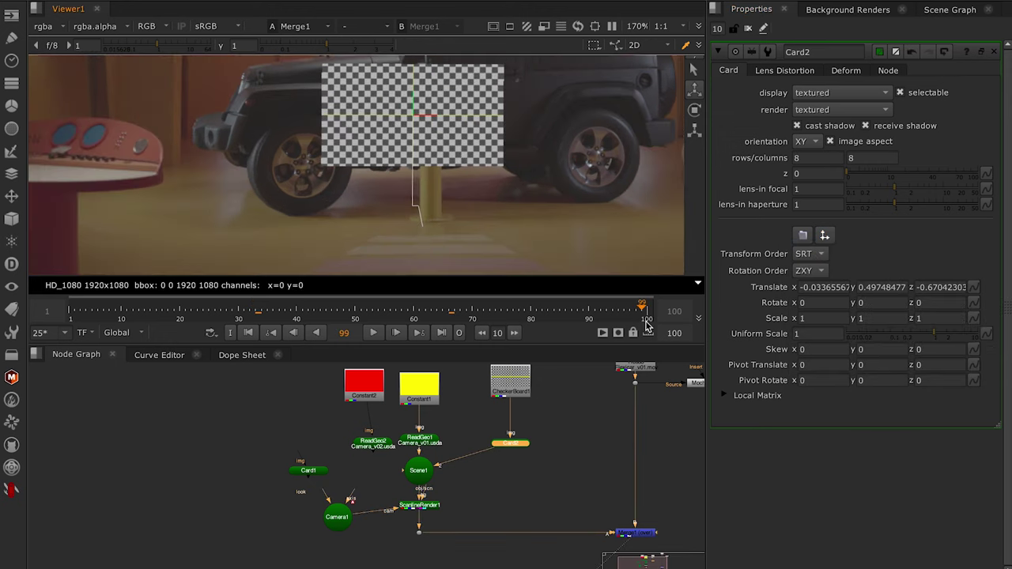
{"action": "left_click", "coordinate": [273, 311]}
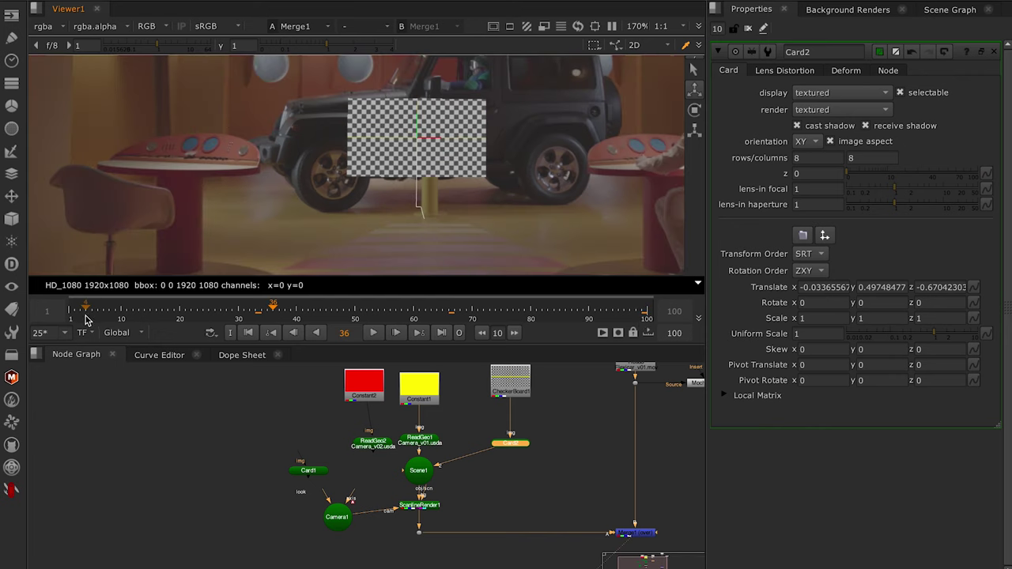
{"action": "left_click", "coordinate": [87, 320]}
{"action": "left_click_drag", "start_coordinate": [363, 322], "coordinate": [519, 323]}
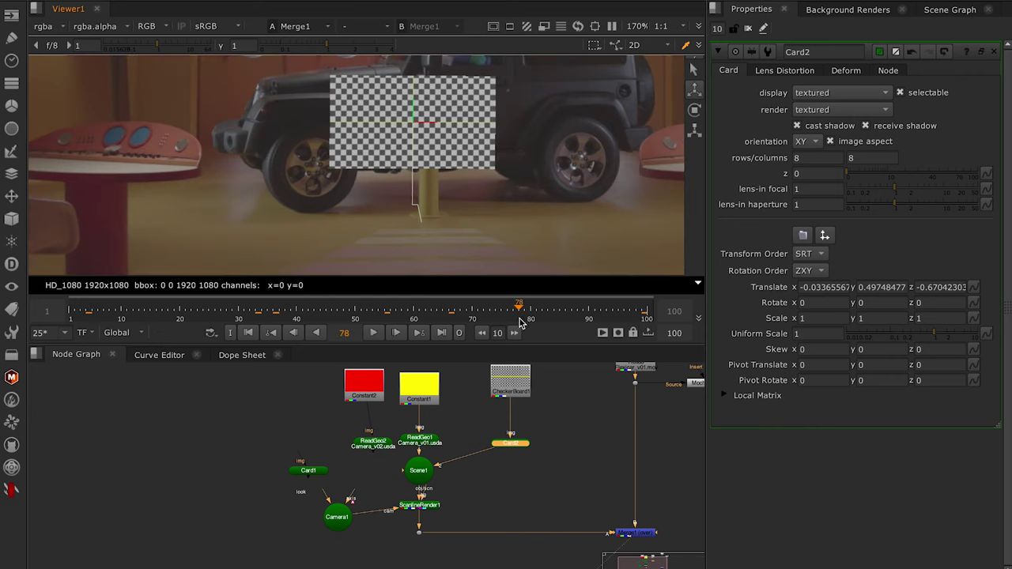
{"action": "left_click_drag", "start_coordinate": [608, 316], "coordinate": [630, 316]}
Step: Move the card, camera, scene, render and merge nodes further down the node graph
{"action": "left_click", "coordinate": [537, 431]}
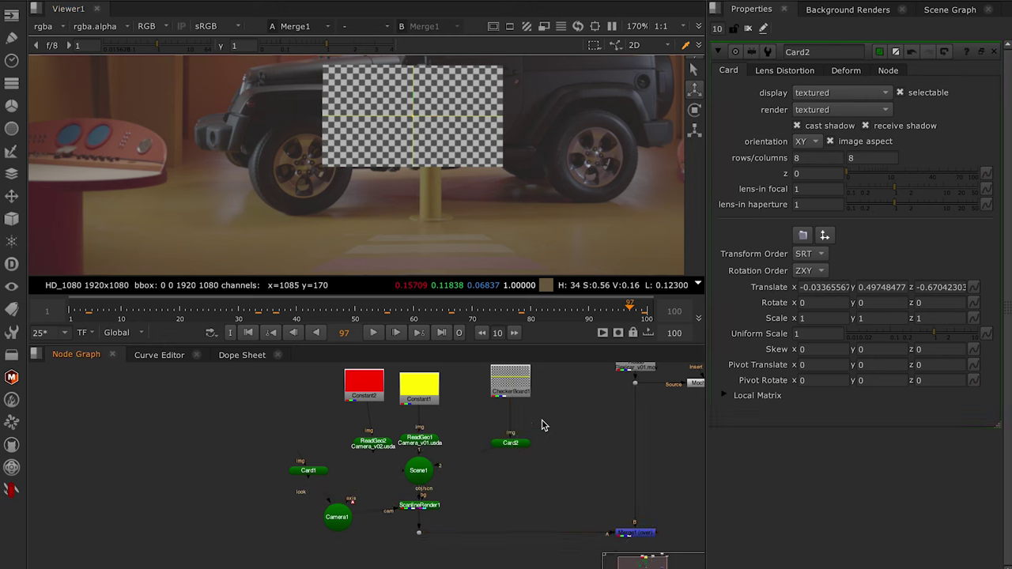
{"action": "left_click", "coordinate": [512, 452]}
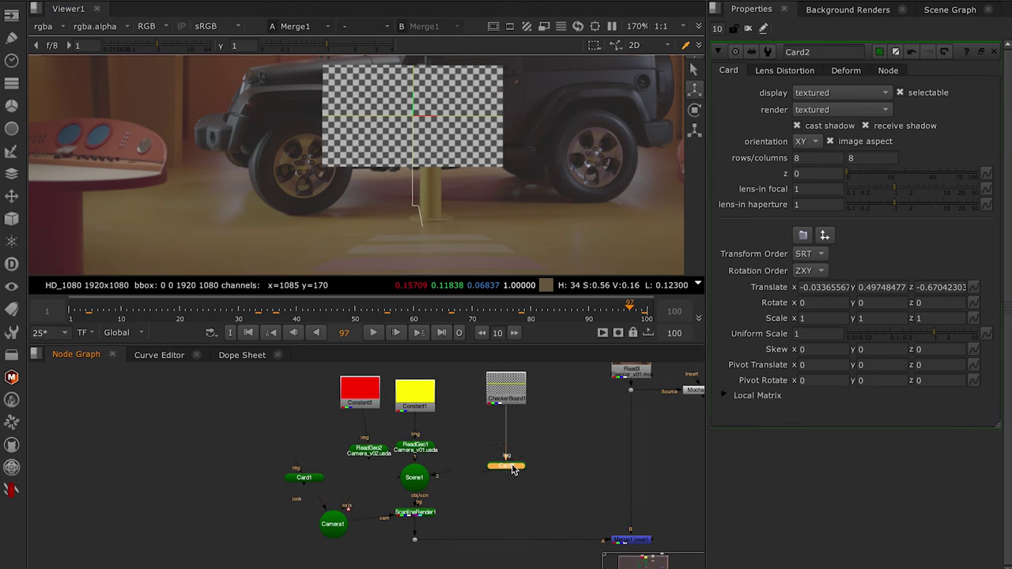
{"action": "left_click_drag", "start_coordinate": [673, 414], "coordinate": [213, 555]}
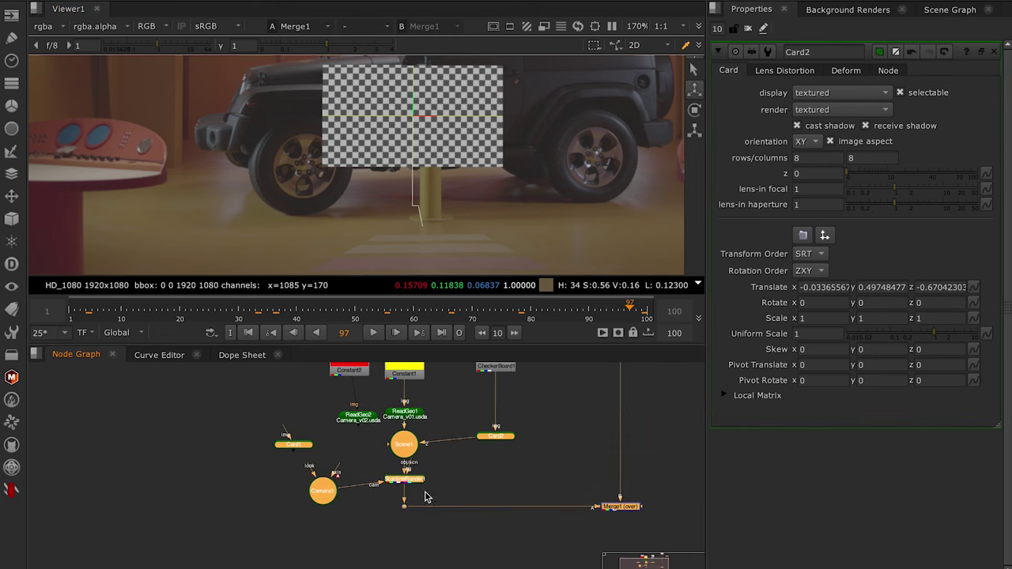
{"action": "mouse_move", "coordinate": [500, 441]}
{"action": "left_mouse_down"}
{"action": "mouse_move", "coordinate": [499, 499]}
{"action": "mouse_move", "coordinate": [535, 509]}
{"action": "left_mouse_up"}
{"action": "left_click", "coordinate": [516, 499]}
{"action": "left_click", "coordinate": [497, 500]}
{"action": "left_click_drag", "start_coordinate": [538, 461], "coordinate": [522, 466]}
{"action": "left_click", "coordinate": [488, 447]}
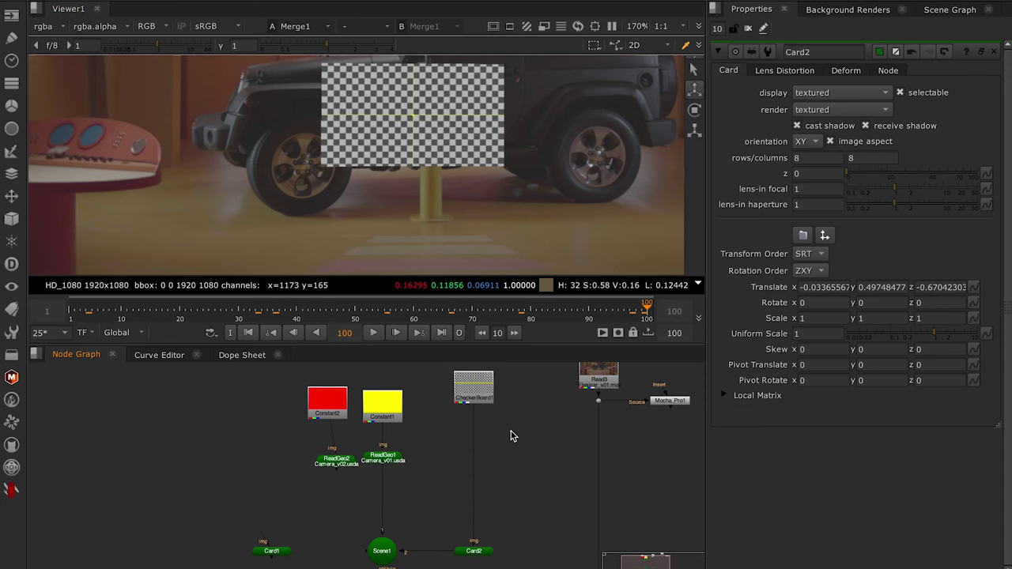
Step: Add a FrameHold at frame 100 followed by a RotoPaint node, and view it
{"action": "key", "text": "Tab"}
{"action": "type", "text": "fram"}
{"action": "key", "text": "Down"}
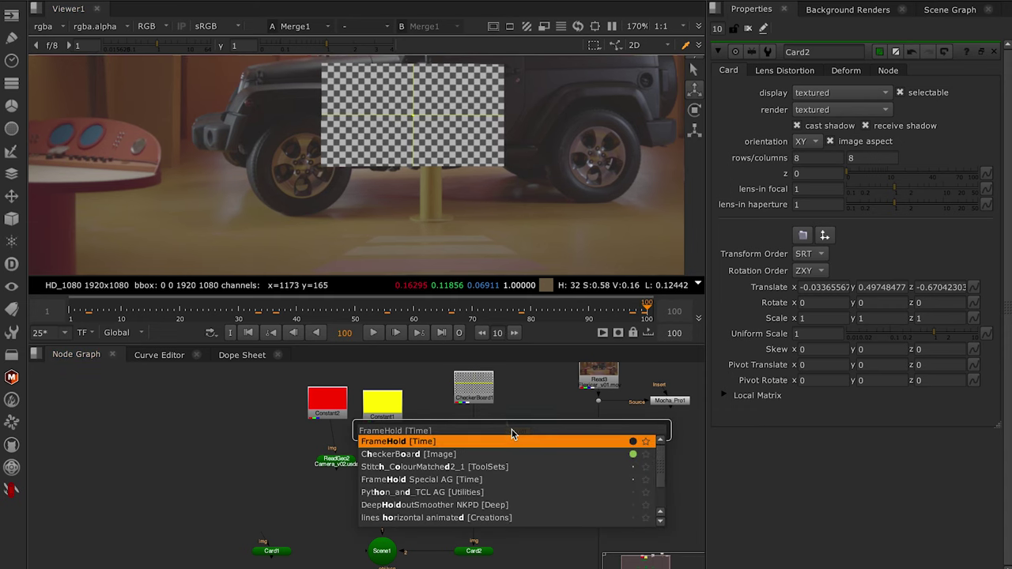
{"action": "key", "text": "Return"}
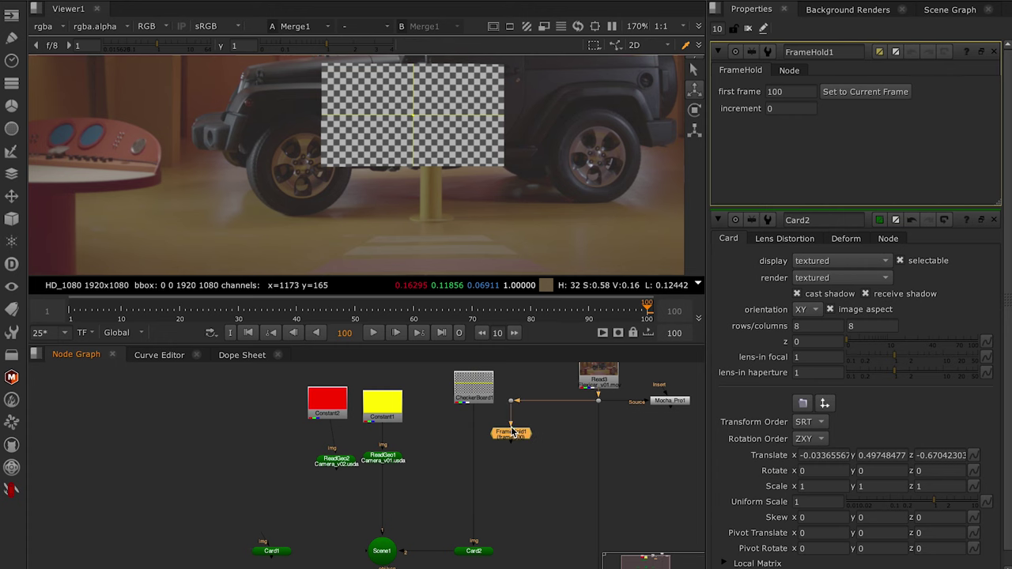
{"action": "key", "text": "p"}
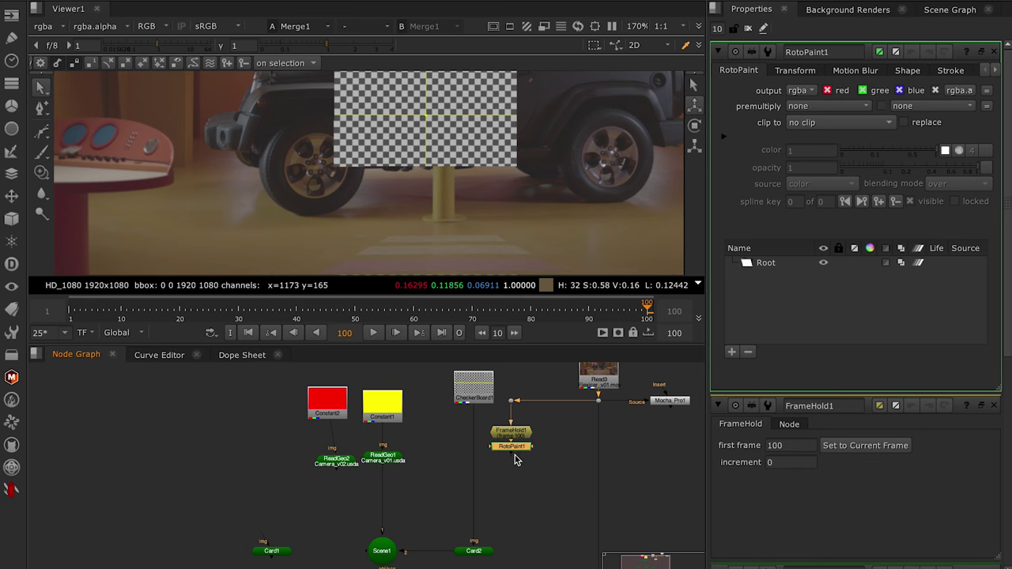
{"action": "key", "text": "1"}
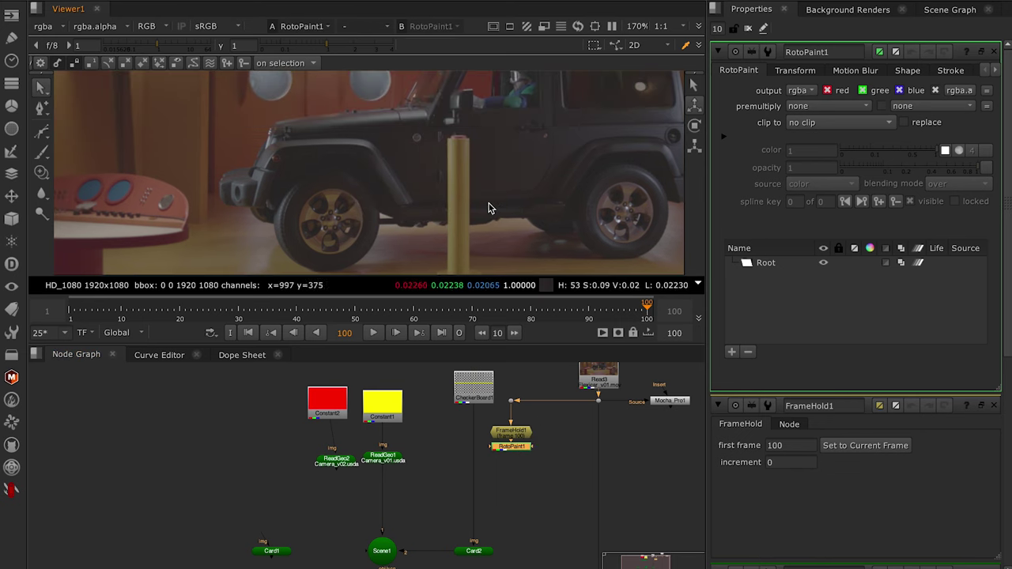
Step: Set up the Clone brush with size about 41 and opacity 0.3
{"action": "scroll", "coordinate": [474, 206], "scroll_direction": "up", "scroll_amount": 3}
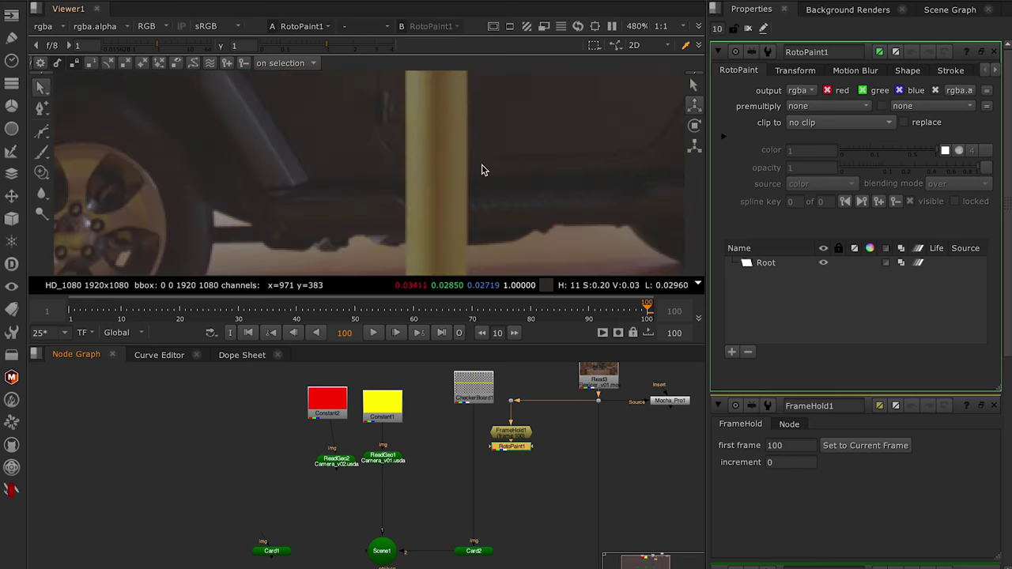
{"action": "scroll", "coordinate": [468, 222], "scroll_direction": "up", "scroll_amount": 2}
{"action": "left_click", "coordinate": [42, 172]}
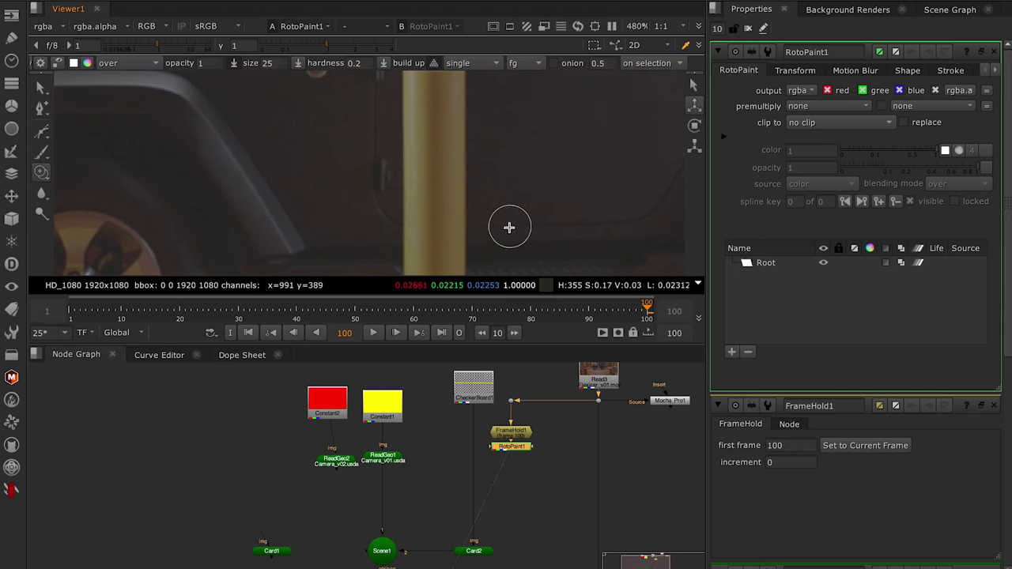
{"action": "left_click_drag", "start_coordinate": [437, 227], "coordinate": [485, 232]}
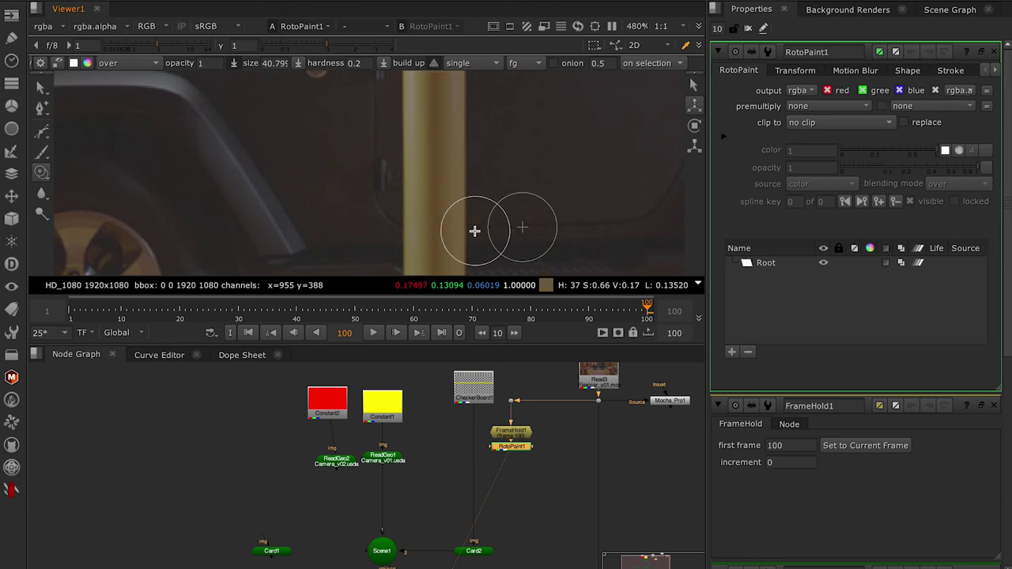
{"action": "left_click", "coordinate": [205, 63]}
{"action": "type", "text": "0.3"}
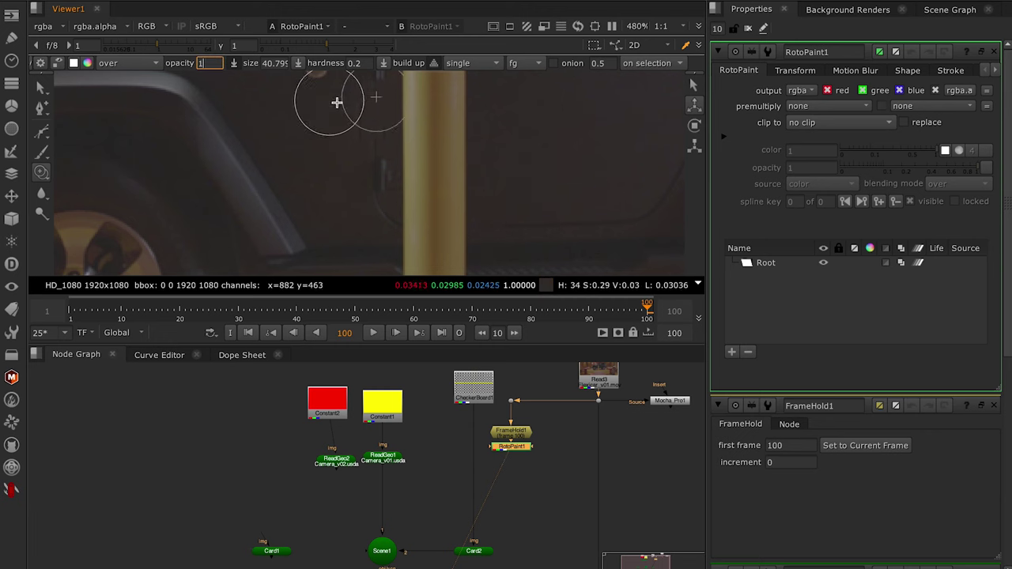
Step: Clone-paint background over the yellow pole from its base to the top of the post
{"action": "left_click_drag", "start_coordinate": [448, 200], "coordinate": [453, 253]}
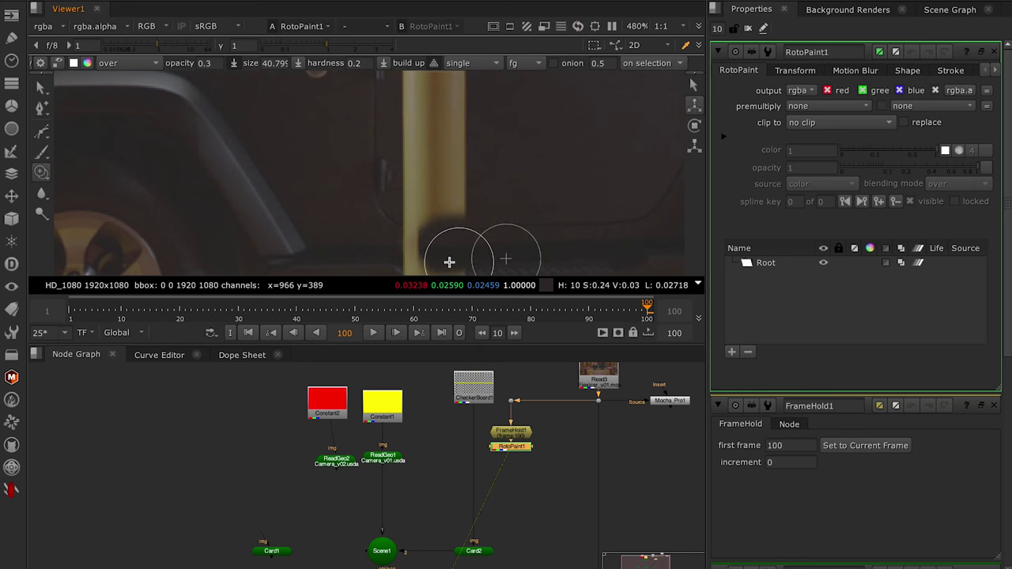
{"action": "left_click_drag", "start_coordinate": [398, 230], "coordinate": [424, 235]}
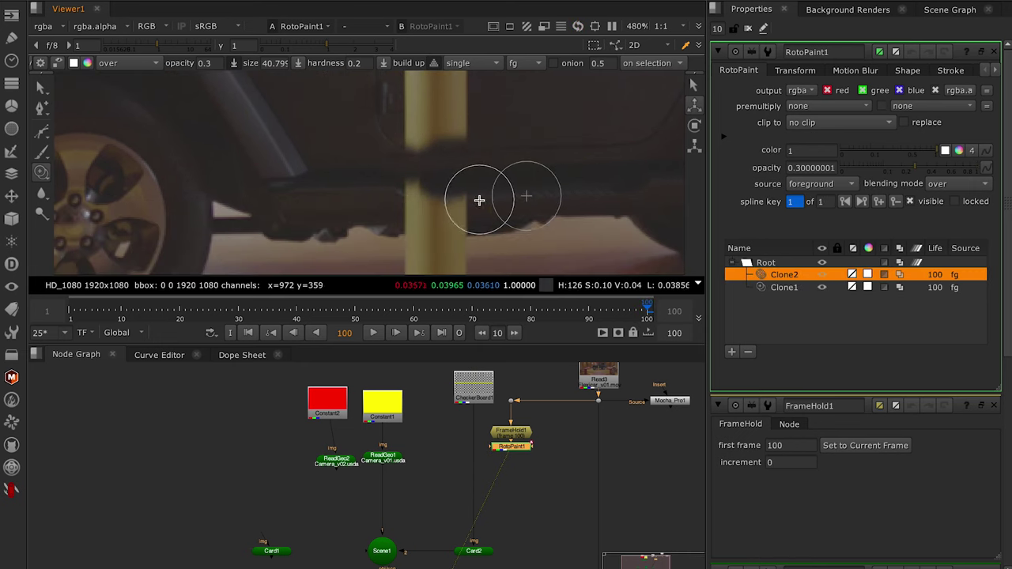
{"action": "left_click_drag", "start_coordinate": [417, 181], "coordinate": [504, 208]}
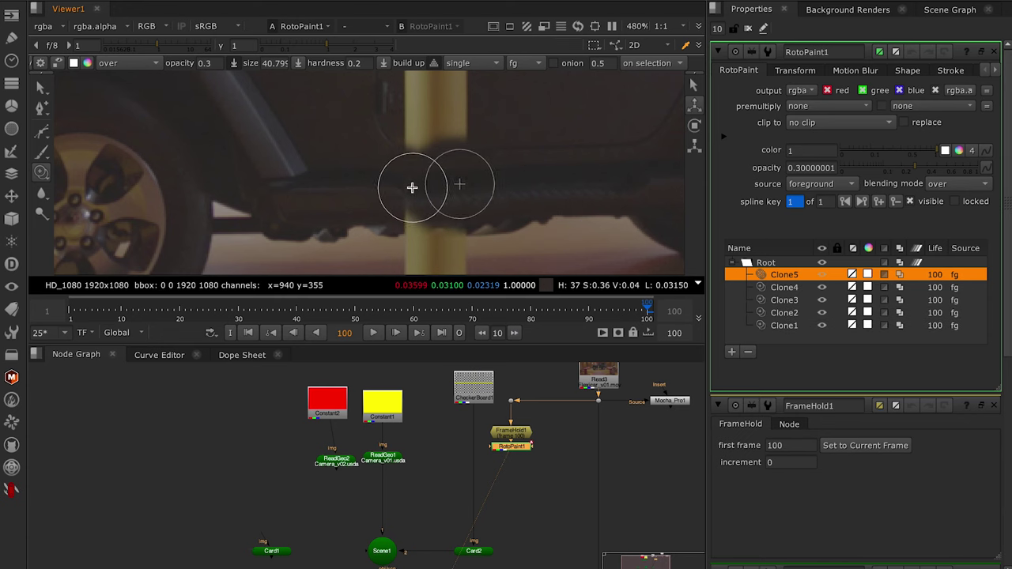
{"action": "mouse_move", "coordinate": [518, 134]}
{"action": "left_mouse_down"}
{"action": "mouse_move", "coordinate": [451, 200]}
{"action": "mouse_move", "coordinate": [465, 198]}
{"action": "left_mouse_up"}
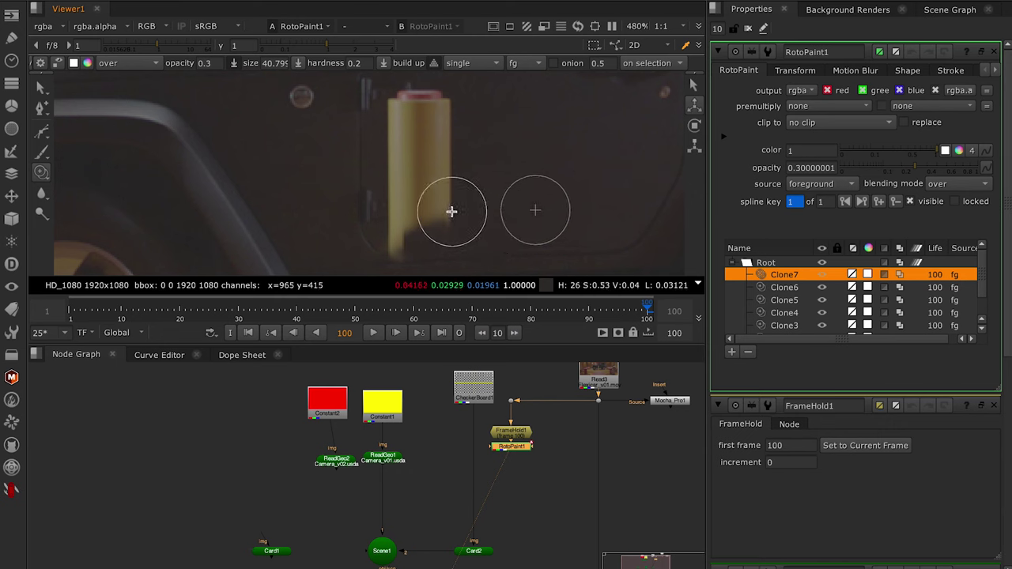
{"action": "mouse_move", "coordinate": [445, 205]}
{"action": "left_mouse_down"}
{"action": "mouse_move", "coordinate": [457, 138]}
{"action": "mouse_move", "coordinate": [464, 196]}
{"action": "mouse_move", "coordinate": [424, 120]}
{"action": "mouse_move", "coordinate": [458, 172]}
{"action": "left_mouse_up"}
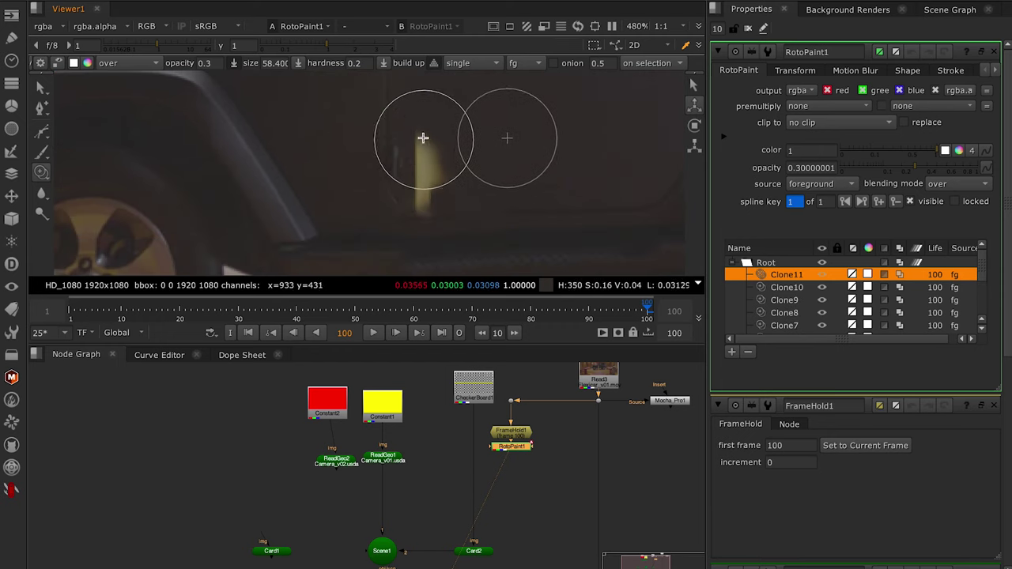
{"action": "mouse_move", "coordinate": [419, 134]}
{"action": "left_mouse_down"}
{"action": "mouse_move", "coordinate": [435, 181]}
{"action": "mouse_move", "coordinate": [445, 179]}
{"action": "left_mouse_up"}
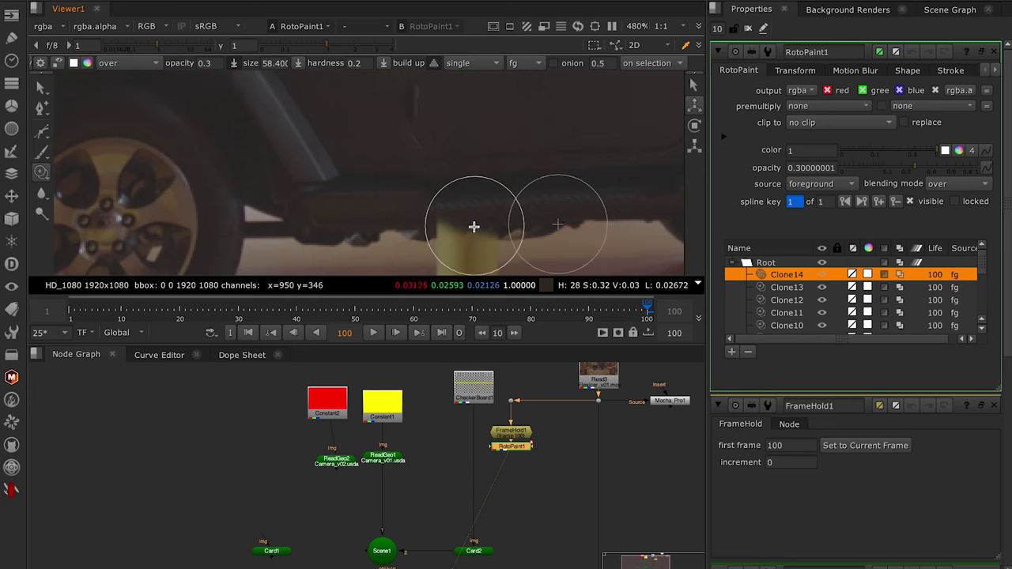
{"action": "left_click_drag", "start_coordinate": [474, 226], "coordinate": [494, 175]}
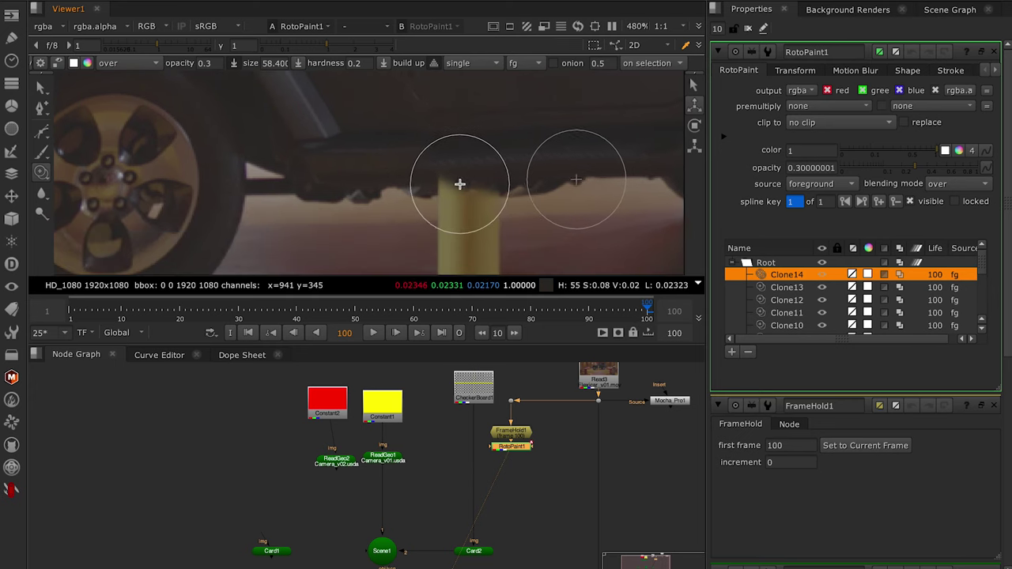
{"action": "left_click_drag", "start_coordinate": [509, 192], "coordinate": [468, 193]}
Step: Add a Copy node below RotoPaint1 and a separate new Roto node
{"action": "scroll", "coordinate": [519, 172], "scroll_direction": "down", "scroll_amount": 5}
{"action": "scroll", "coordinate": [527, 180], "scroll_direction": "up", "scroll_amount": 5}
{"action": "scroll", "coordinate": [527, 180], "scroll_direction": "down", "scroll_amount": 2}
{"action": "scroll", "coordinate": [590, 216], "scroll_direction": "down", "scroll_amount": 3}
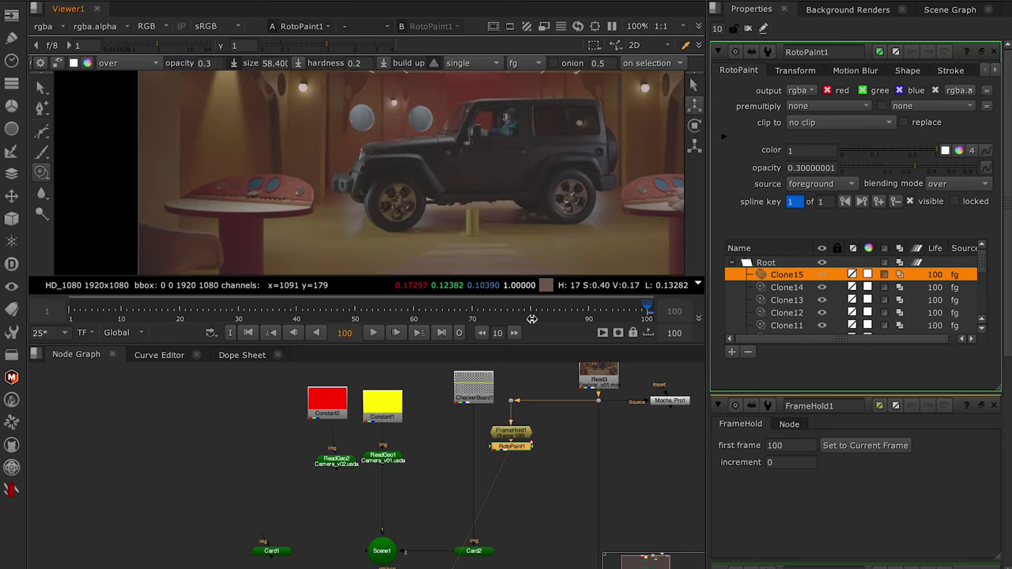
{"action": "left_click_drag", "start_coordinate": [530, 486], "coordinate": [473, 474]}
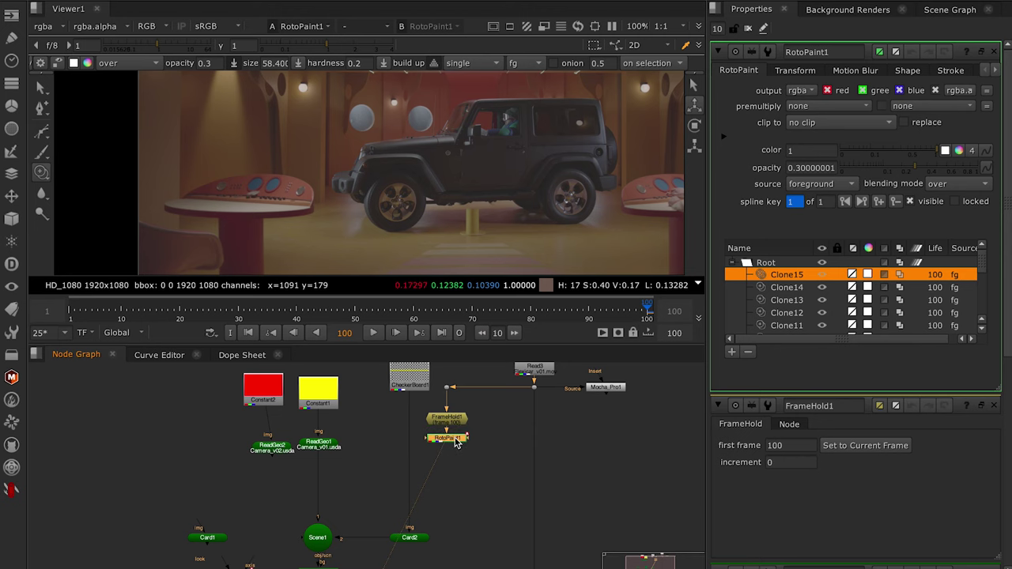
{"action": "key", "text": "k"}
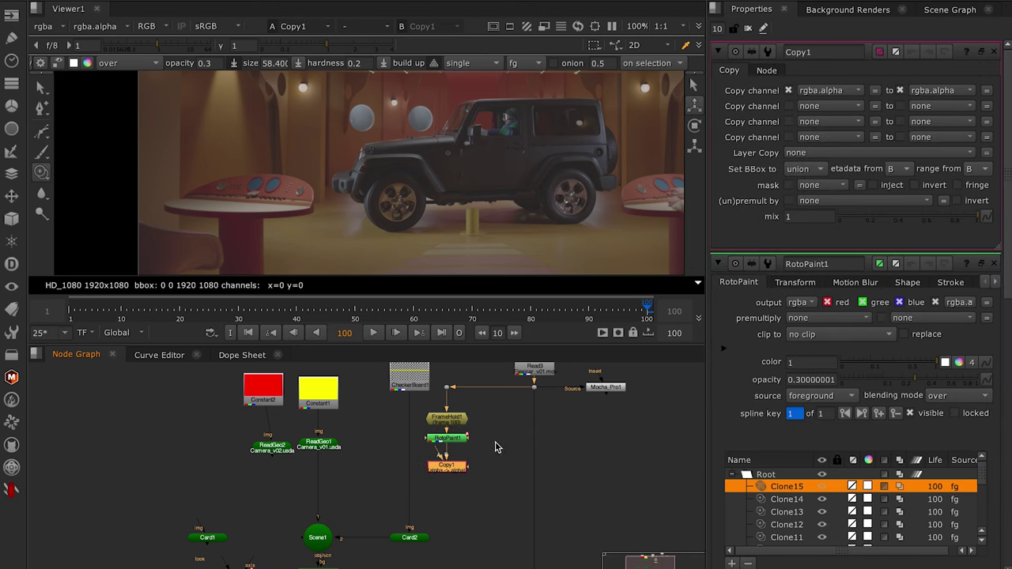
{"action": "left_click", "coordinate": [495, 448]}
{"action": "key", "text": "o"}
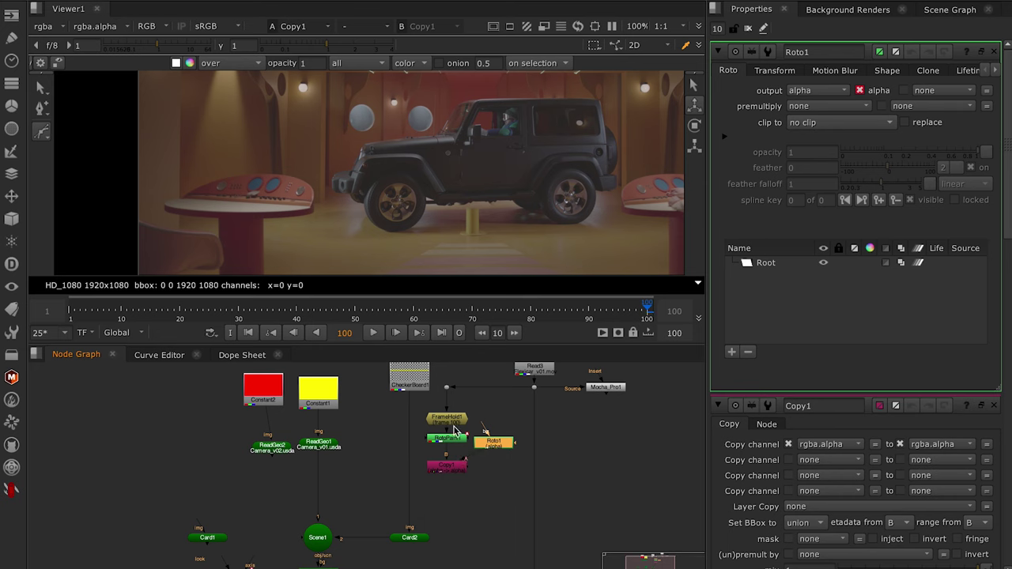
Step: Reorder the frame hold so it sits below RotoPaint1, after the paint
{"action": "left_click", "coordinate": [454, 426]}
{"action": "left_click", "coordinate": [454, 445]}
{"action": "left_click", "coordinate": [457, 425]}
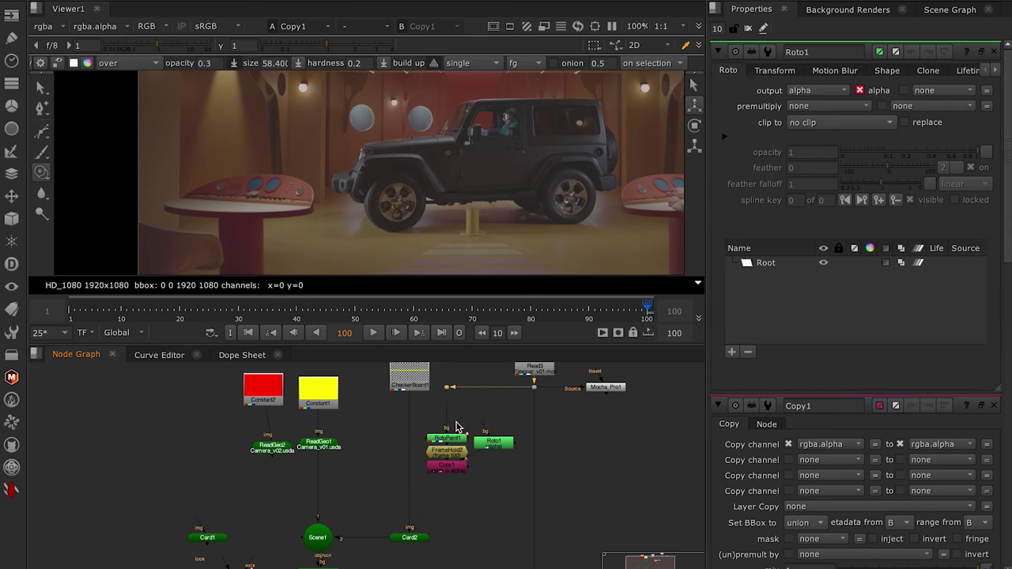
{"action": "mouse_move", "coordinate": [449, 448]}
{"action": "left_mouse_down"}
{"action": "mouse_move", "coordinate": [448, 437]}
{"action": "mouse_move", "coordinate": [465, 480]}
{"action": "left_mouse_up"}
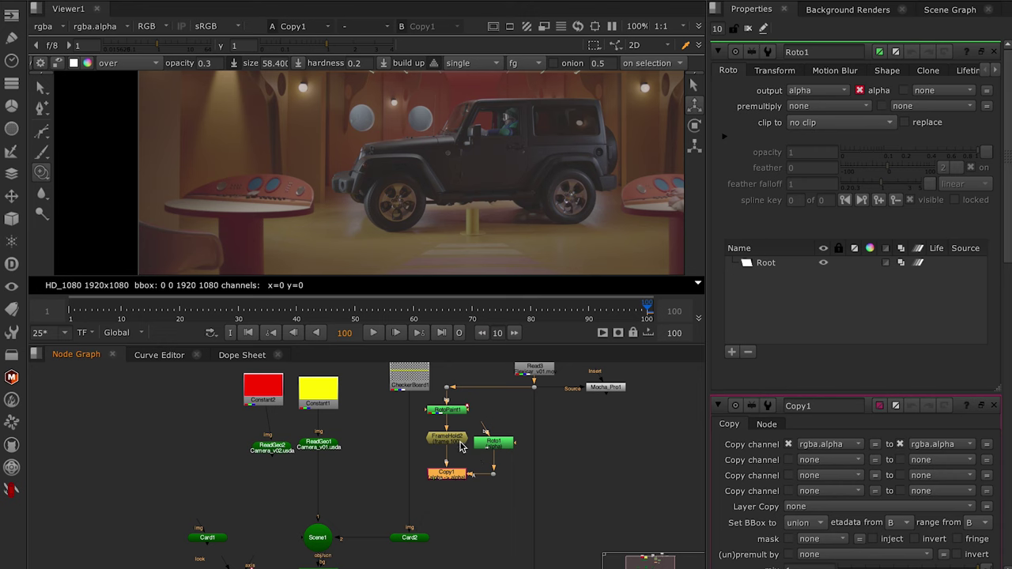
{"action": "left_click", "coordinate": [496, 445]}
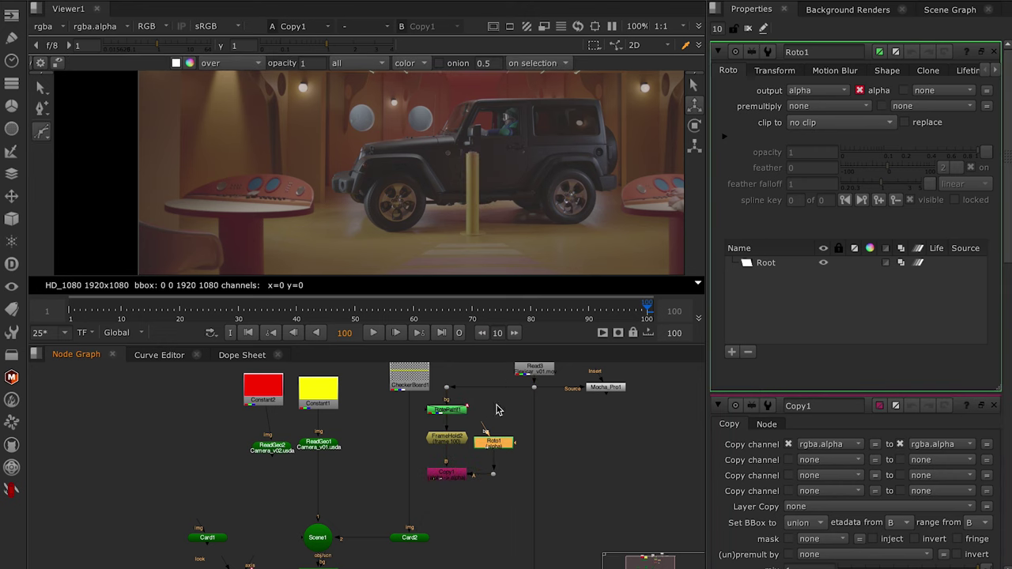
Step: Draw a closed Bezier mask in Roto1 tightly around the pole and zoom in to check it
{"action": "left_click", "coordinate": [486, 150]}
{"action": "left_click", "coordinate": [460, 148]}
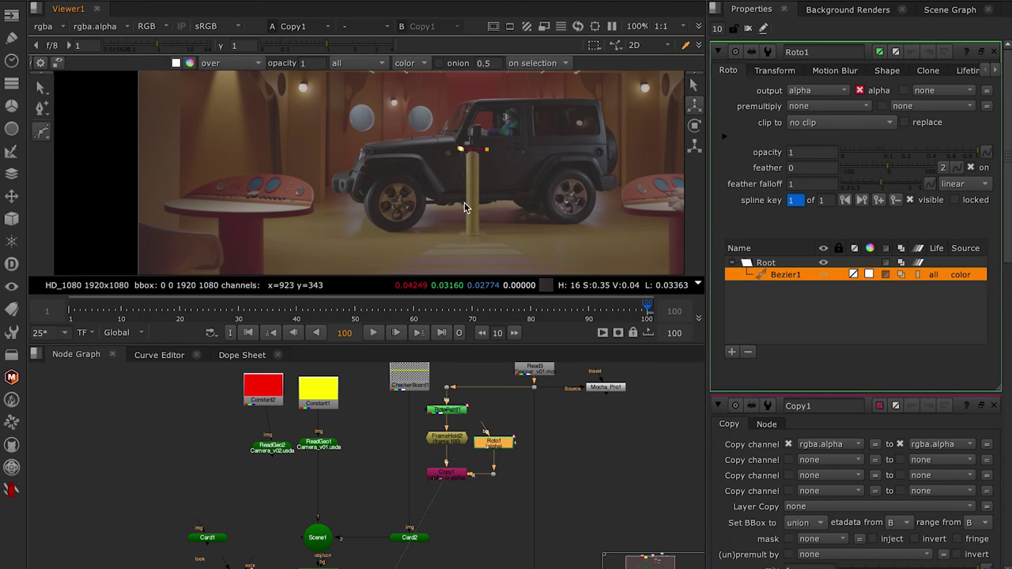
{"action": "key", "text": "Return"}
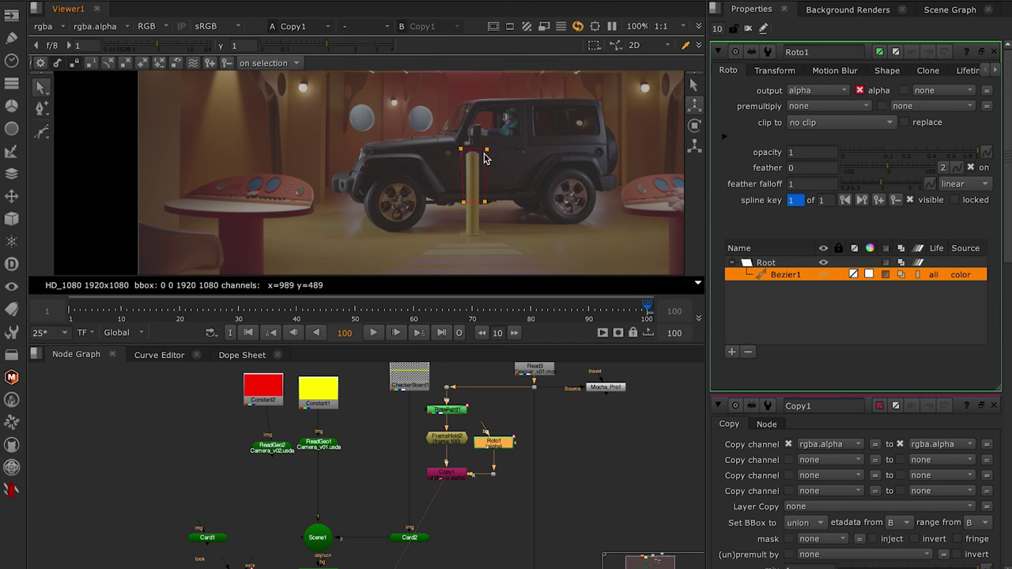
{"action": "scroll", "coordinate": [471, 151], "scroll_direction": "up", "scroll_amount": 8}
{"action": "scroll", "coordinate": [451, 150], "scroll_direction": "down", "scroll_amount": 10}
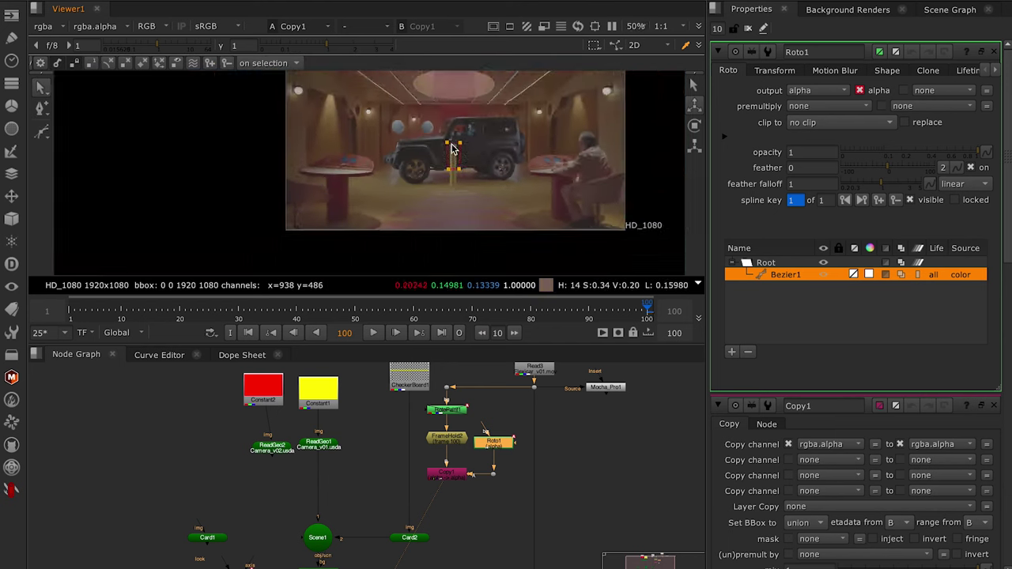
{"action": "scroll", "coordinate": [448, 147], "scroll_direction": "up", "scroll_amount": 8}
{"action": "scroll", "coordinate": [474, 130], "scroll_direction": "up", "scroll_amount": 2}
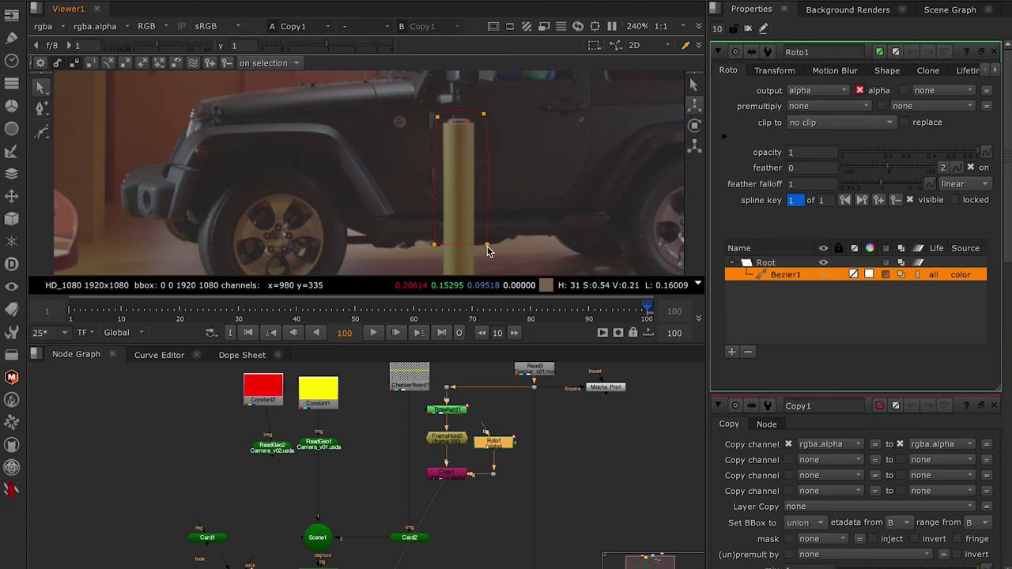
{"action": "scroll", "coordinate": [506, 197], "scroll_direction": "down", "scroll_amount": 2}
{"action": "scroll", "coordinate": [470, 192], "scroll_direction": "down", "scroll_amount": 2}
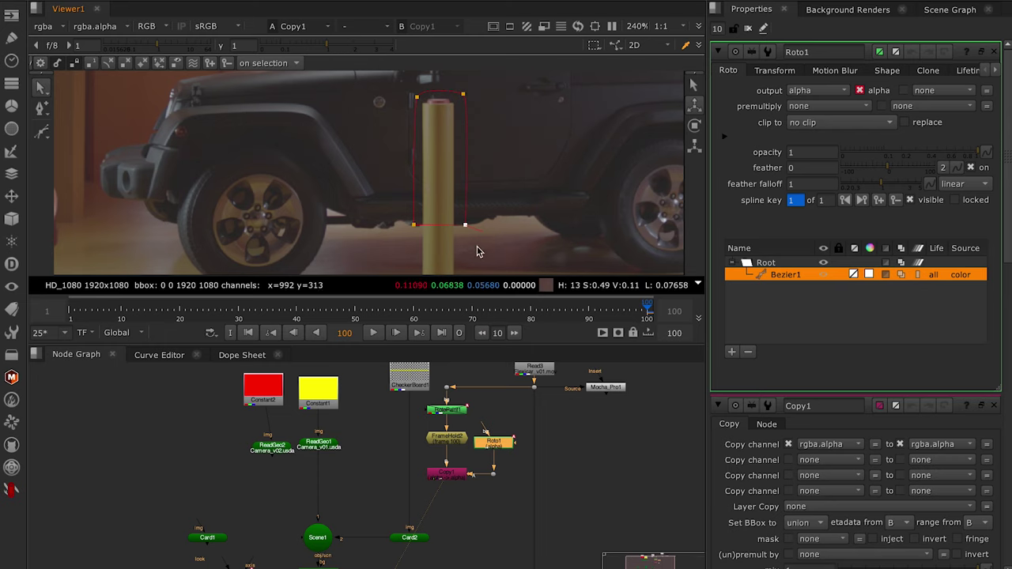
{"action": "scroll", "coordinate": [475, 237], "scroll_direction": "down", "scroll_amount": 3}
{"action": "scroll", "coordinate": [472, 241], "scroll_direction": "up", "scroll_amount": 2}
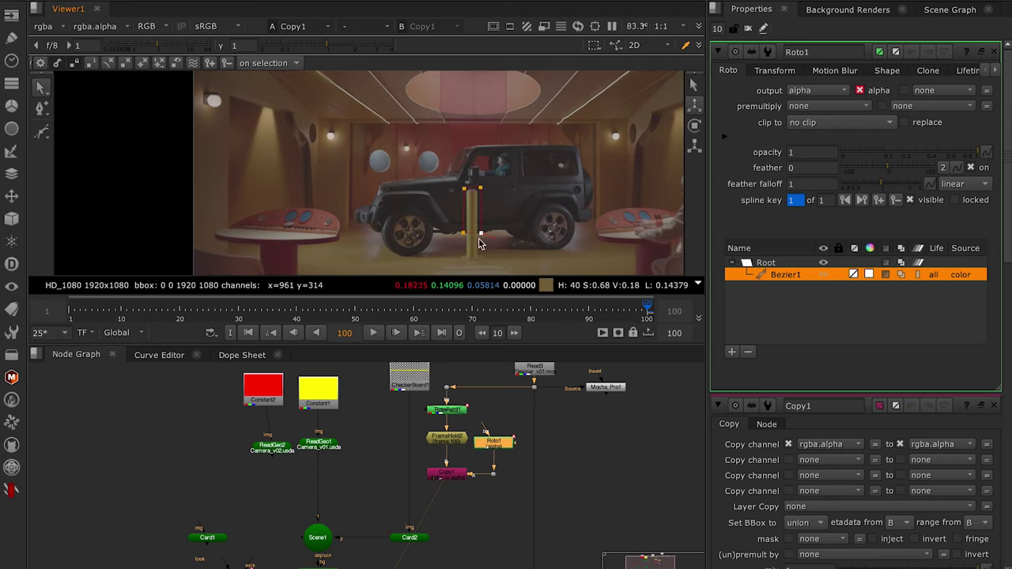
Step: Select Copy1 and close all open node property panels
{"action": "left_click", "coordinate": [467, 472]}
{"action": "left_click", "coordinate": [453, 411]}
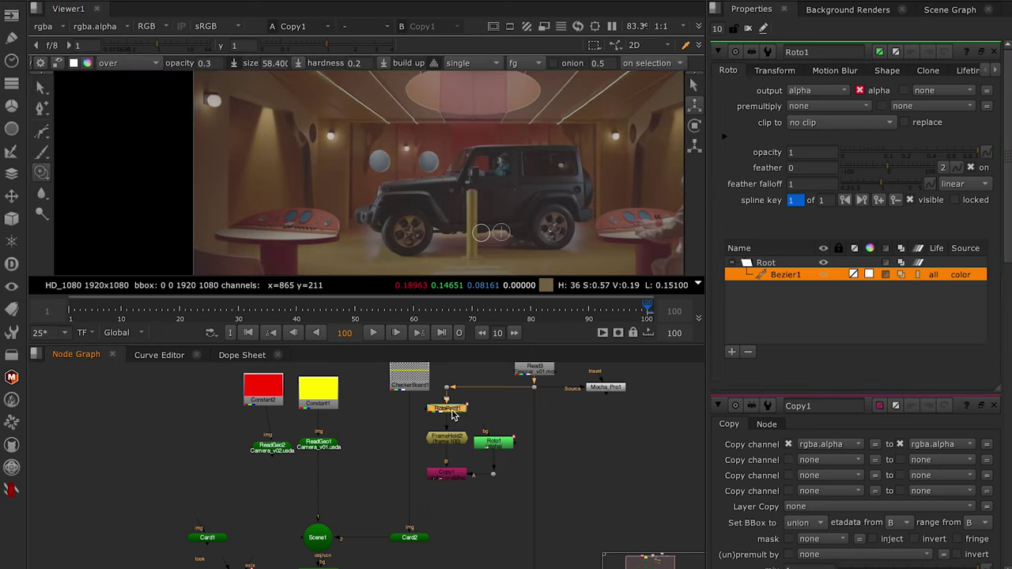
{"action": "left_click", "coordinate": [457, 476]}
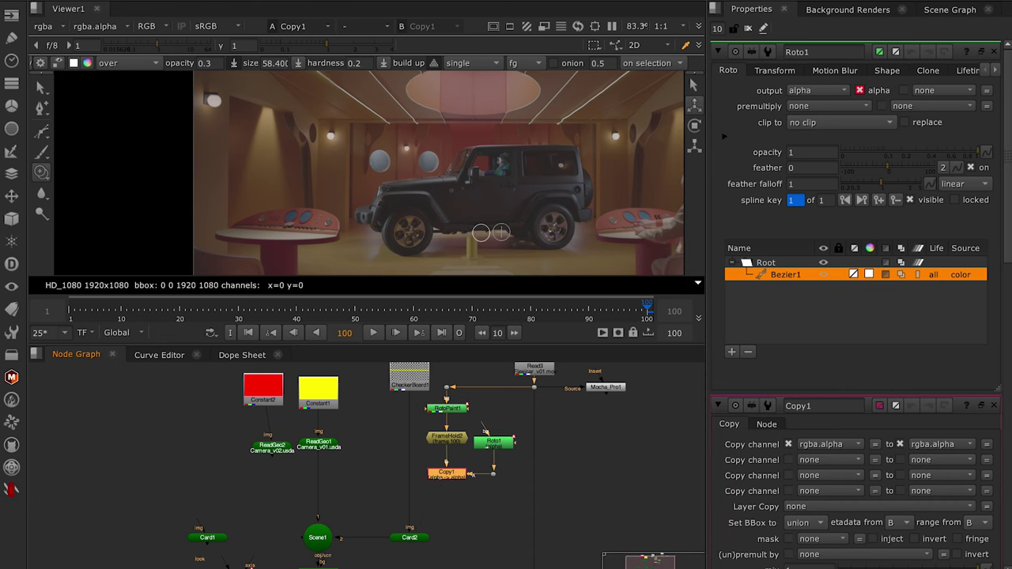
{"action": "left_click", "coordinate": [748, 28]}
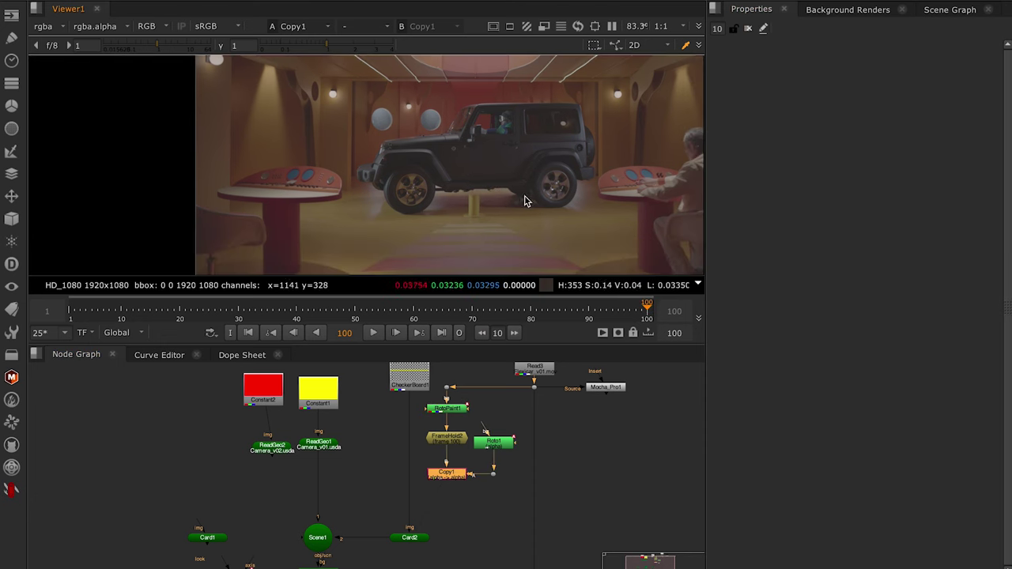
Step: Add a Premult node under Copy1 and view the Merge1 composite
{"action": "key", "text": "Tab"}
{"action": "type", "text": "pre"}
{"action": "key", "text": "Return"}
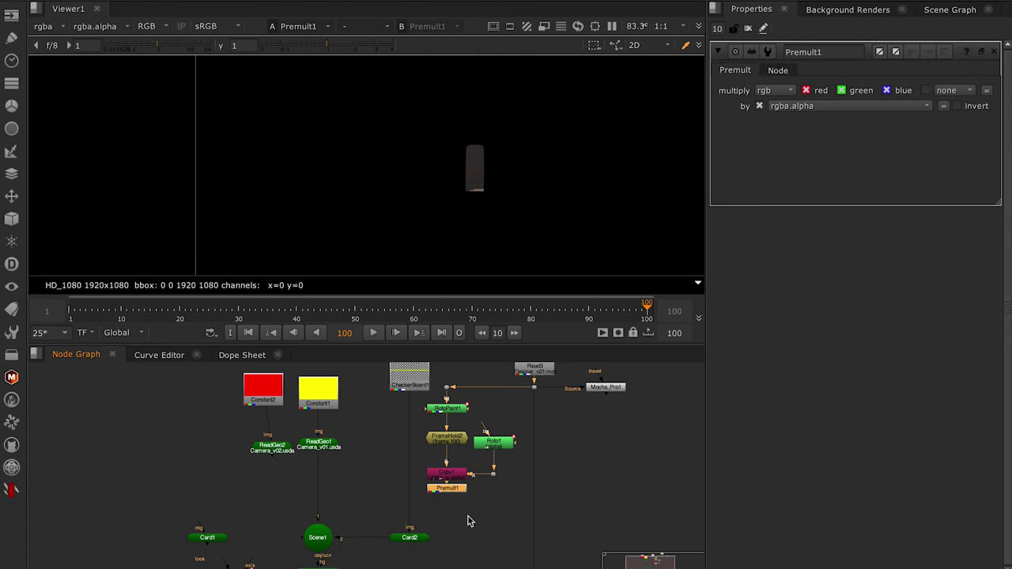
{"action": "left_click_drag", "start_coordinate": [463, 513], "coordinate": [434, 493]}
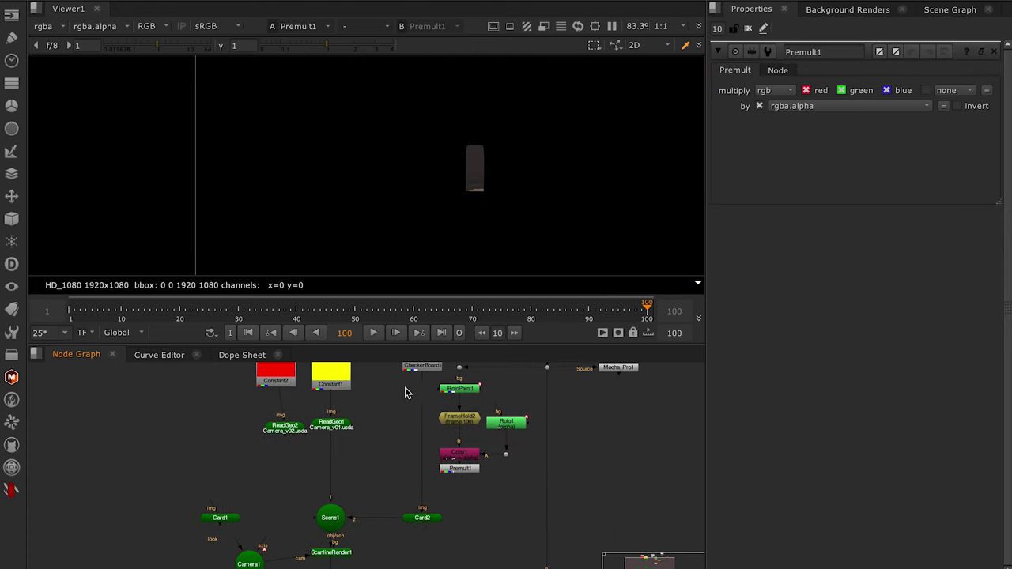
{"action": "left_click", "coordinate": [530, 567]}
{"action": "key", "text": "1"}
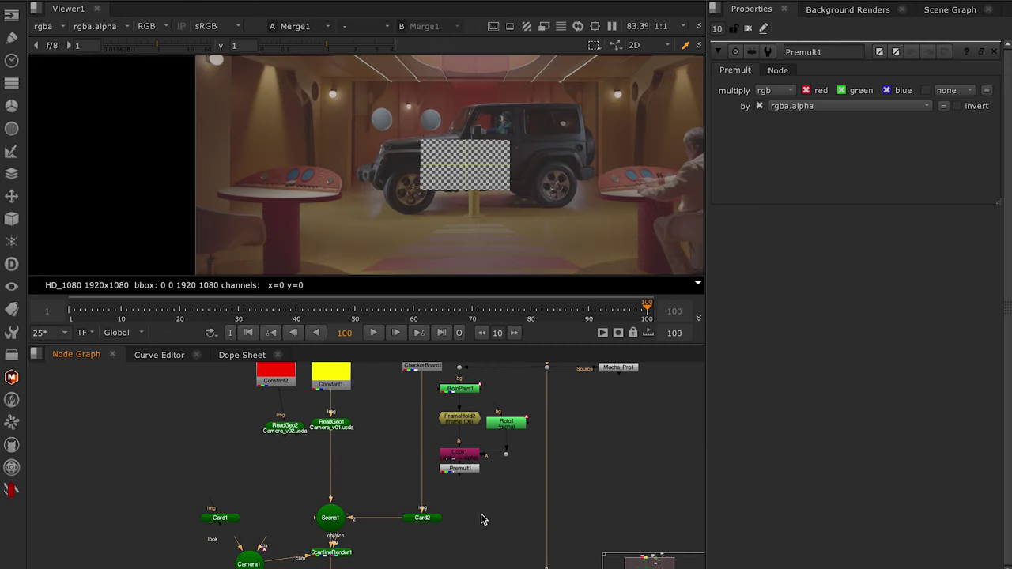
{"action": "scroll", "coordinate": [467, 520], "scroll_direction": "down", "scroll_amount": 1}
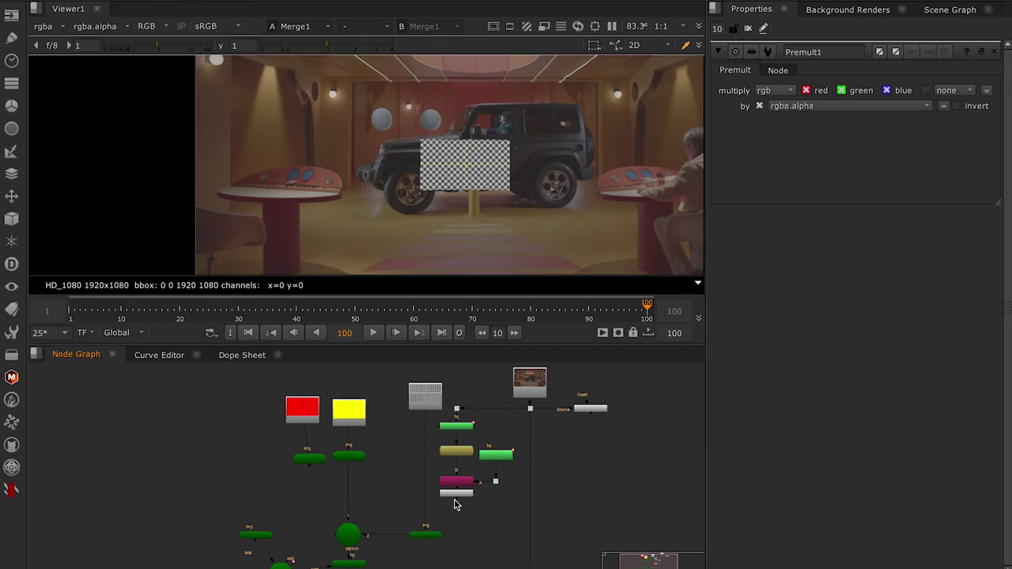
Step: Add a Project3D node below Premult1
{"action": "key", "text": "Tab"}
{"action": "type", "text": "proj"}
{"action": "key", "text": "Return"}
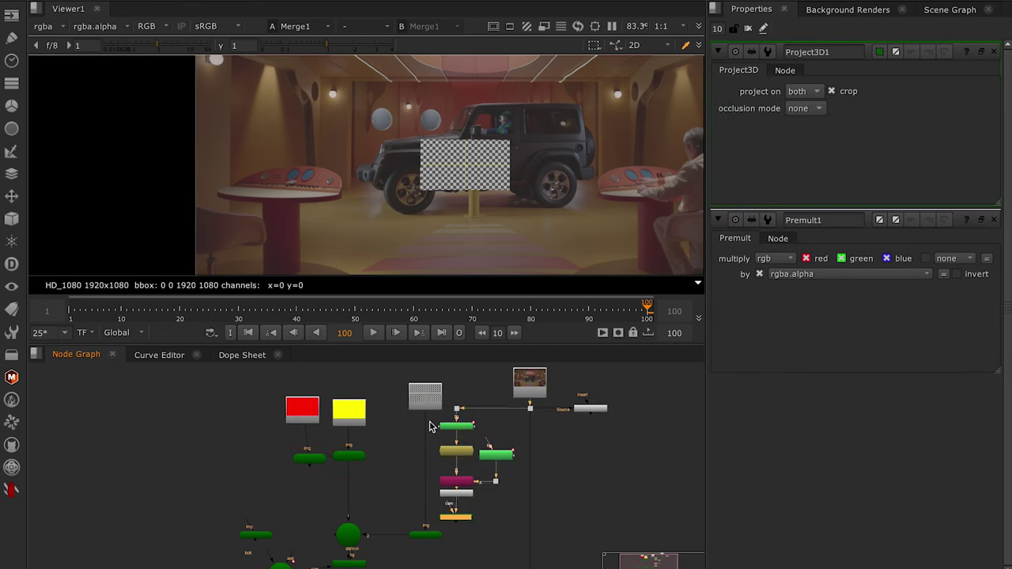
Step: Connect Camera1 to Project3D1's camera input
{"action": "left_click_drag", "start_coordinate": [458, 523], "coordinate": [501, 483]}
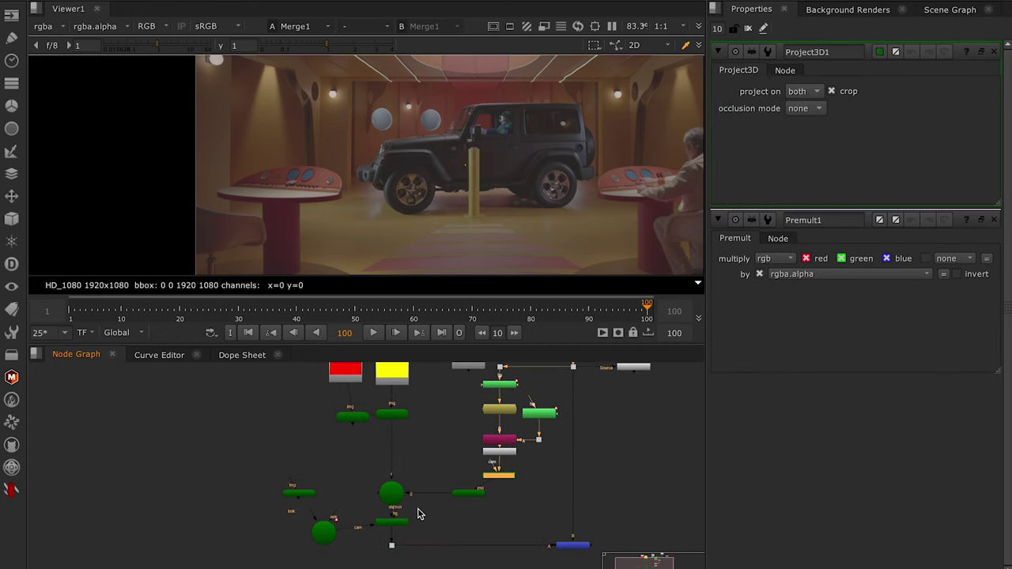
{"action": "left_click_drag", "start_coordinate": [326, 531], "coordinate": [350, 460]}
{"action": "scroll", "coordinate": [352, 470], "scroll_direction": "up", "scroll_amount": 5}
{"action": "scroll", "coordinate": [386, 461], "scroll_direction": "down", "scroll_amount": 1}
{"action": "mouse_move", "coordinate": [524, 479]}
{"action": "left_mouse_down"}
{"action": "mouse_move", "coordinate": [203, 435]}
{"action": "mouse_move", "coordinate": [386, 423]}
{"action": "left_mouse_up"}
{"action": "left_click_drag", "start_coordinate": [484, 442], "coordinate": [383, 519]}
Step: Insert a copy of the frame-100 FrameHold on the camera link, then clear the Properties bin
{"action": "left_click", "coordinate": [509, 380]}
{"action": "key", "text": "ctrl+v"}
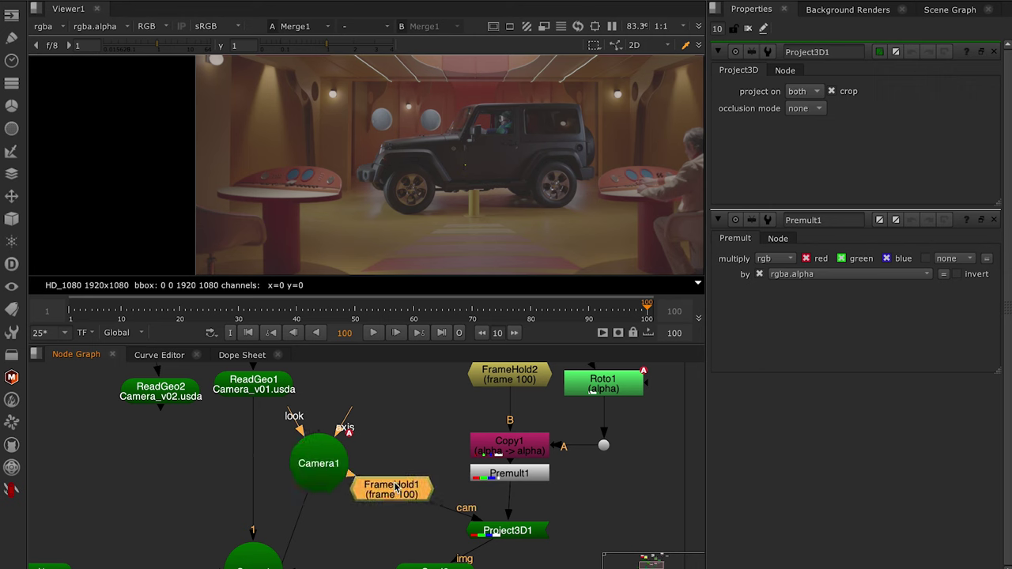
{"action": "left_click_drag", "start_coordinate": [555, 361], "coordinate": [529, 388]}
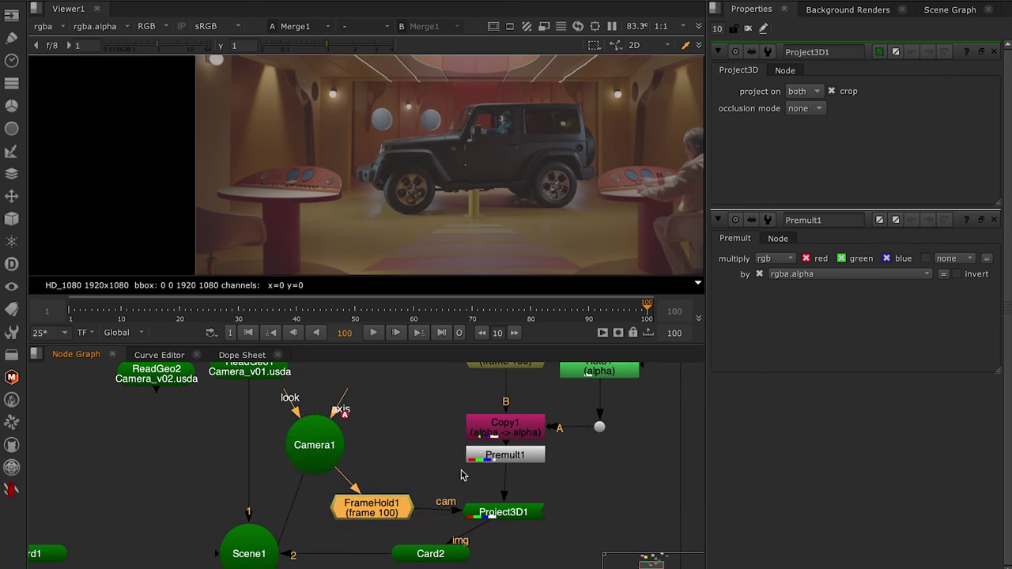
{"action": "scroll", "coordinate": [472, 509], "scroll_direction": "down", "scroll_amount": 5}
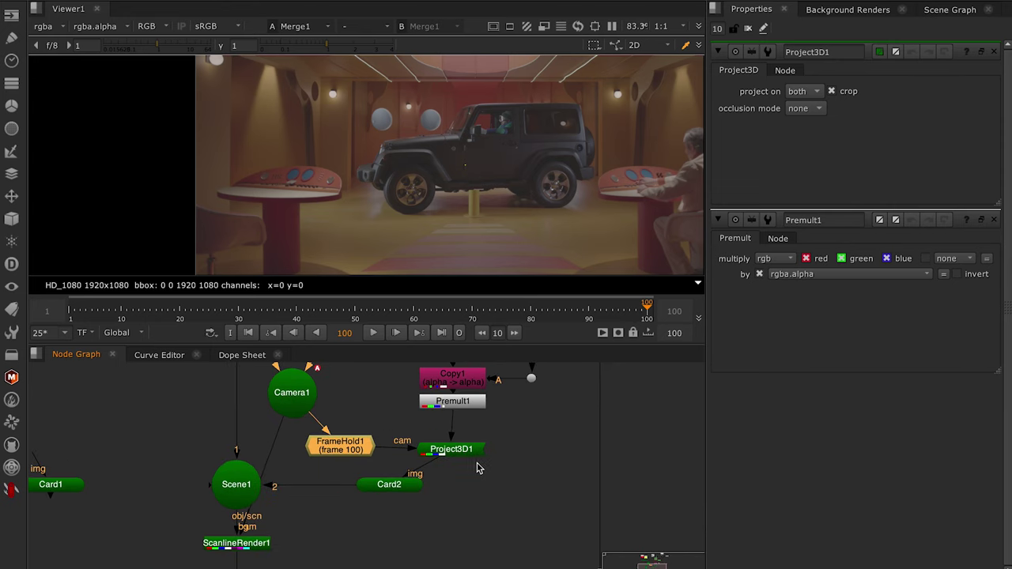
{"action": "left_click", "coordinate": [619, 527]}
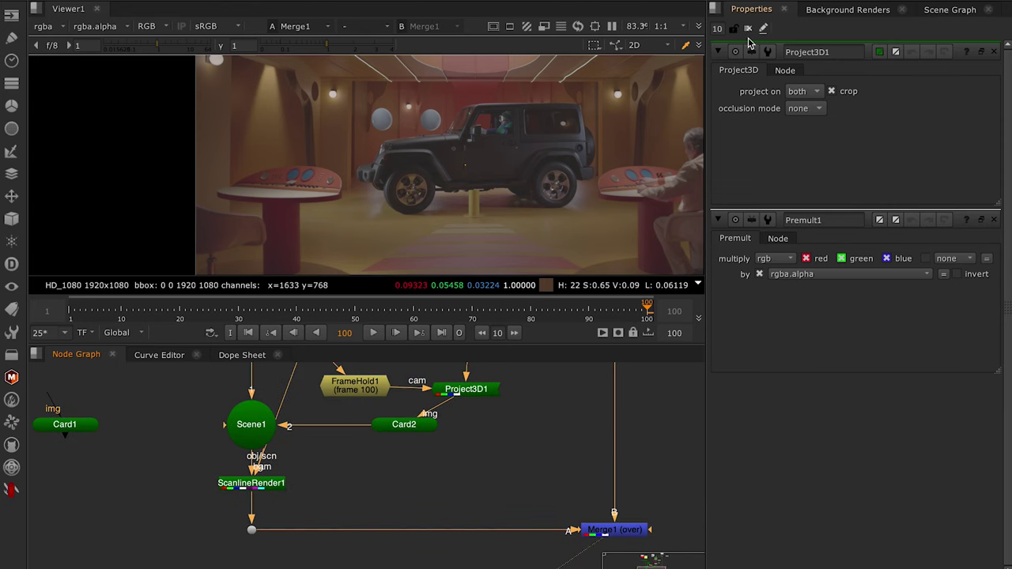
{"action": "left_click", "coordinate": [748, 29]}
{"action": "left_click_drag", "start_coordinate": [272, 456], "coordinate": [321, 536]}
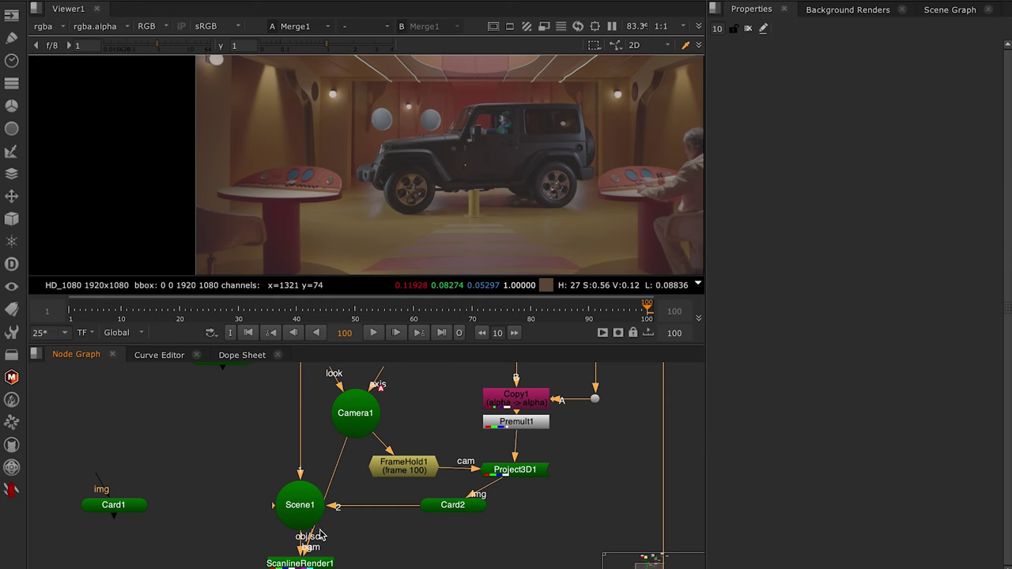
{"action": "scroll", "coordinate": [311, 453], "scroll_direction": "up", "scroll_amount": 3}
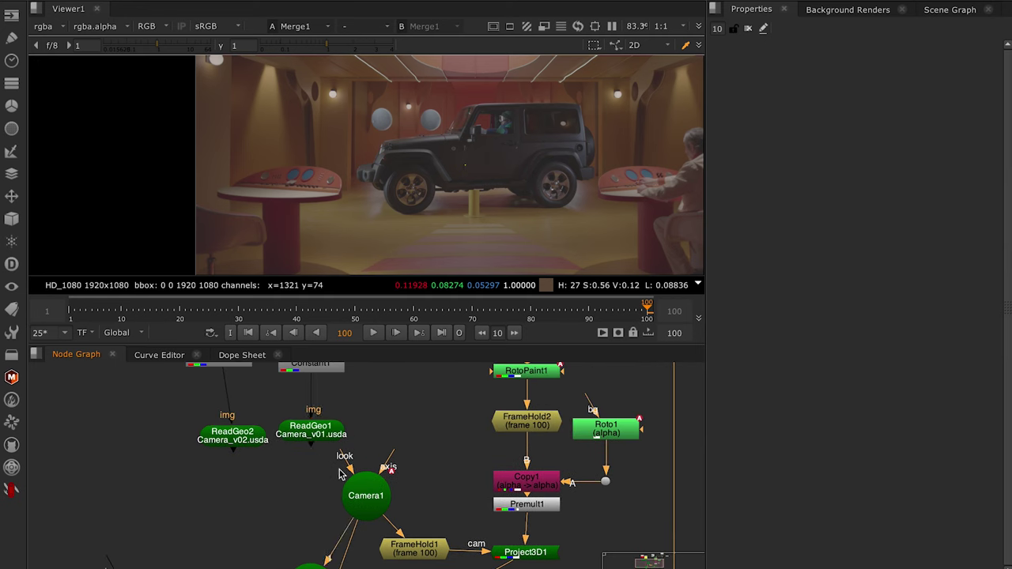
{"action": "scroll", "coordinate": [443, 467], "scroll_direction": "down", "scroll_amount": 3}
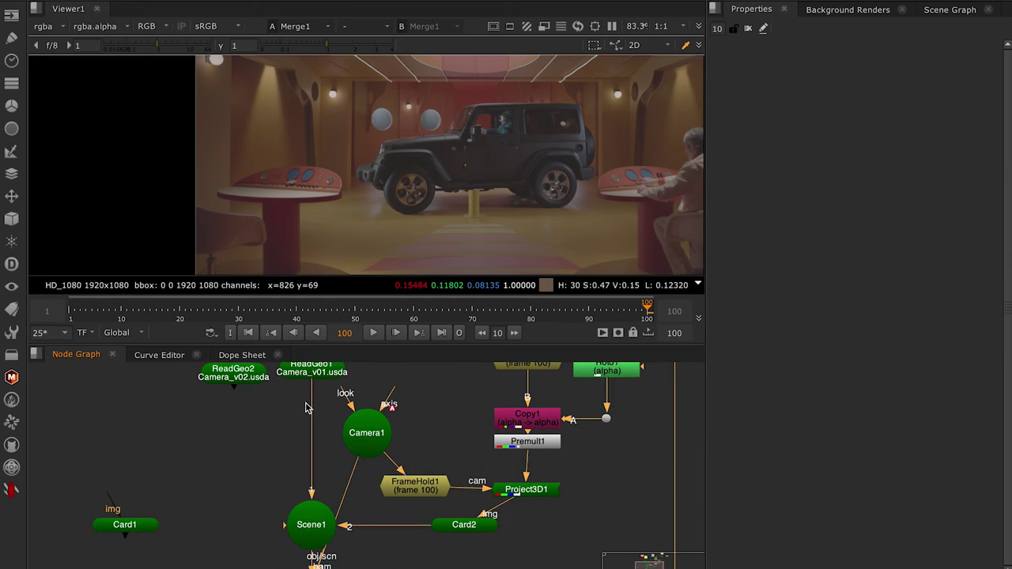
{"action": "scroll", "coordinate": [472, 392], "scroll_direction": "down", "scroll_amount": 5}
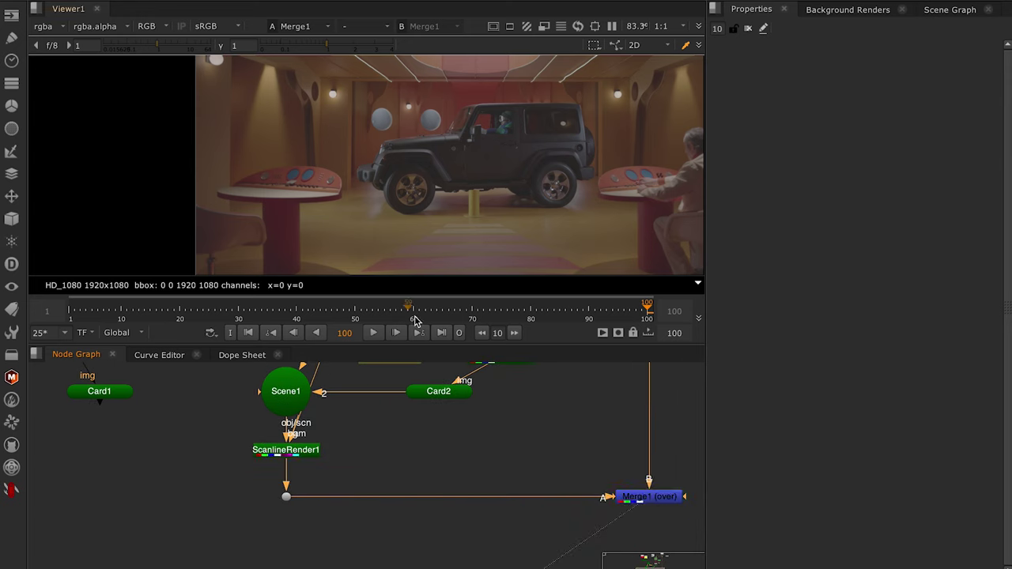
Step: Play the shot back, then maximize the viewer and fit the image to review the composite
{"action": "left_click", "coordinate": [370, 332]}
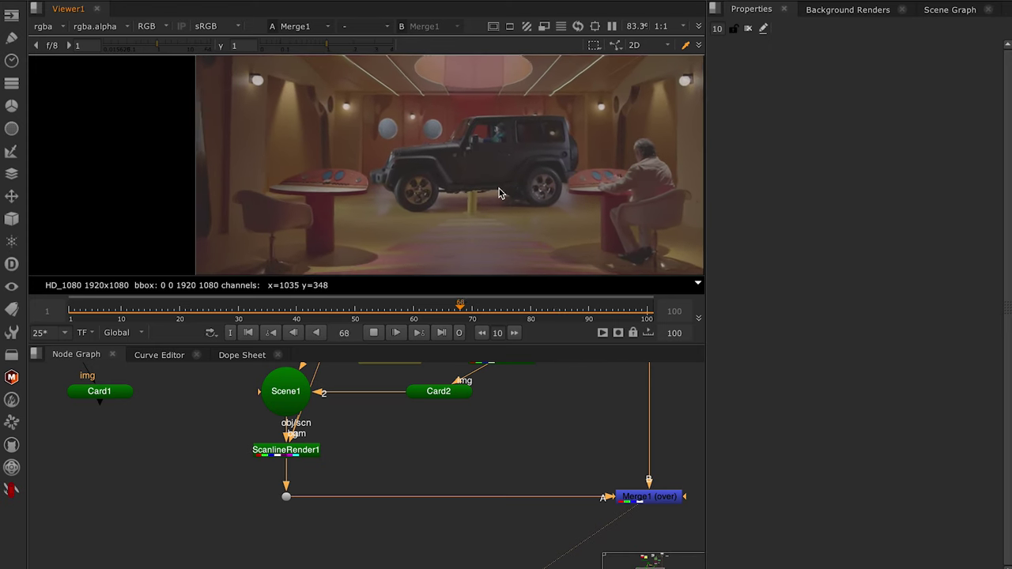
{"action": "key", "text": "space"}
{"action": "key", "text": "f"}
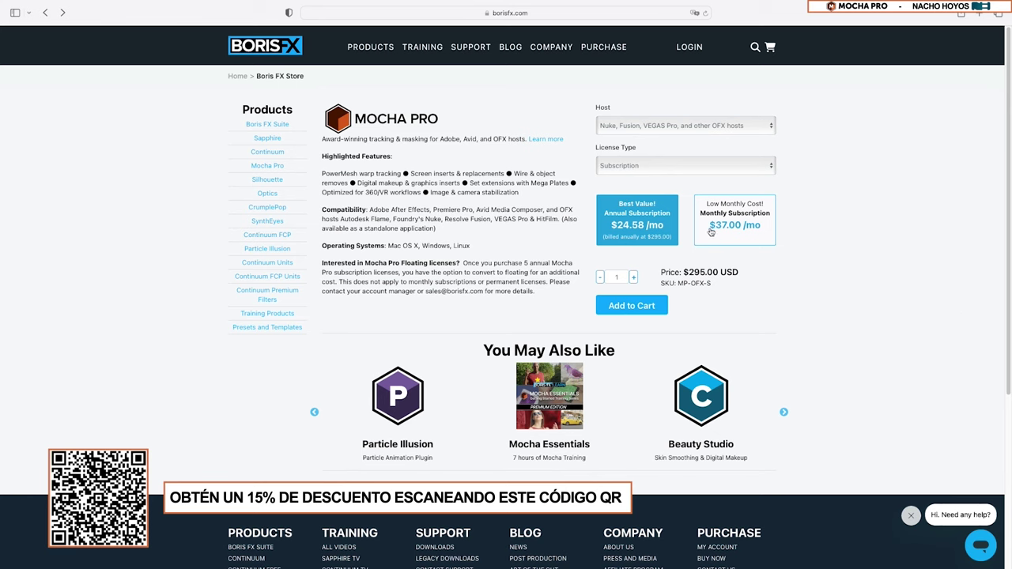
Step: Add the Mocha Pro annual subscription to the cart and decline the suite upsell. Check the 15% discount, totalling $250.75
{"action": "left_click", "coordinate": [639, 308]}
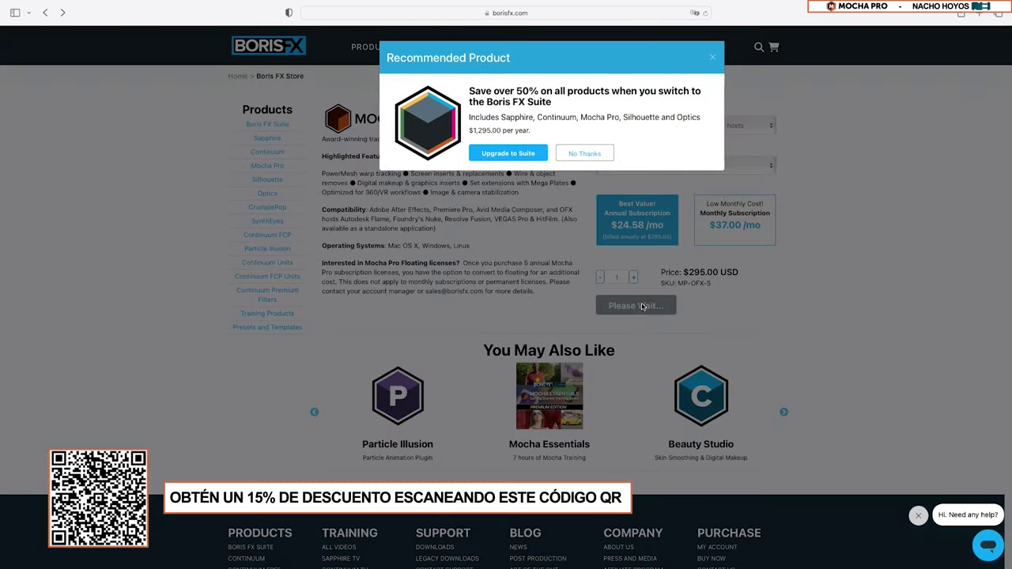
{"action": "left_click", "coordinate": [593, 153]}
{"action": "left_click_drag", "start_coordinate": [607, 147], "coordinate": [763, 150]}
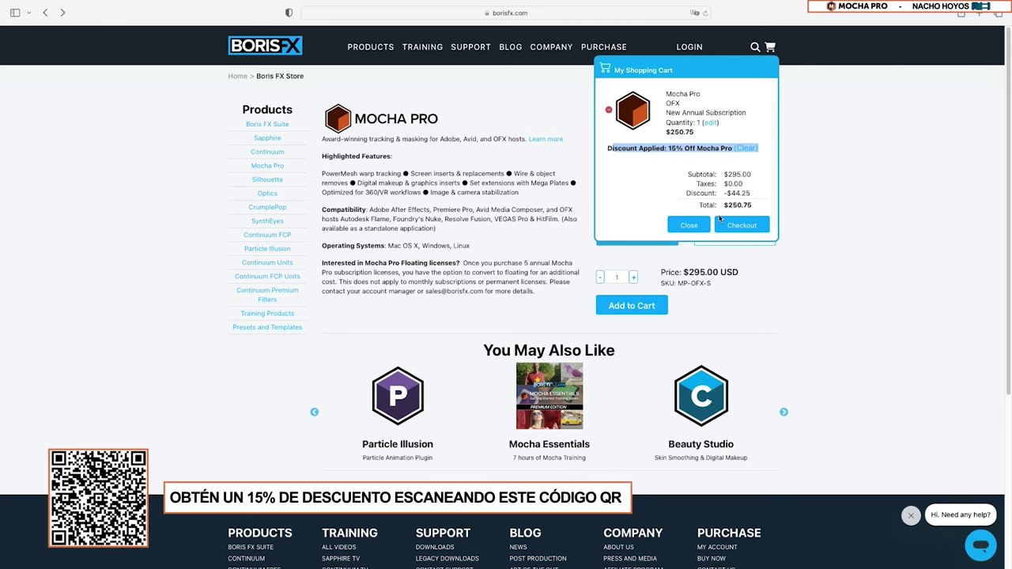